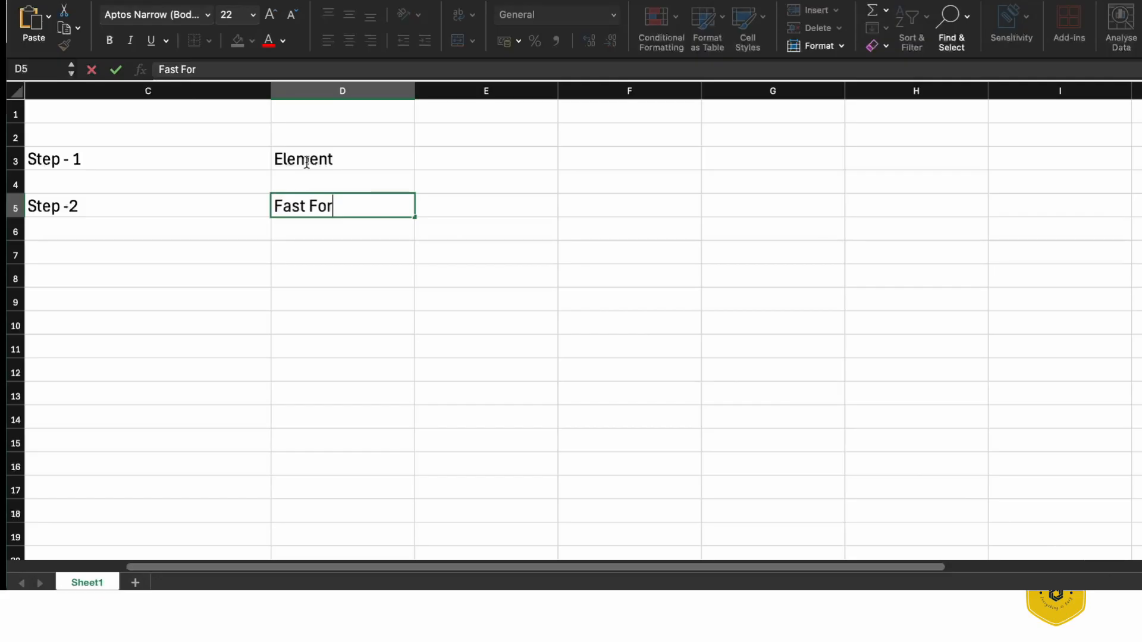
Complete the Step 2 description in cell D5 as "Fast Formula".
type("mula")
key("Return")
key("Return")
Add the label "Step-3" in cell C7 with the description "Attach Element" in D7.
type("Ste")
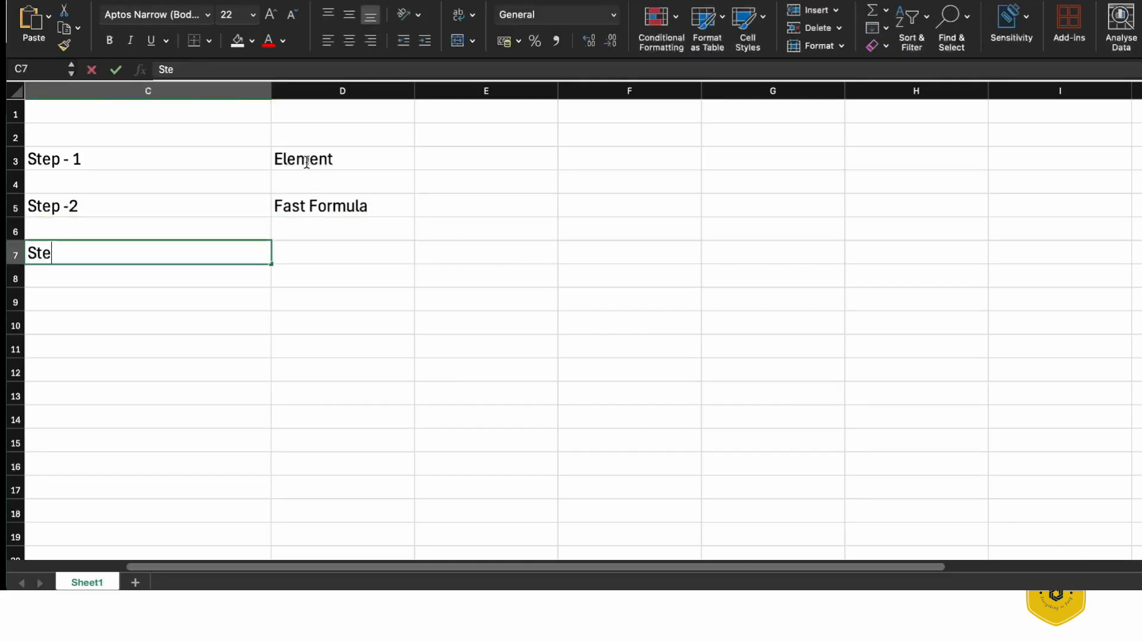
type("p--")
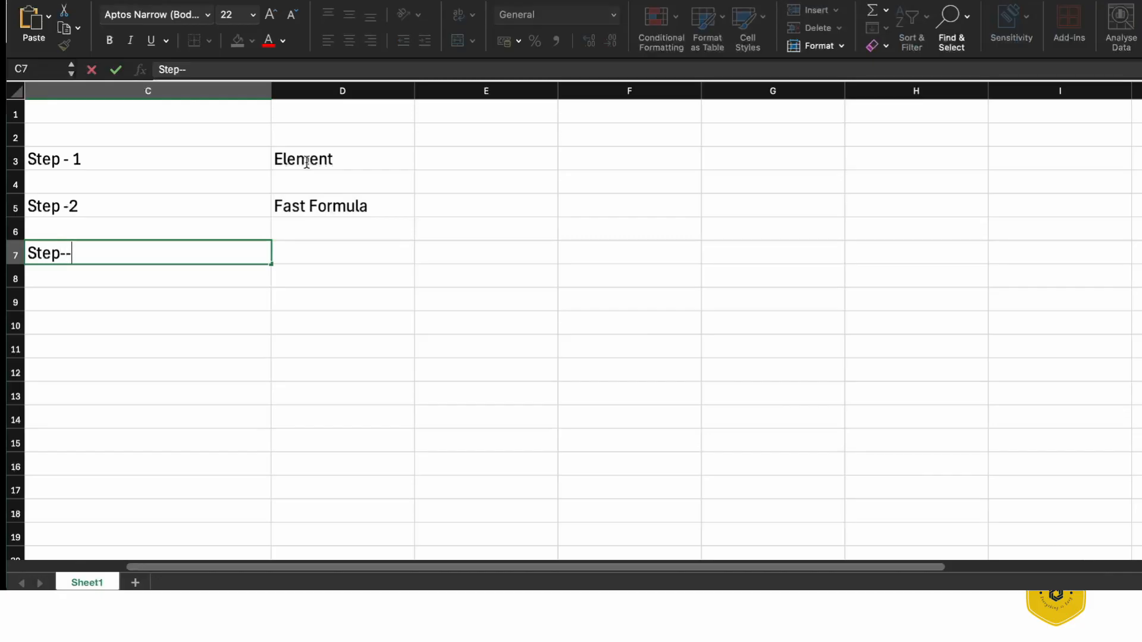
key("BackSpace")
type("3")
key("Tab")
type("Ru")
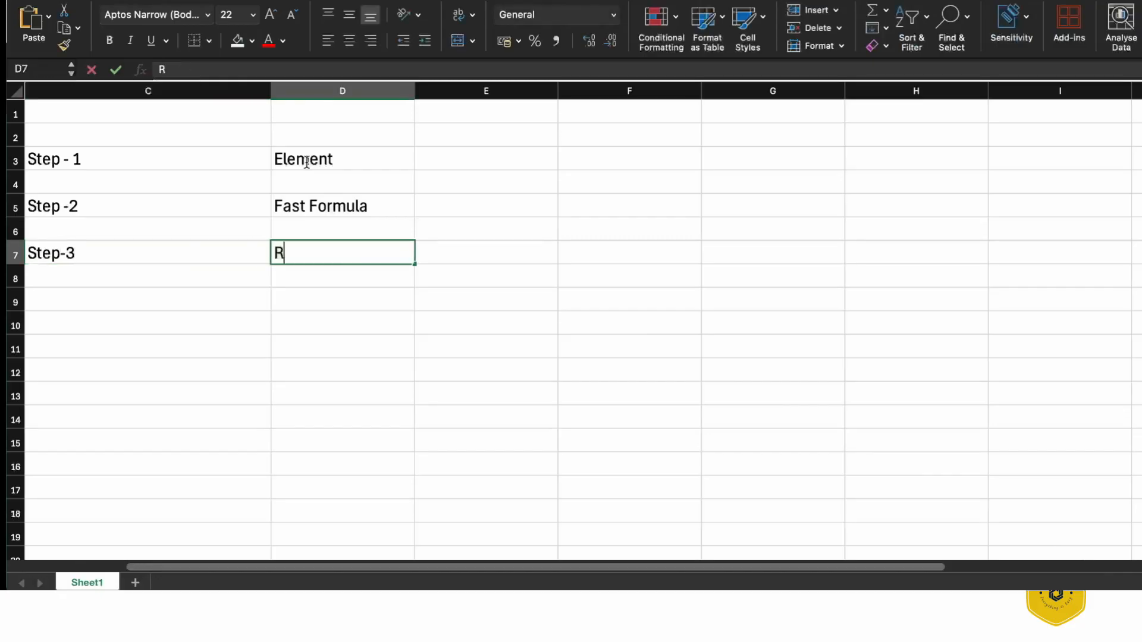
key("BackSpace")
key("BackSpace")
type("Att")
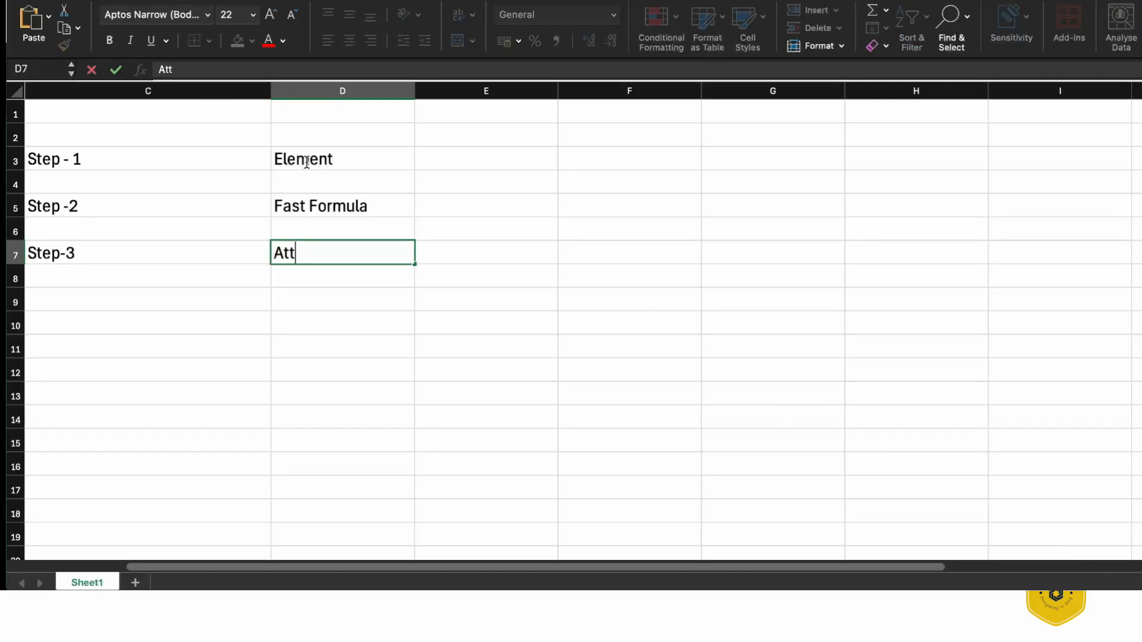
type("ach Element")
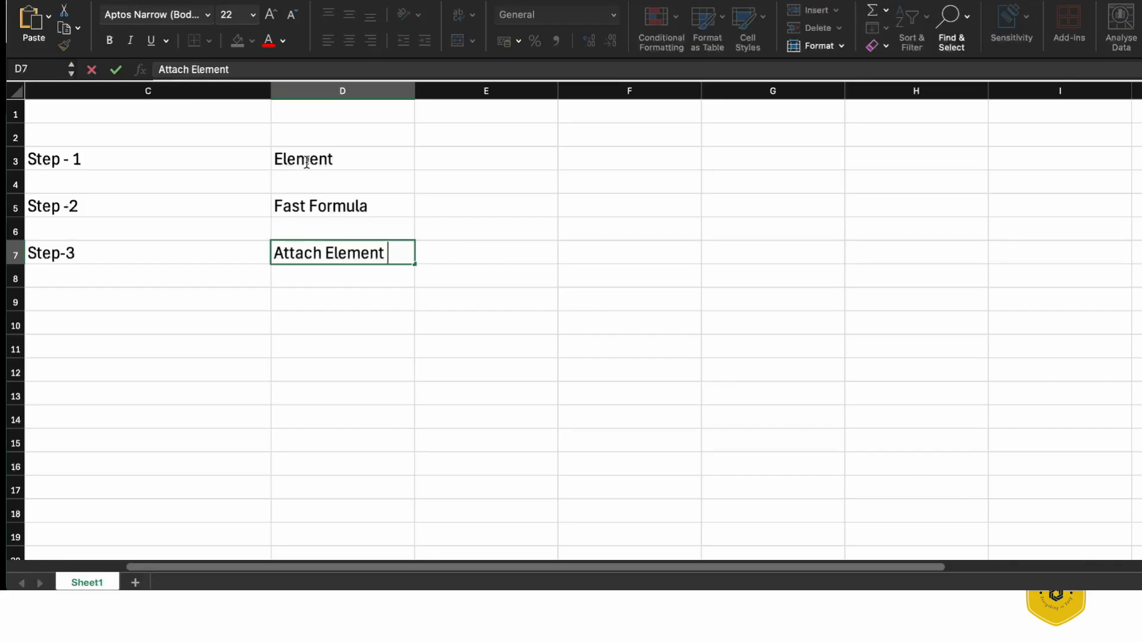
left_click(370, 156)
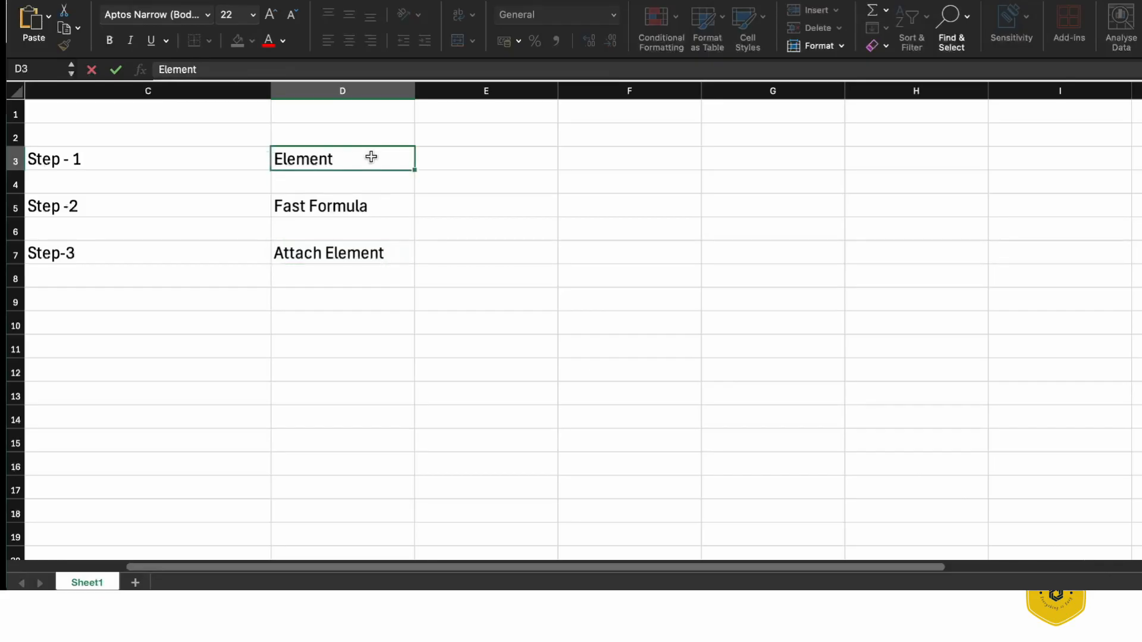
Append "(Element Entries)" to the Step 3 description in cell D7.
left_click(391, 252)
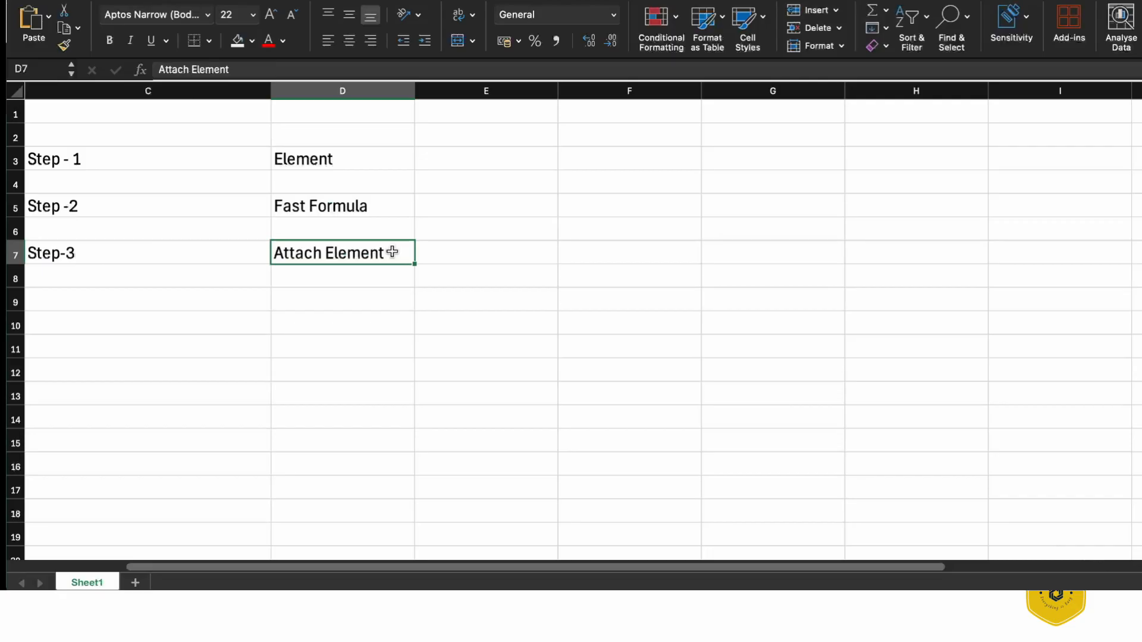
double_click(392, 252)
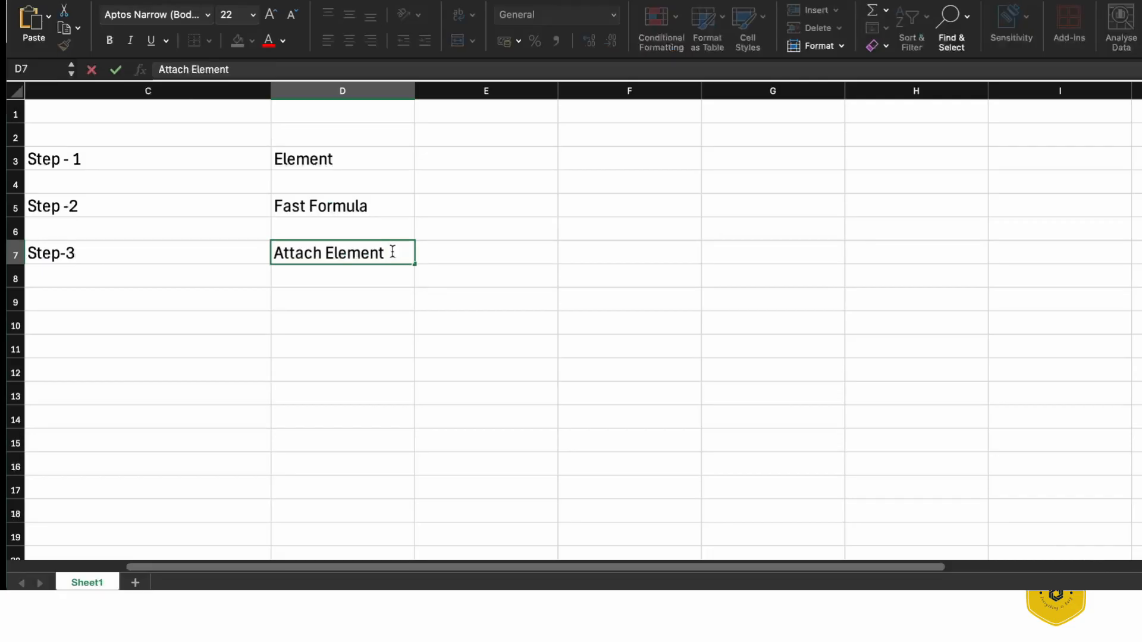
type("(Elem")
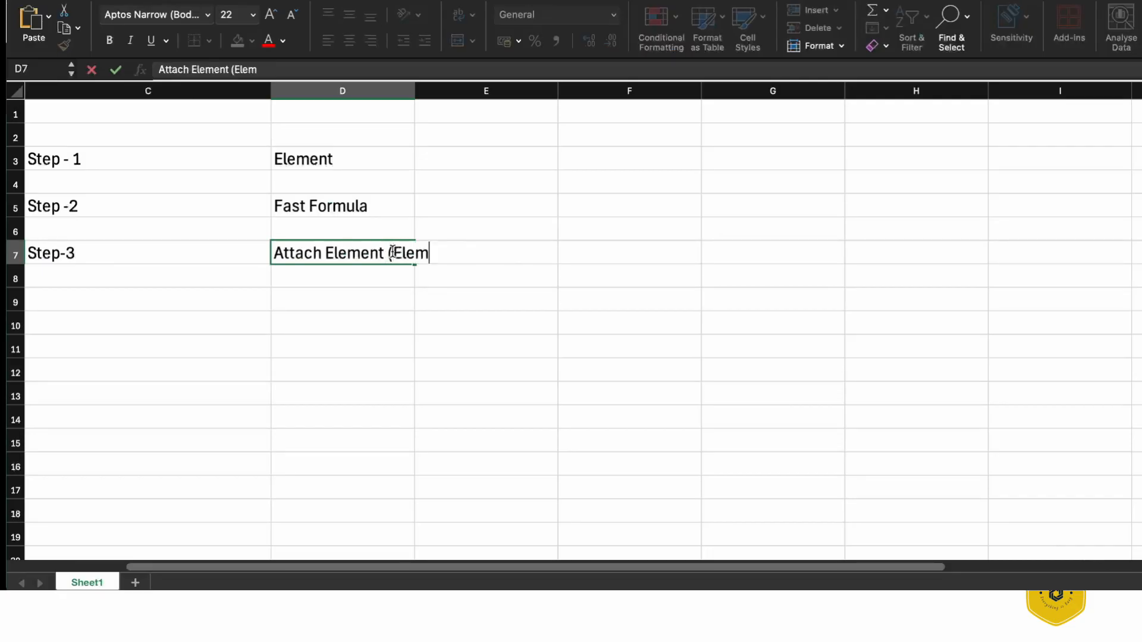
type("ent Entr")
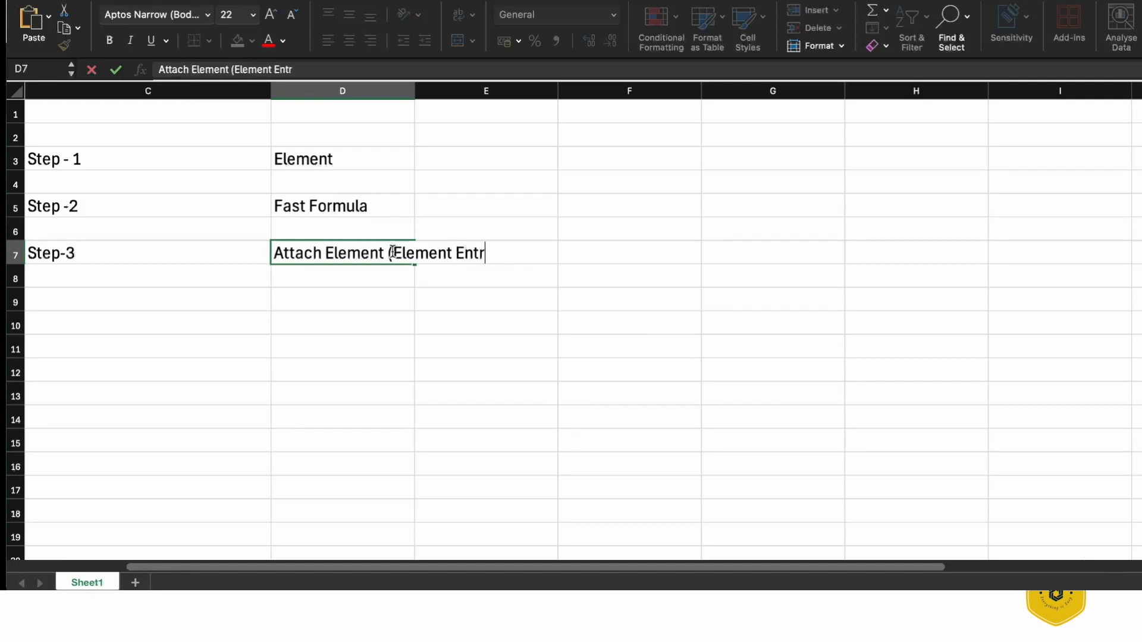
type("ies)")
key("Return")
key("Return")
Add the label "Step - 4" in cell C9 with the description "Run Quick Pay" in D9.
key("Left")
key("Left")
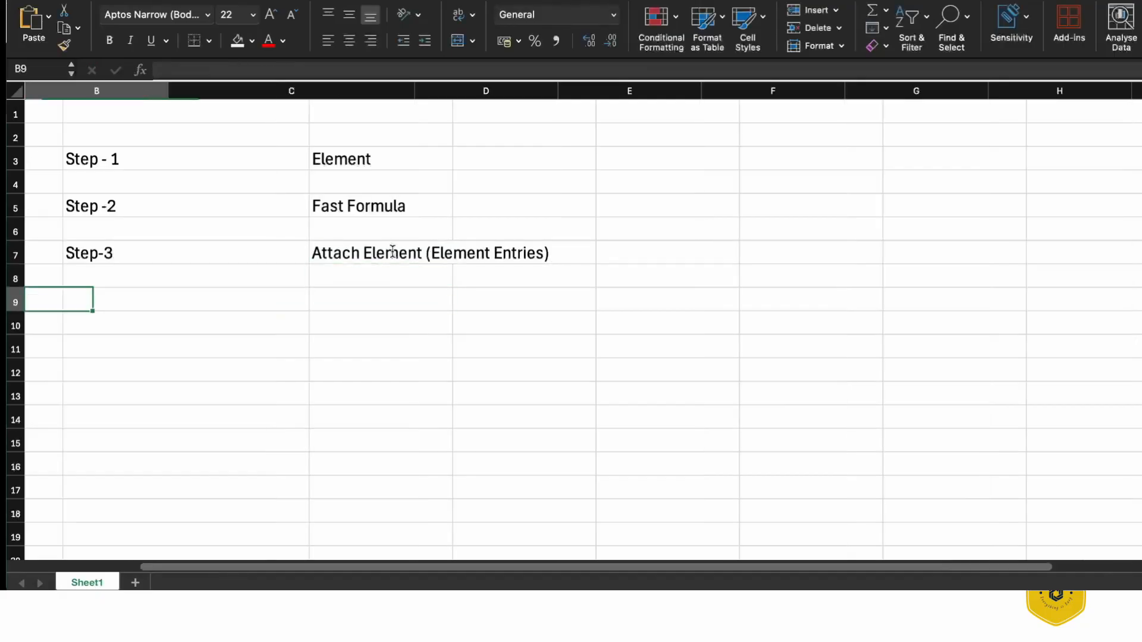
key("Right")
type("Step -")
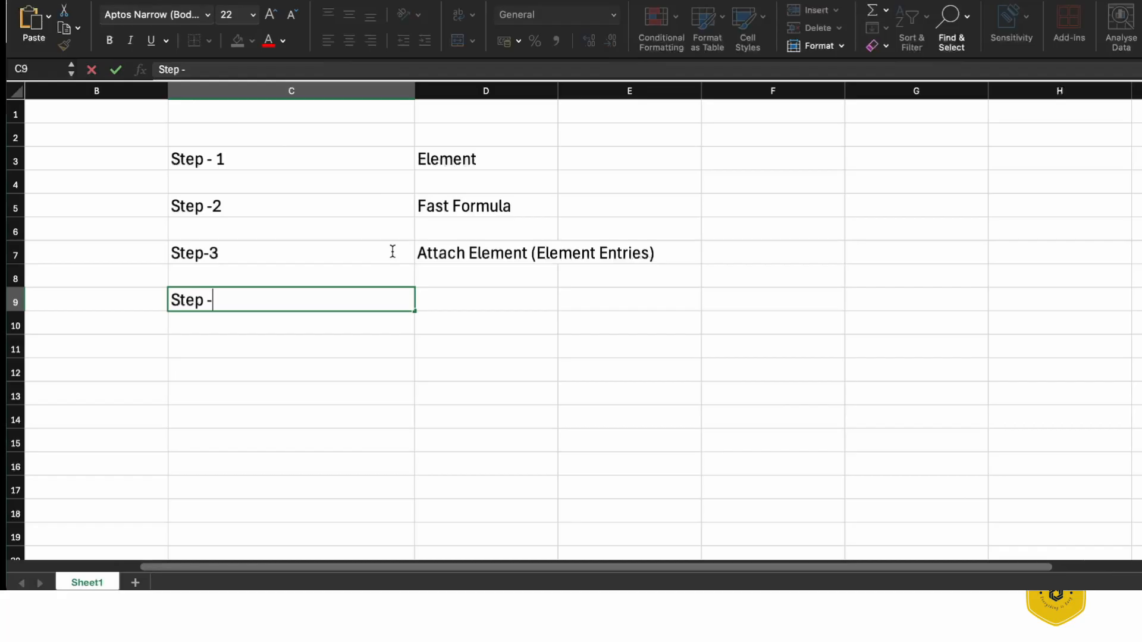
key("BackSpace")
type("- 4")
key("Tab")
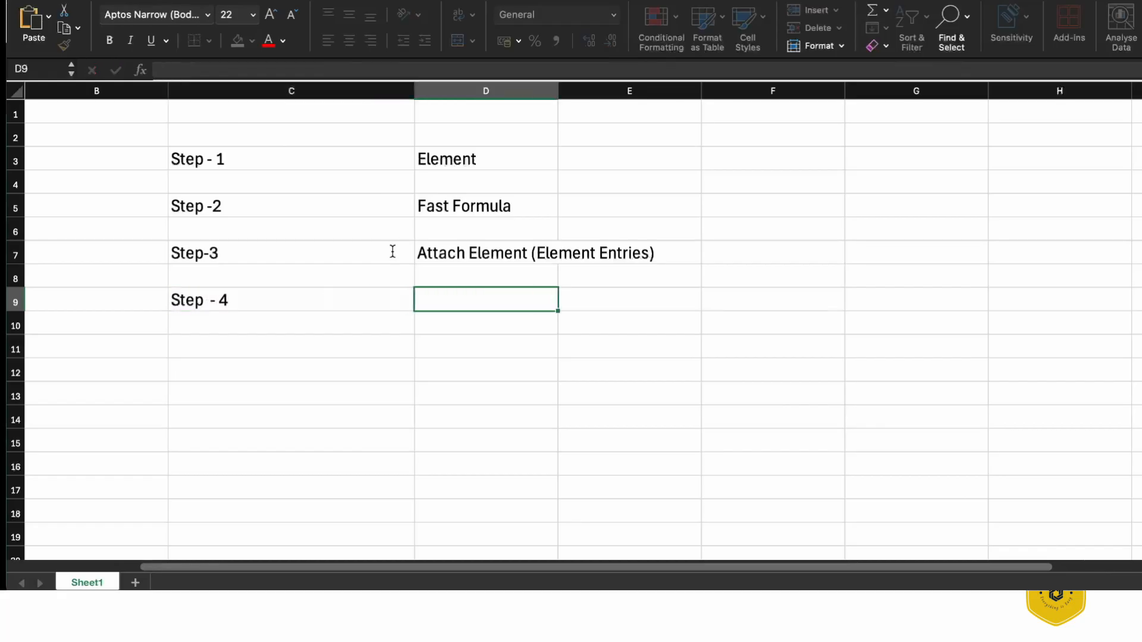
type("Run Quick Pay")
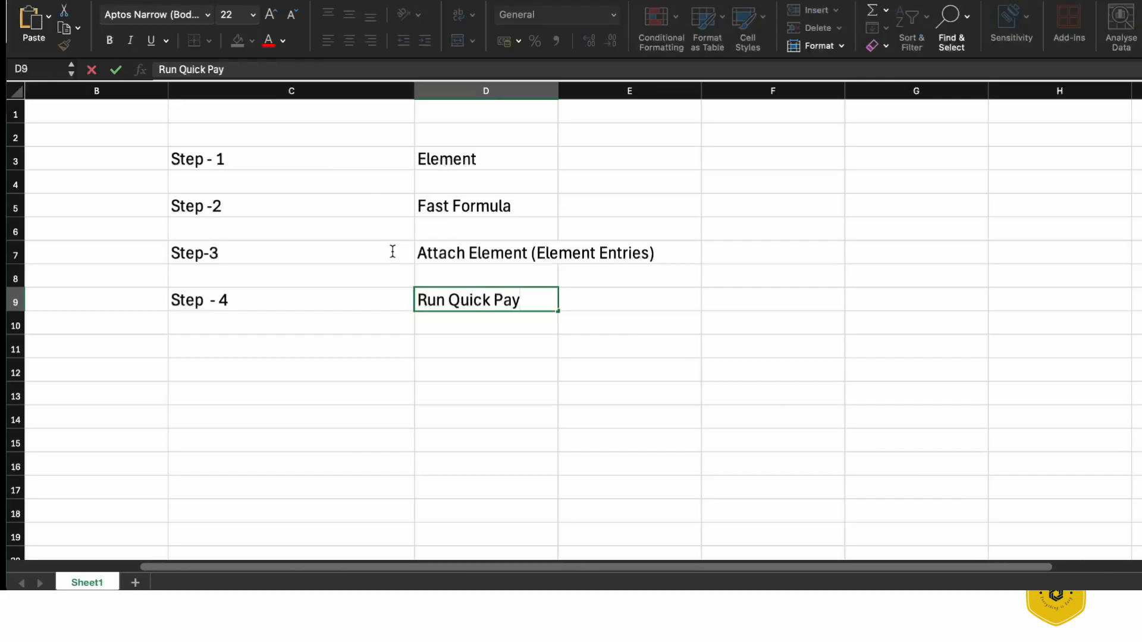
key("Return")
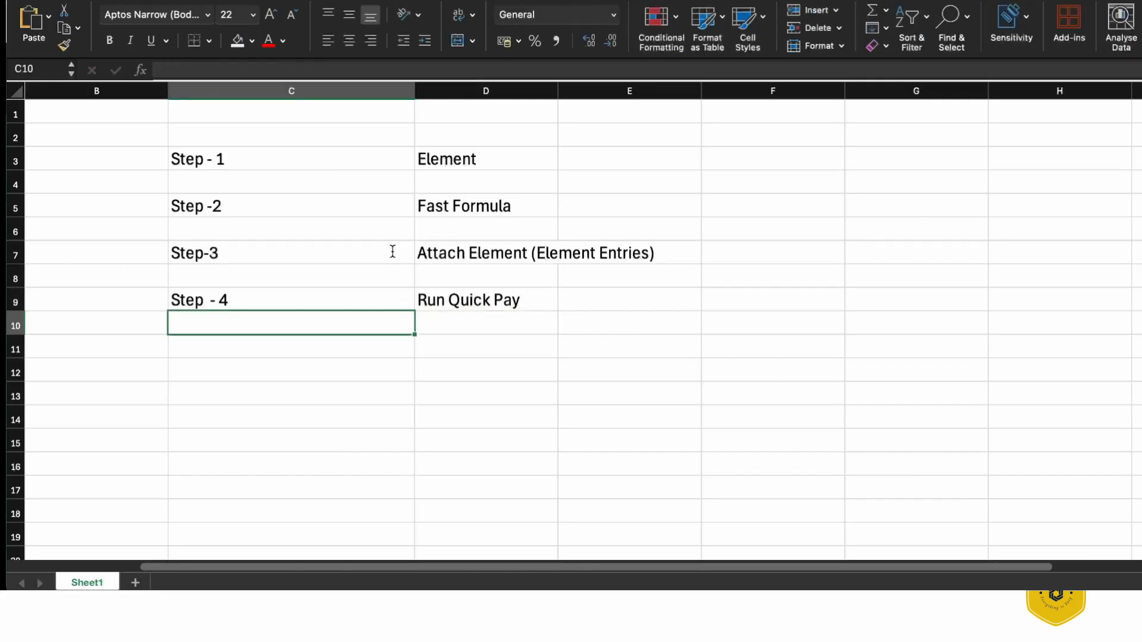
Add the label "Step -5" in cell C11 with the description "Result" in D11.
key("Return")
type("Step")
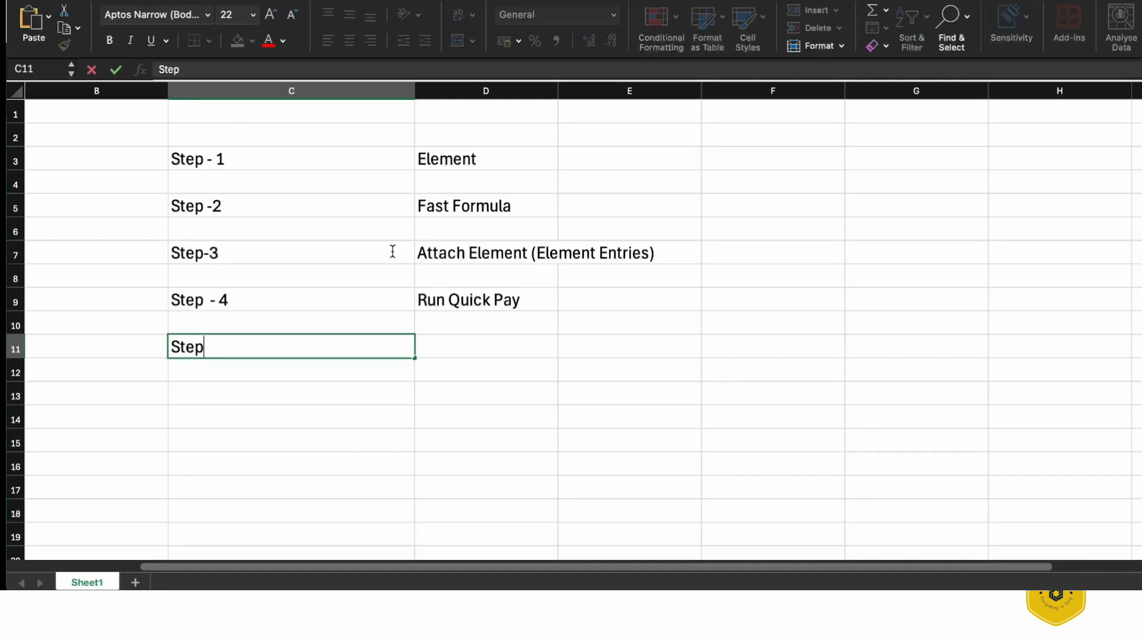
type(" -5")
key("Tab")
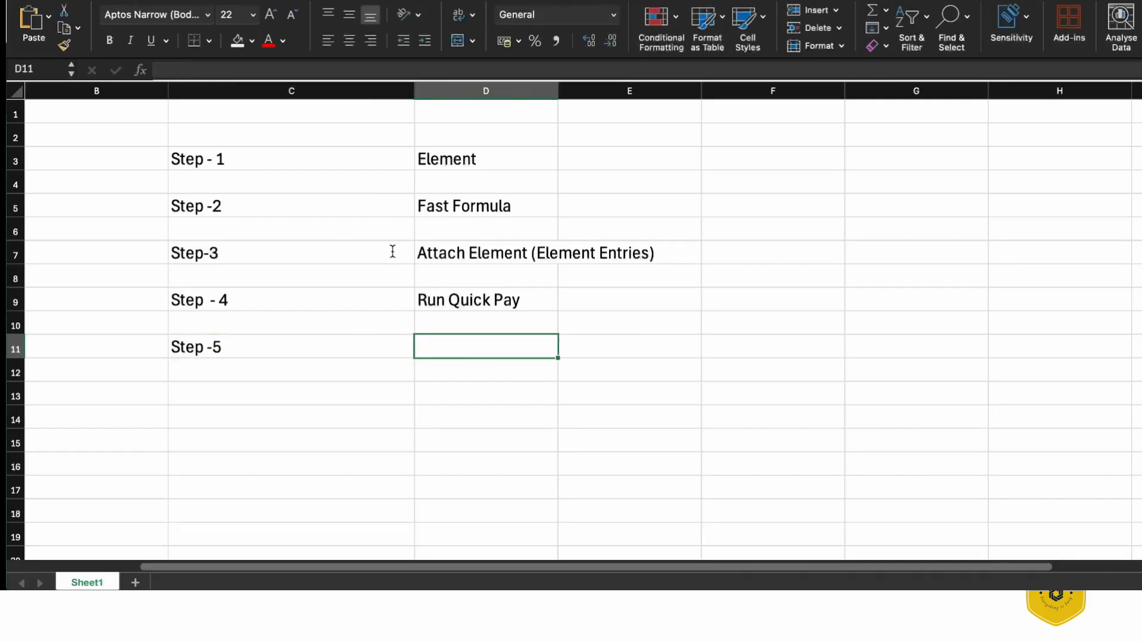
type("R")
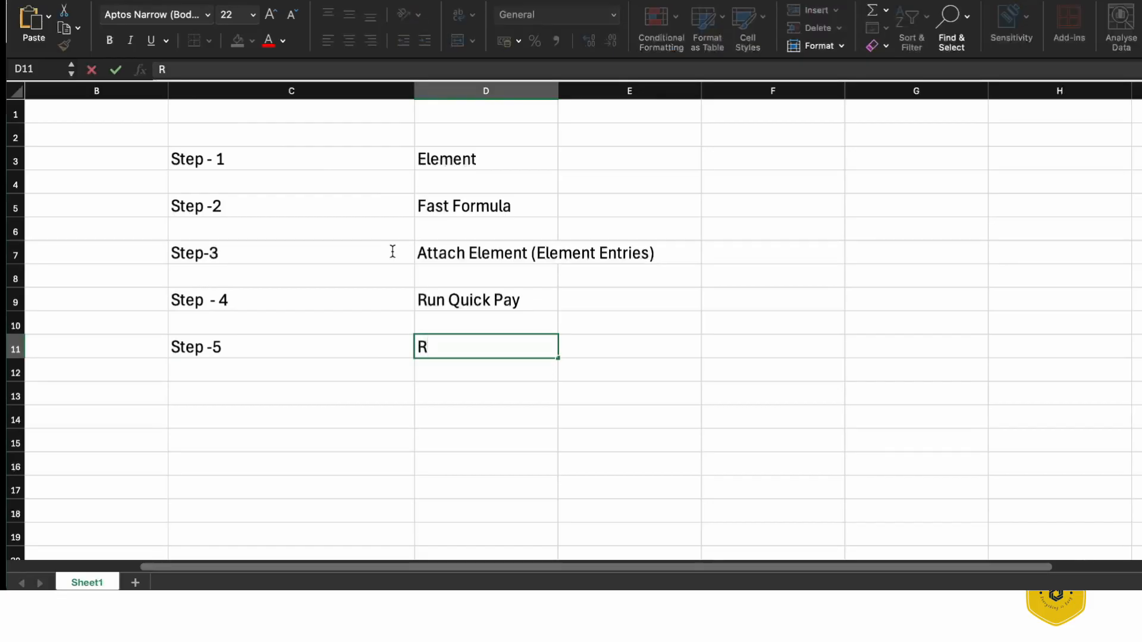
type("esult")
key("Return")
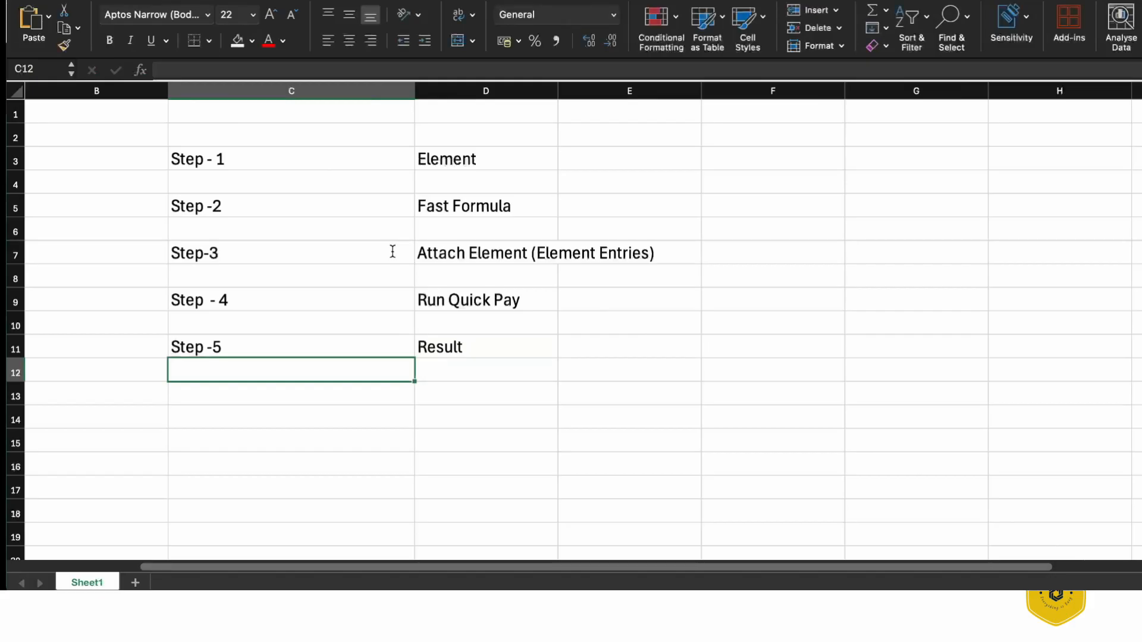
key("Up")
key("Up")
key("Up")
key("Up")
key("Up")
key("Up")
key("Up")
key("shift+Right")
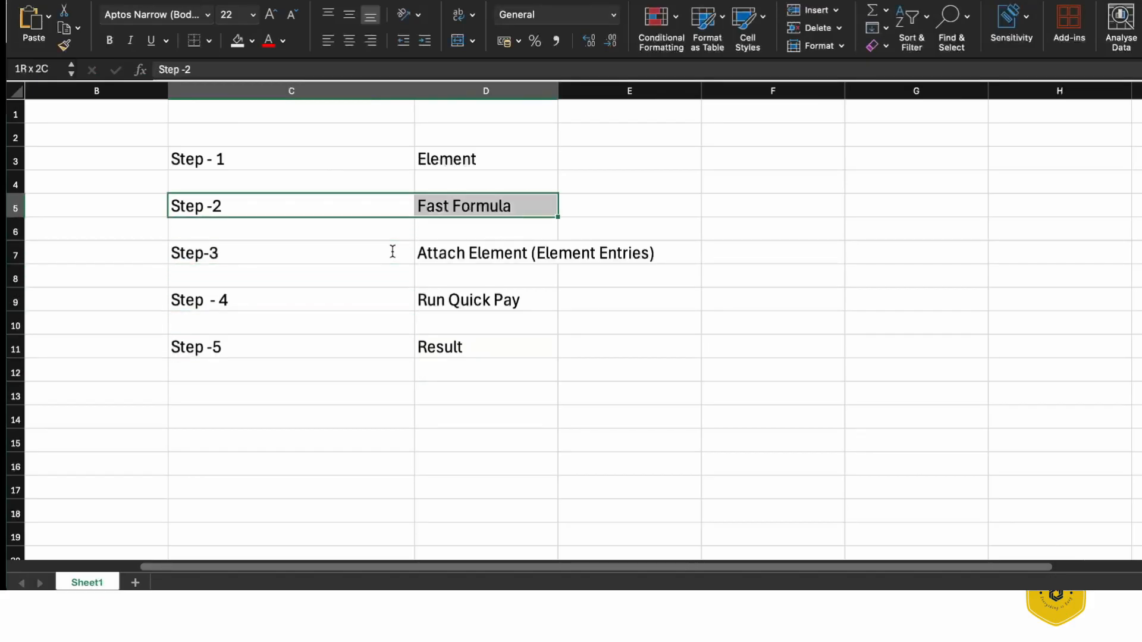
key("Down")
key("Down")
key("Down")
key("Down")
key("Down")
key("Down")
key("Down")
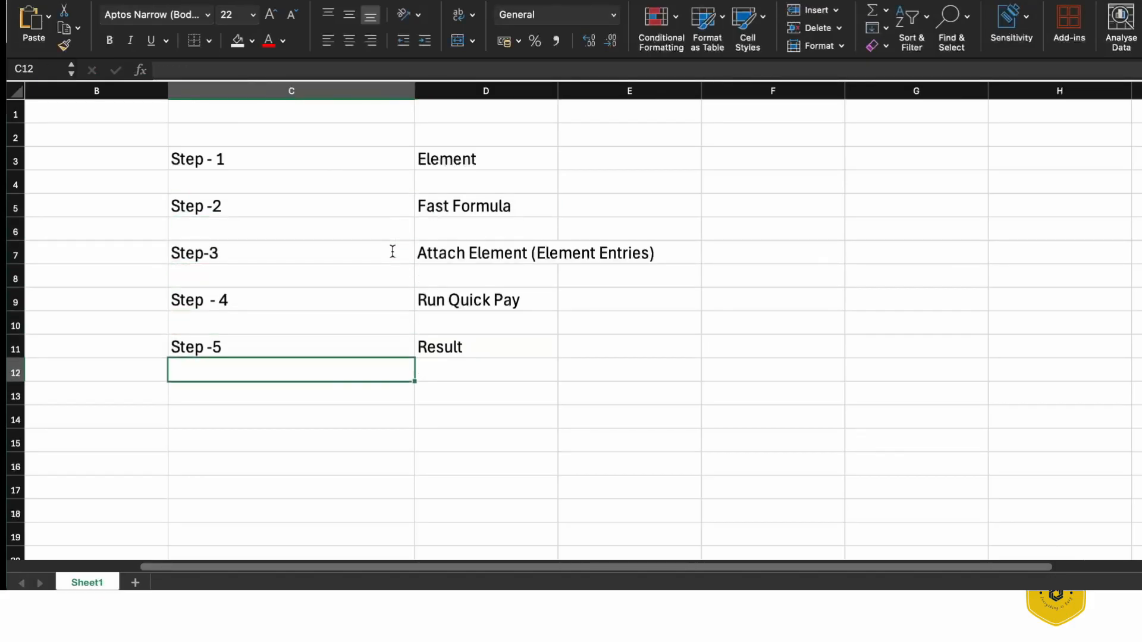
key("Up")
key("Up")
key("Down")
key("Right")
key("Right")
key("Right")
key("Right")
key("Right")
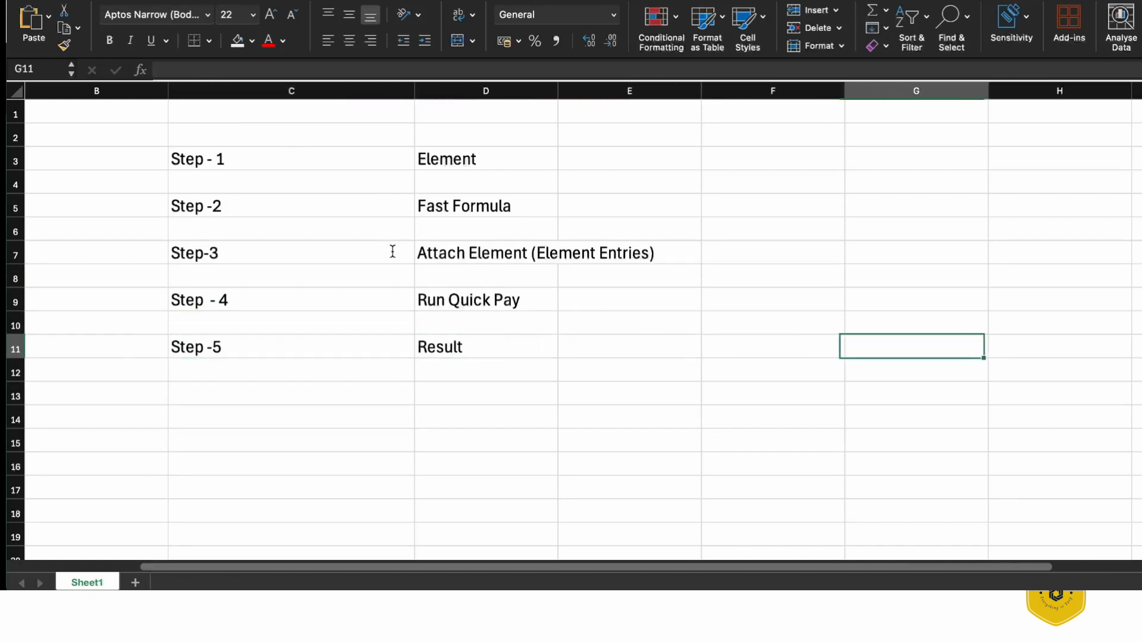
key("Up")
key("Up")
key("Up")
scroll(393, 251, "right", 10)
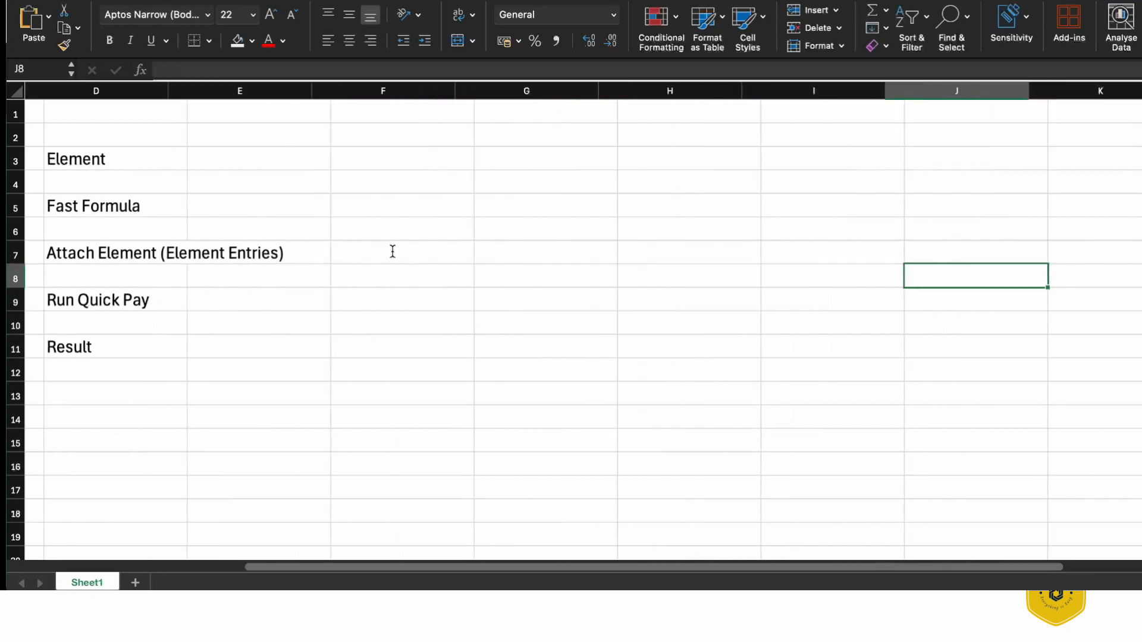
Enter "General Payment" in cell F3, in the same row as the Element step.
key("Left")
key("Up")
key("Up")
key("Up")
key("Up")
key("Up")
key("Left")
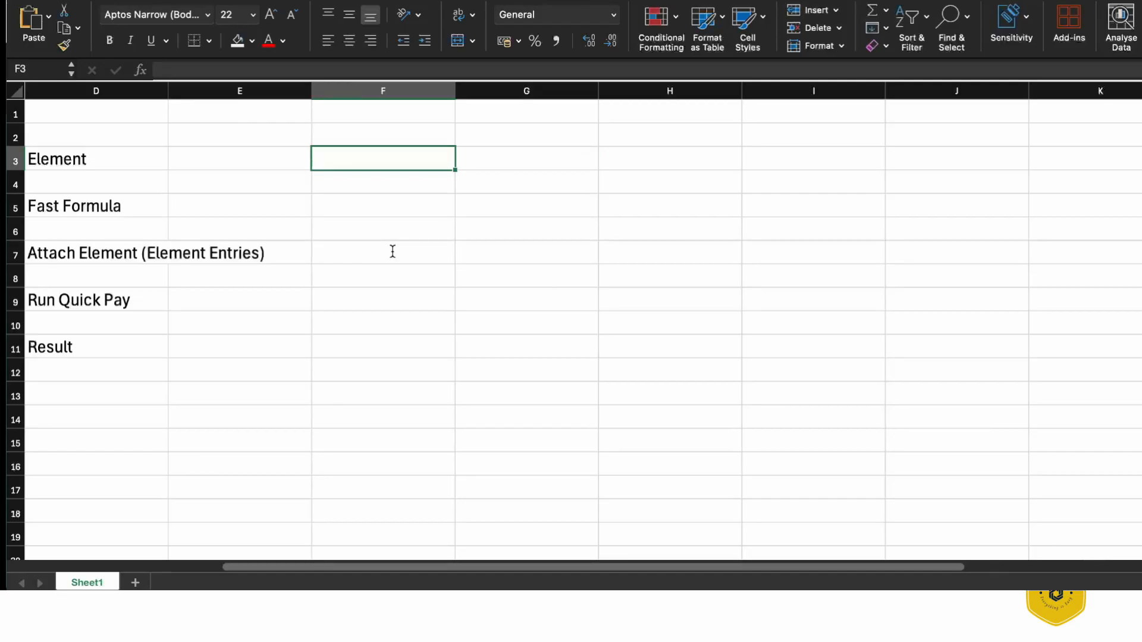
type("Genera")
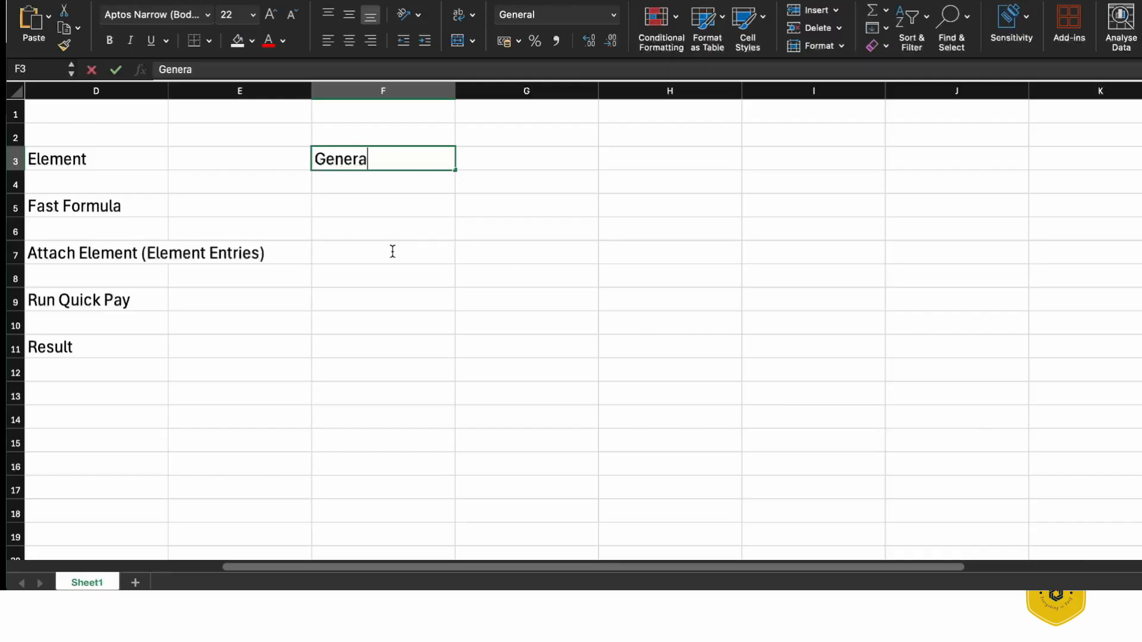
type("l Payroll")
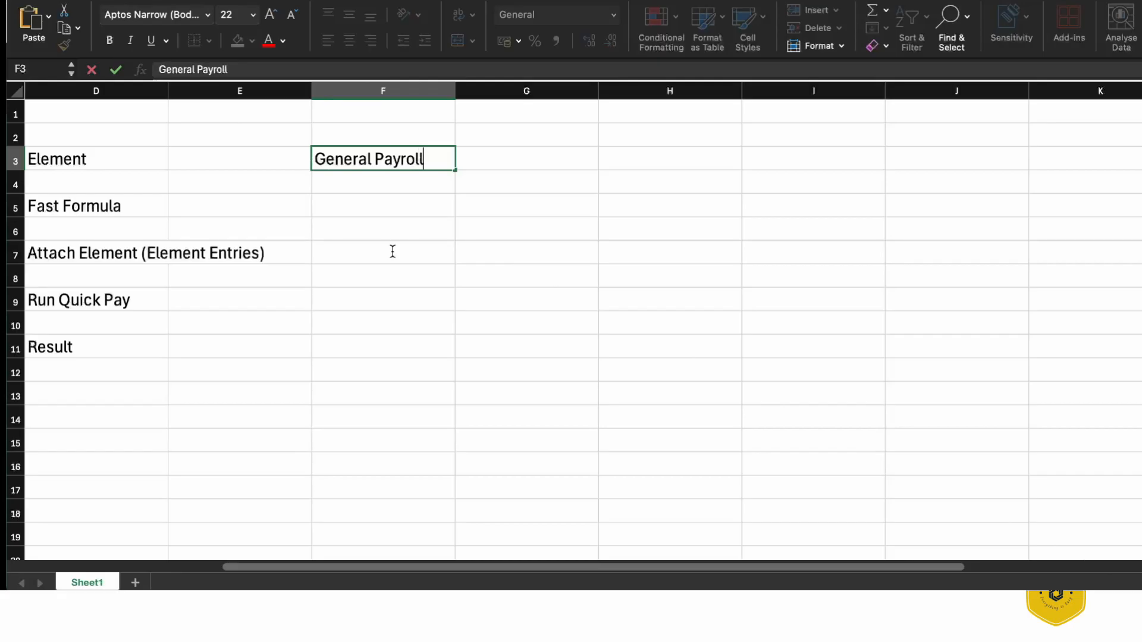
key("BackSpace")
key("BackSpace")
key("BackSpace")
key("BackSpace")
type("ment")
key("Return")
key("Return")
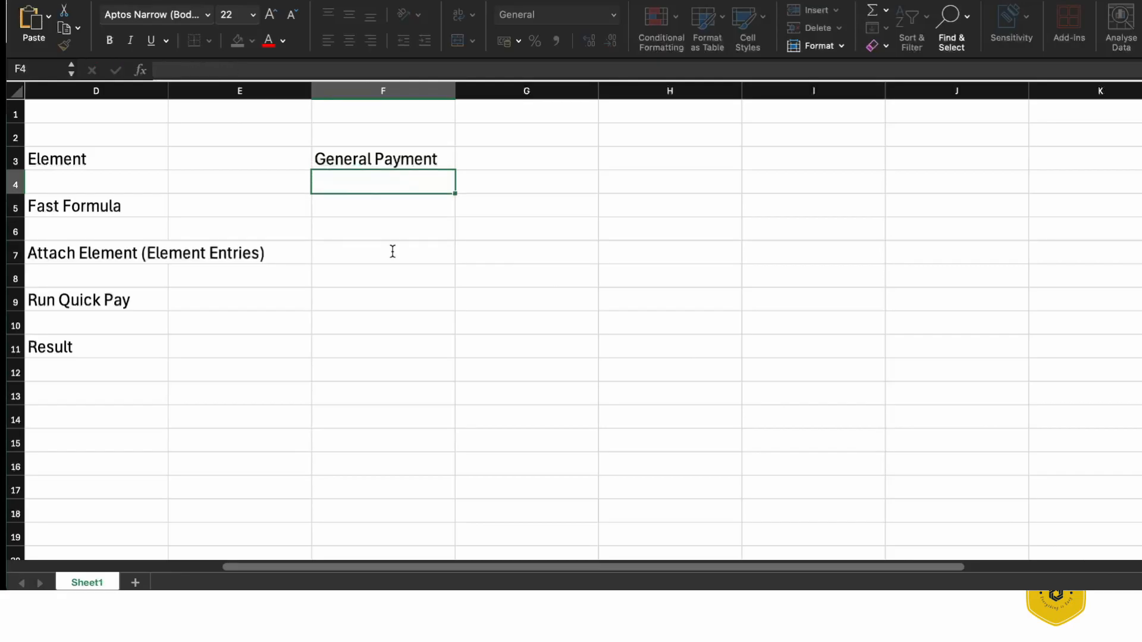
Enter the heading "Input" in cell G2, diagonally above General Payment.
key("Up")
key("Up")
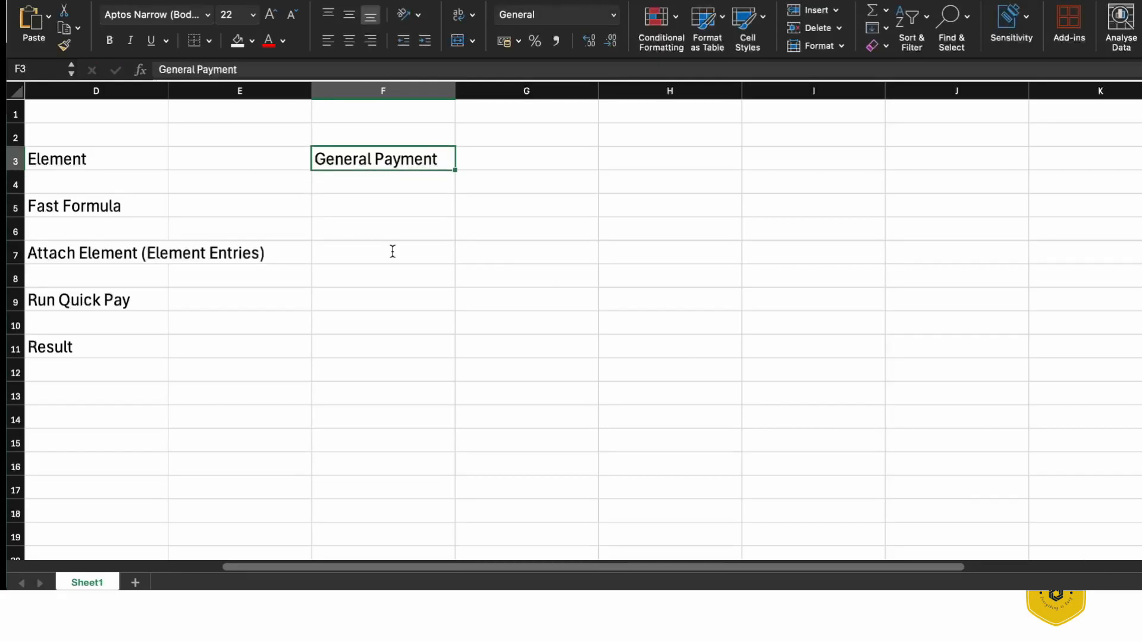
key("Right")
key("Up")
type("Input")
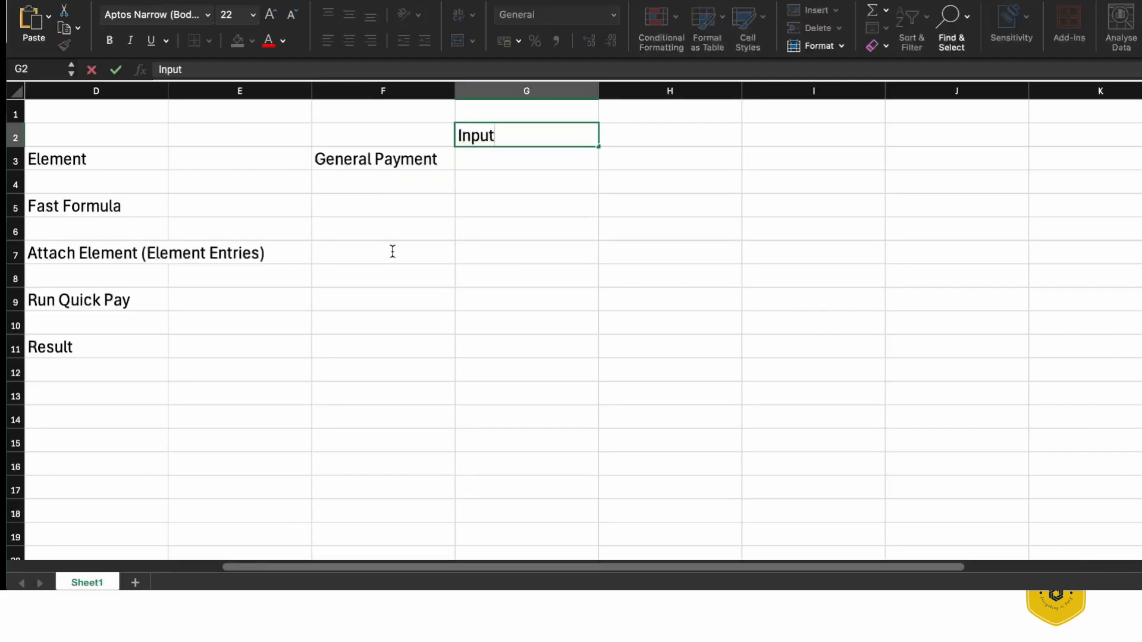
key("Return")
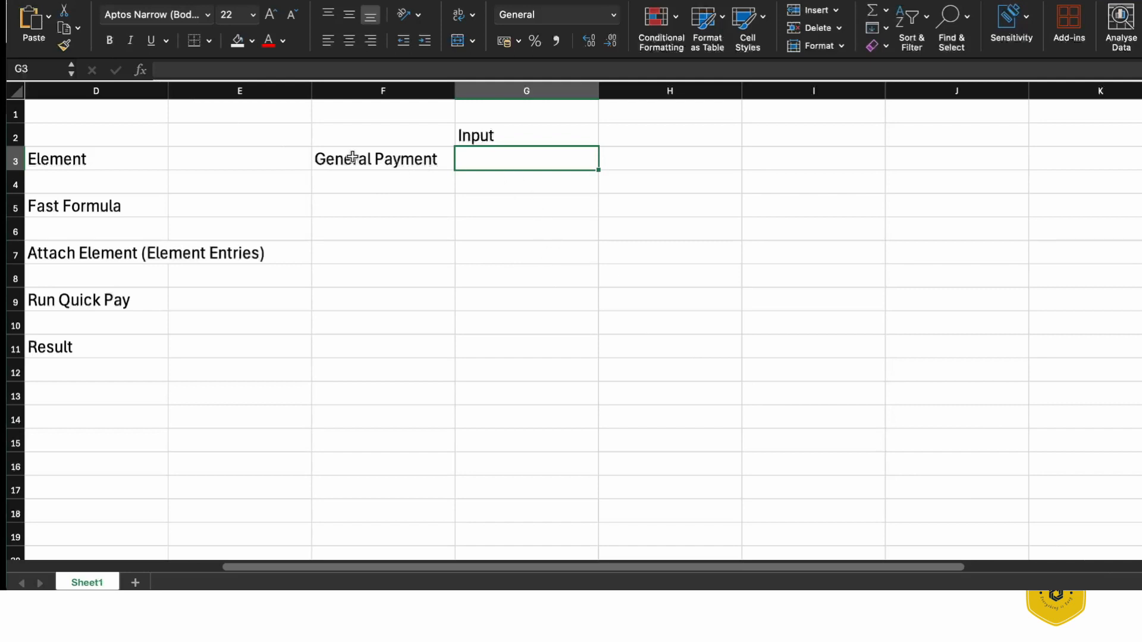
Enter "Amount" in cell G3, beneath the Input heading and beside General Payment.
left_click(356, 192)
left_click(357, 157)
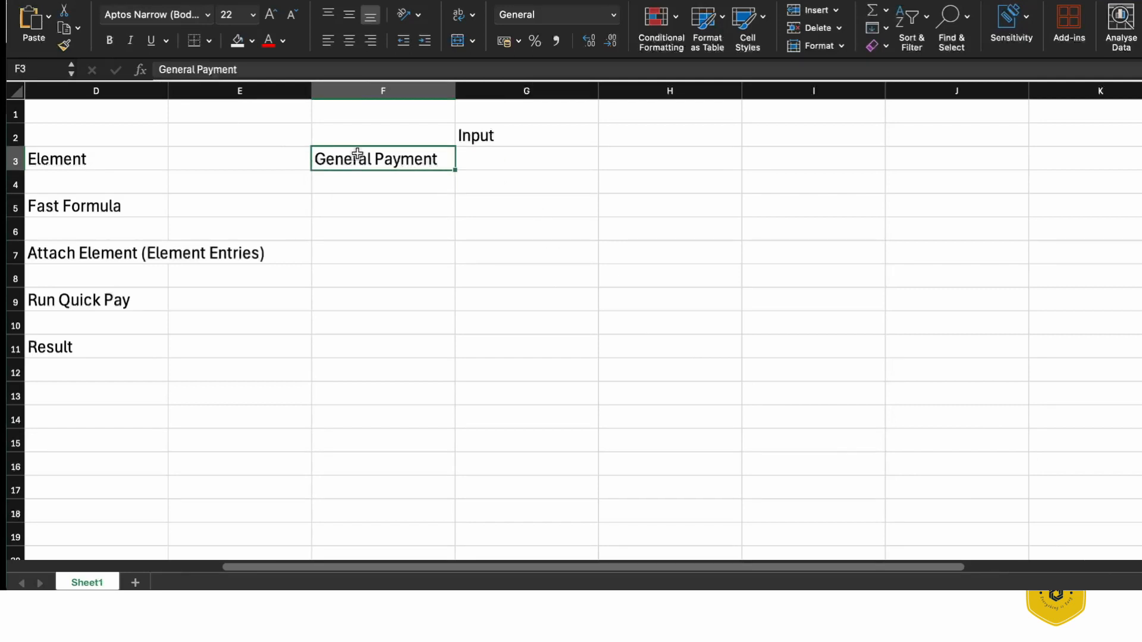
left_click(502, 137)
left_click(499, 159)
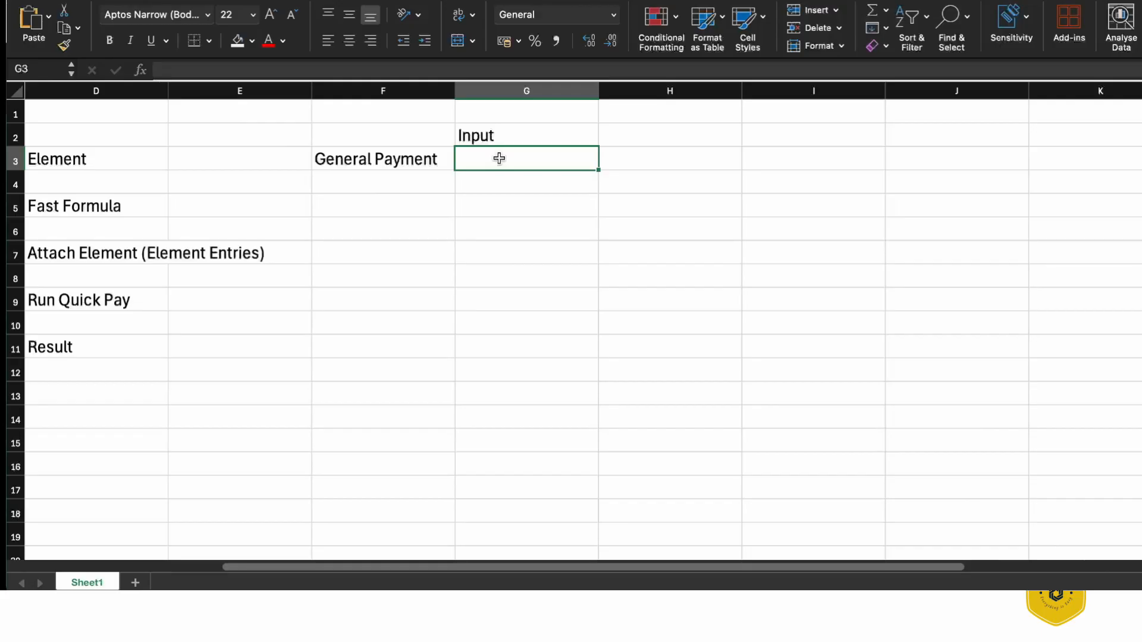
type("Amount")
key("Return")
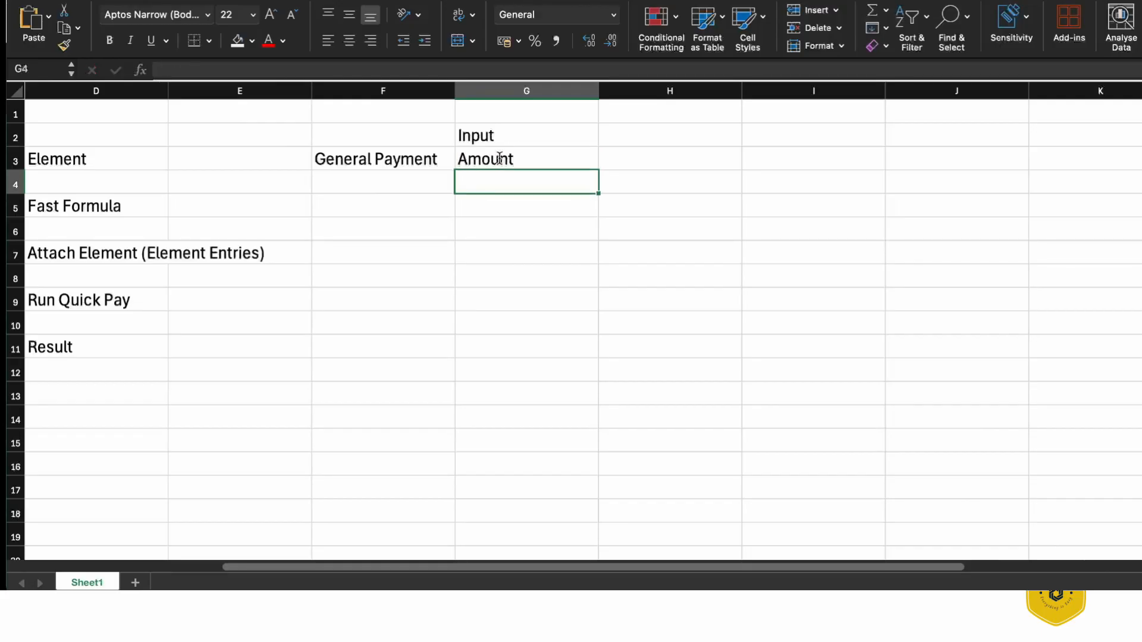
Change the heading in cell G2 to "Input Value".
key("Up")
key("Up")
double_click(530, 133)
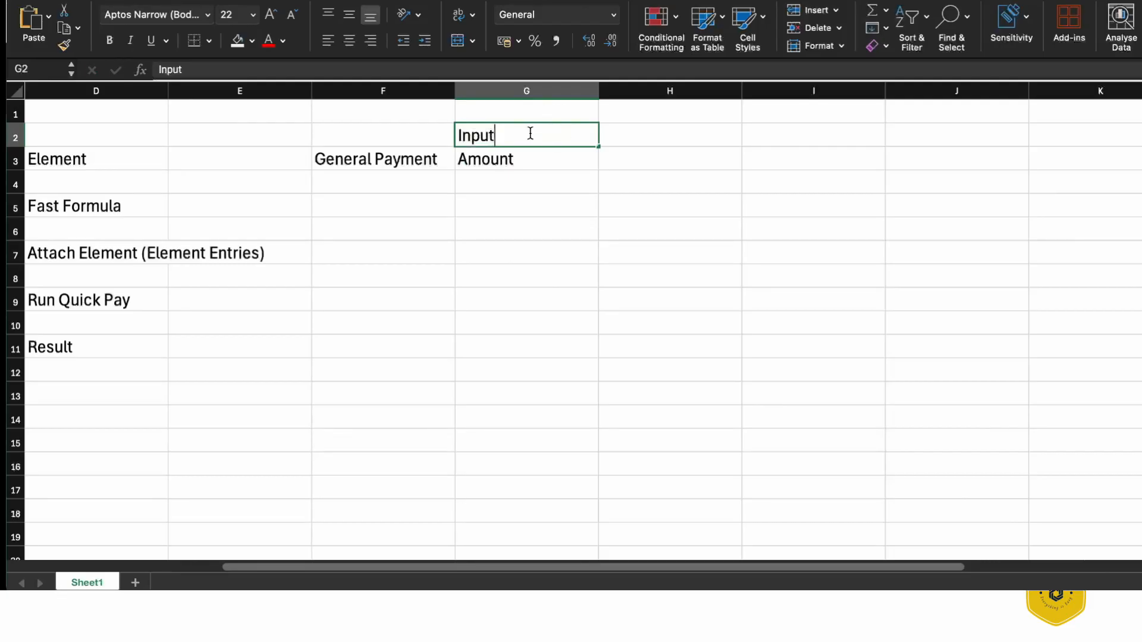
type("Value")
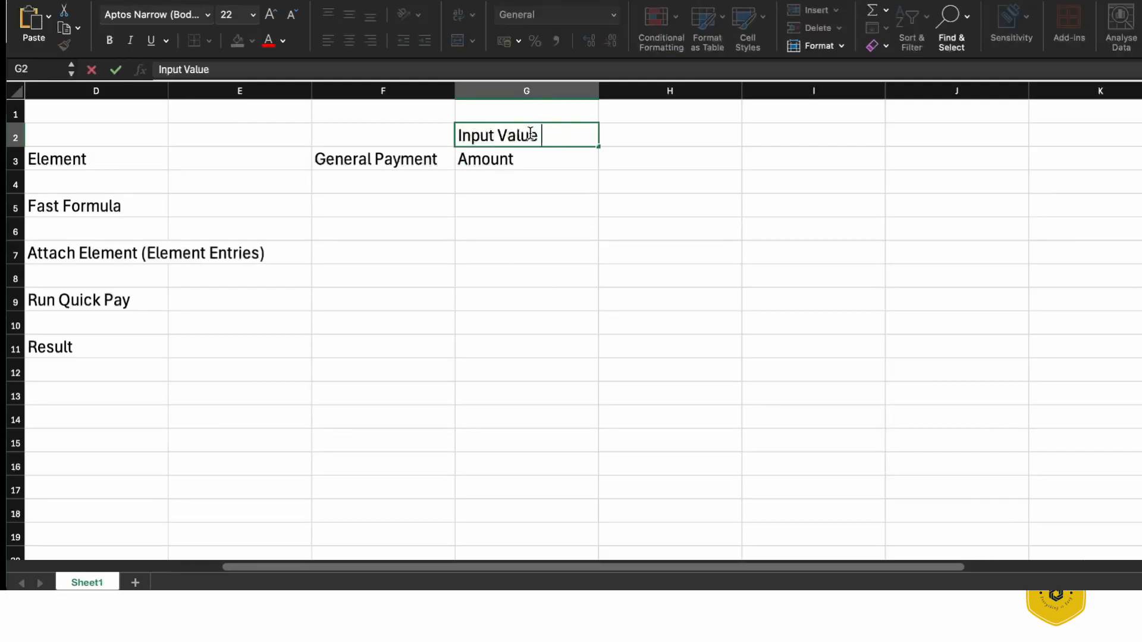
key("Return")
Enter "RATE" in cell H3 as a second input value beside Amount.
key("Return")
key("Down")
key("Up")
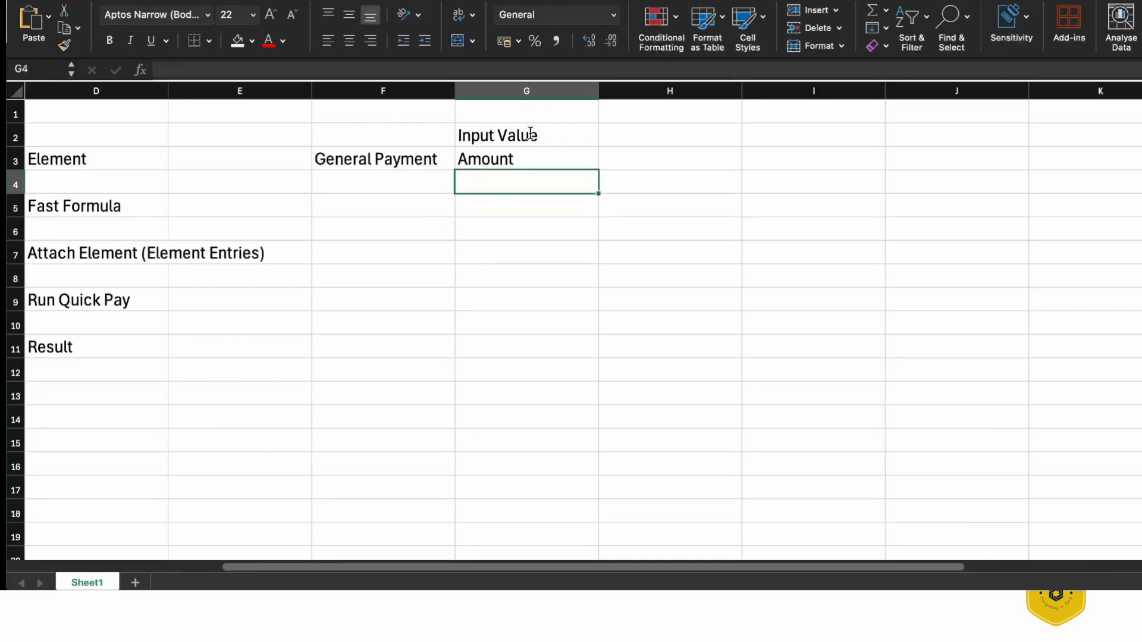
key("Up")
key("Right")
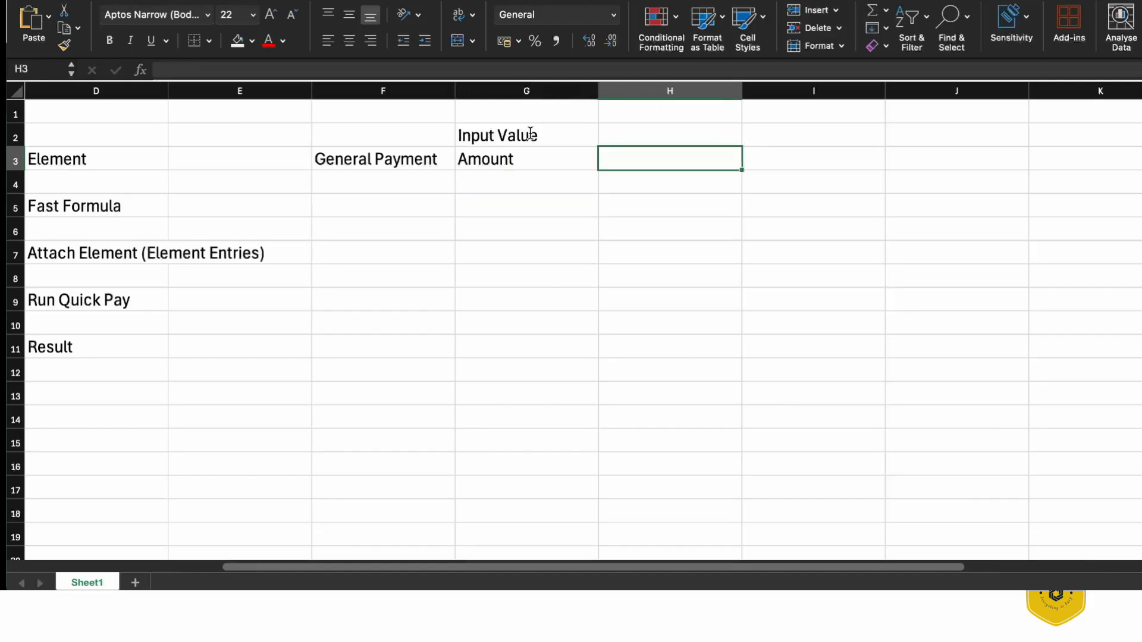
type("RATE")
key("Return")
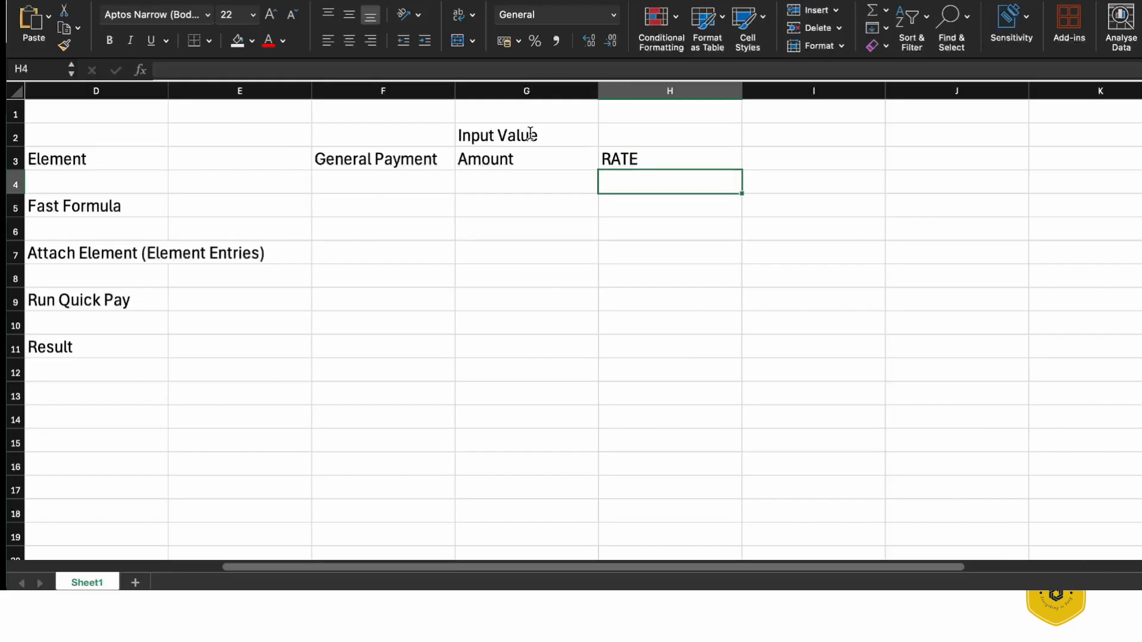
Enter 1000 in cell G4 as the example value beneath Amount.
key("Up")
key("Left")
key("Left")
key("Right")
key("Right")
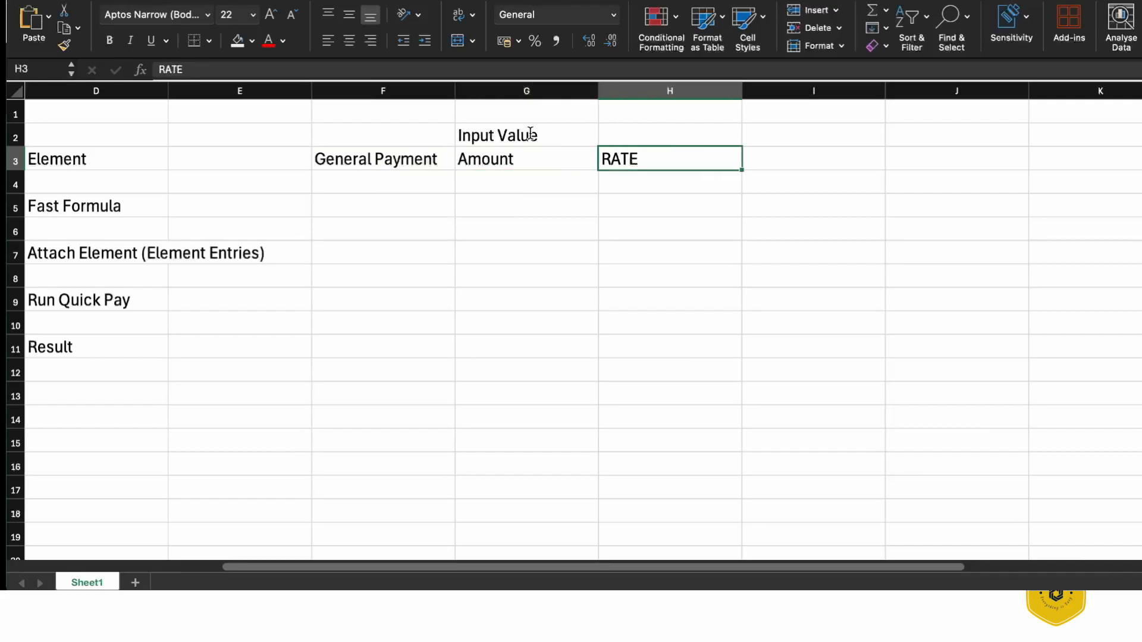
key("Up")
key("Down")
key("Down")
key("Left")
key("Left")
key("Right")
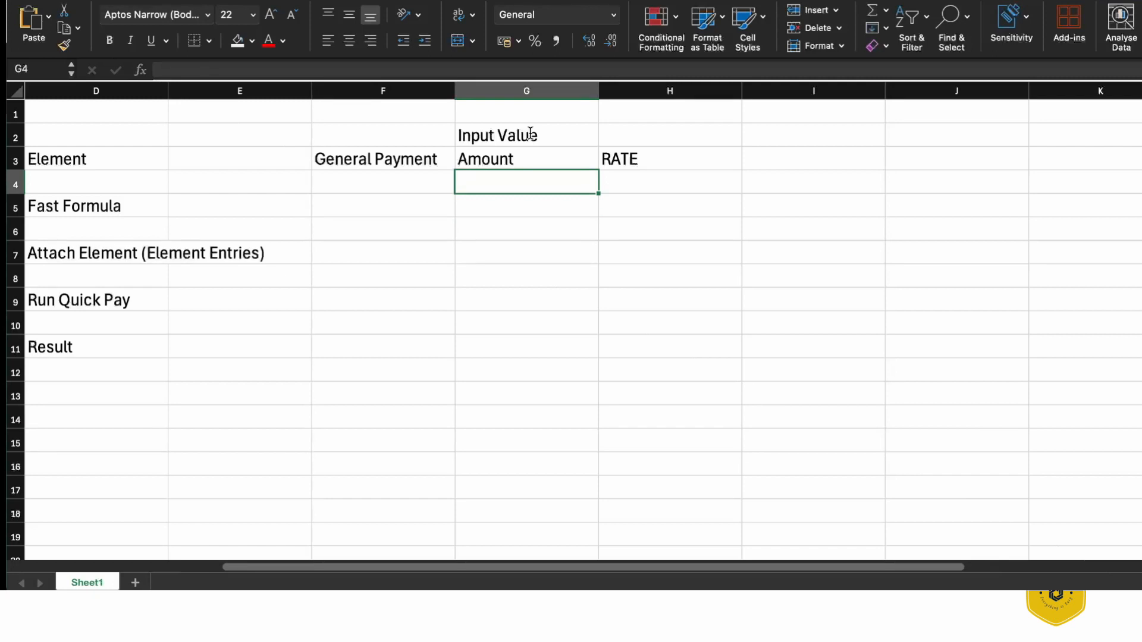
type("1000")
key("Return")
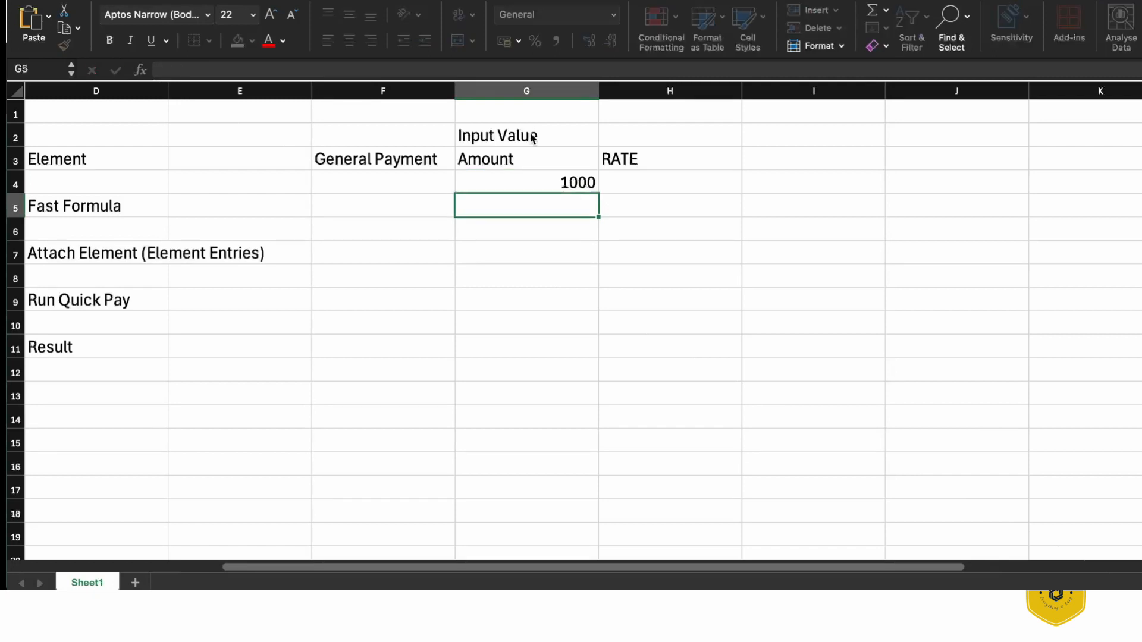
Enter 10 in cell H4 as the example value beneath RATE.
key("Up")
key("Right")
type("10")
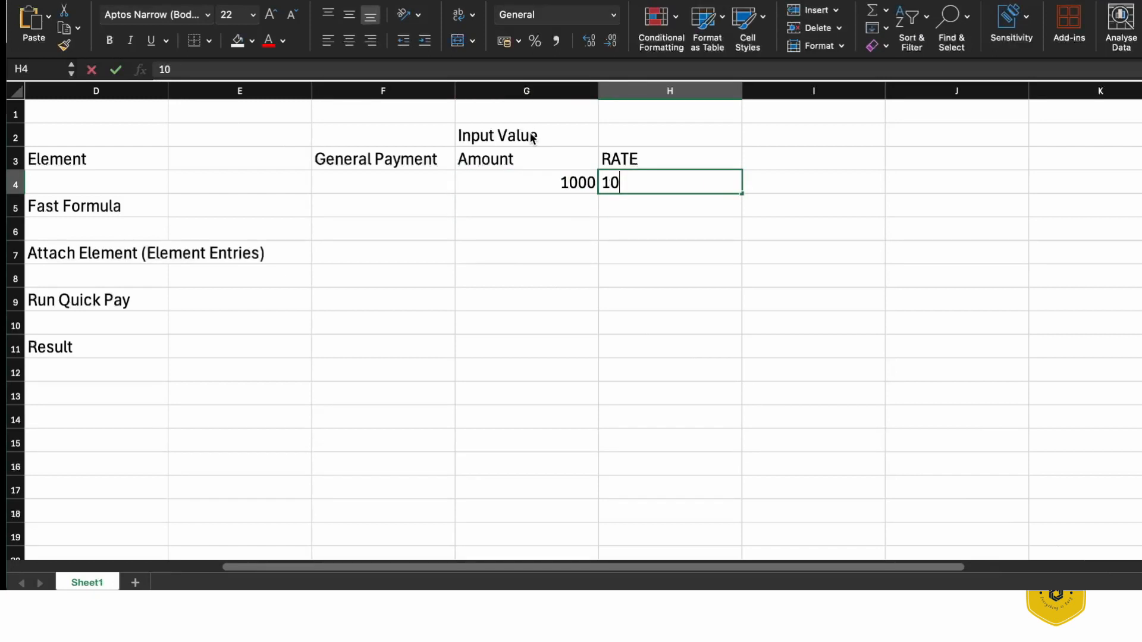
key("Return")
Enter the formula =(G4*10%) in cell I5, in the Fast Formula row.
key("Left")
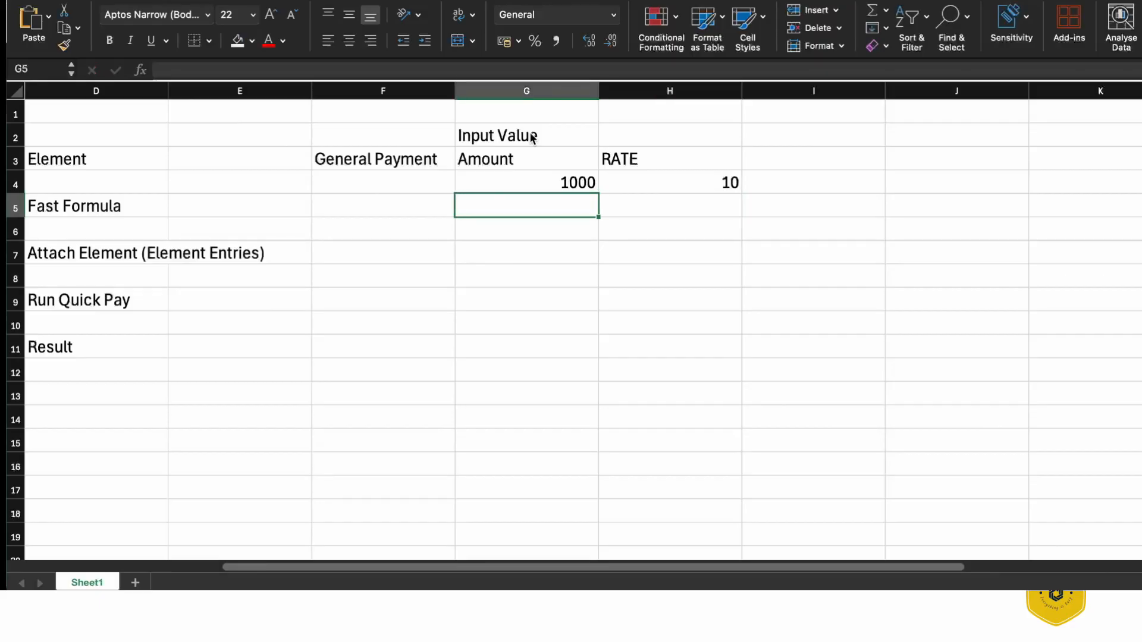
key("Right")
key("Right")
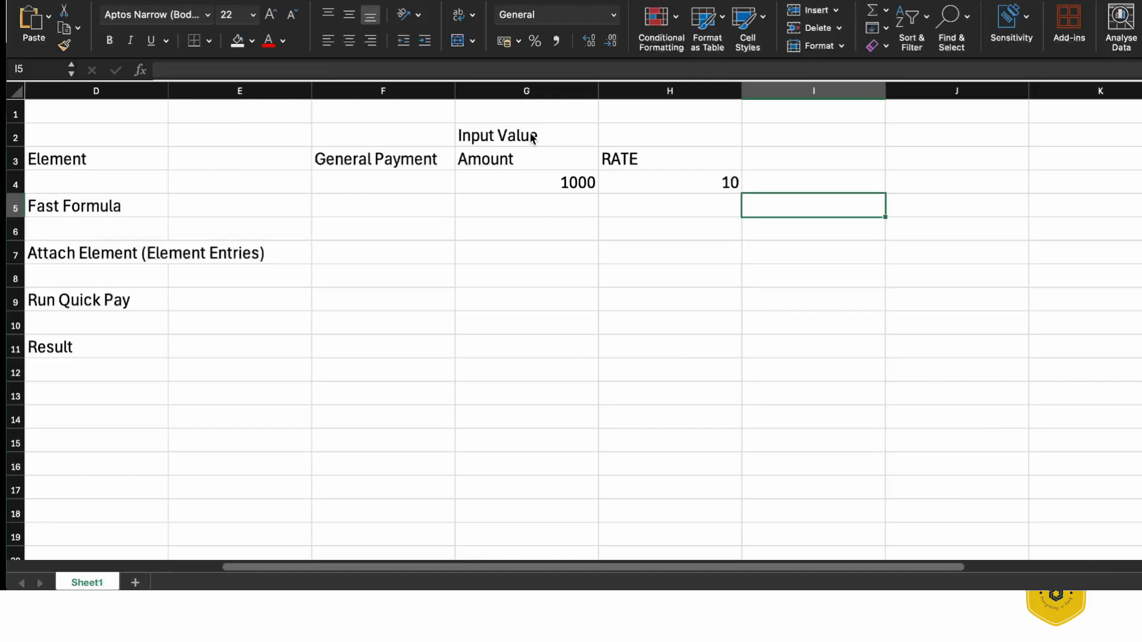
type("=(")
key("Up")
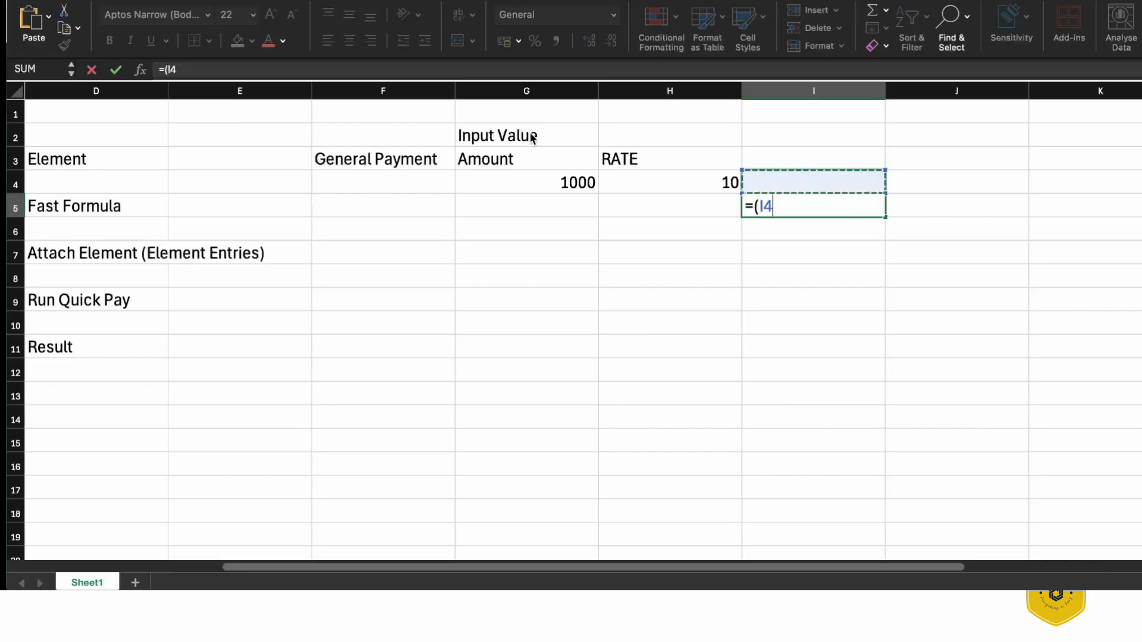
key("Left")
key("Left")
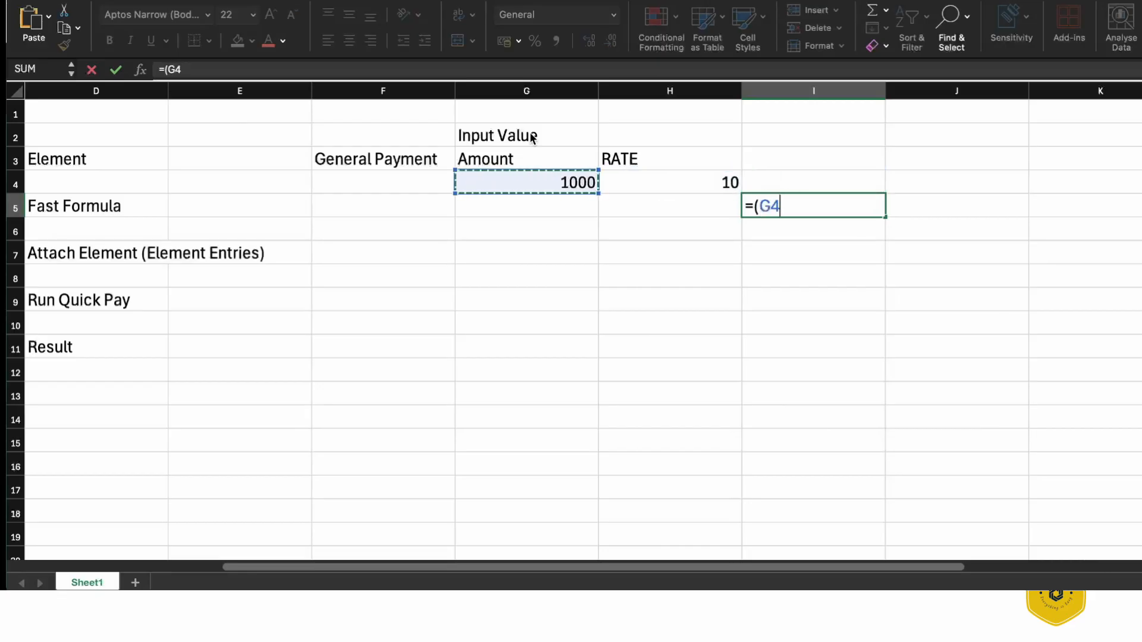
type("*10%")
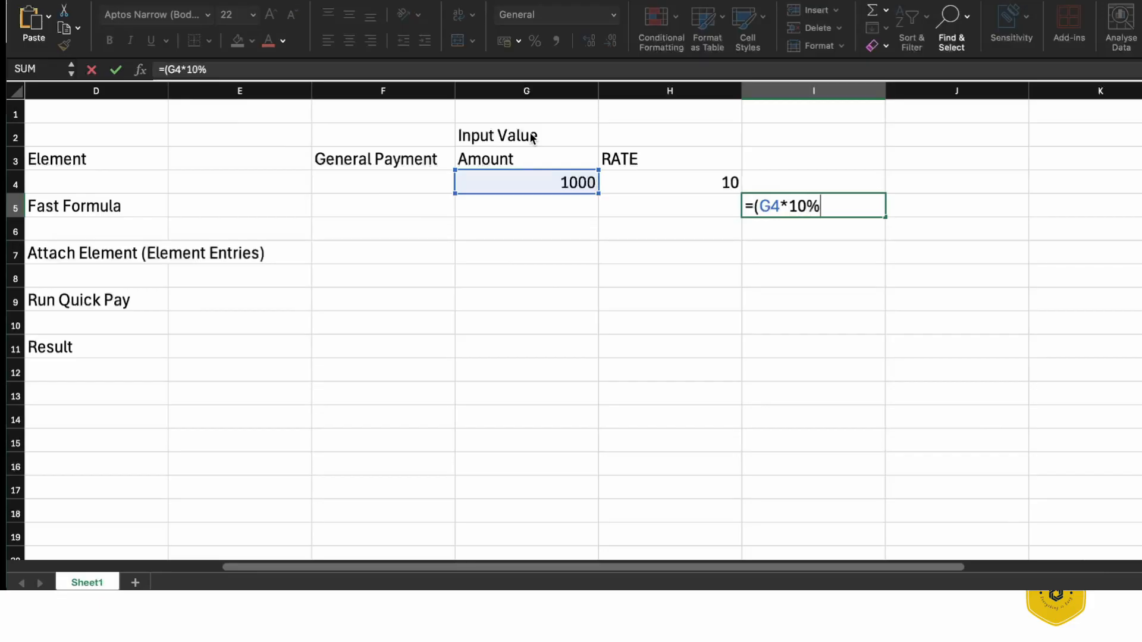
type(")")
key("Return")
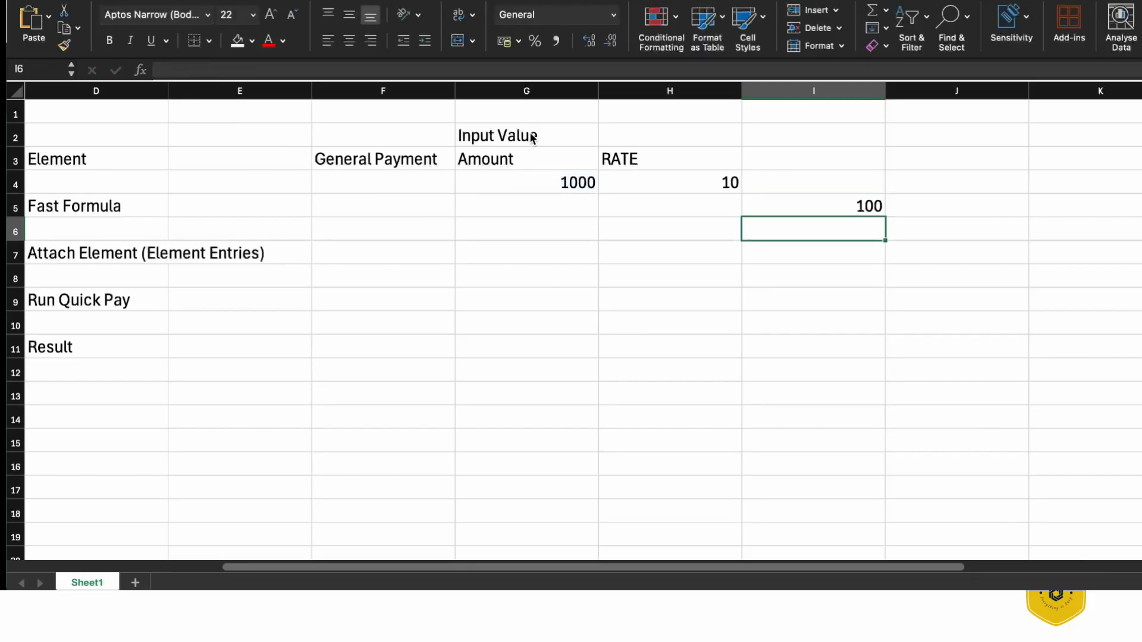
Link cell I11 in the Result row to the calculated value in I5.
key("Up")
key("Down")
key("Down")
key("Down")
key("Down")
key("Down")
key("Down")
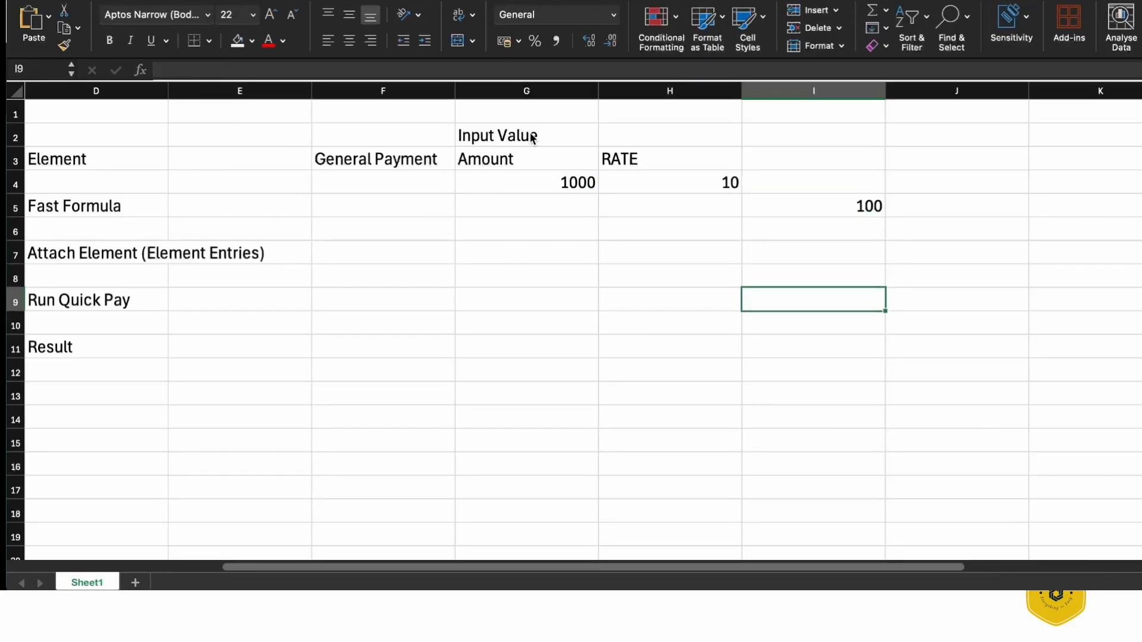
type("=")
key("Up")
key("Up")
key("Up")
key("Up")
key("Up")
key("Up")
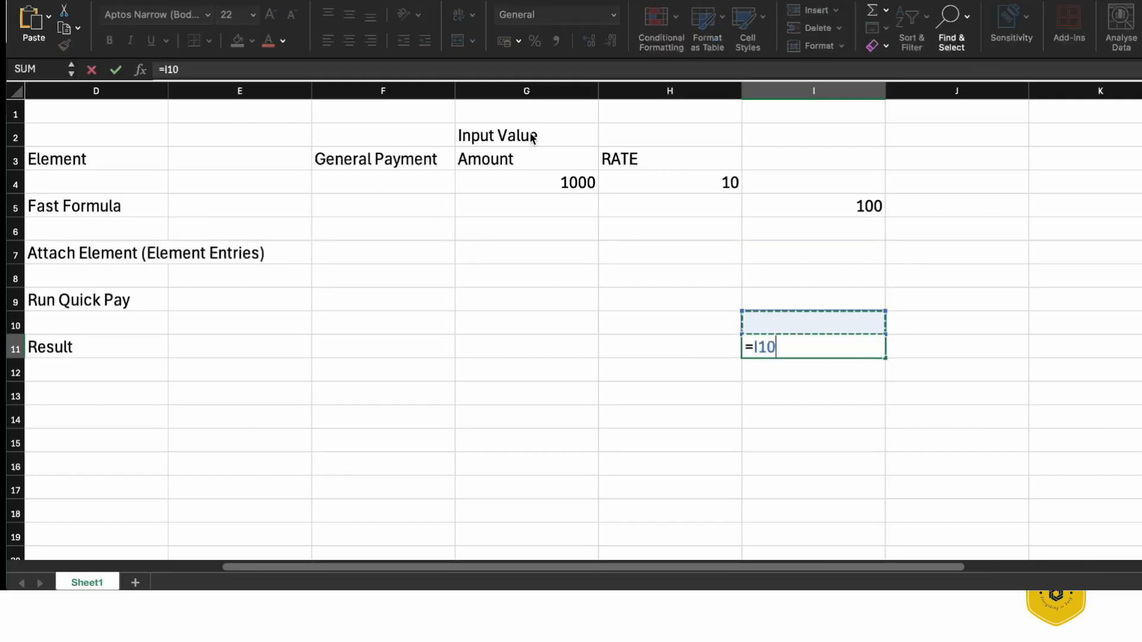
key("Return")
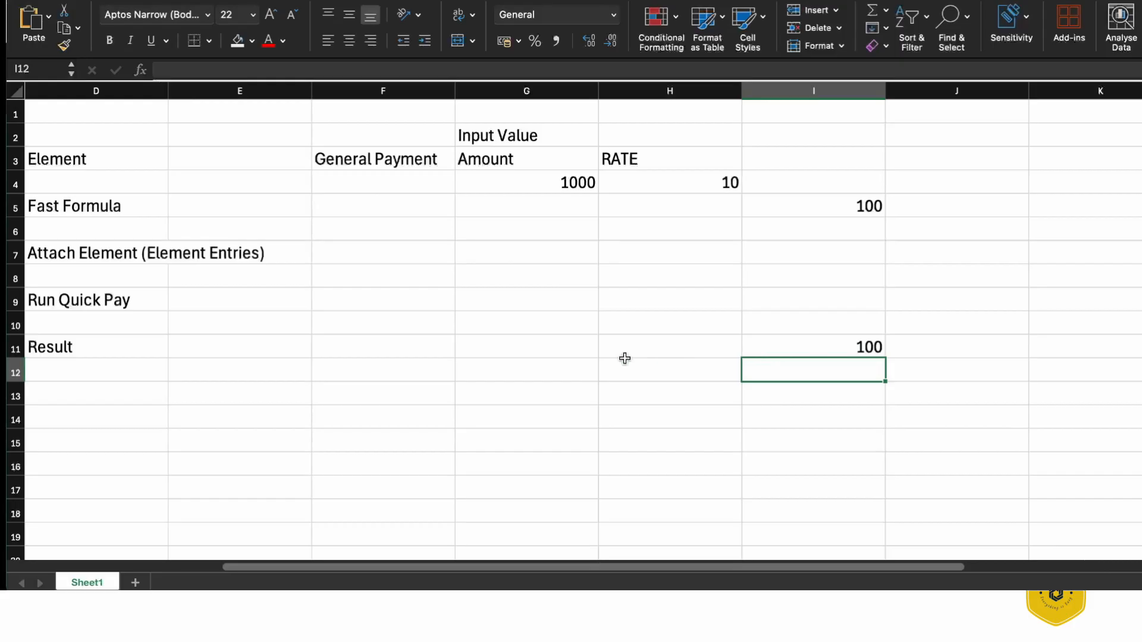
key("Left")
key("Left")
key("Left")
key("Left")
key("Left")
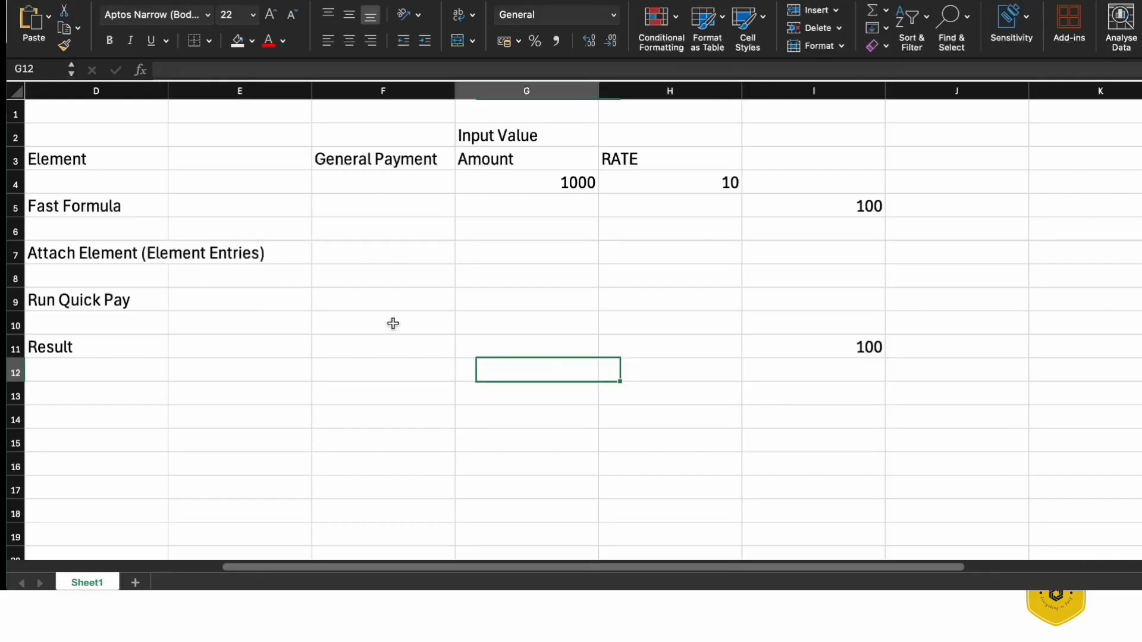
key("Left")
key("Left")
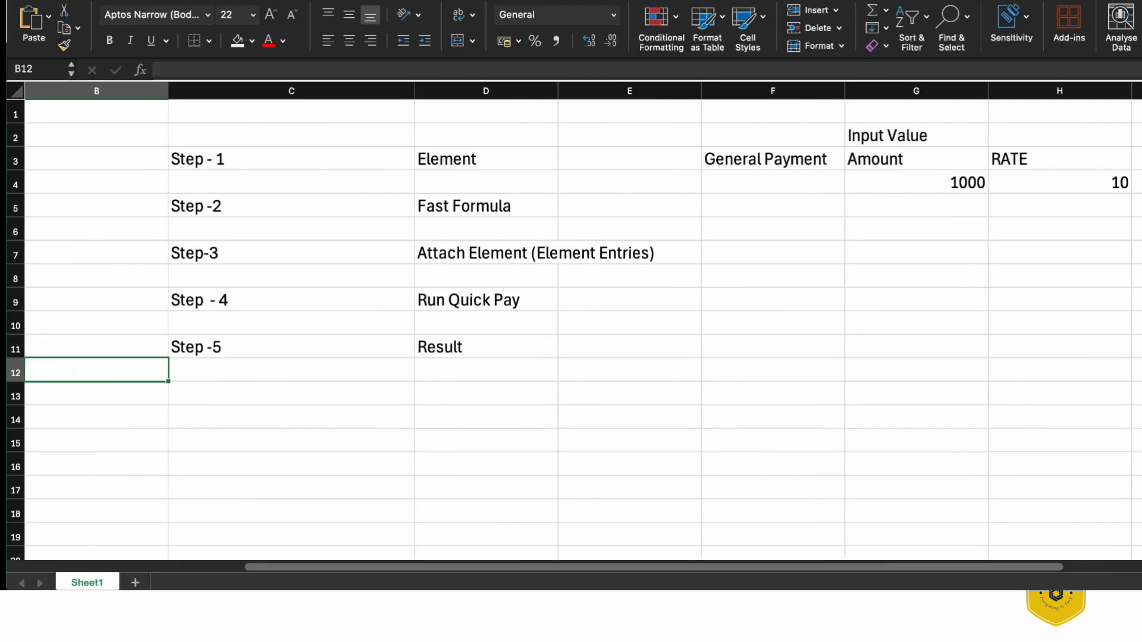
Switch to the Oracle Cloud application in the browser and open its setup work area.
left_click(656, 618)
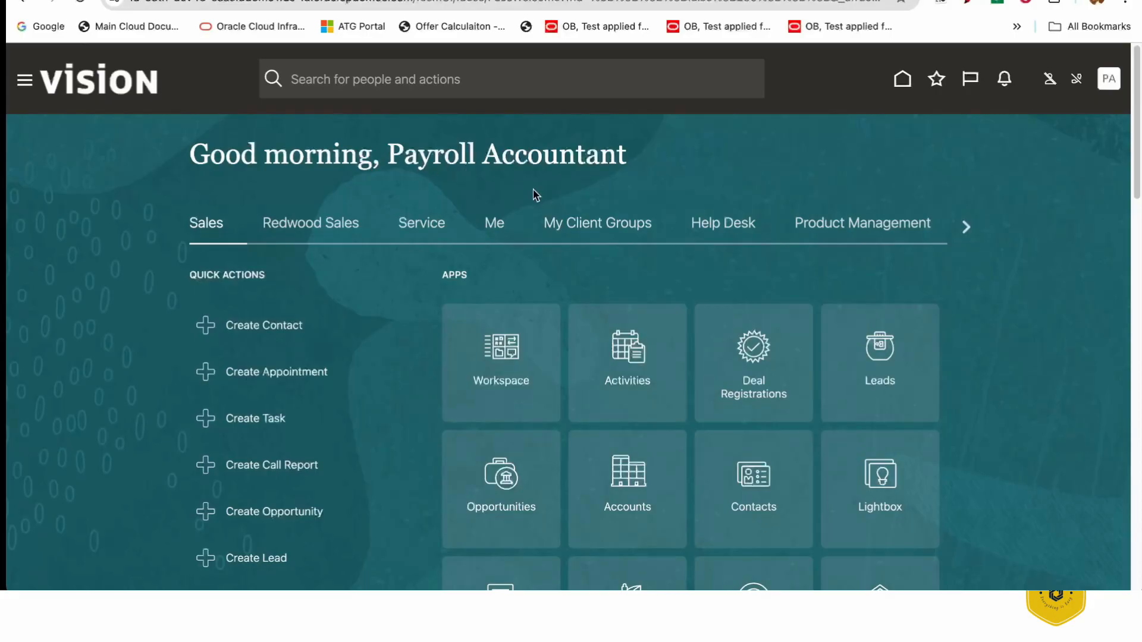
left_click(1108, 85)
left_click(845, 304)
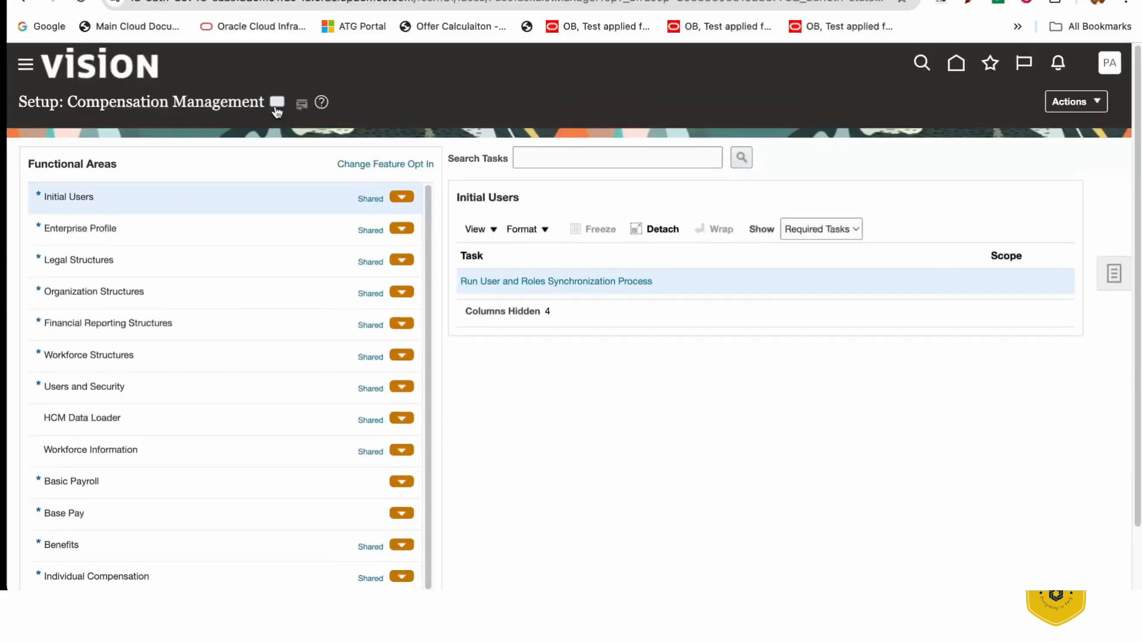
Change the setup offering to Workforce Deployment.
left_click(277, 105)
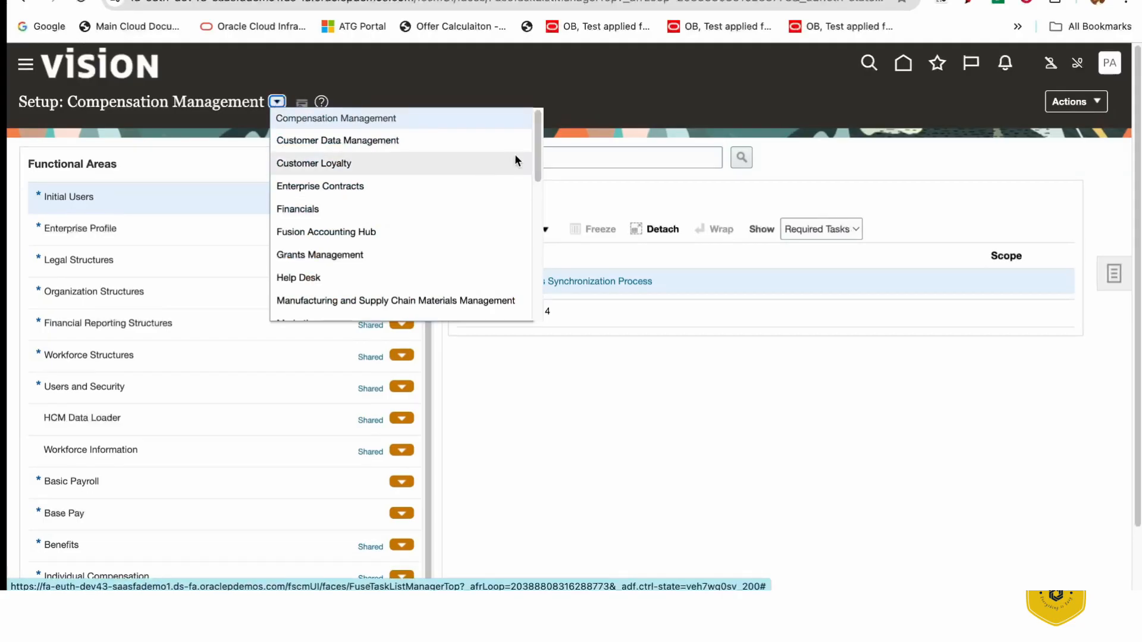
left_click_drag(535, 160, 514, 305)
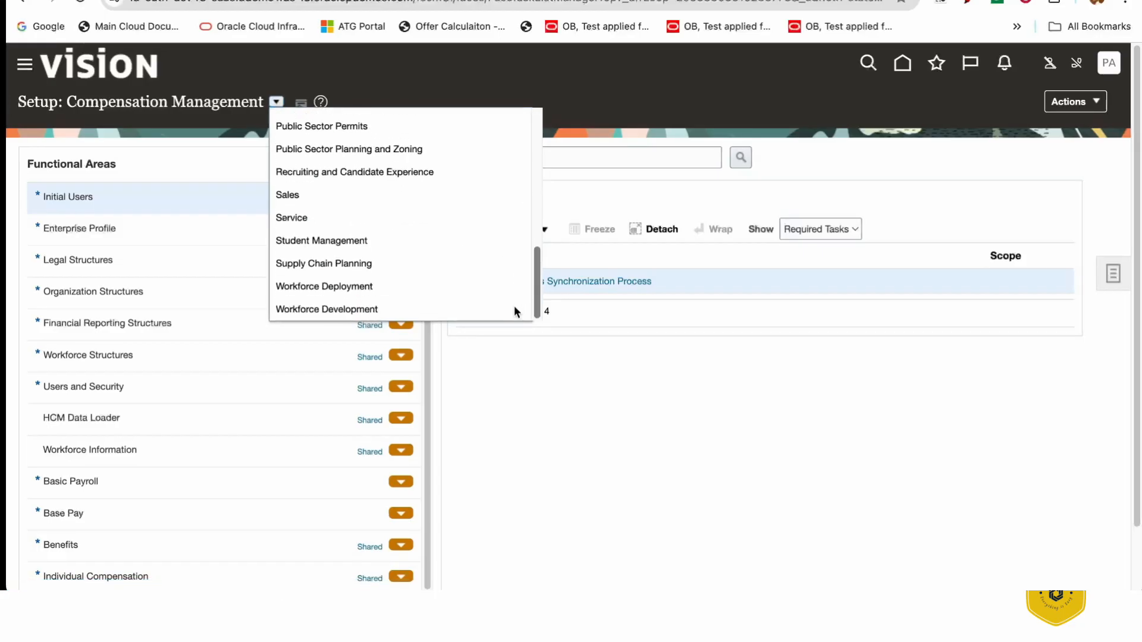
left_click(330, 286)
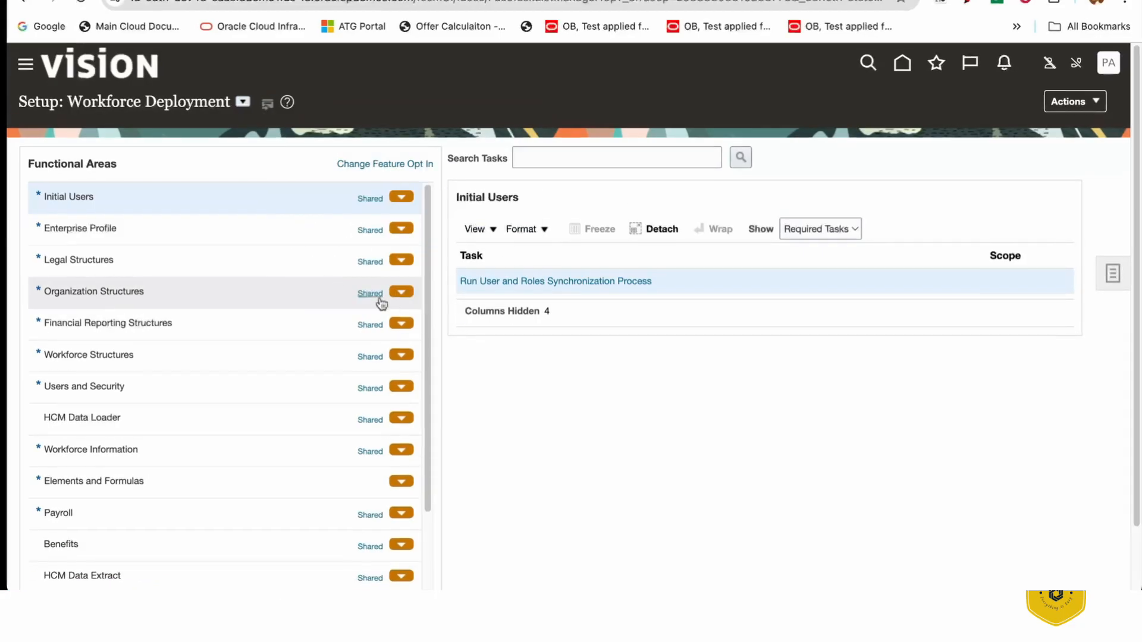
Show all tasks of the Elements and Formulas functional area and open the Elements task.
left_click_drag(427, 313, 415, 384)
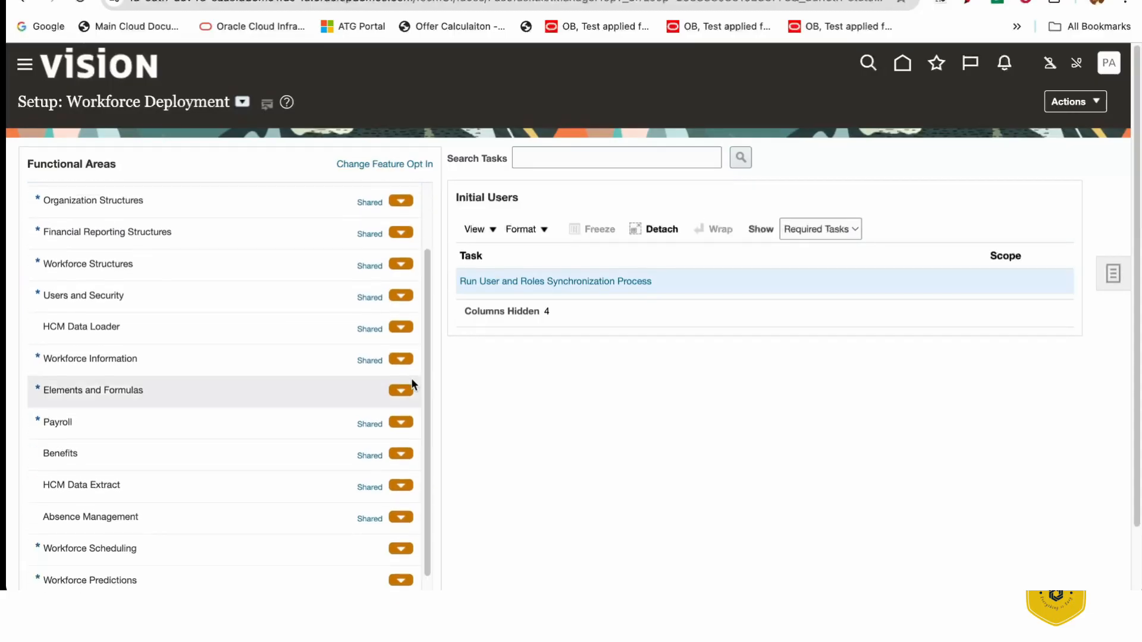
left_click(167, 384)
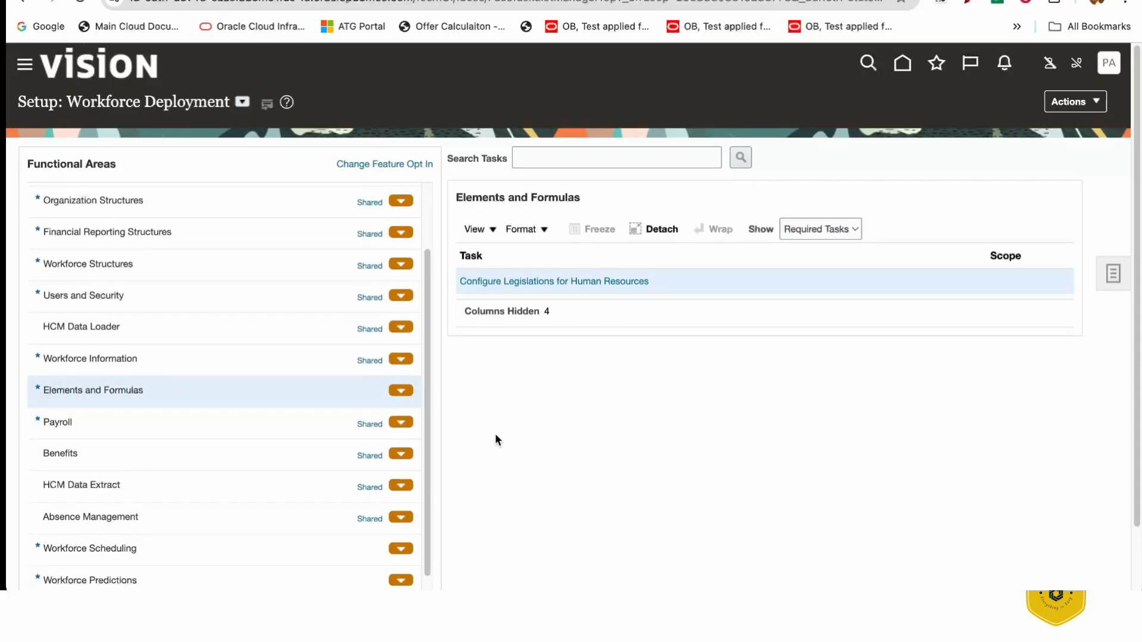
left_click(816, 229)
left_click(811, 213)
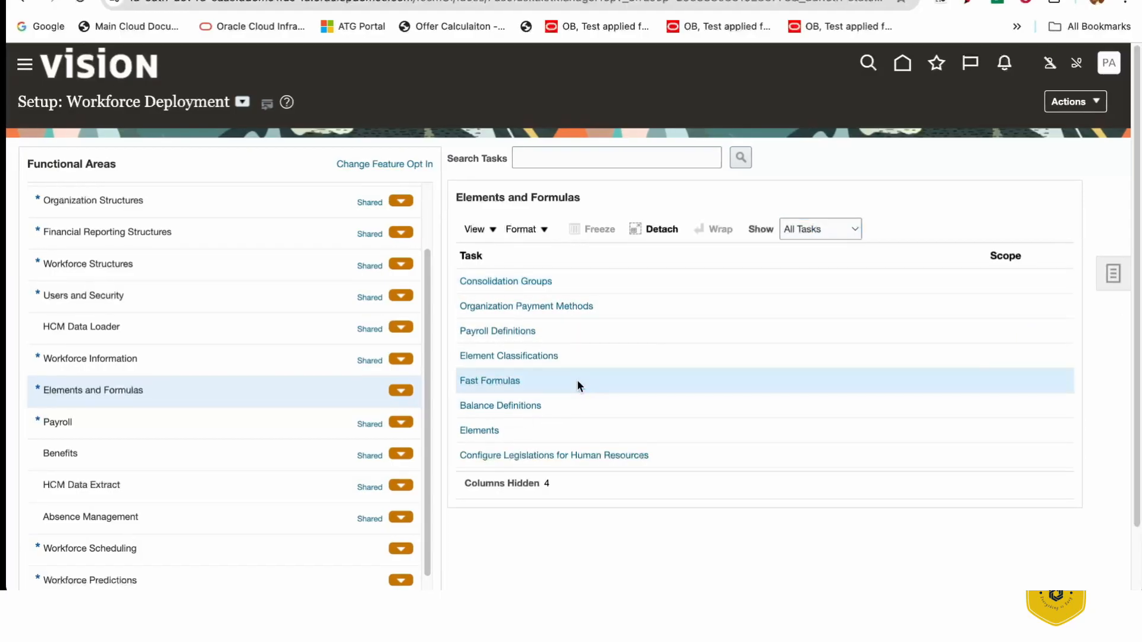
left_click(620, 432)
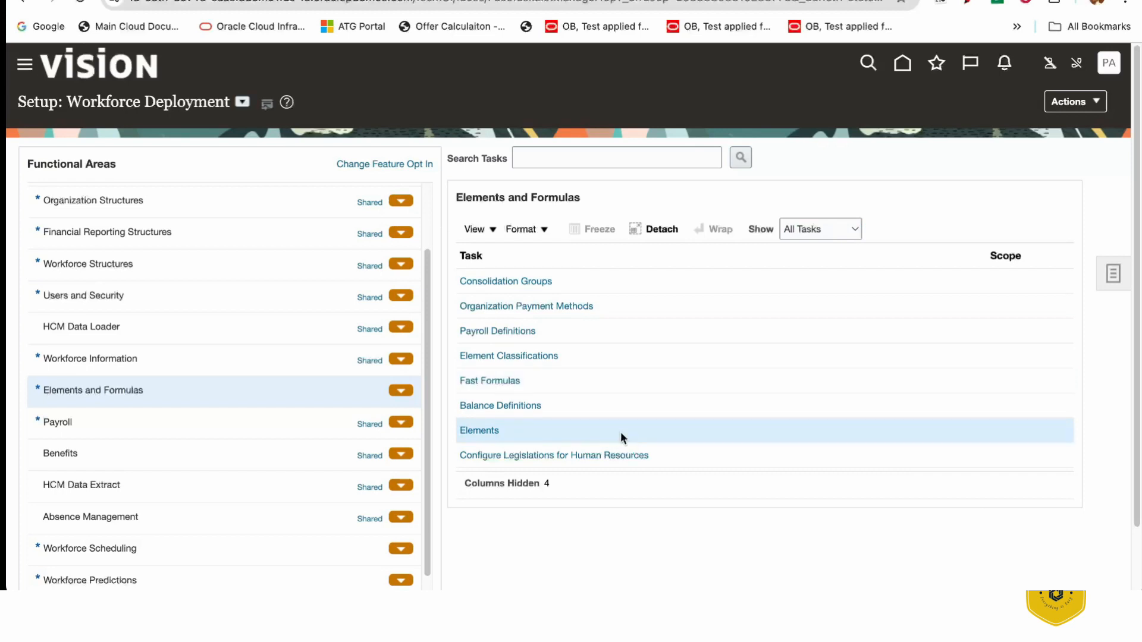
left_click(480, 431)
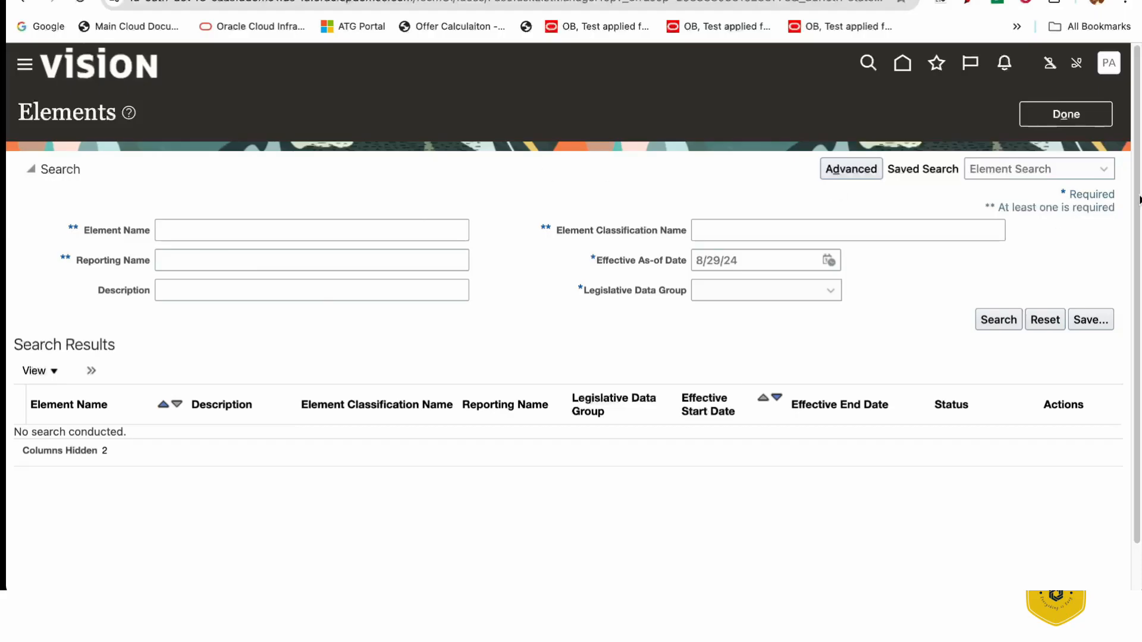
Start creating a new element and set its Legislative Data Group to US Legislative Data Group.
scroll(1138, 199, "down", 2)
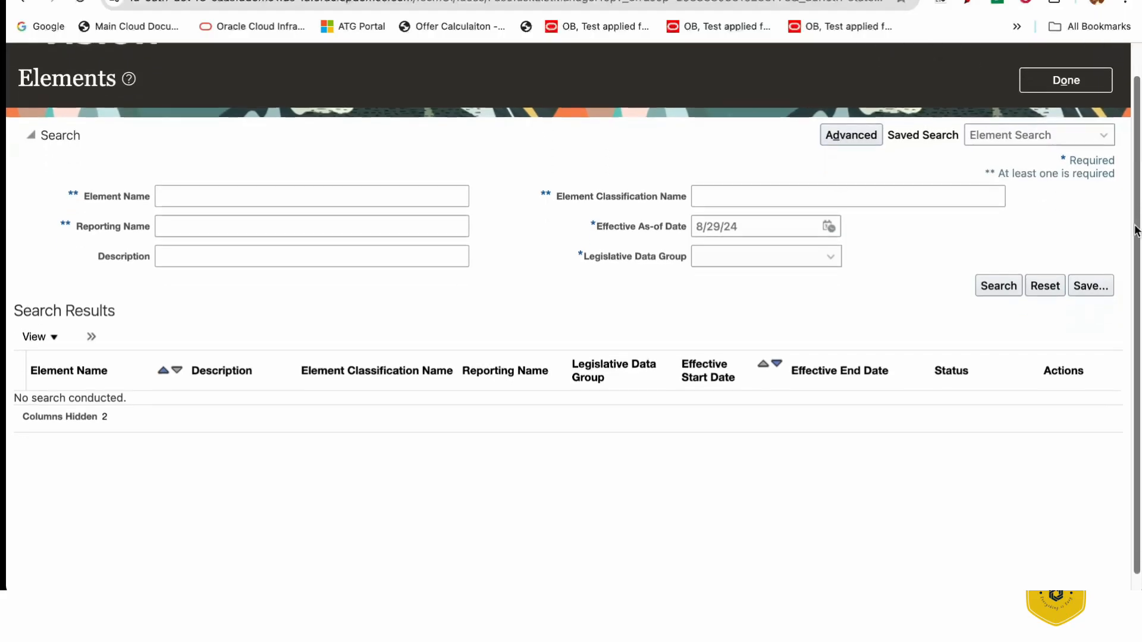
left_click(91, 335)
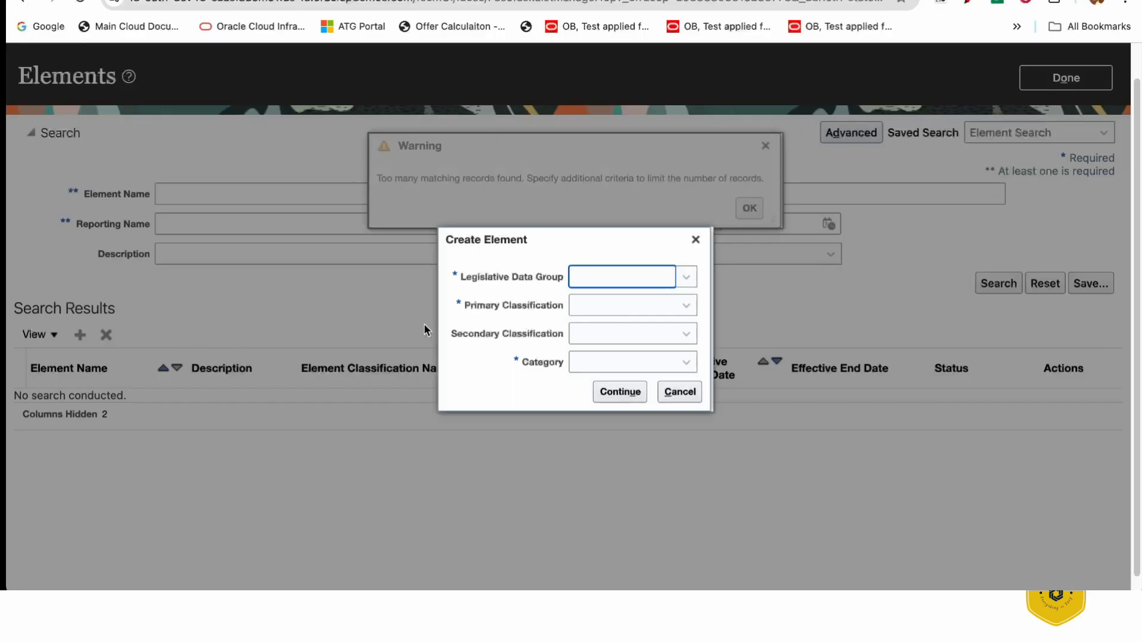
left_click(633, 284)
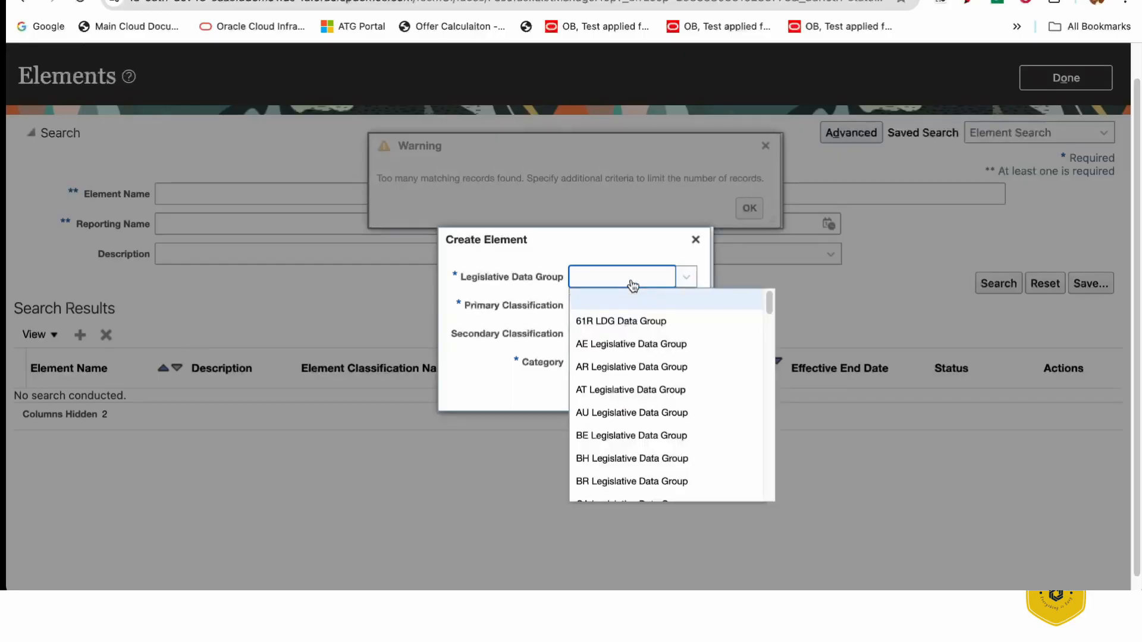
type("us")
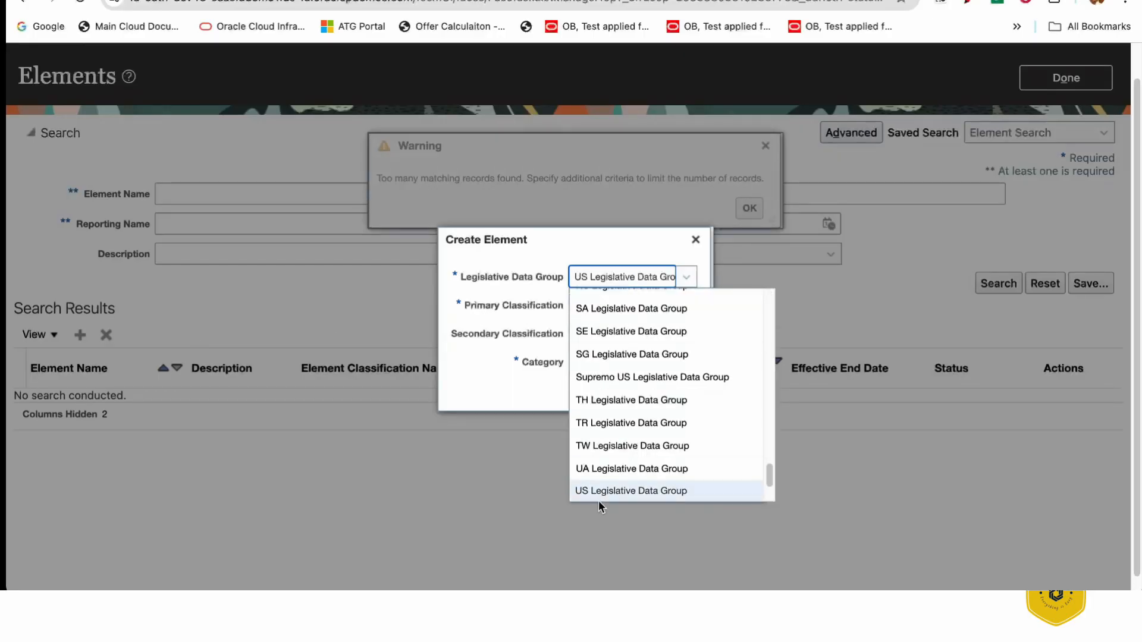
left_click(583, 491)
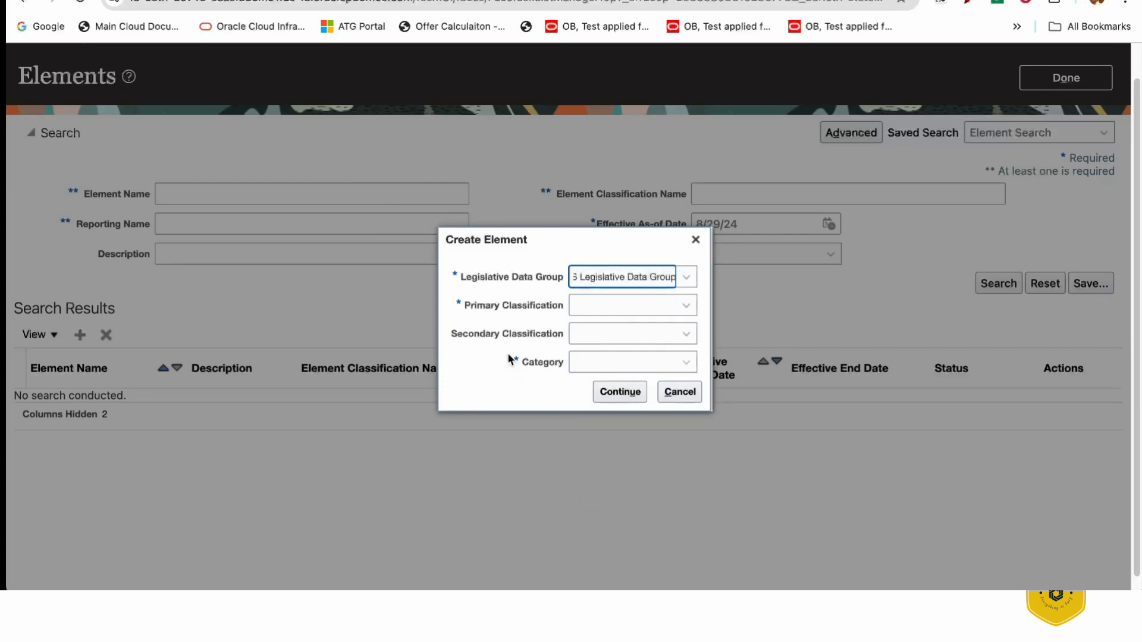
Set the new element's primary classification to Standard Earnings and category to Standard, and continue to its basic information.
left_click(639, 313)
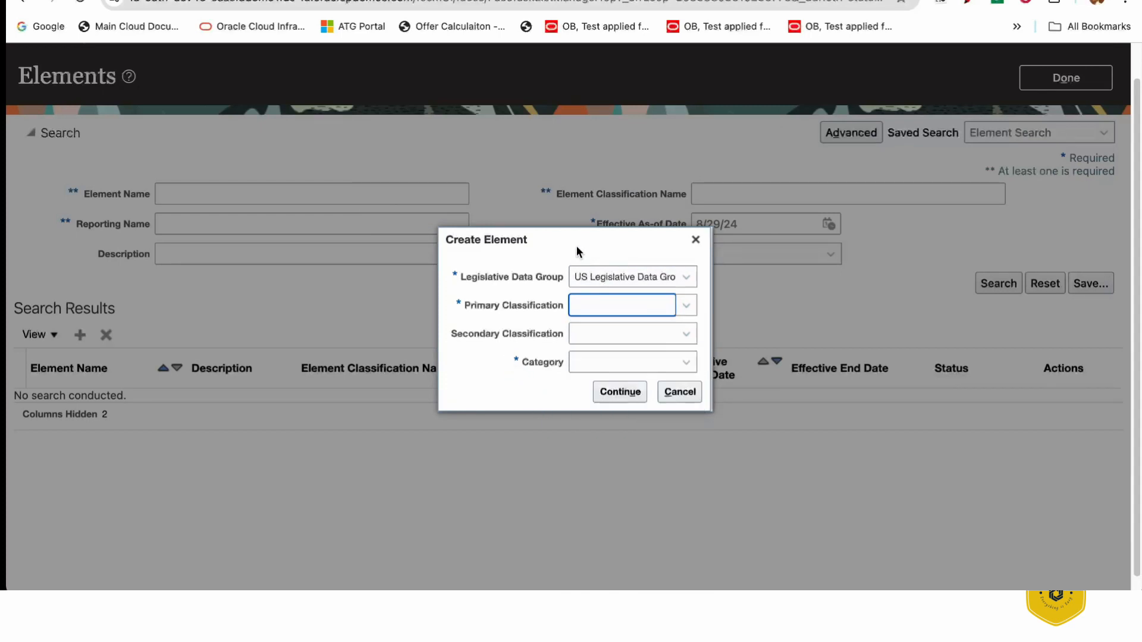
left_click_drag(577, 245, 586, 96)
left_click(697, 163)
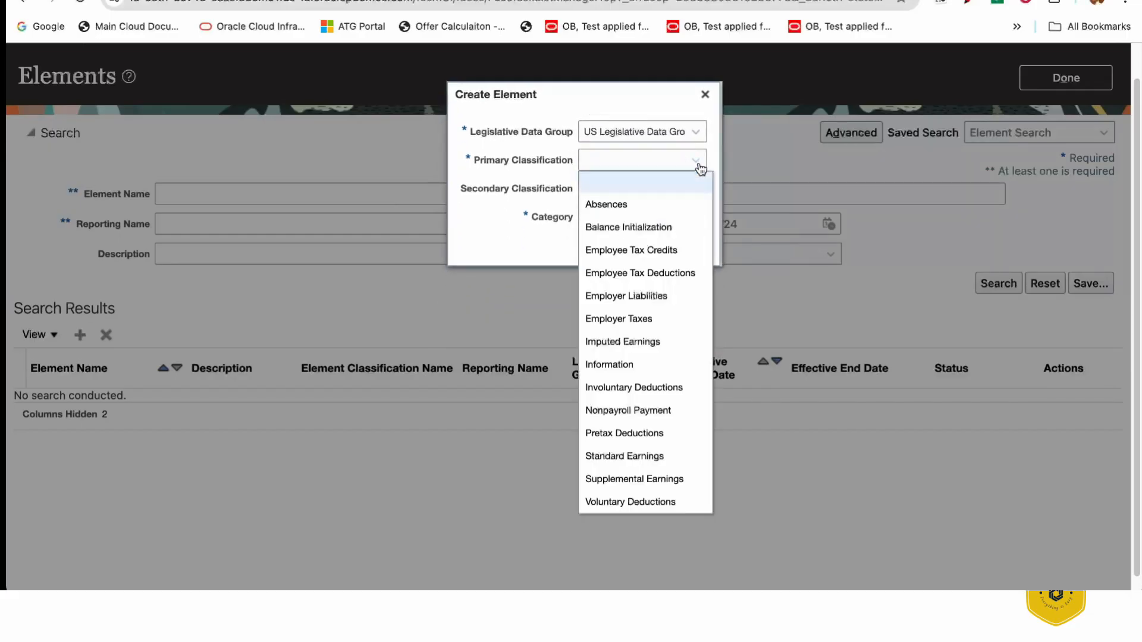
left_click(632, 457)
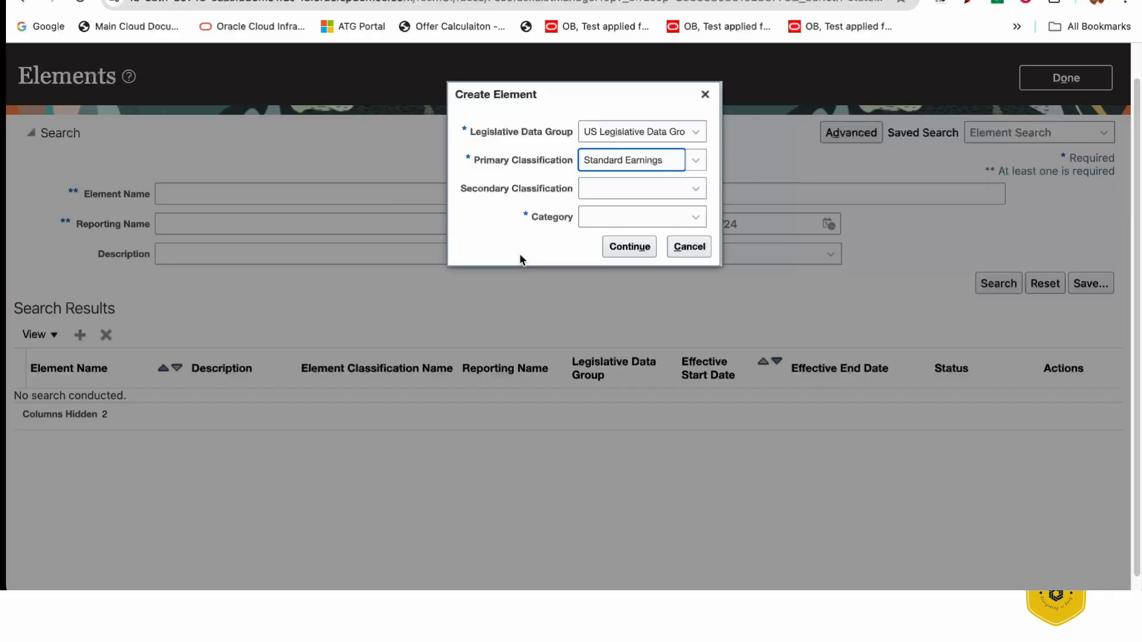
left_click(587, 229)
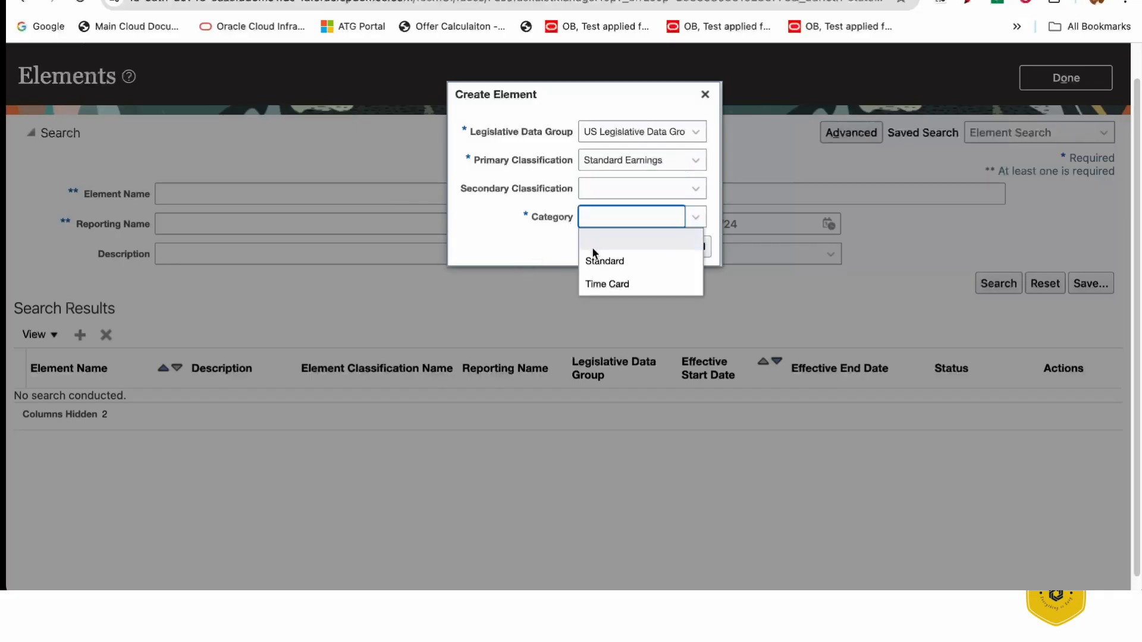
left_click(594, 259)
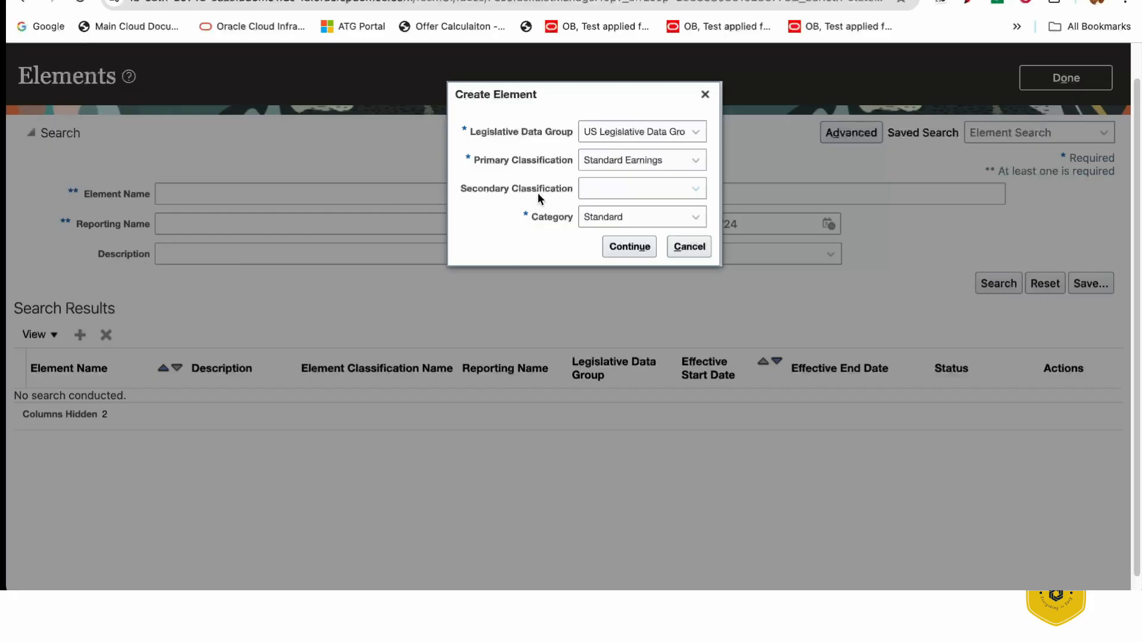
left_click(622, 246)
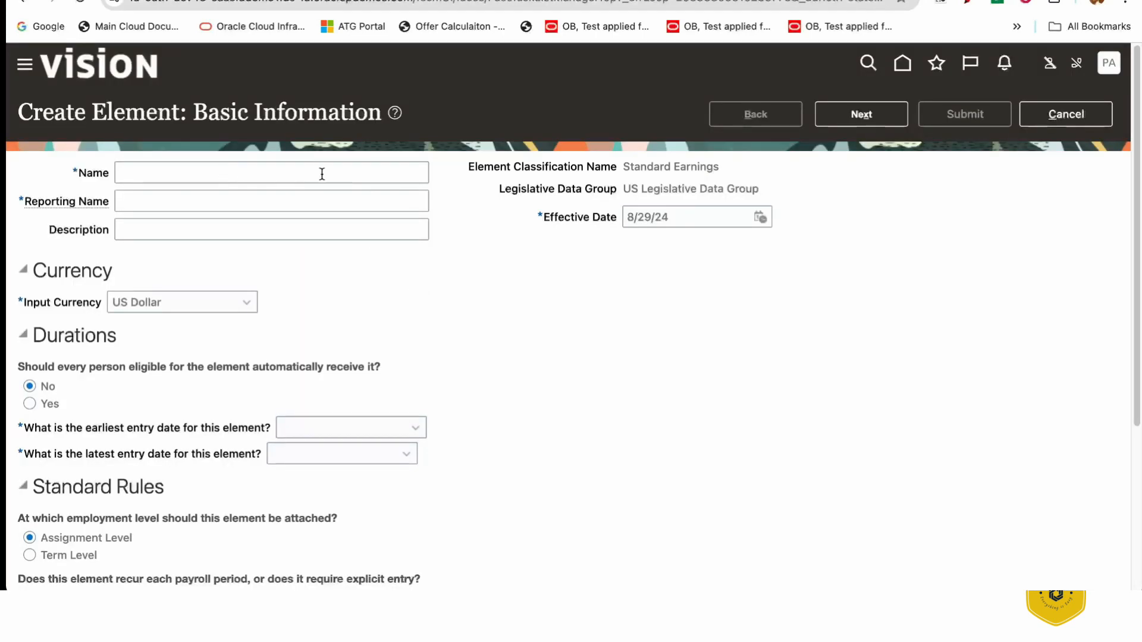
Set the element's effective date to 1/1/1951.
double_click(679, 214)
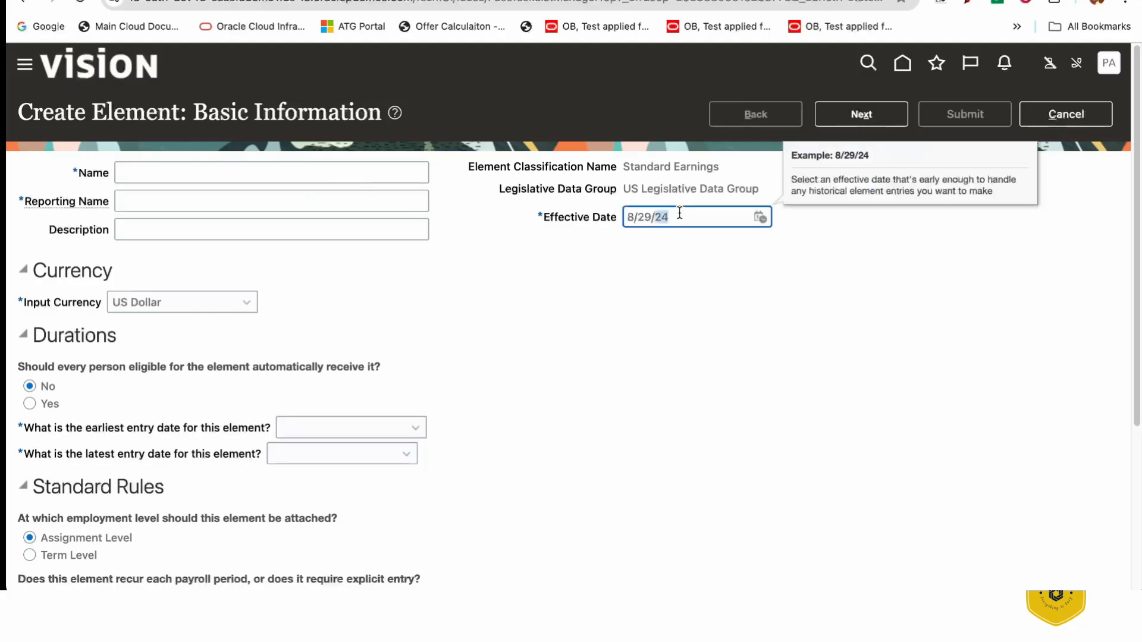
triple_click(679, 214)
type("1/1/1951")
key("Tab")
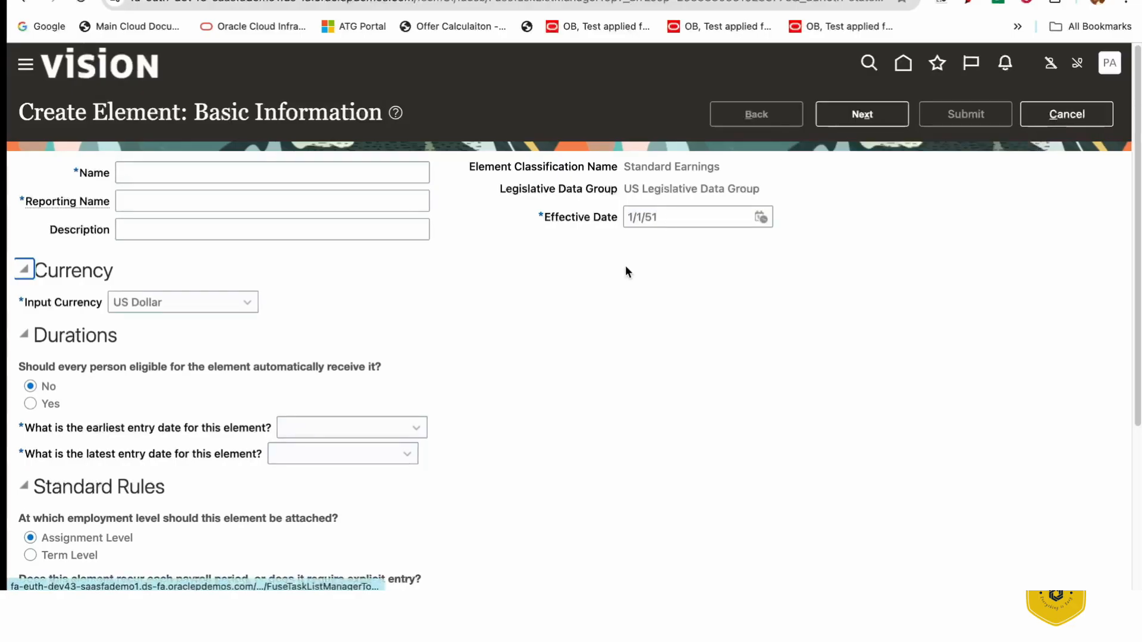
Name the element SA General Payroll and give it the reporting name General Payroll.
left_click(169, 177)
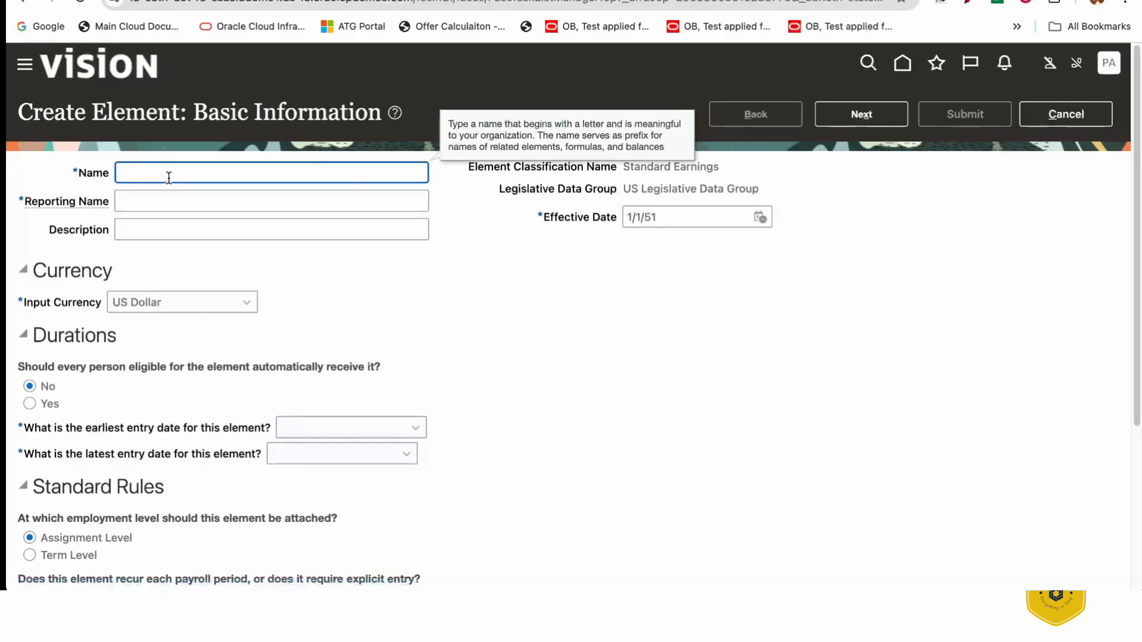
type("SA General Payroll")
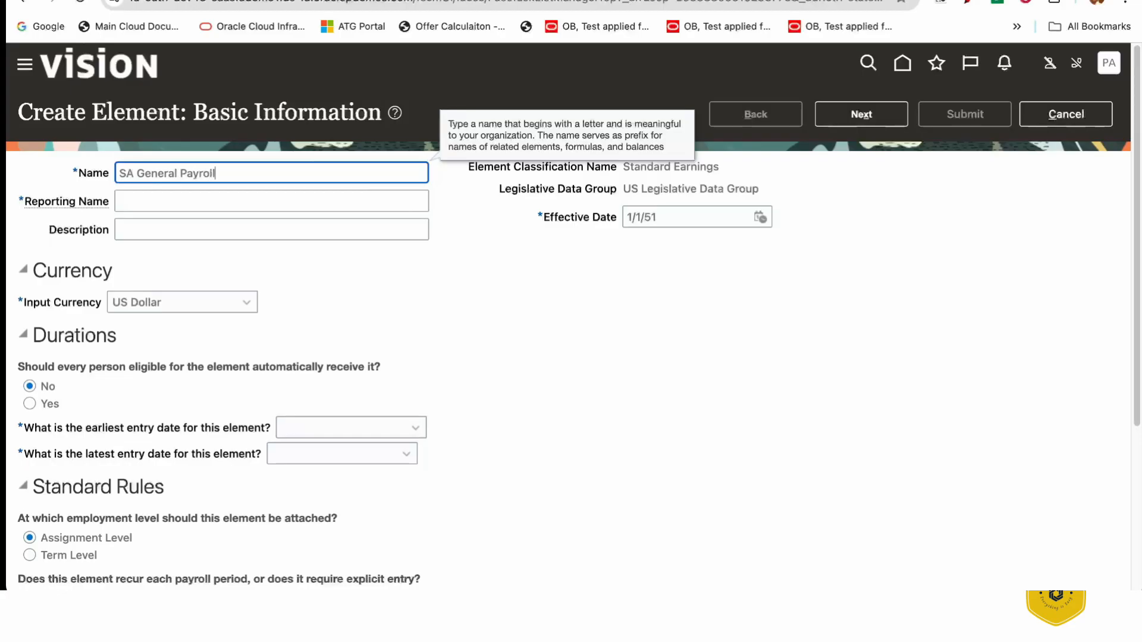
key("Tab")
type("G")
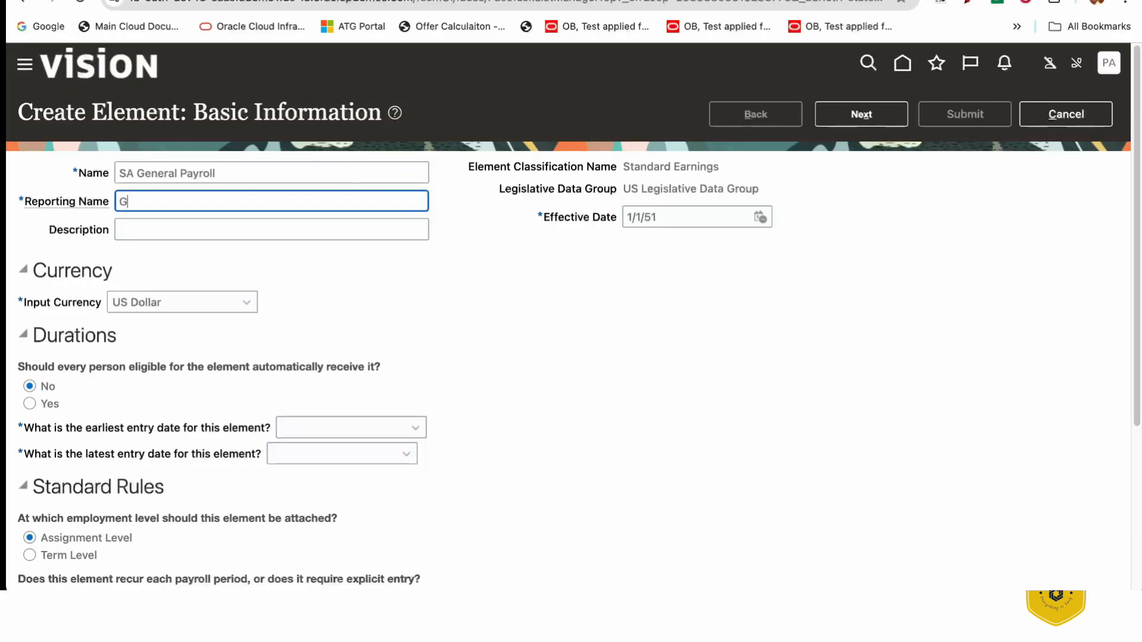
type("eneral Payroll")
Change the element's name to SA General Payment and its reporting name to General Payment.
key("shift+Tab")
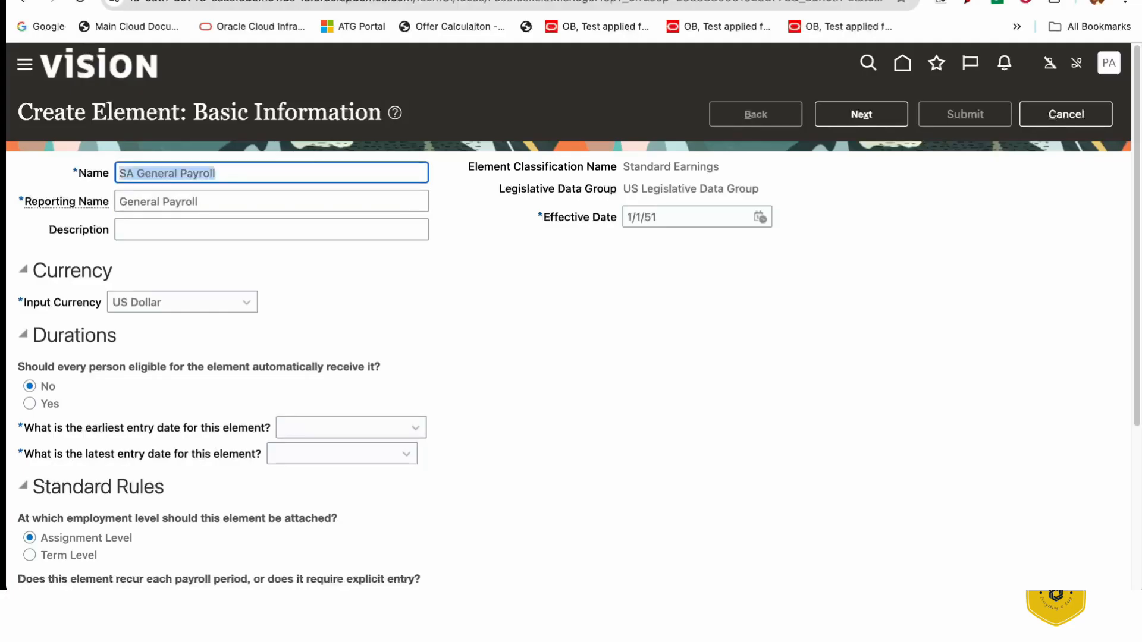
key("BackSpace")
key("BackSpace")
key("BackSpace")
key("BackSpace")
key("BackSpace")
type("yment")
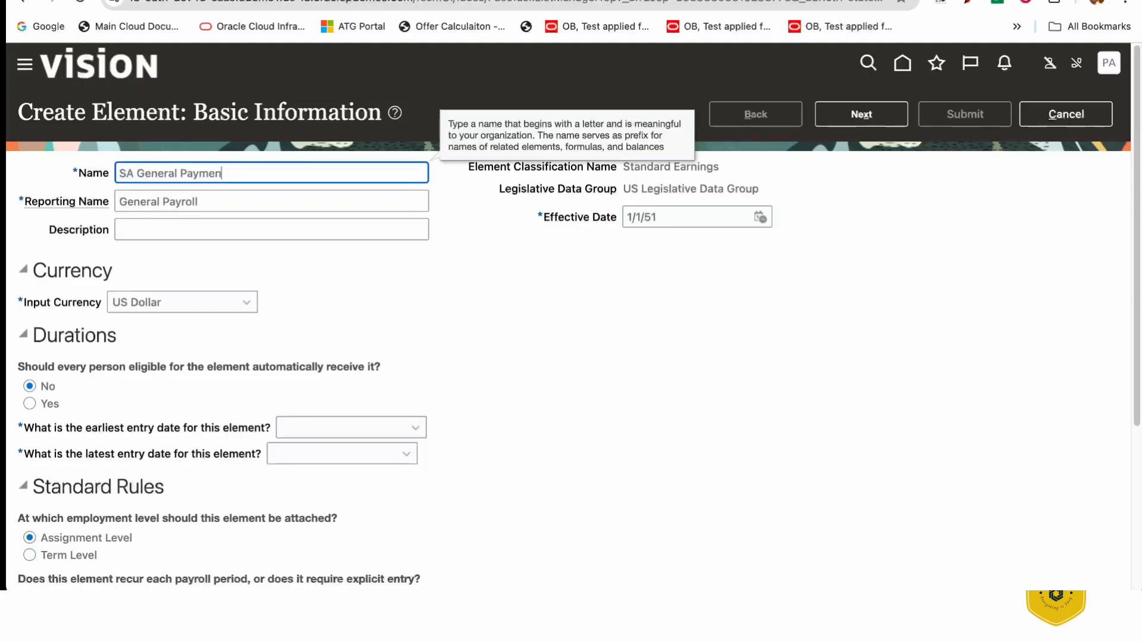
key("Tab")
key("Right")
key("BackSpace")
key("BackSpace")
key("BackSpace")
key("BackSpace")
type("ment")
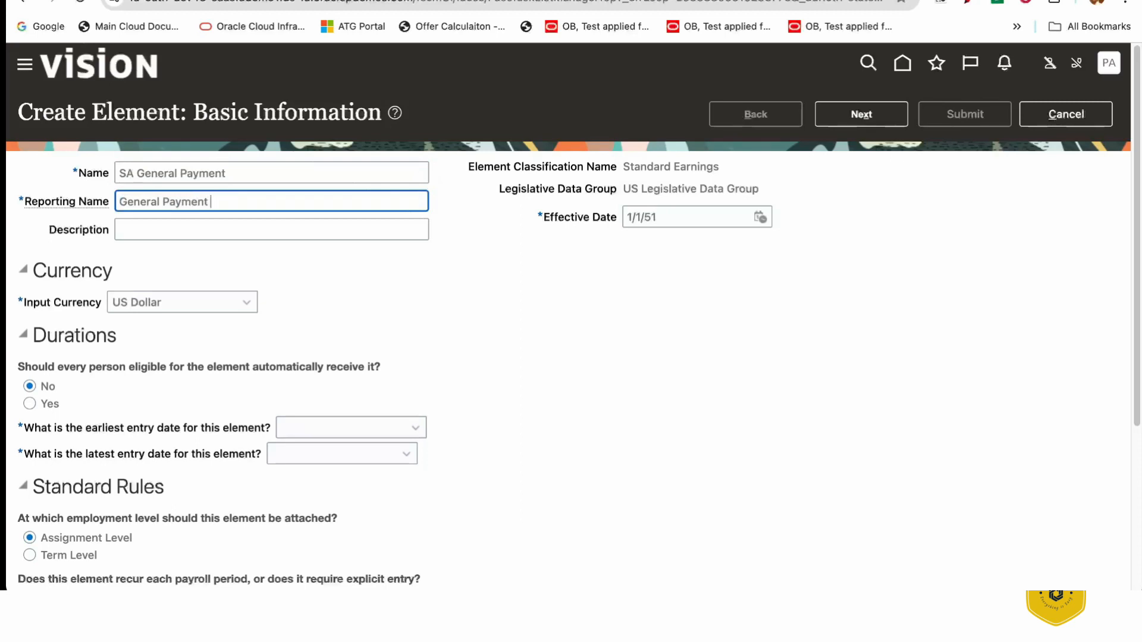
Enter General Payroll as the element's description.
key("Tab")
type("Gener")
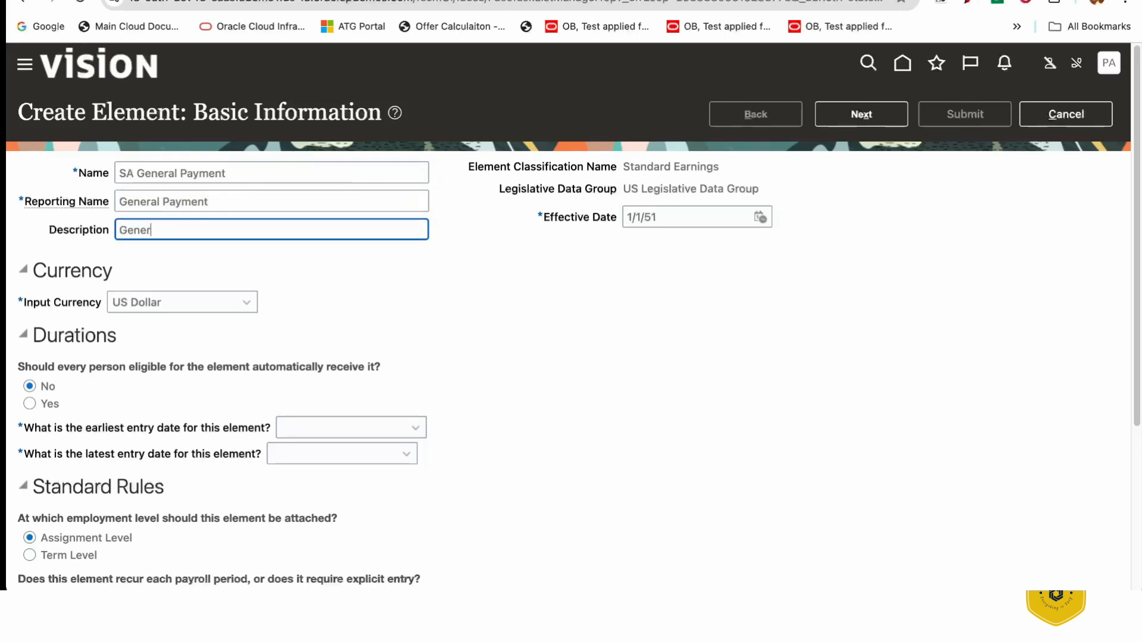
type("al Payroll")
key("Tab")
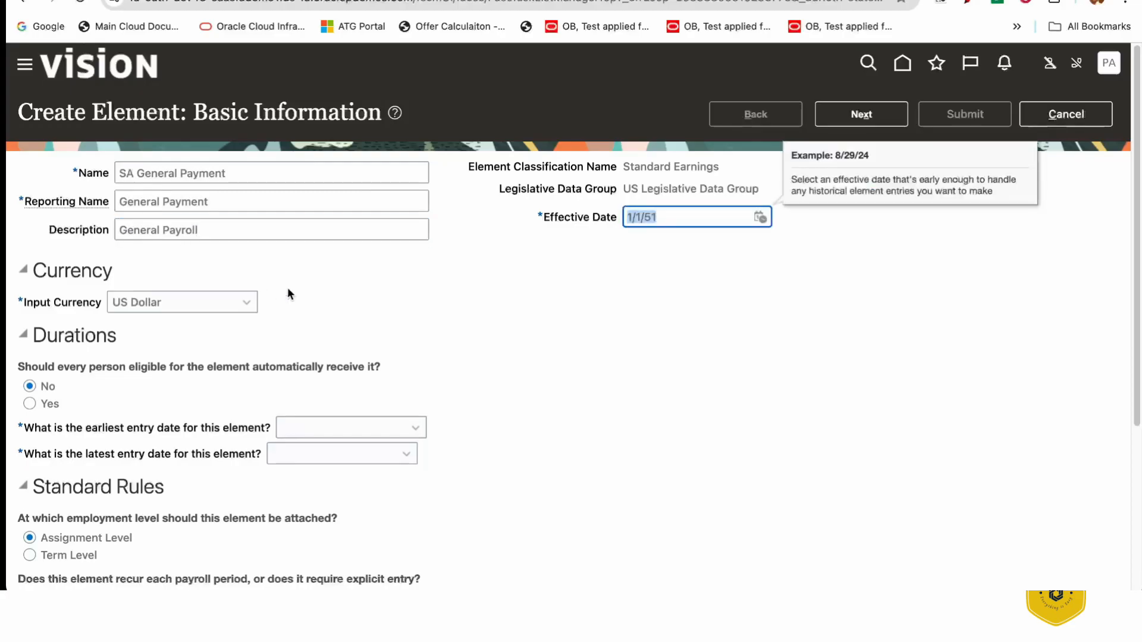
left_click(348, 302)
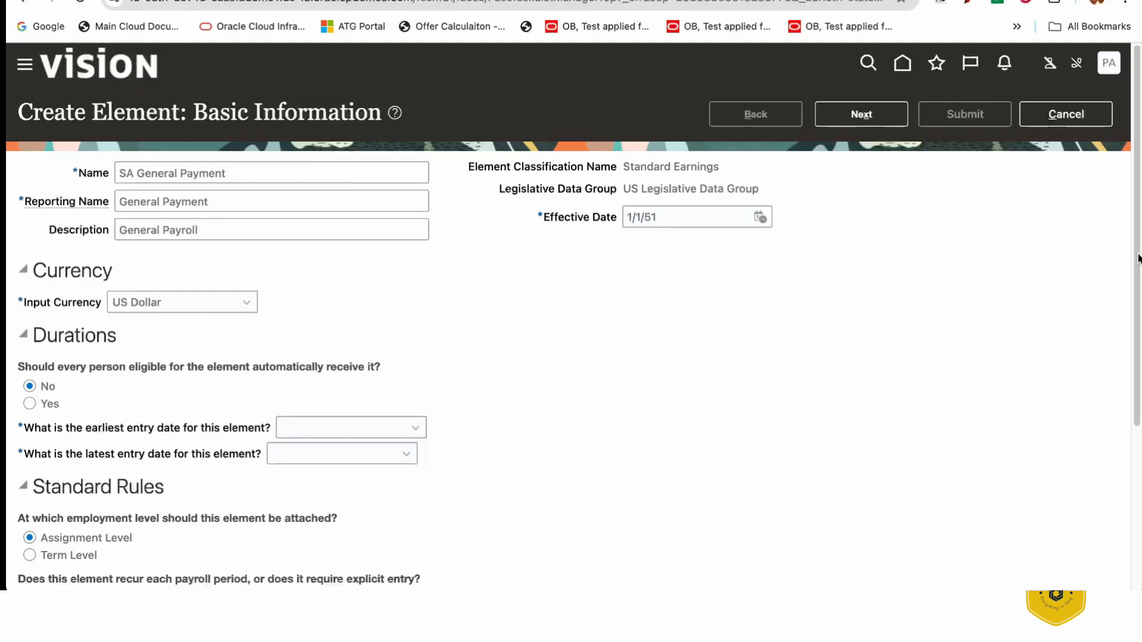
Set the element's earliest entry date to First Standard Earning Date and its latest entry date to Final Close.
scroll(1139, 259, "down", 5)
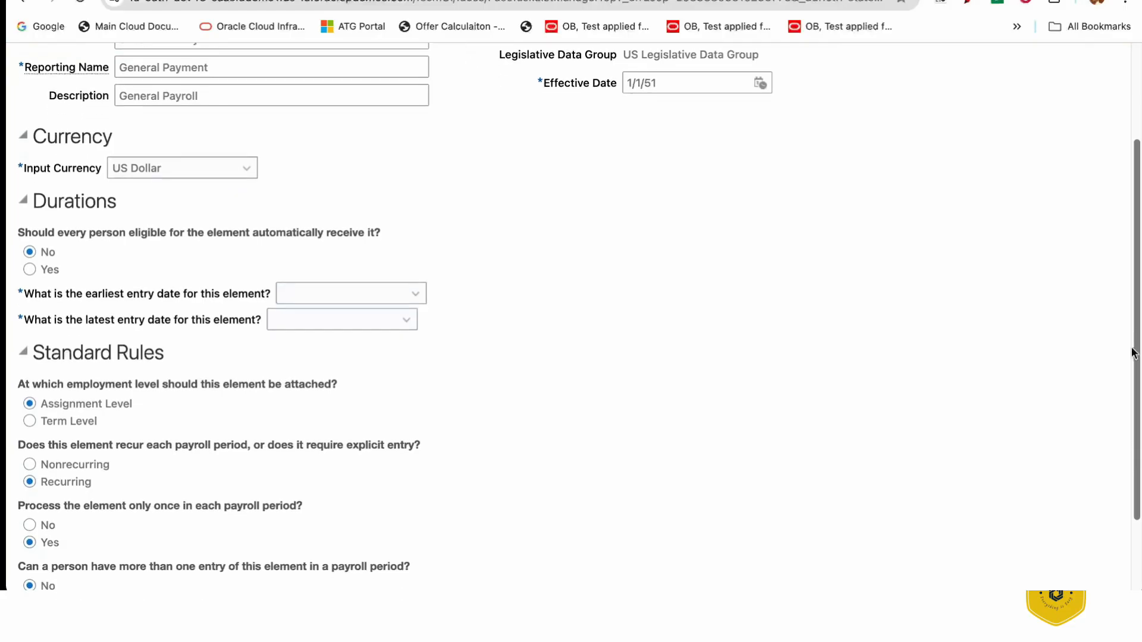
left_click(344, 295)
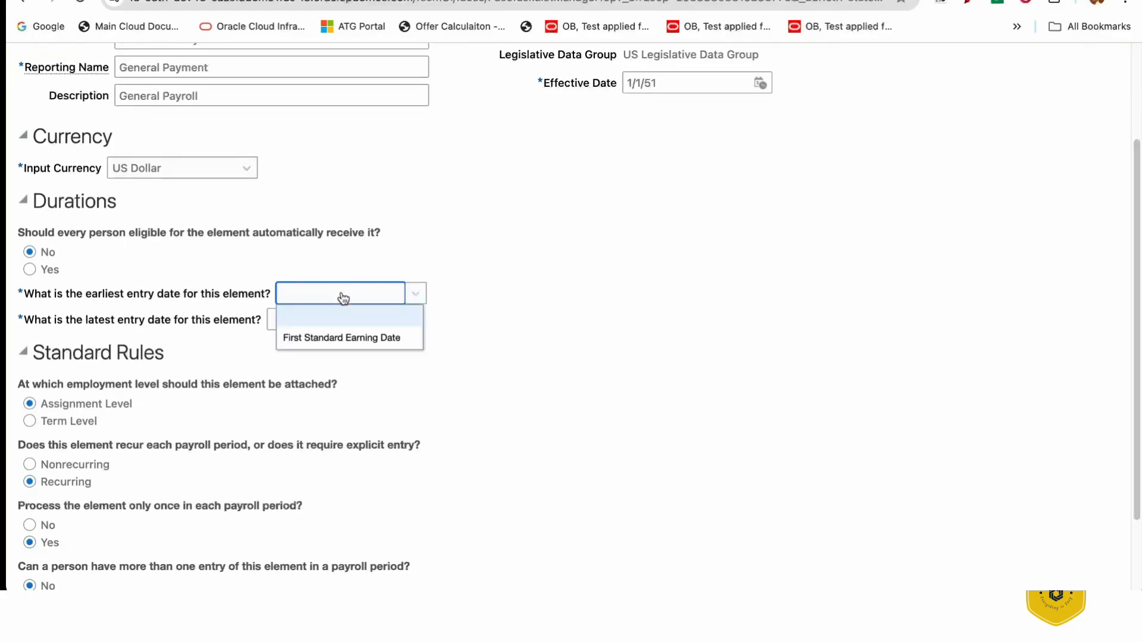
left_click(333, 333)
left_click(308, 320)
left_click(306, 365)
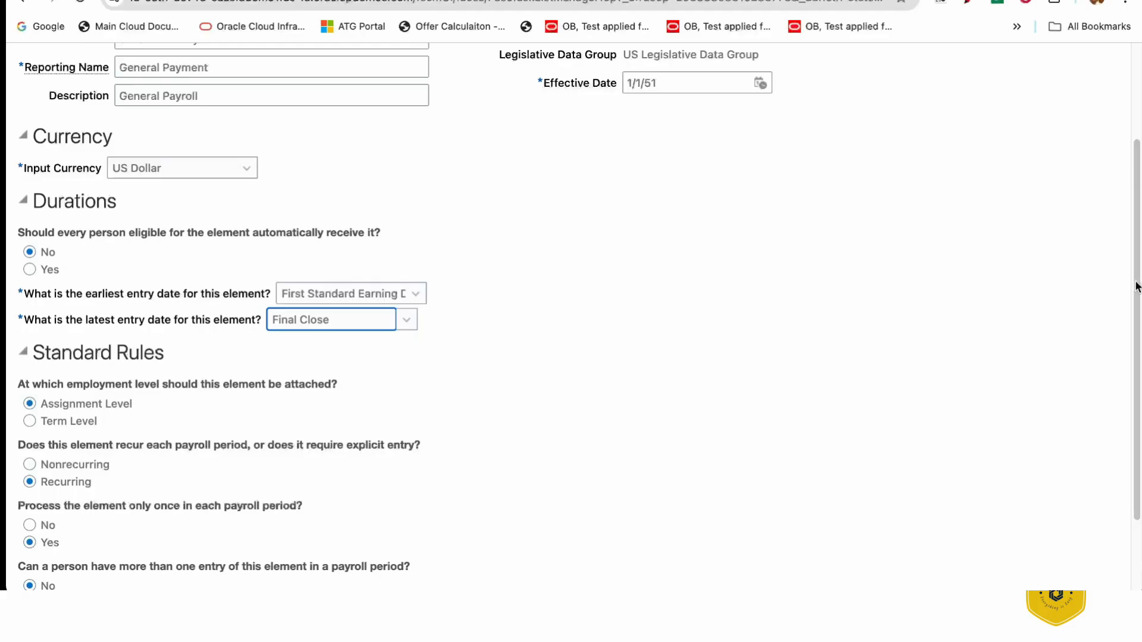
Make the element nonrecurring in the standard rules and continue to its additional details.
left_click_drag(1137, 286, 1136, 332)
scroll(1135, 333, "down", 1)
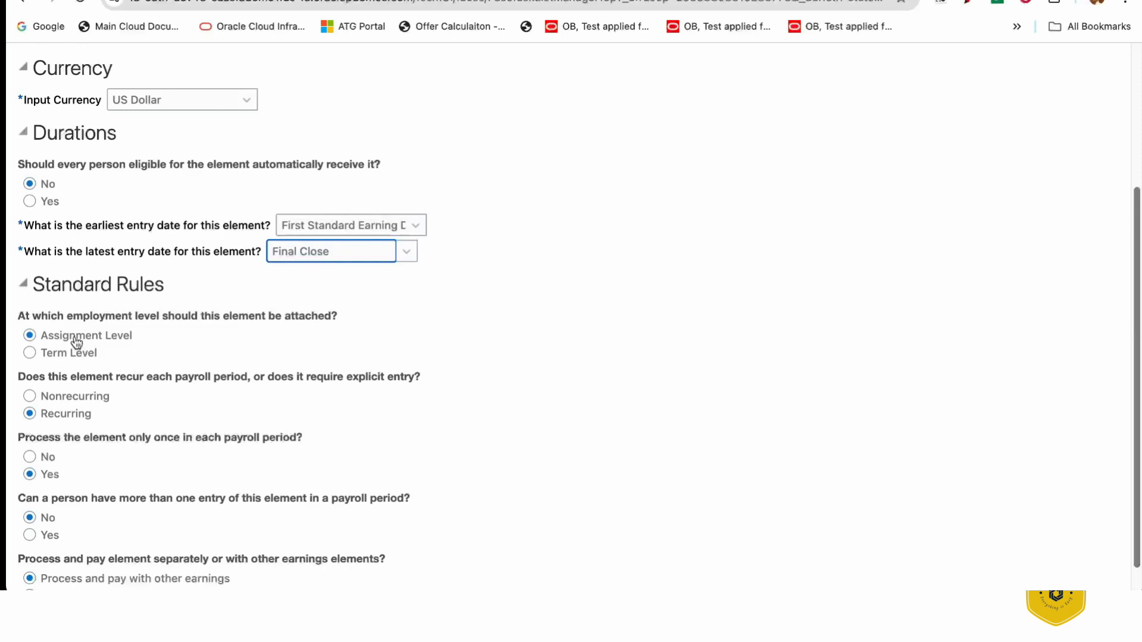
left_click(79, 396)
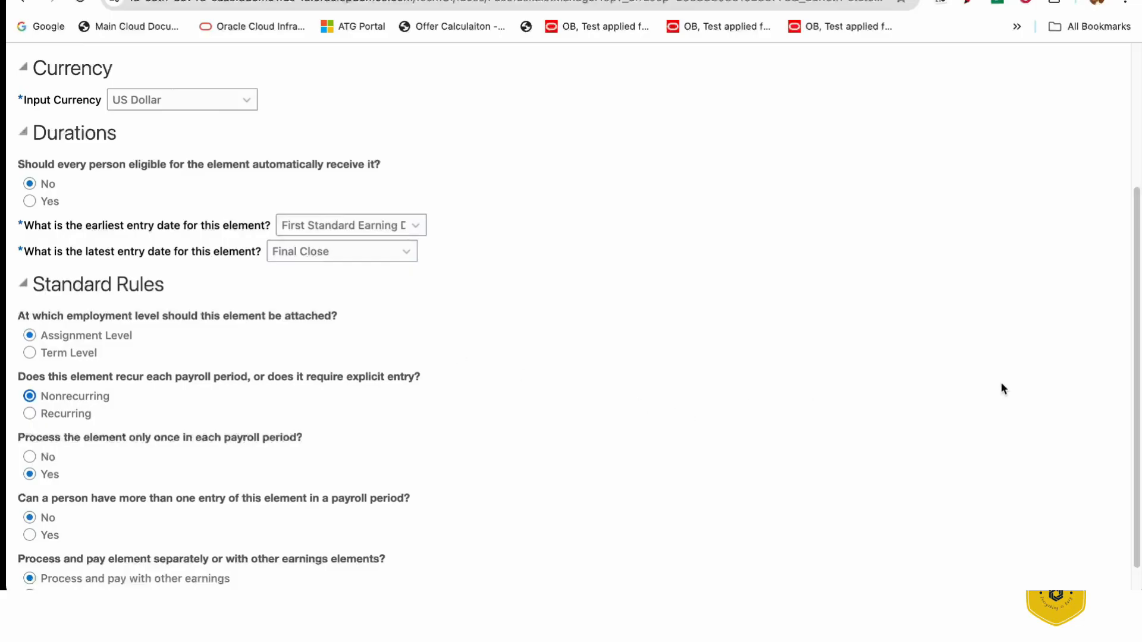
scroll(1138, 374, "down", 1)
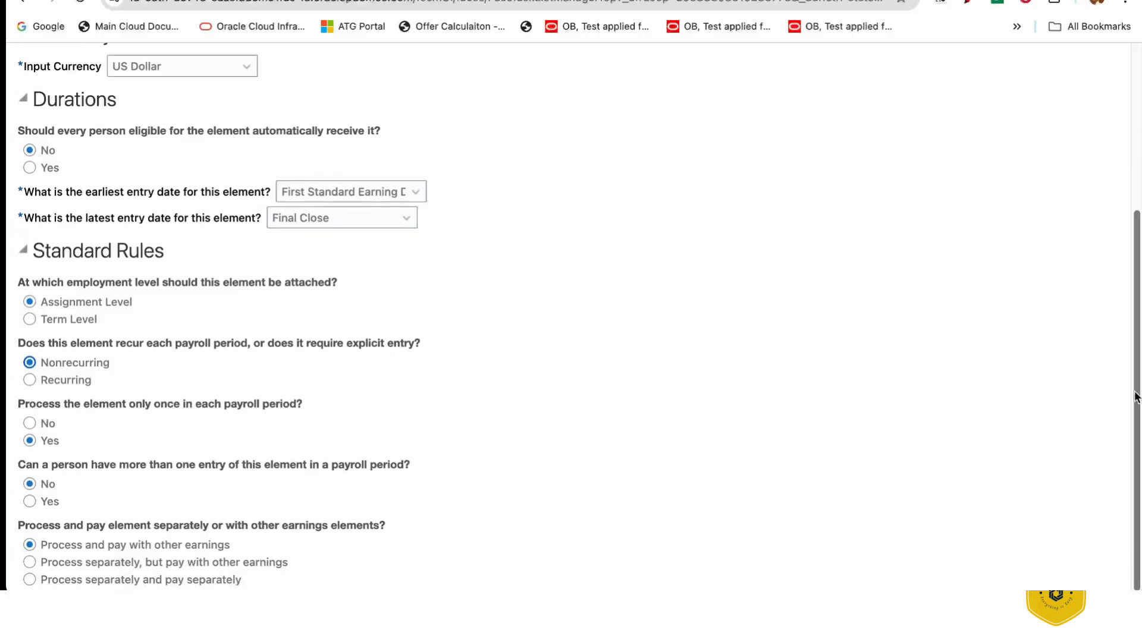
scroll(1127, 433, "up", 4)
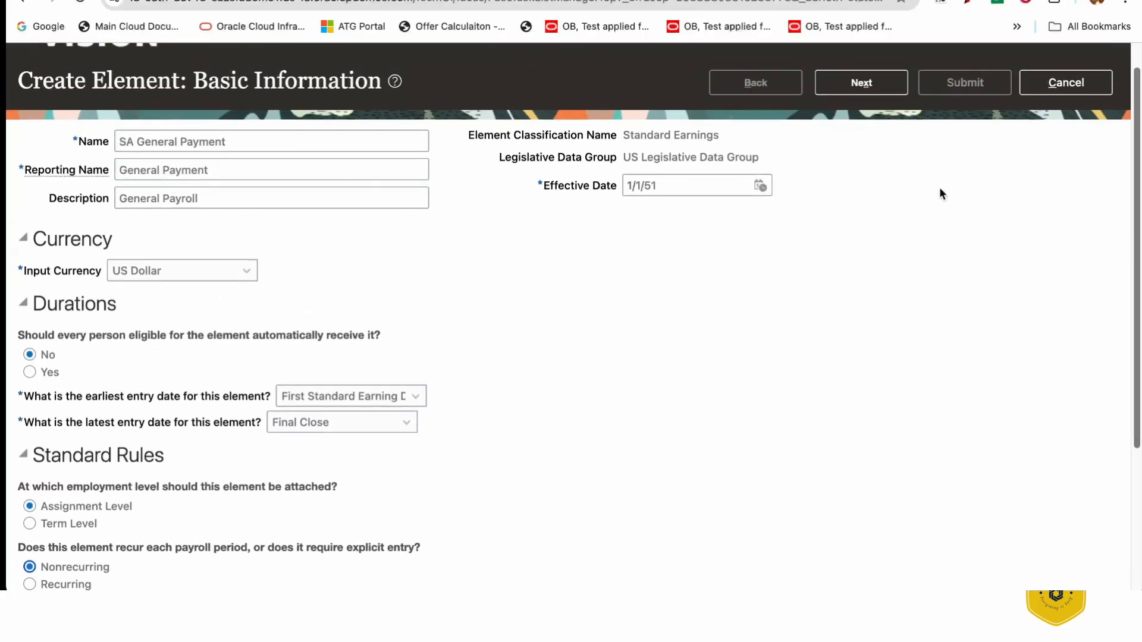
left_click(870, 86)
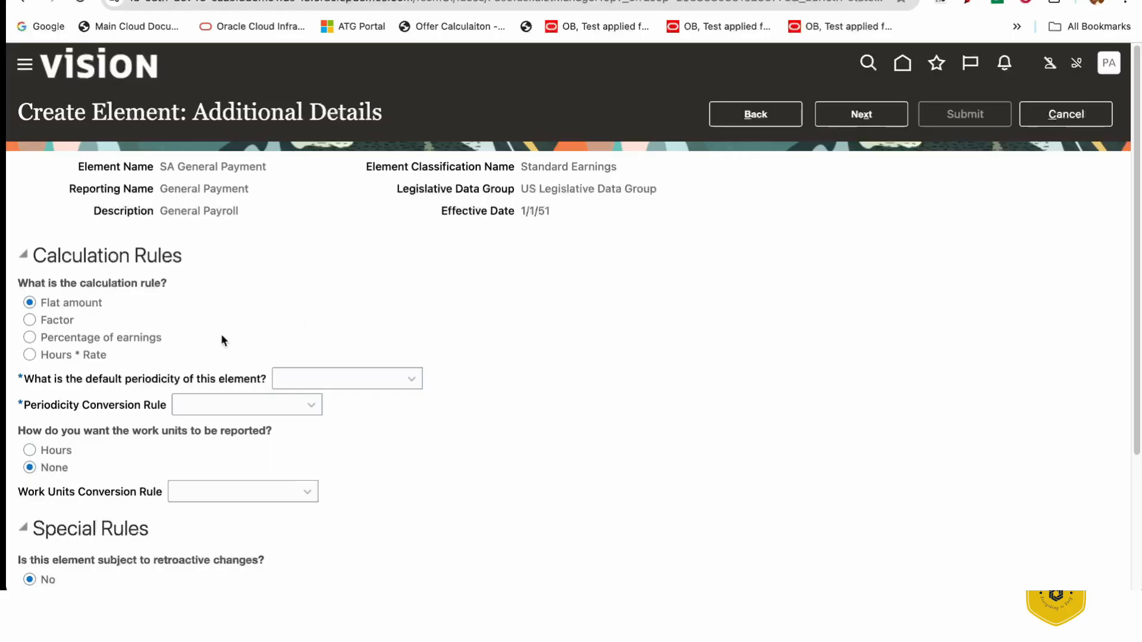
Set the default periodicity to Calendar Month and the periodicity conversion rule to Standard Rate Annualized, and continue to the review.
left_click(354, 379)
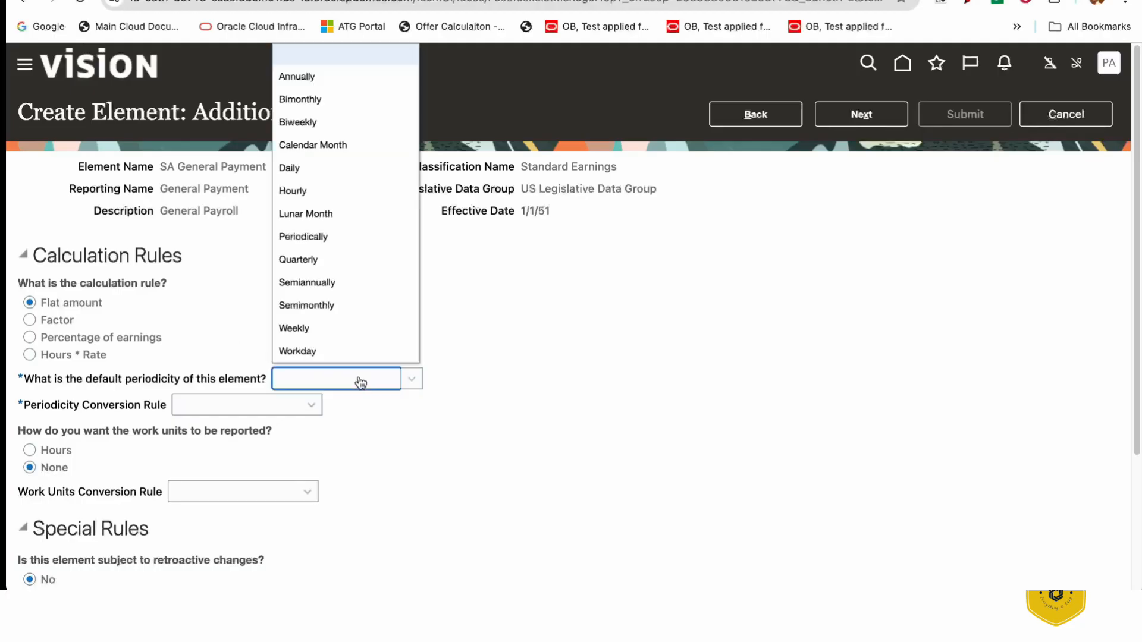
left_click(337, 144)
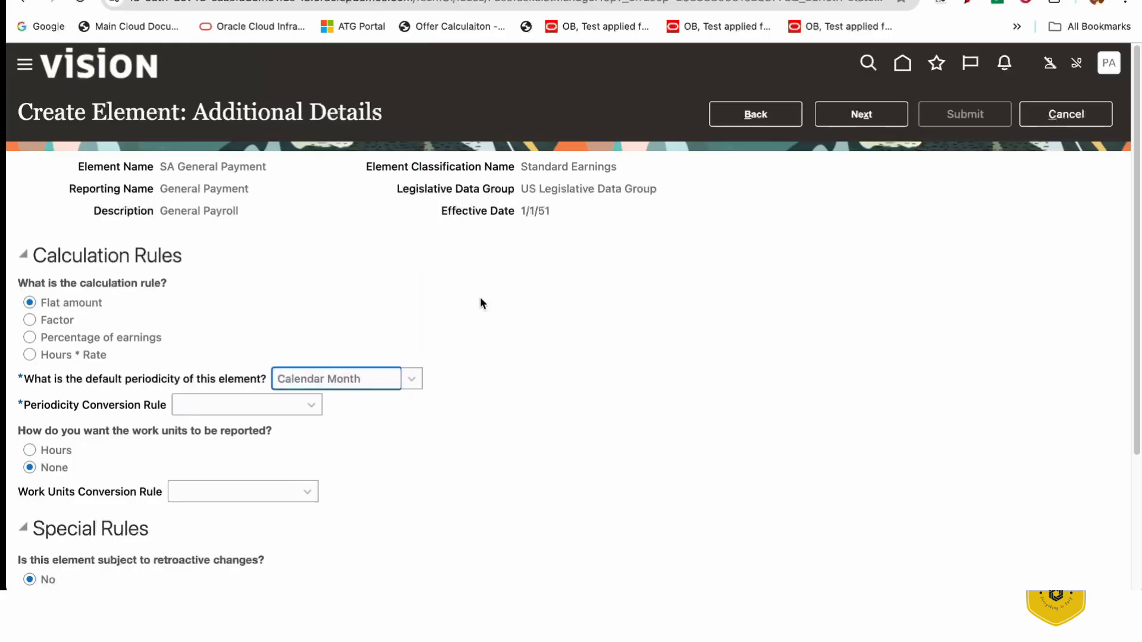
left_click(310, 406)
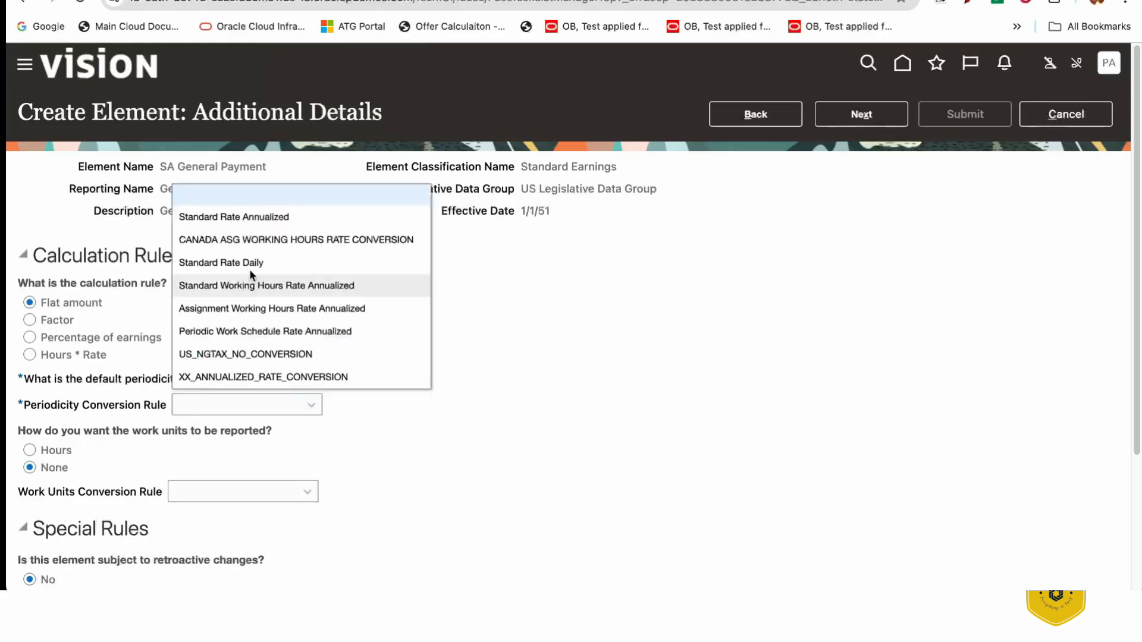
left_click(235, 216)
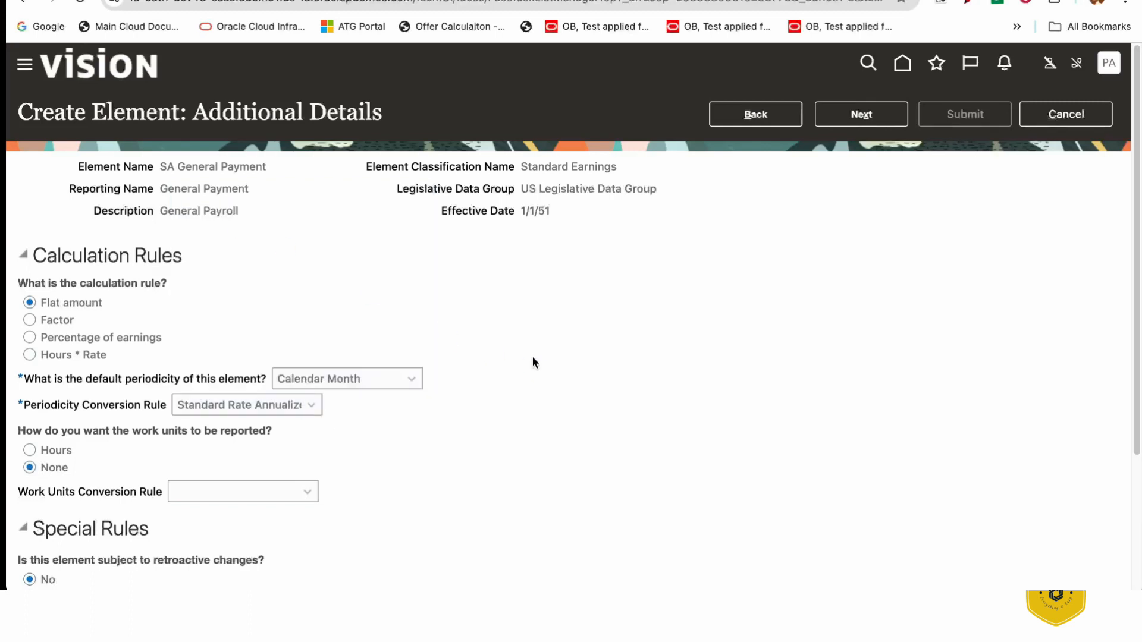
left_click_drag(1136, 294, 1130, 423)
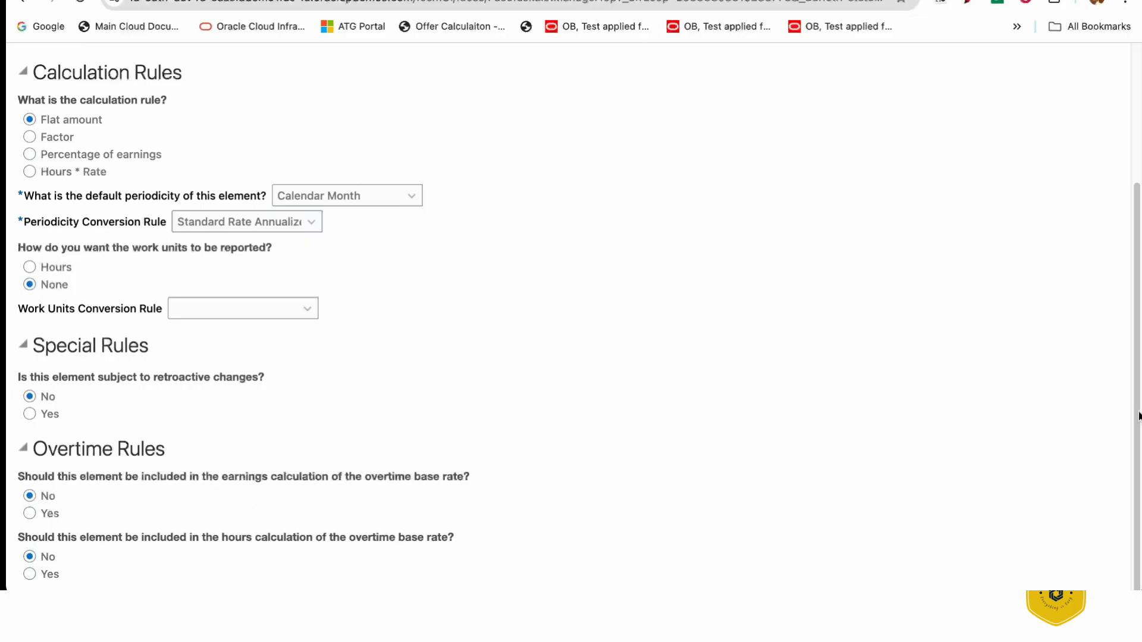
left_click_drag(1140, 415, 1139, 261)
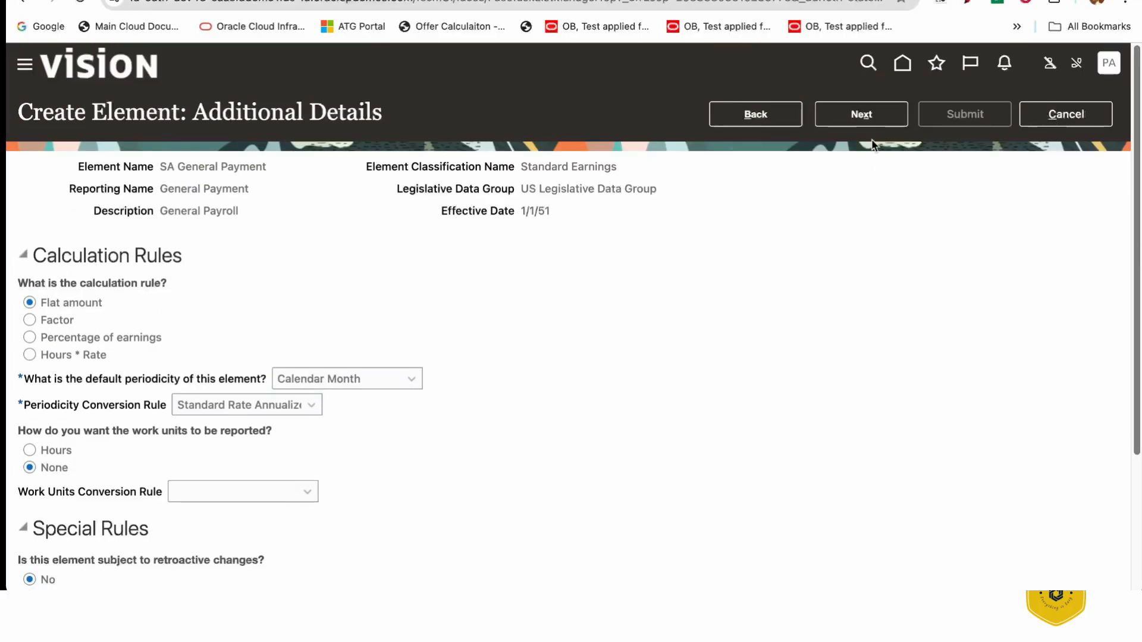
left_click(861, 114)
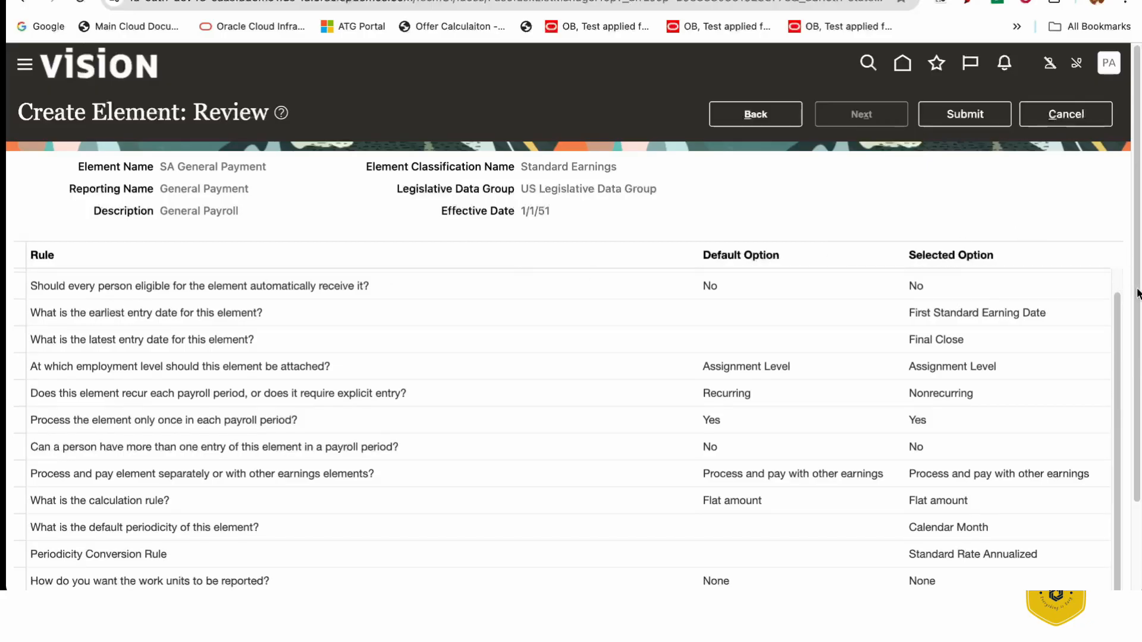
Review the selected rules of the SA General Payment element and submit it.
scroll(1135, 307, "down", 3)
scroll(1140, 365, "up", 3)
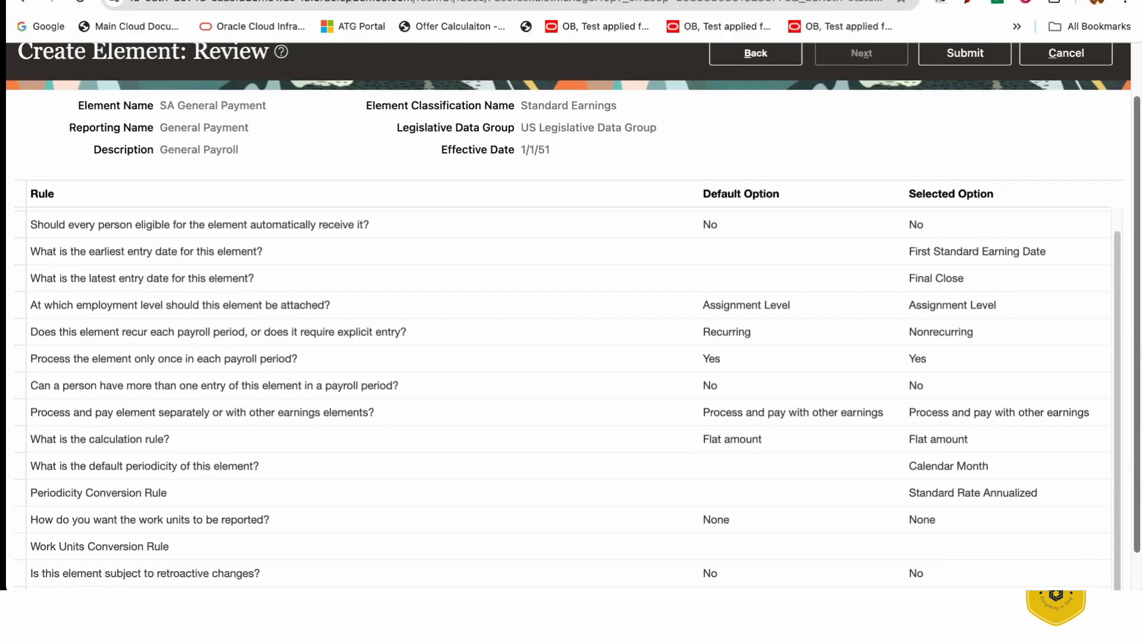
scroll(1140, 316, "down", 3)
scroll(1140, 268, "up", 3)
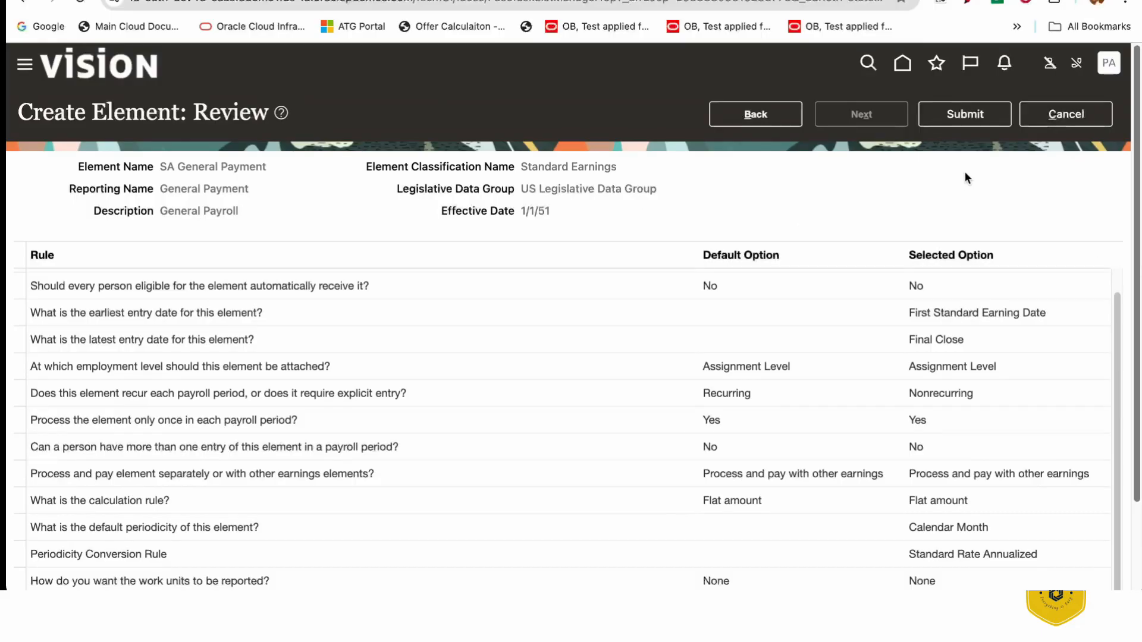
left_click(965, 114)
left_click(630, 230)
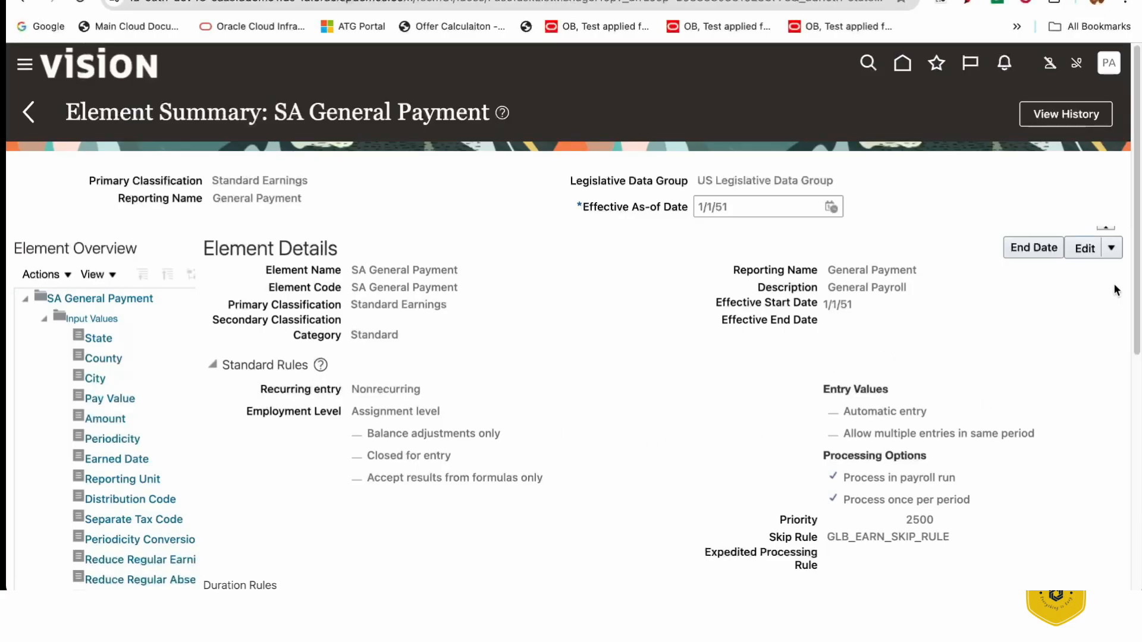
Check the Amount input value of SA General Payment and create another input value named RATE with display sequence 30 and unit of measure Number.
left_click_drag(1138, 267, 1137, 324)
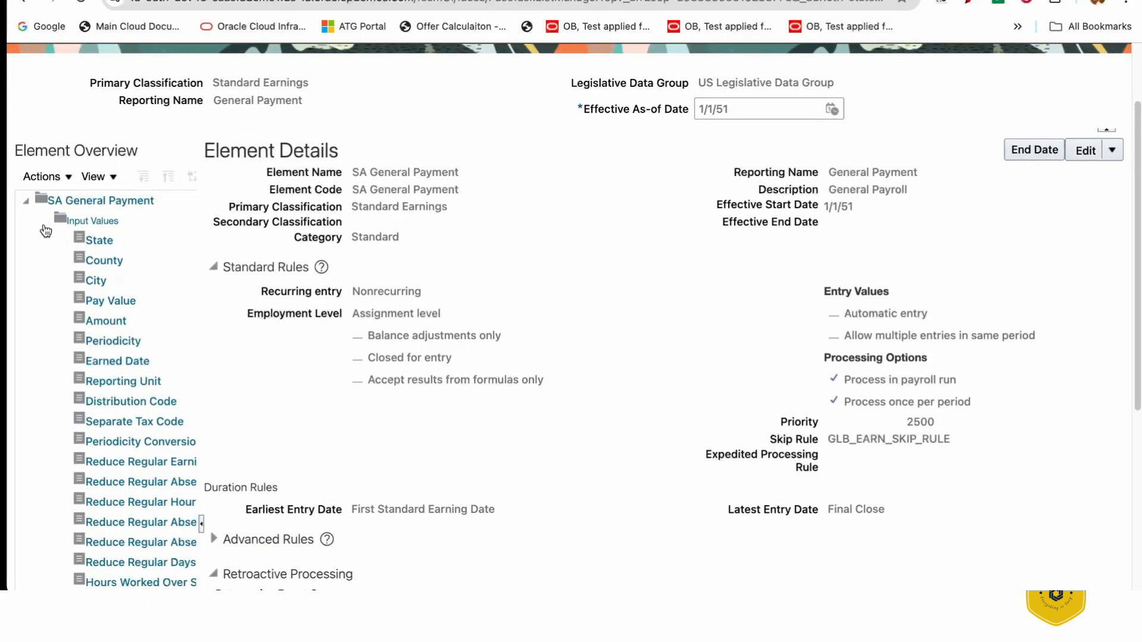
left_click(107, 325)
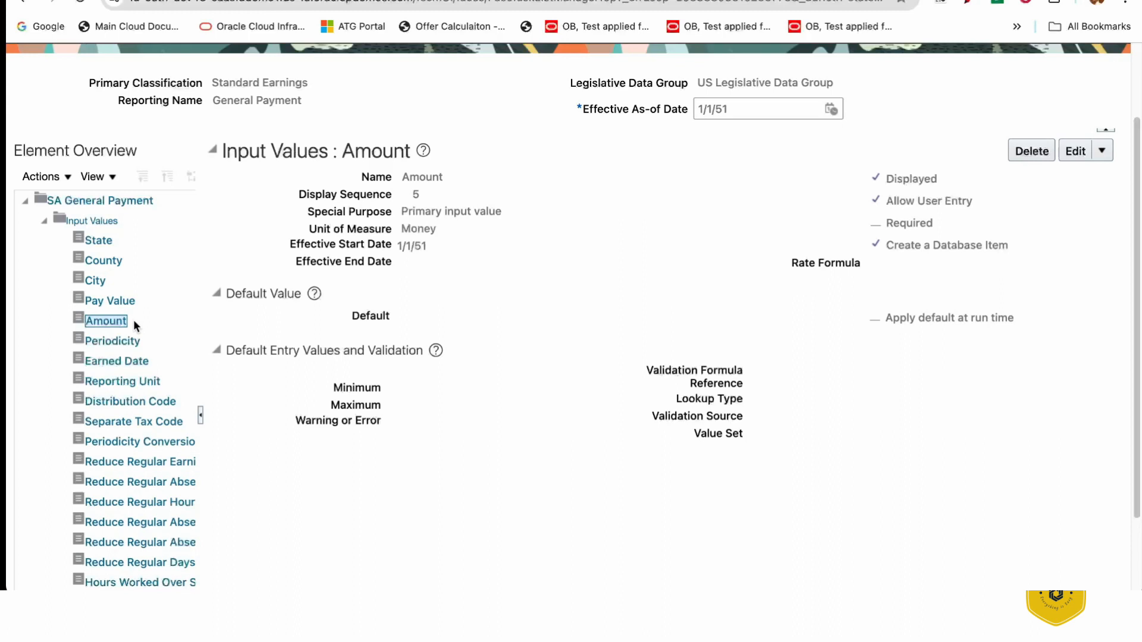
left_click(100, 222)
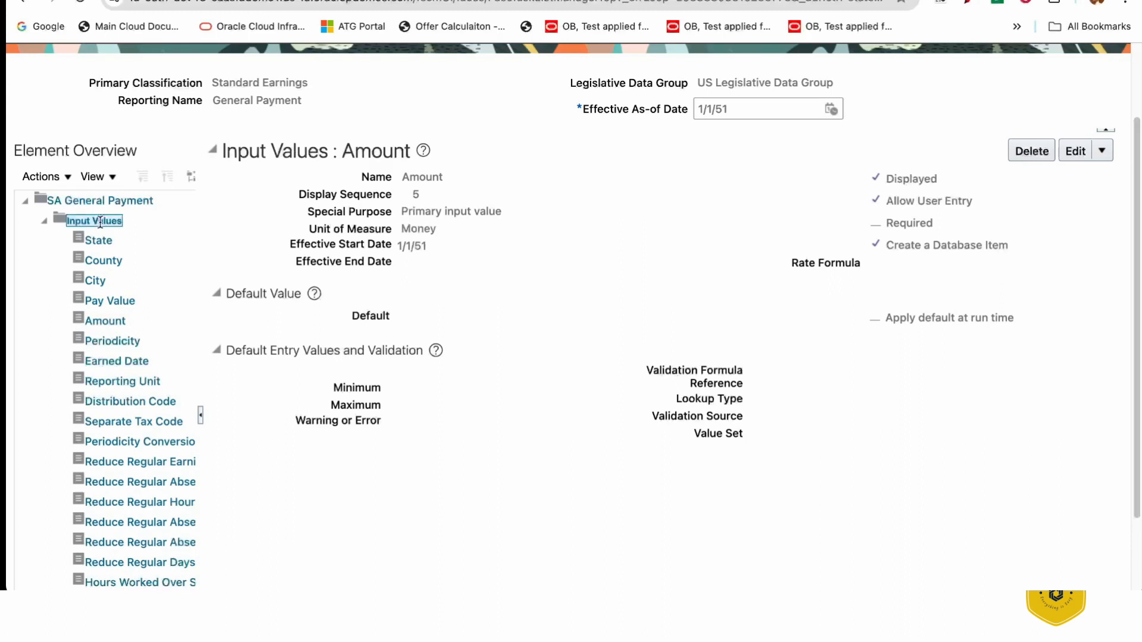
left_click(66, 176)
left_click(89, 199)
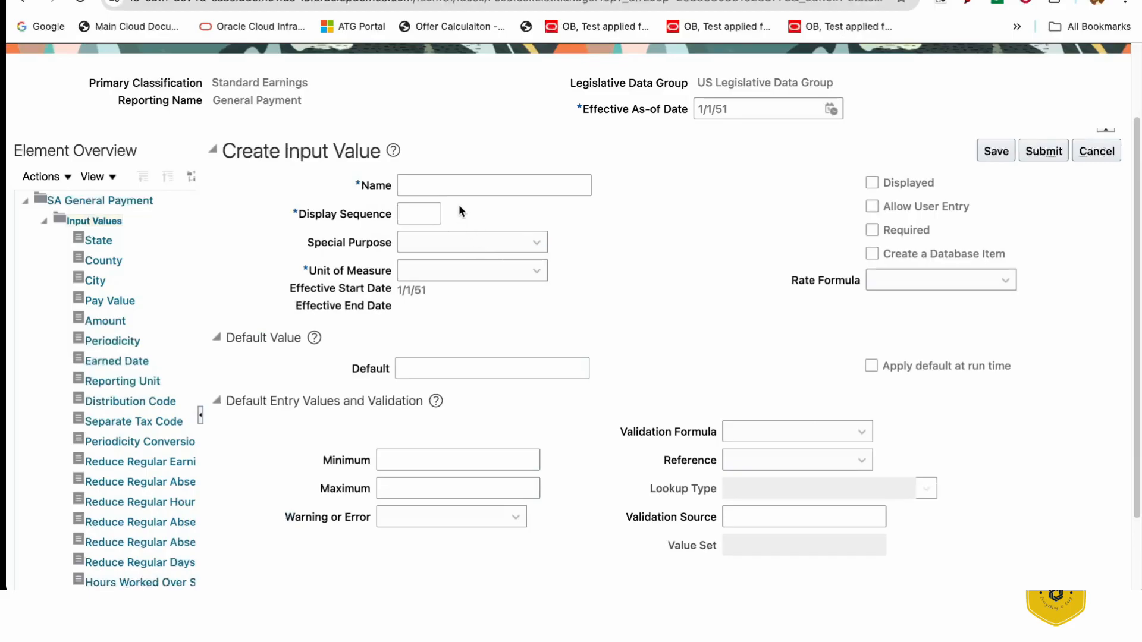
left_click(457, 189)
type("RATE")
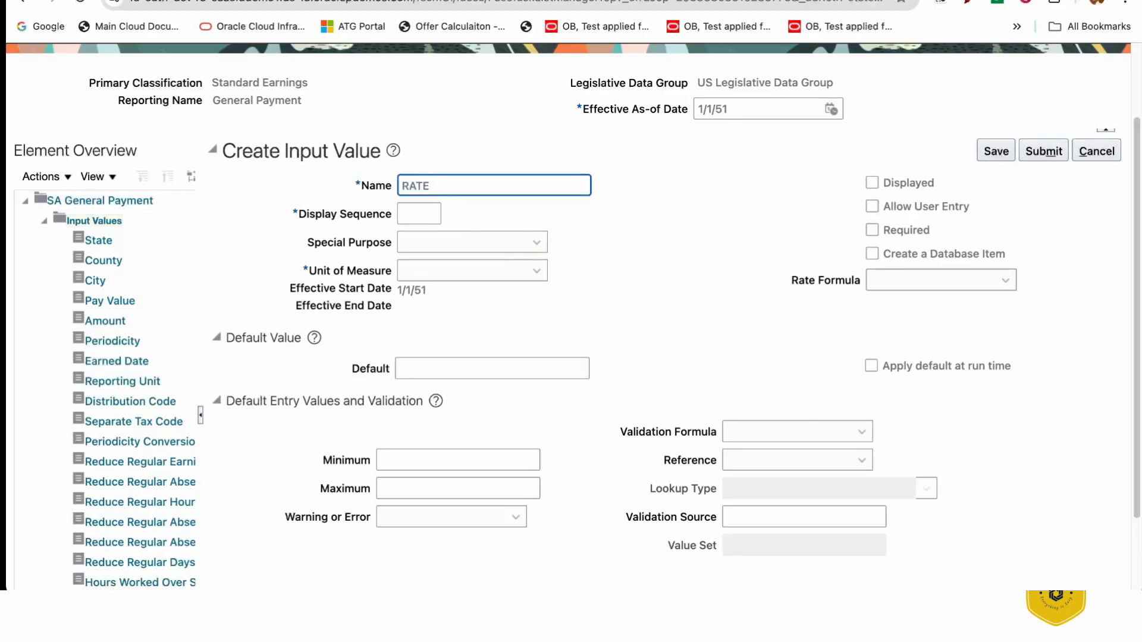
key("Tab")
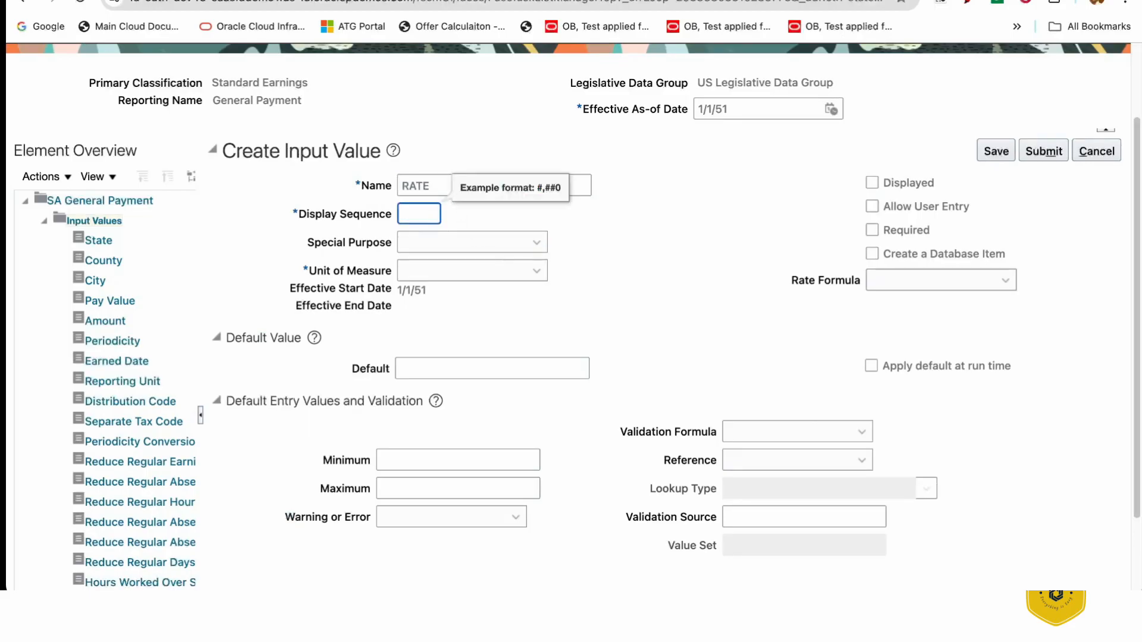
type("30")
key("Tab")
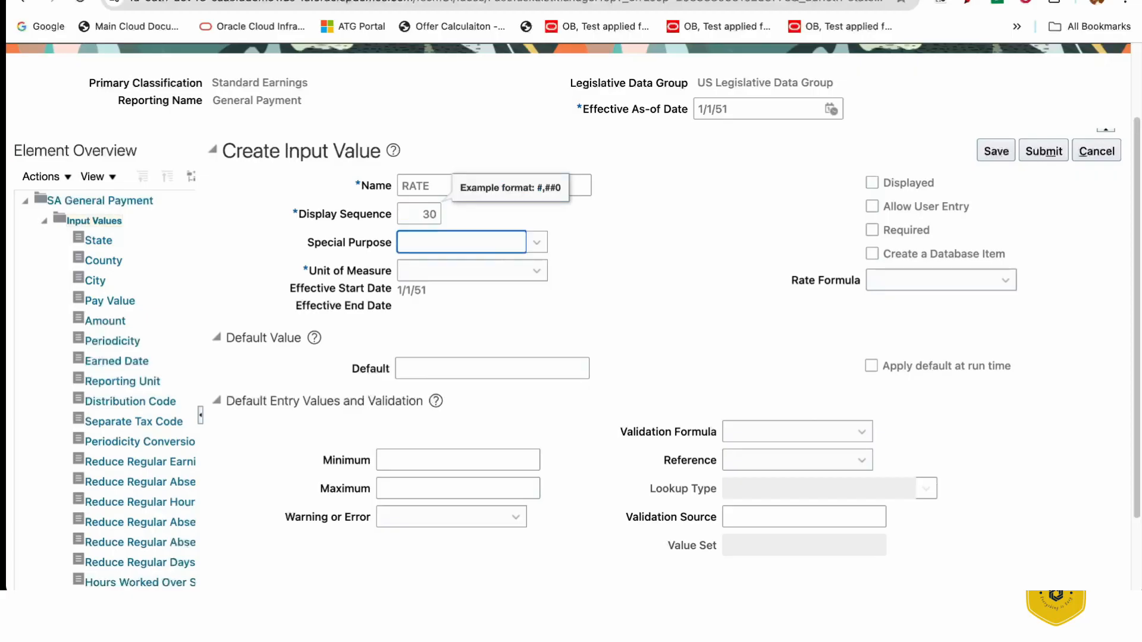
left_click(536, 271)
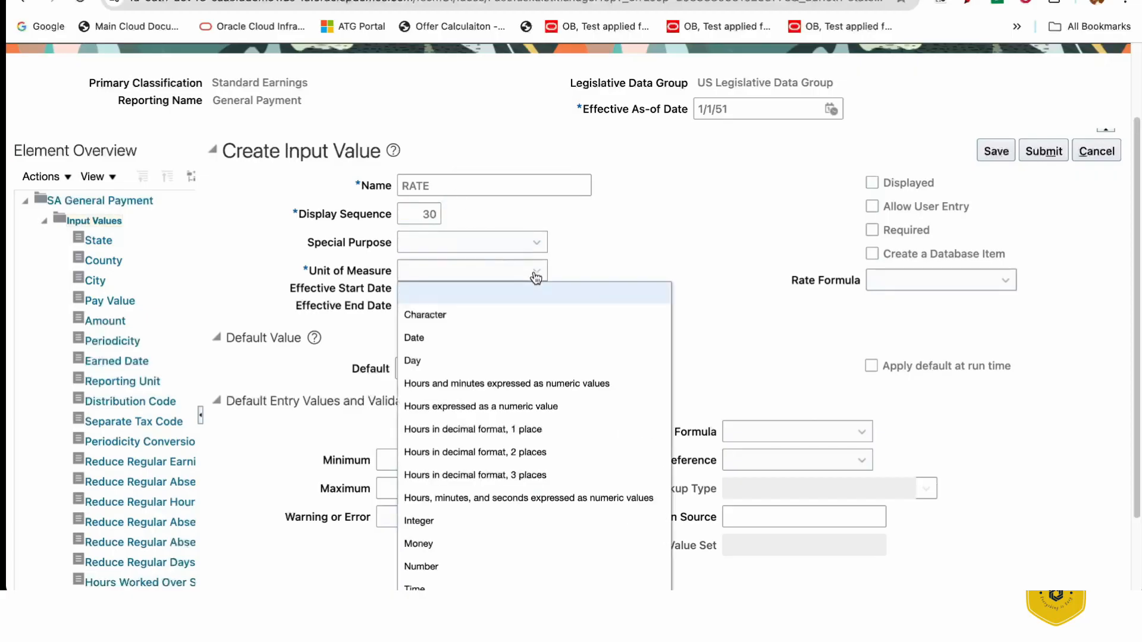
left_click(434, 565)
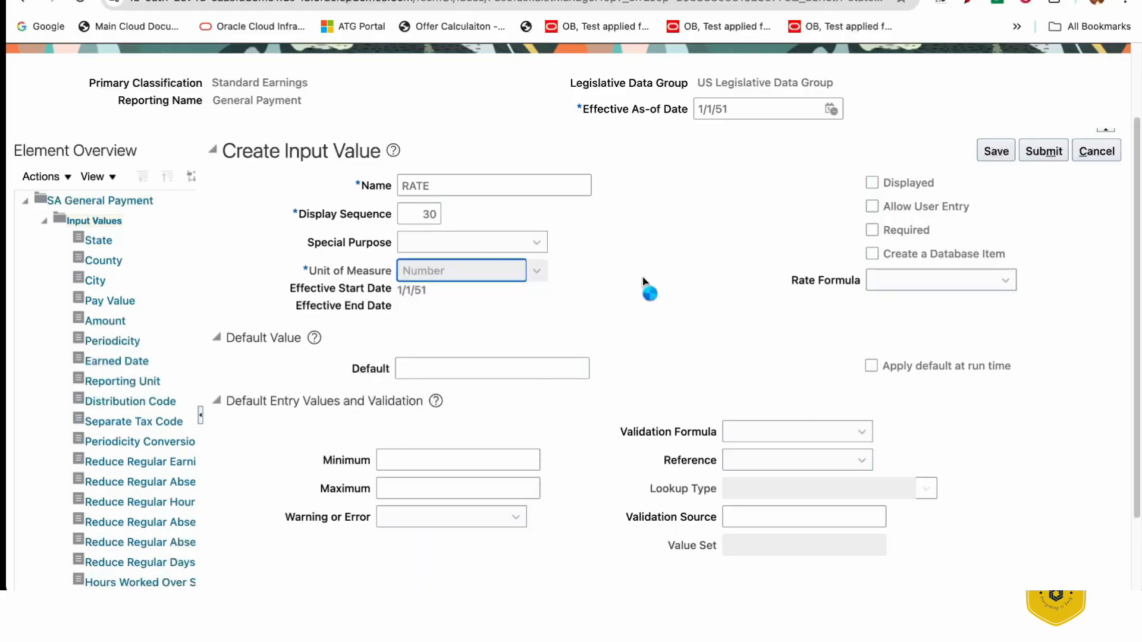
Set the RATE input value to be displayed, allow user entry and create a database item, and submit it.
left_click(873, 184)
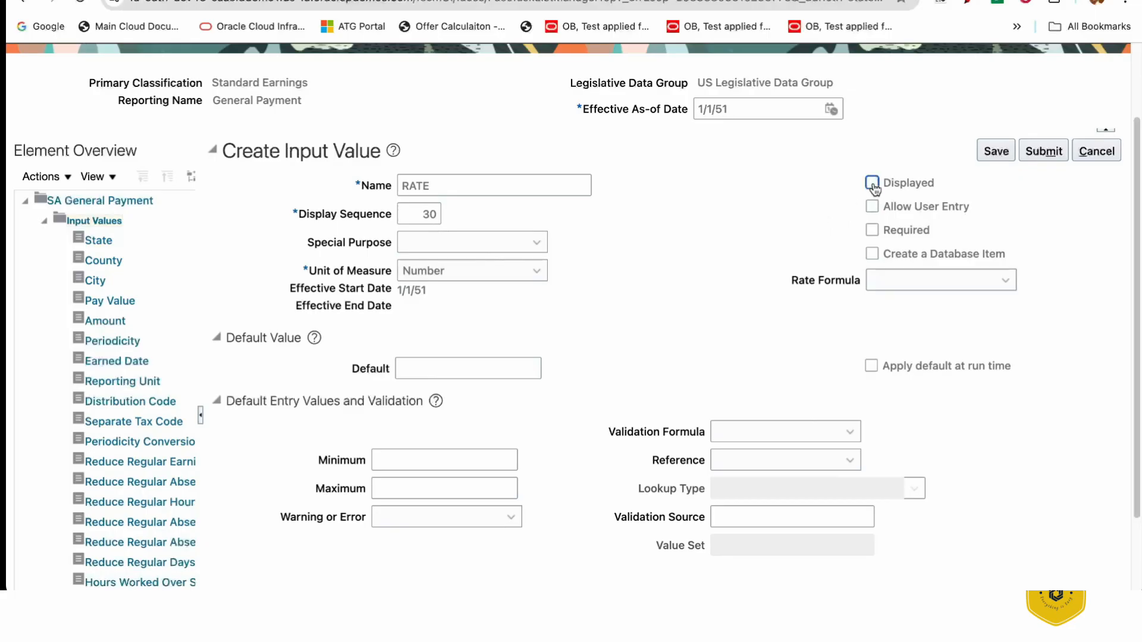
left_click(872, 208)
left_click(872, 256)
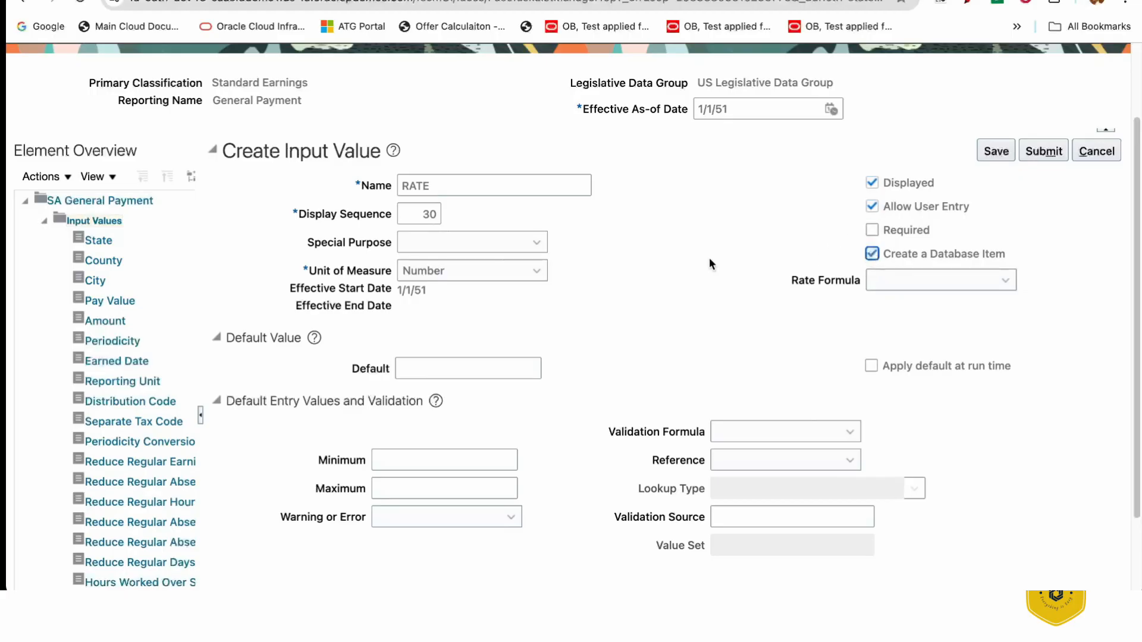
left_click(647, 290)
mouse_move(1137, 251)
left_mouse_down()
mouse_move(1139, 311)
mouse_move(1139, 239)
left_mouse_up()
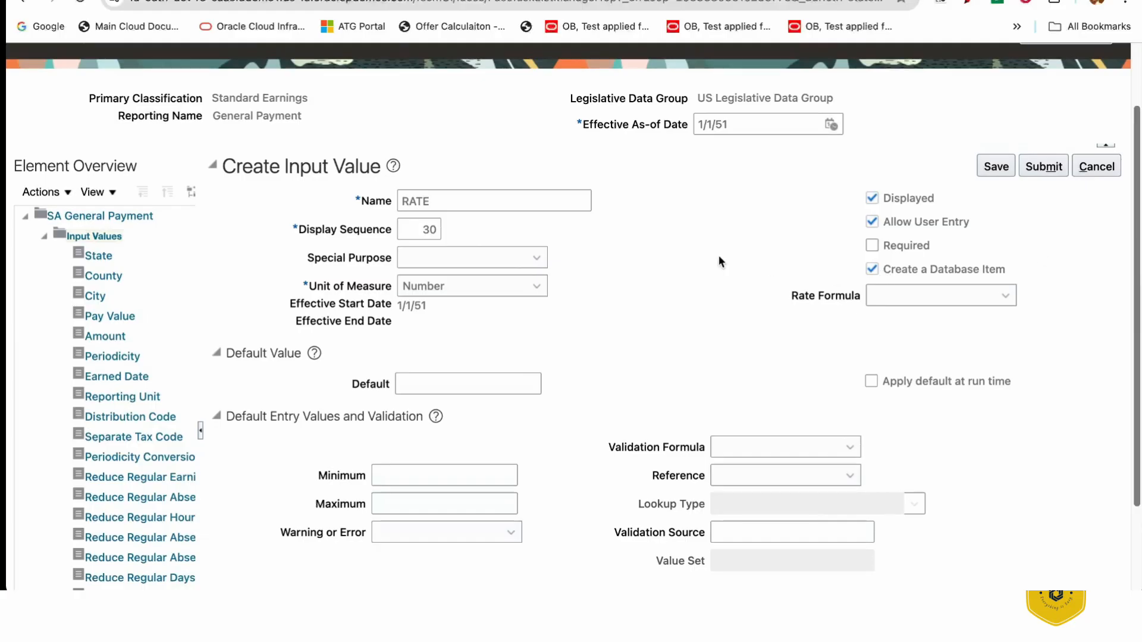
left_click(1044, 167)
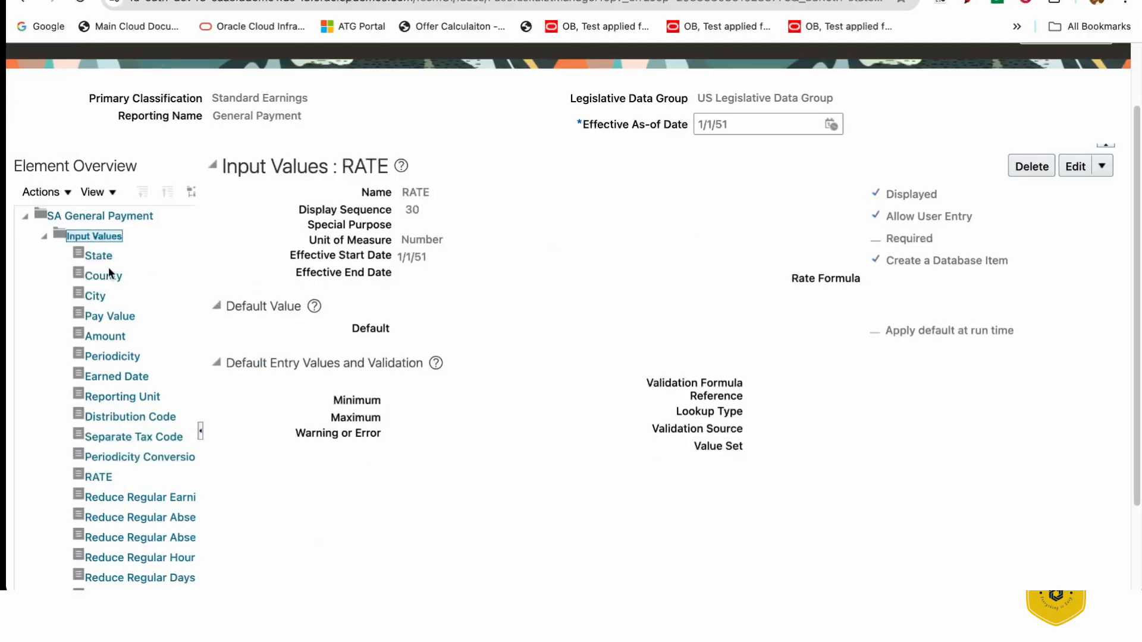
Create an element eligibility record named ELI01 for SA General Payment.
left_click(46, 241)
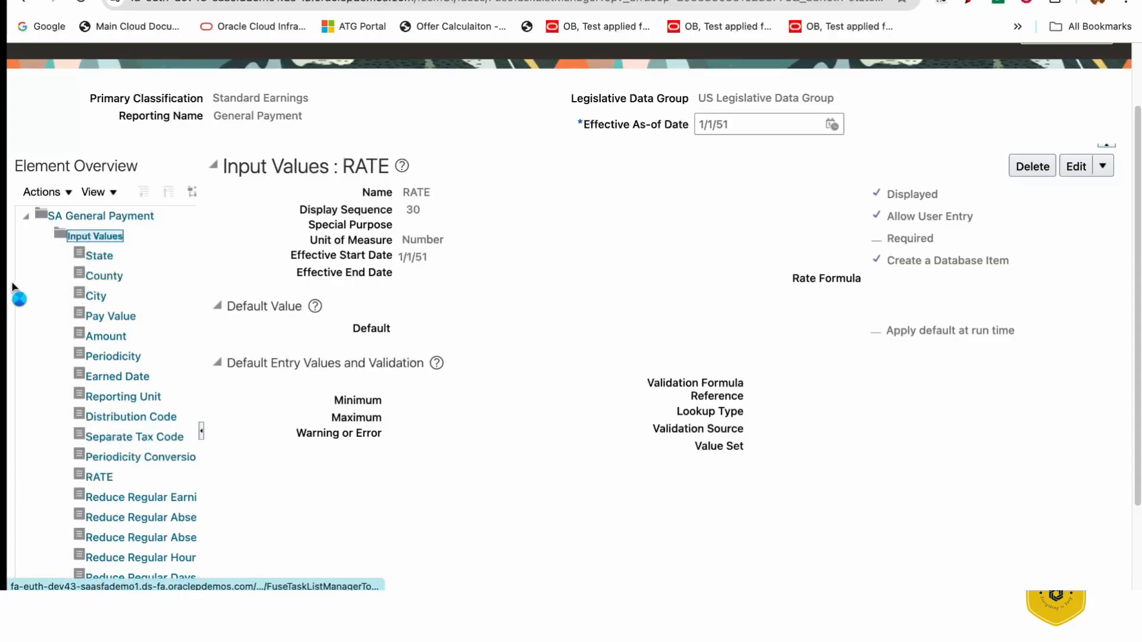
left_click(122, 285)
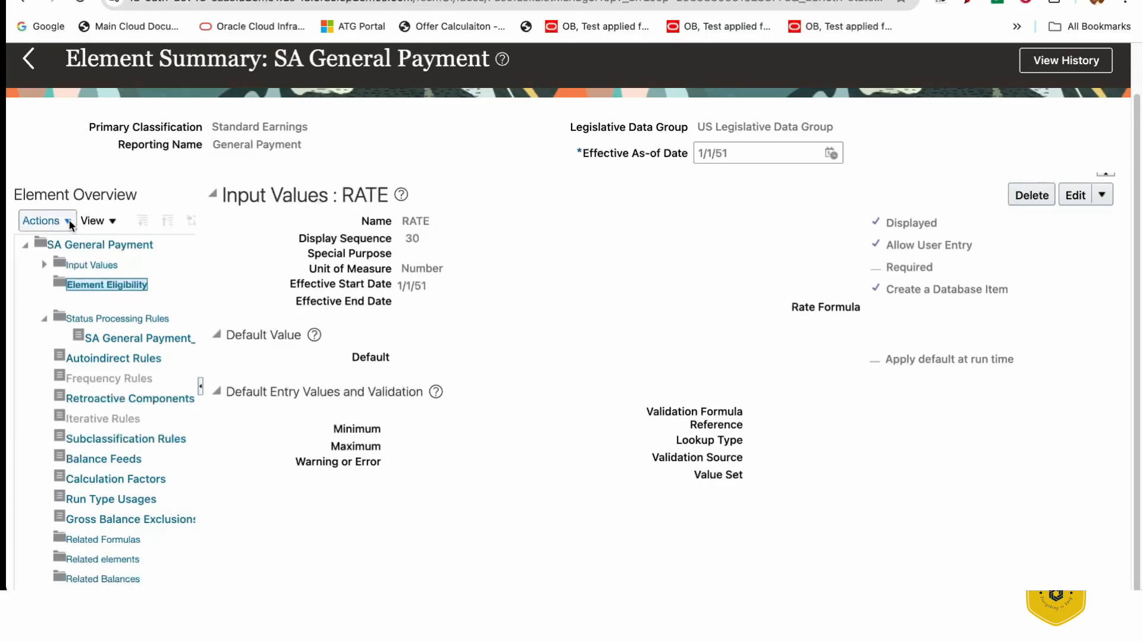
left_click(41, 221)
left_click(113, 249)
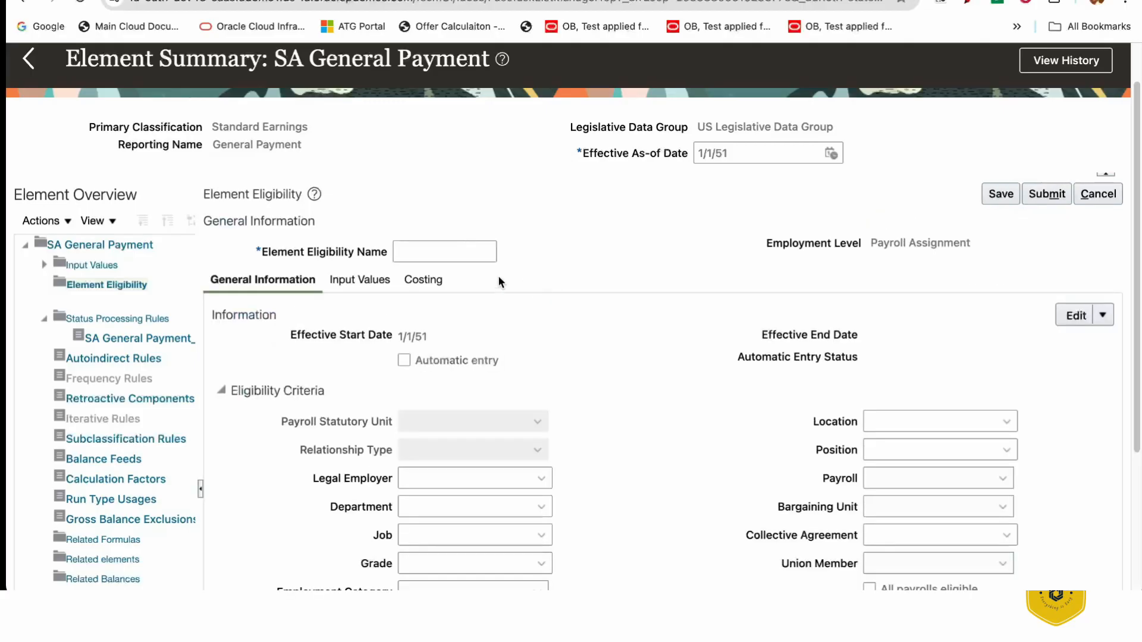
left_click(434, 252)
type("ELI")
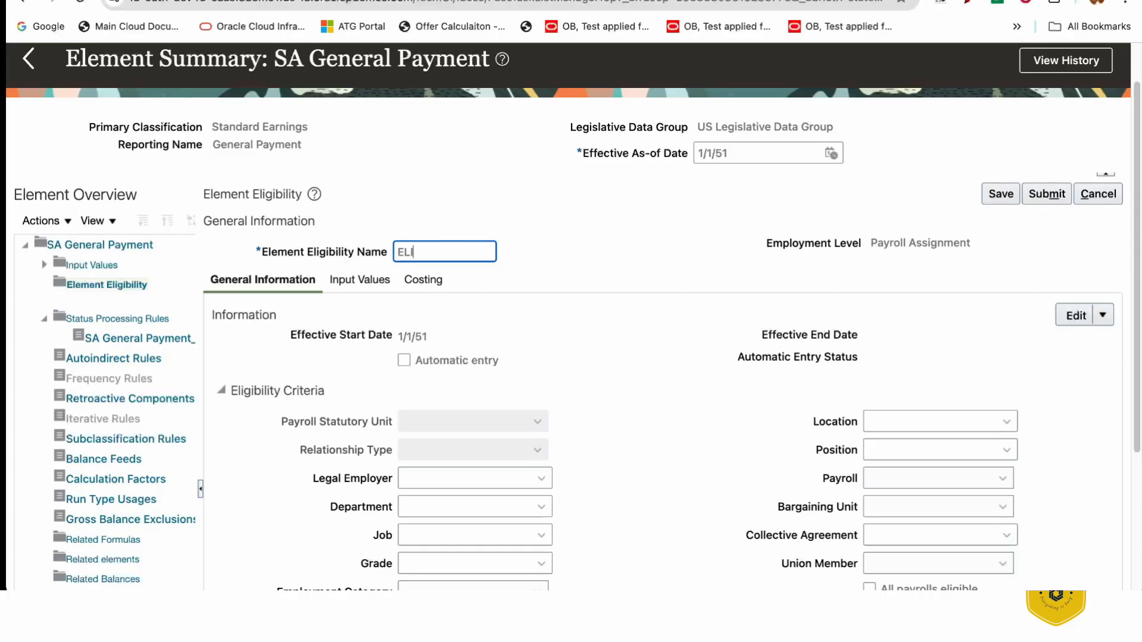
type("01")
key("Tab")
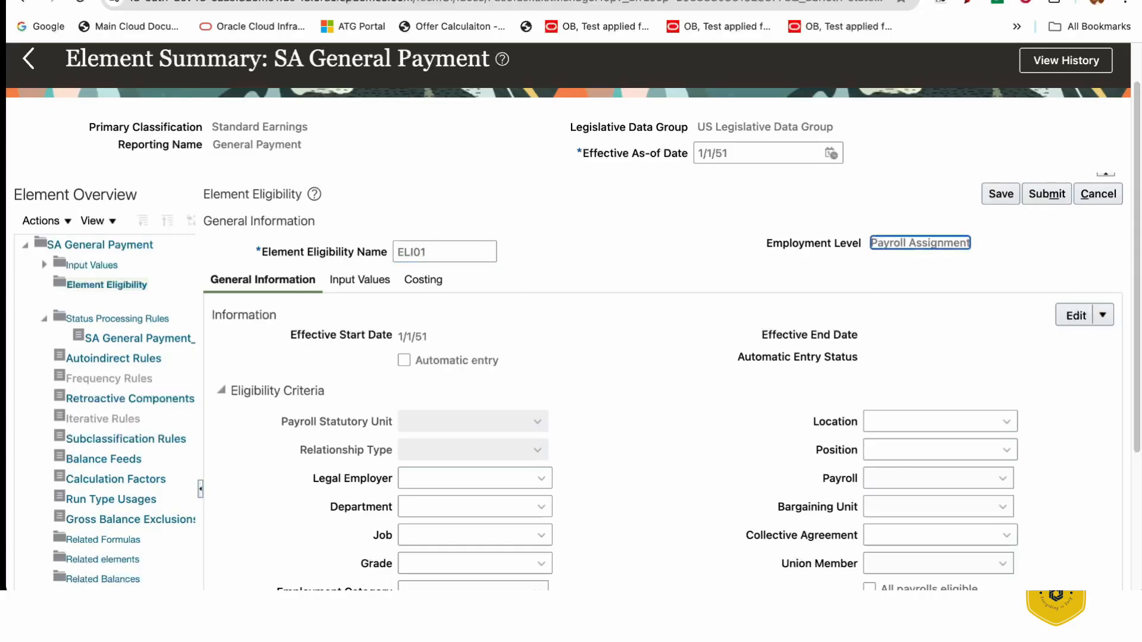
Make all payrolls eligible in the ELI01 eligibility criteria and submit the record.
scroll(1137, 318, "down", 3)
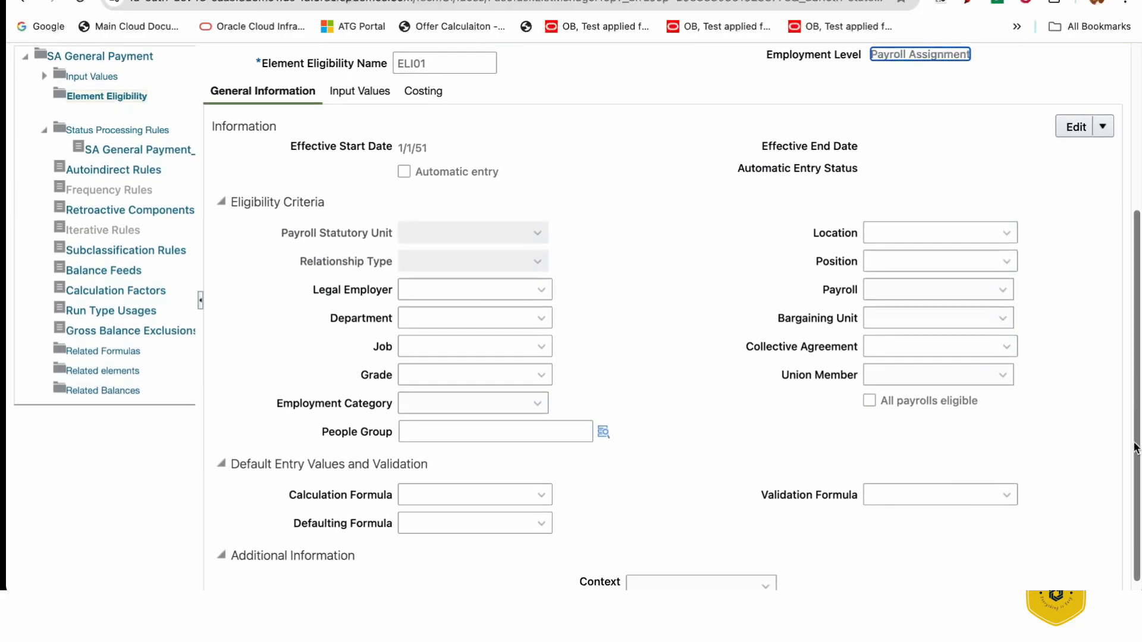
left_click(870, 402)
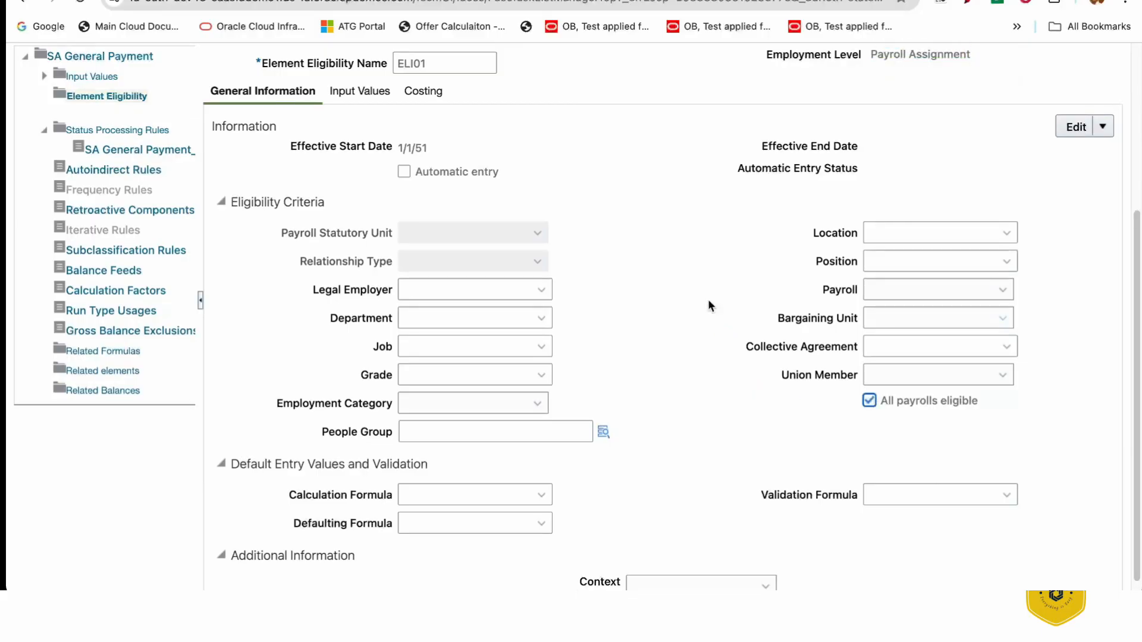
left_click_drag(1137, 423, 1137, 304)
left_click(1046, 172)
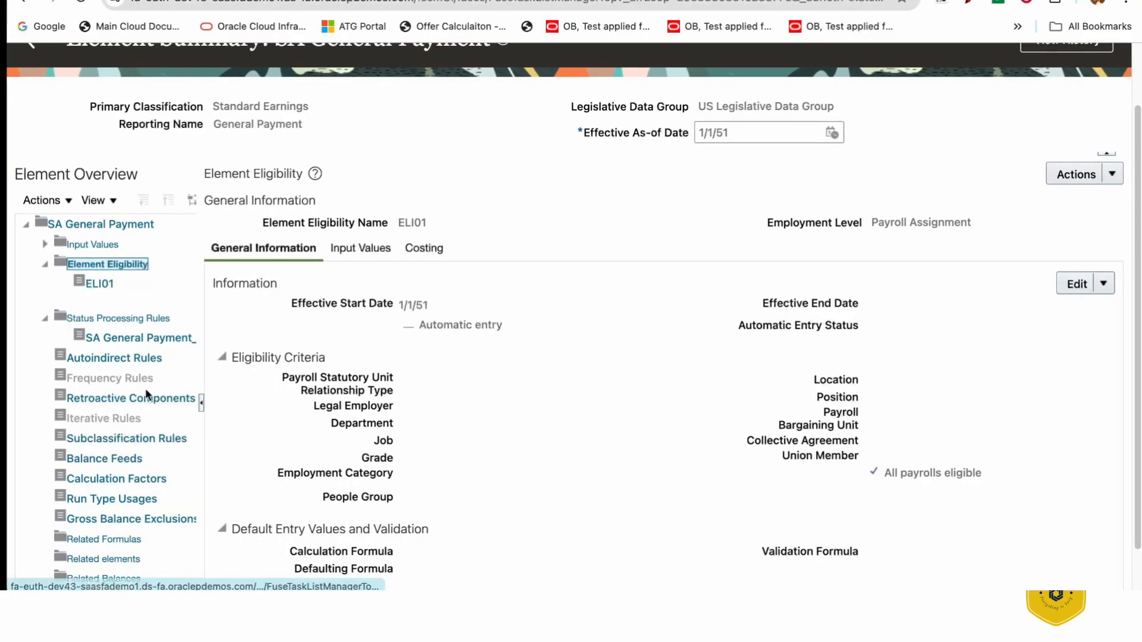
Open the SA General Payment status processing rule and examine its formula name and formula result rules.
left_click(122, 338)
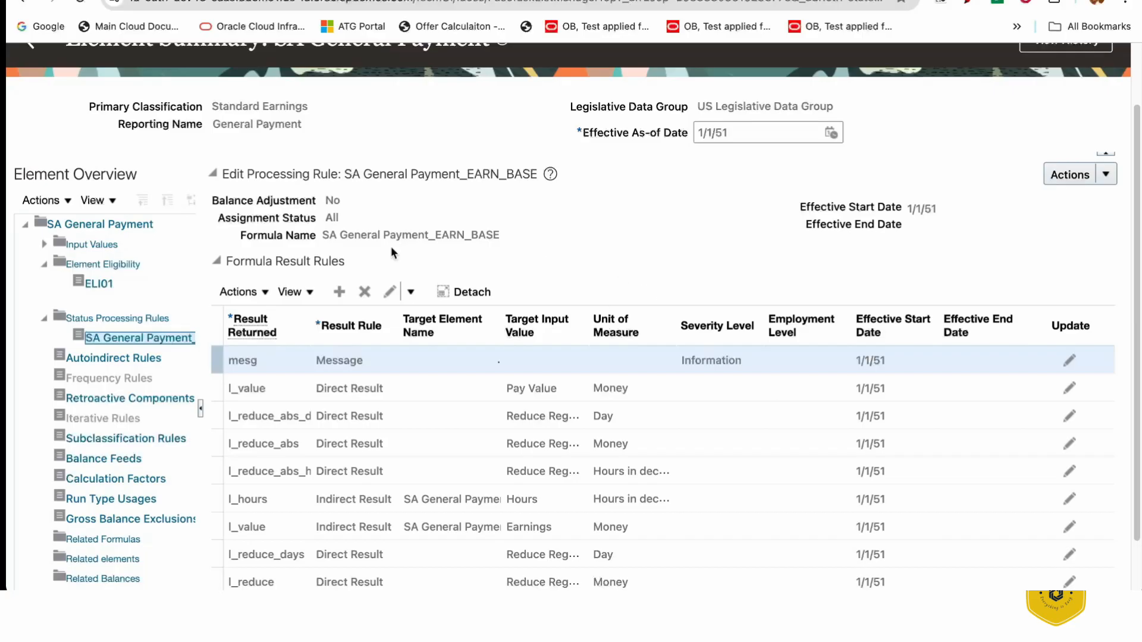
left_click(324, 233)
left_click_drag(325, 233, 502, 237)
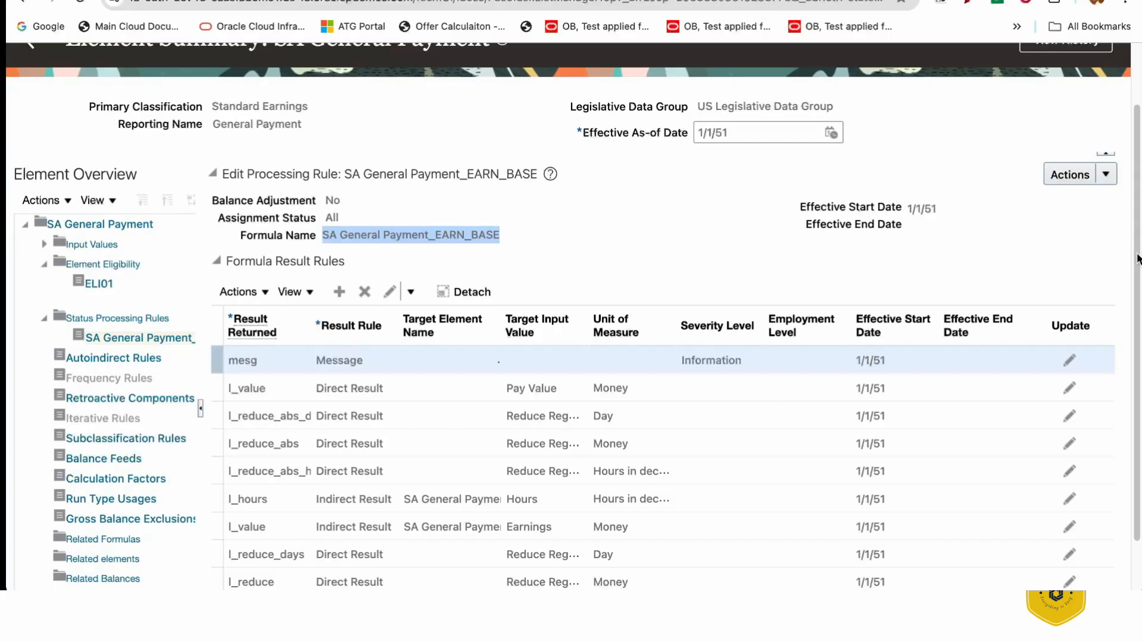
scroll(1137, 259, "down", 2)
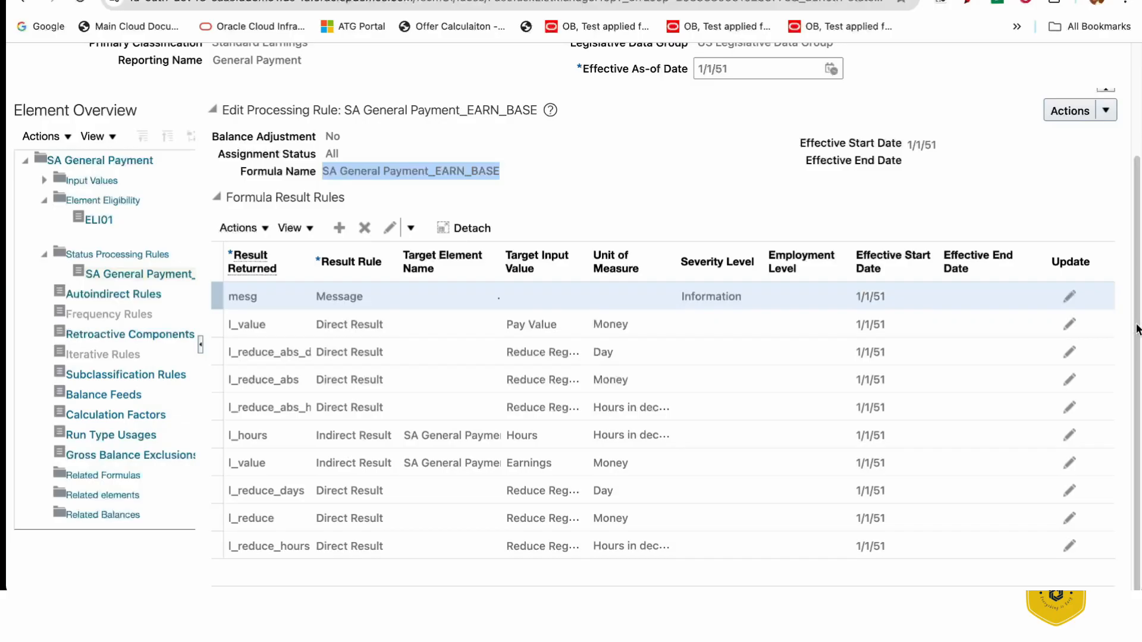
scroll(1138, 332, "up", 1)
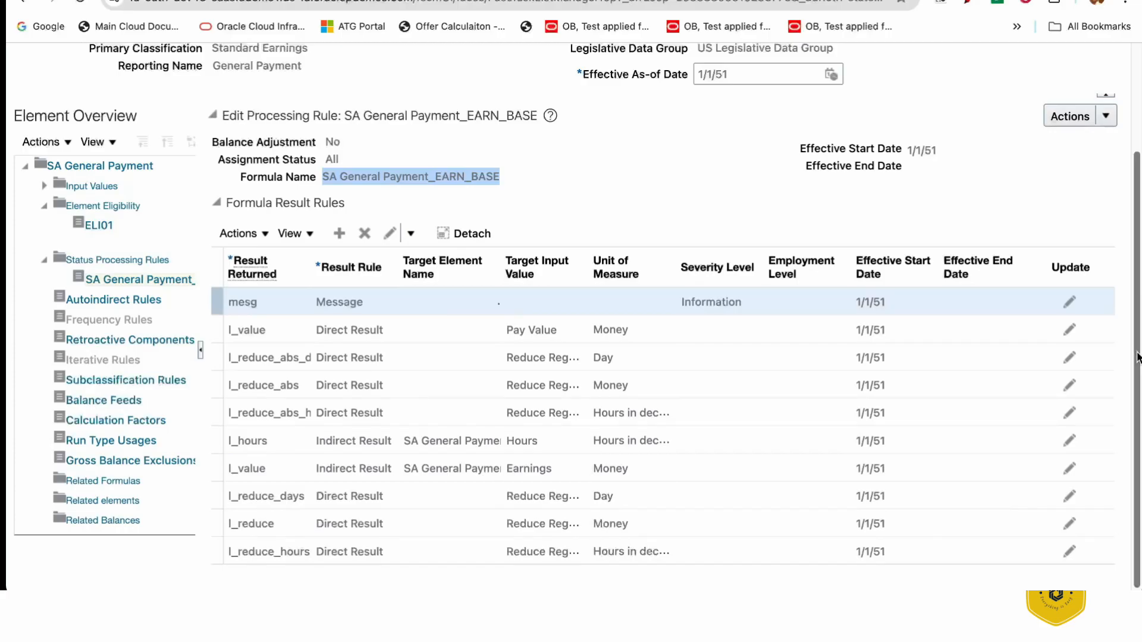
scroll(1138, 356, "up", 5)
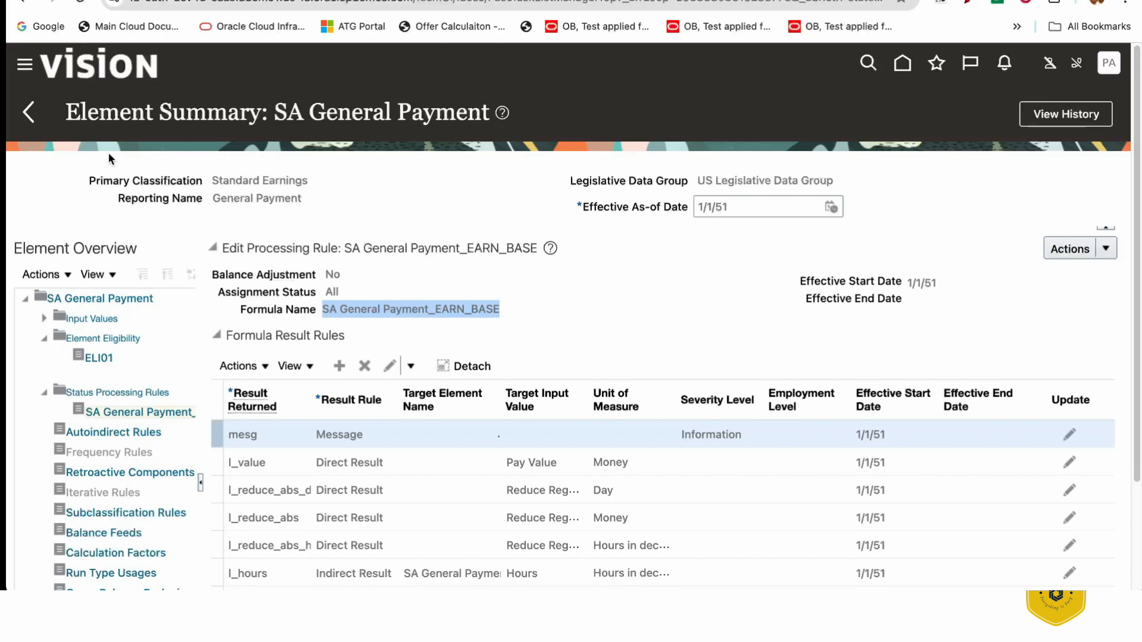
Return to the element list, search for elements named SA in the US Legislative Data Group, and widen the name column to read the full names.
left_click(37, 115)
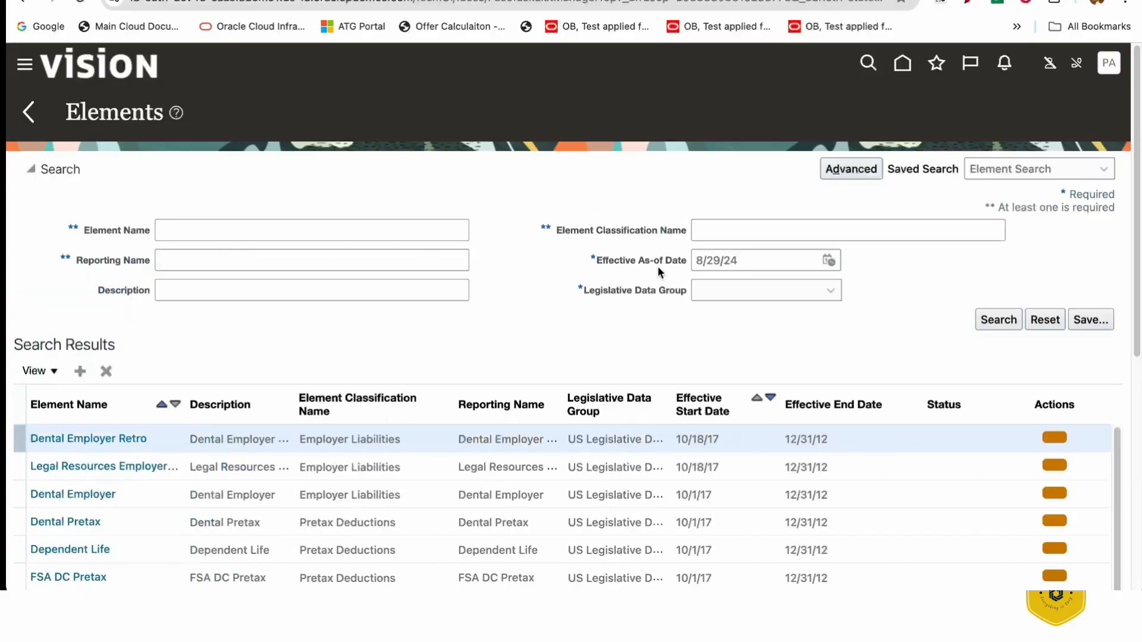
left_click(323, 224)
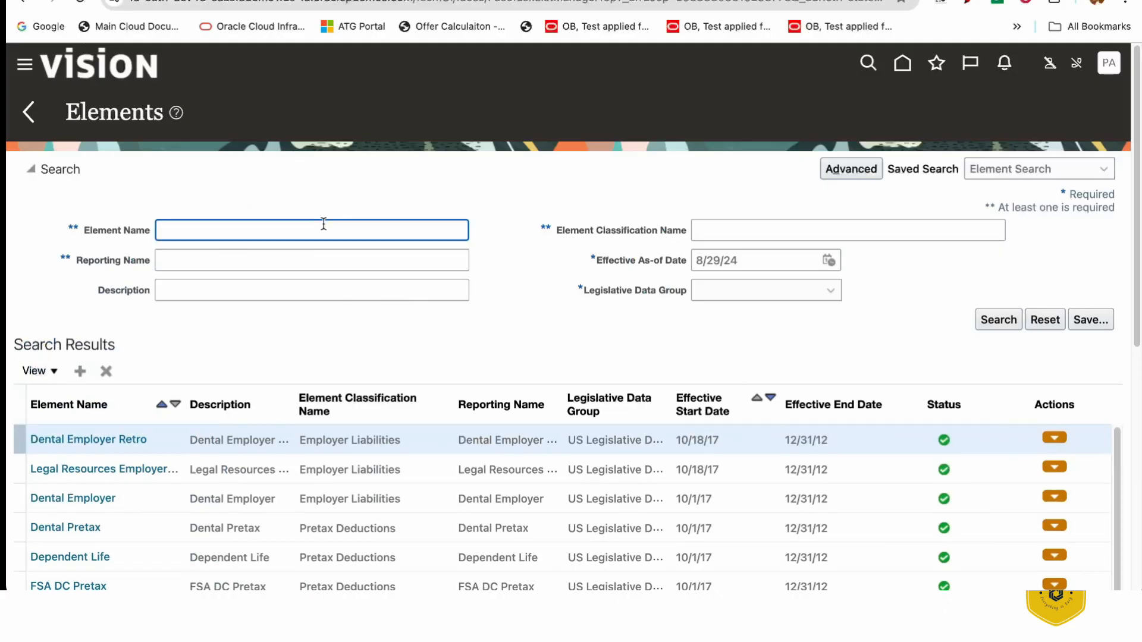
type("SA")
key("Return")
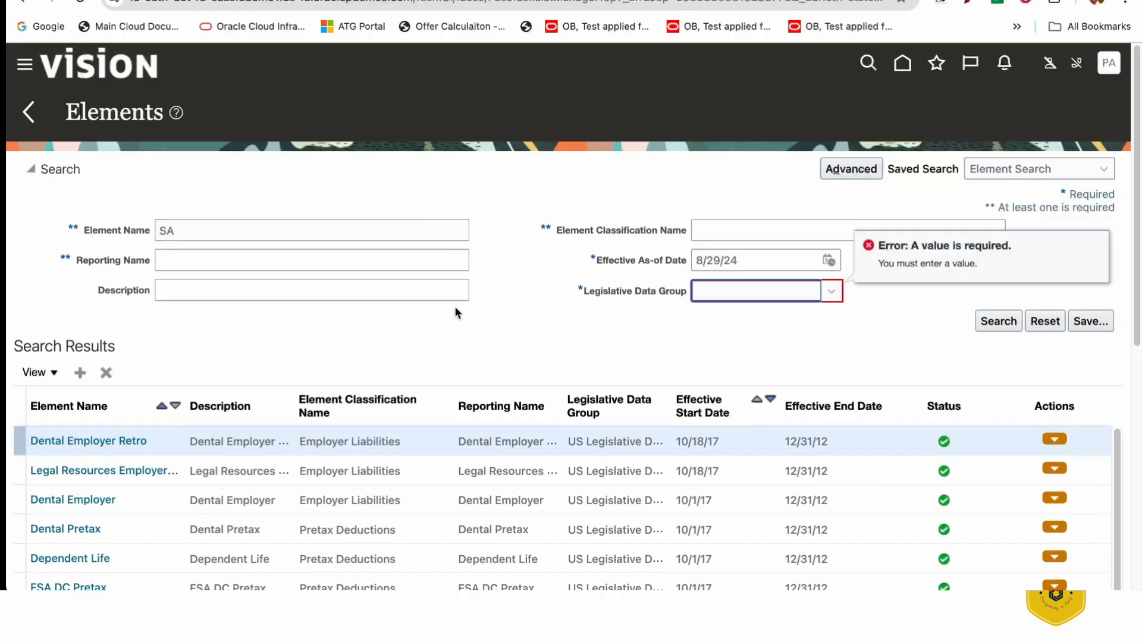
type("US Legislative Data Gro")
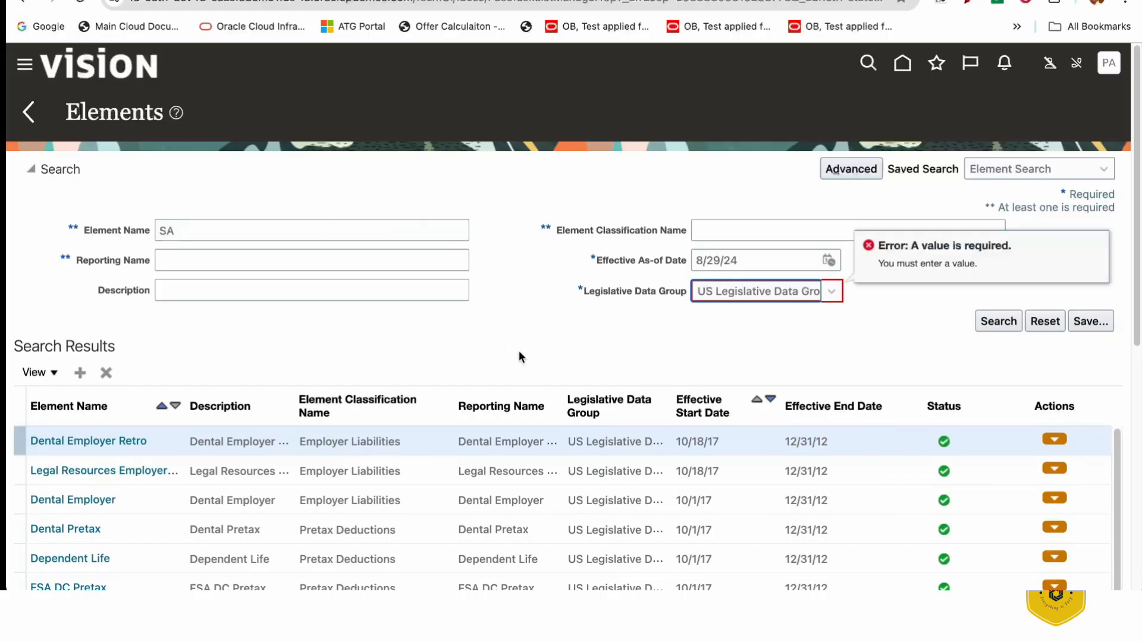
key("Return")
key("Return")
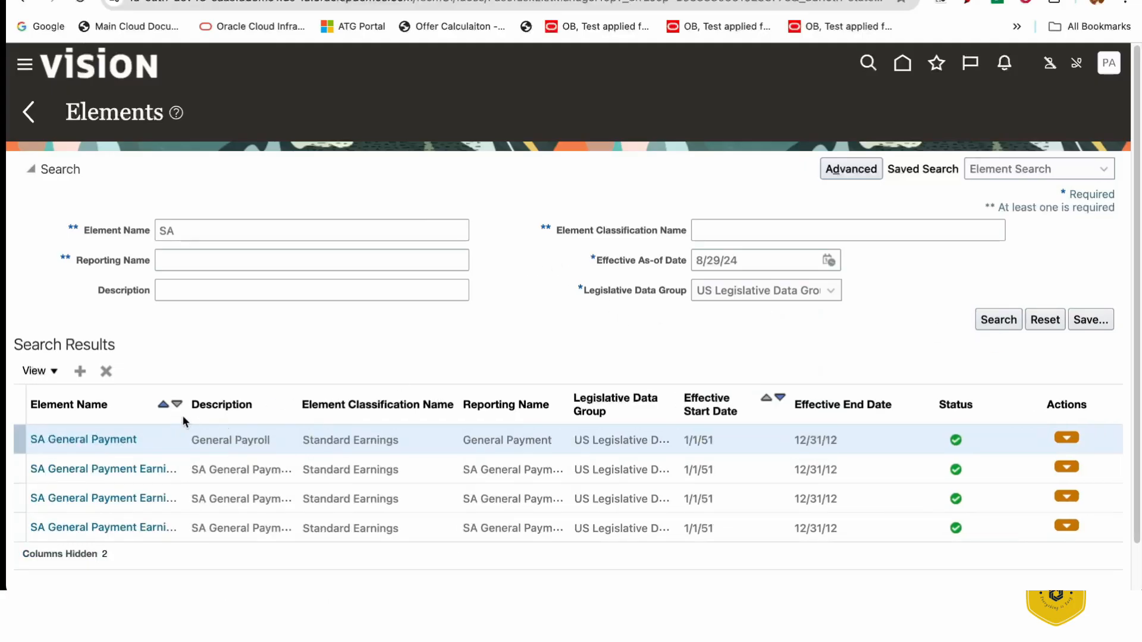
left_click_drag(184, 416, 311, 419)
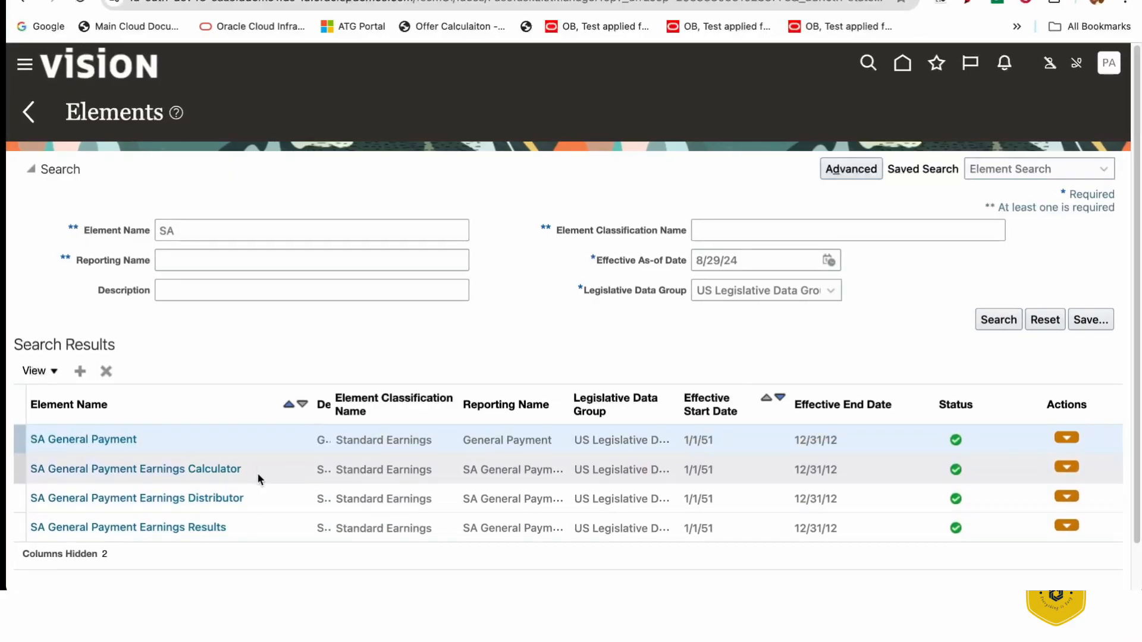
left_click(257, 537)
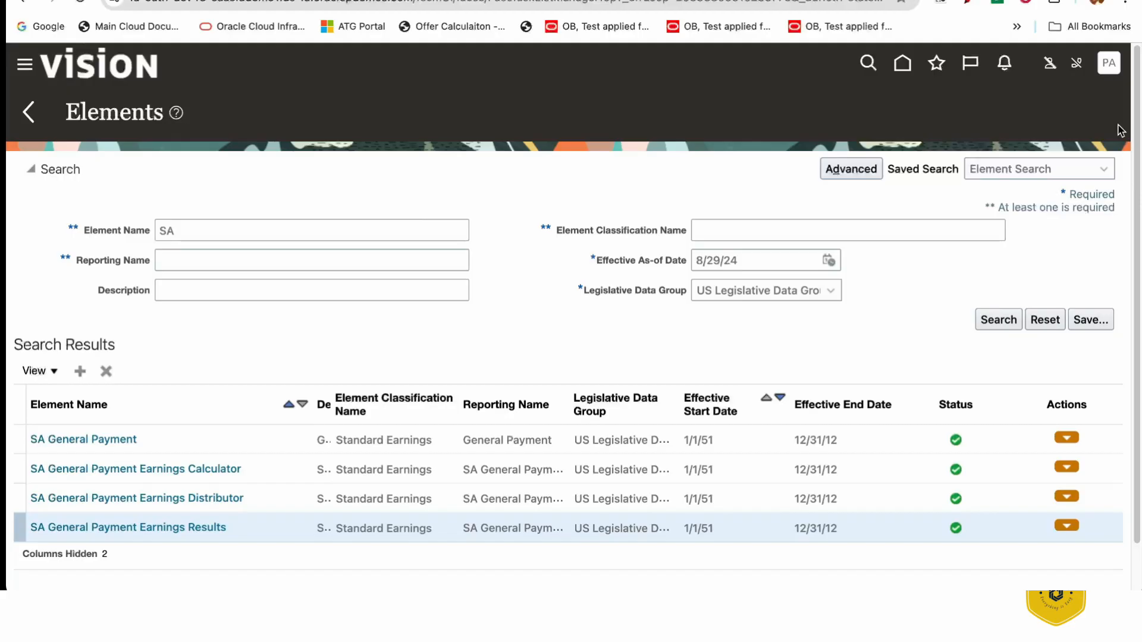
Go to Setup and Maintenance, show all tasks for the Elements and Formulas functional area, and open the Fast Formulas task.
left_click(1110, 66)
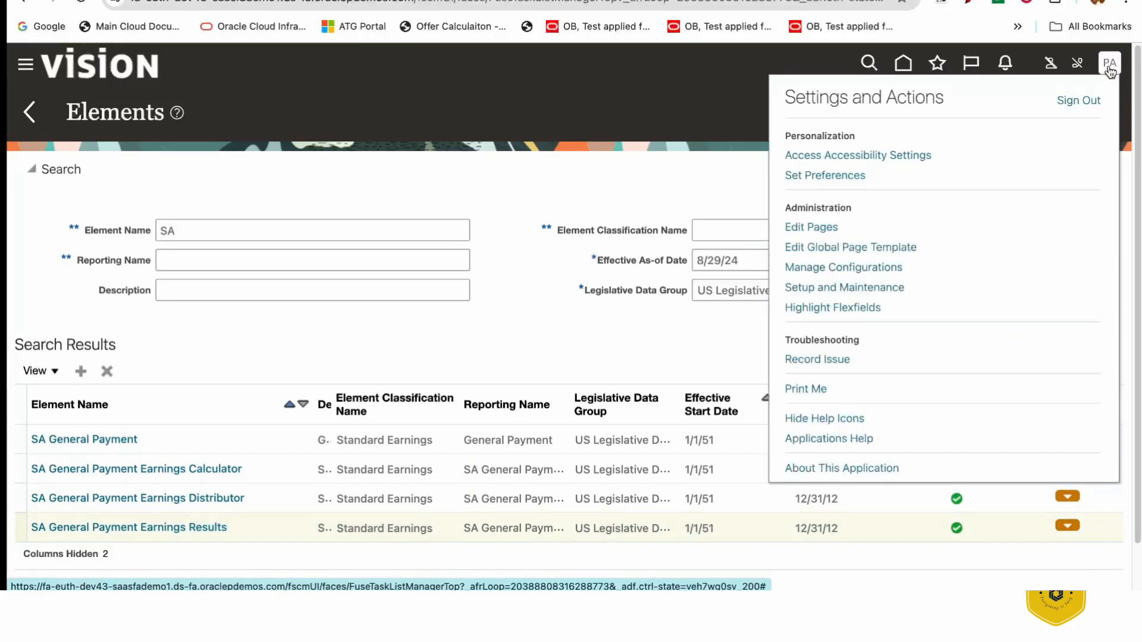
left_click(866, 289)
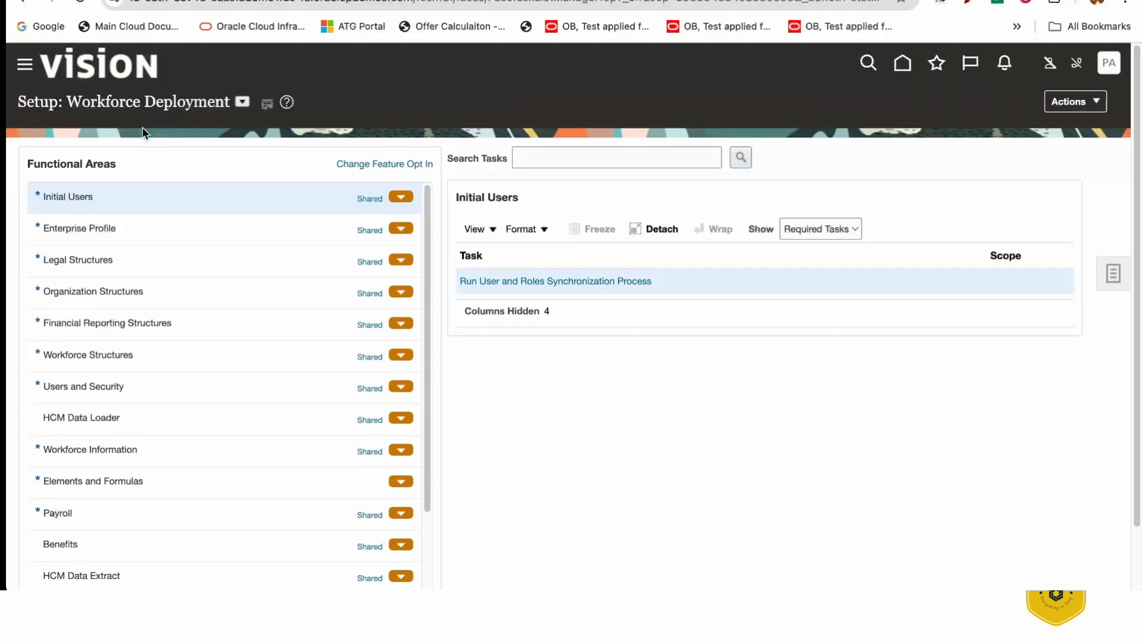
left_click(166, 479)
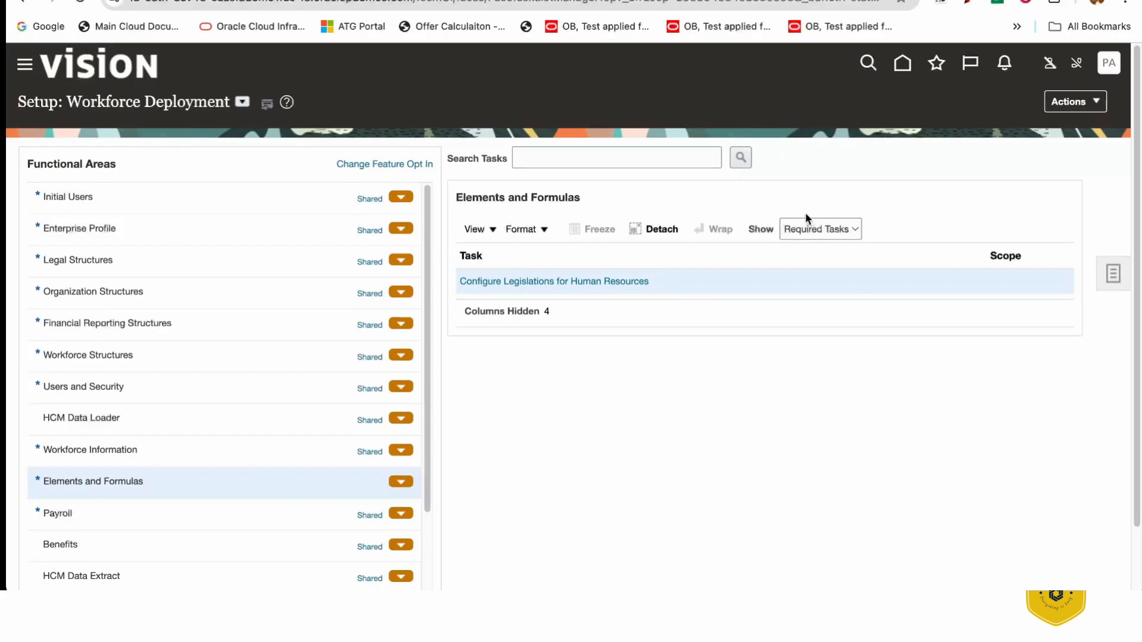
left_click(821, 229)
left_click(765, 277)
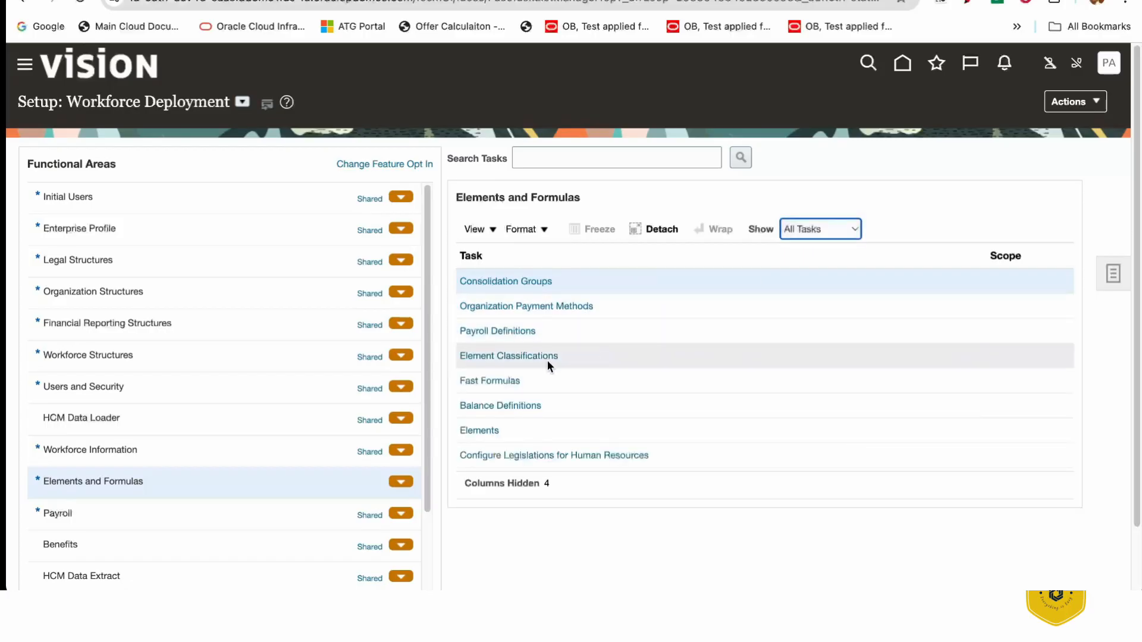
left_click(490, 381)
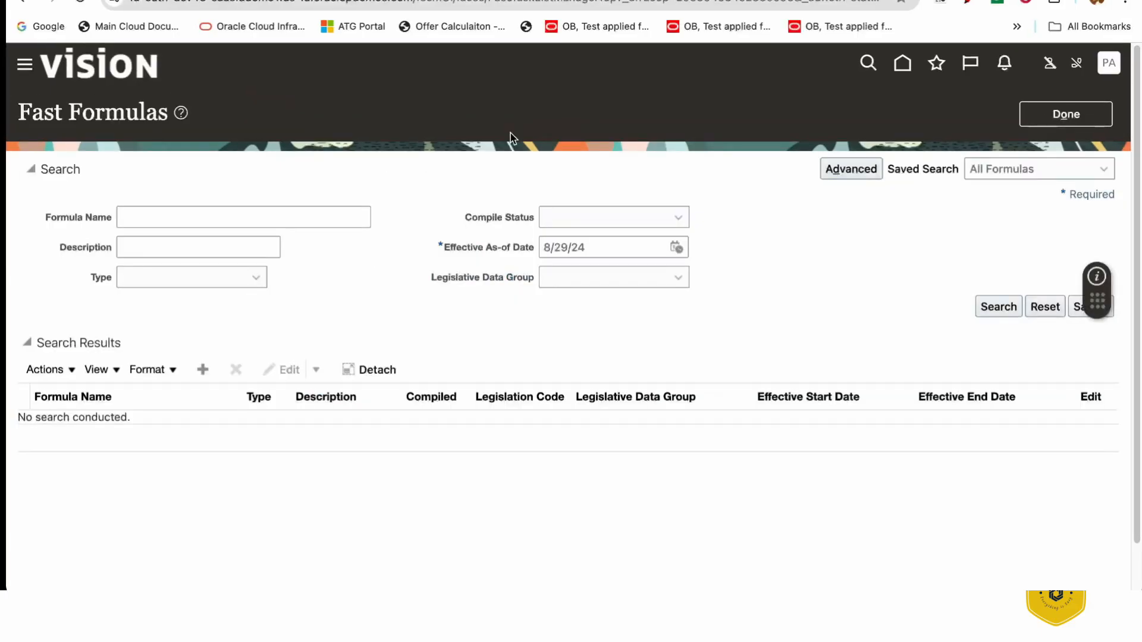
Search for the formula SA General Payment_EARN_BASE in the US Legislative Data Group.
left_click(231, 215)
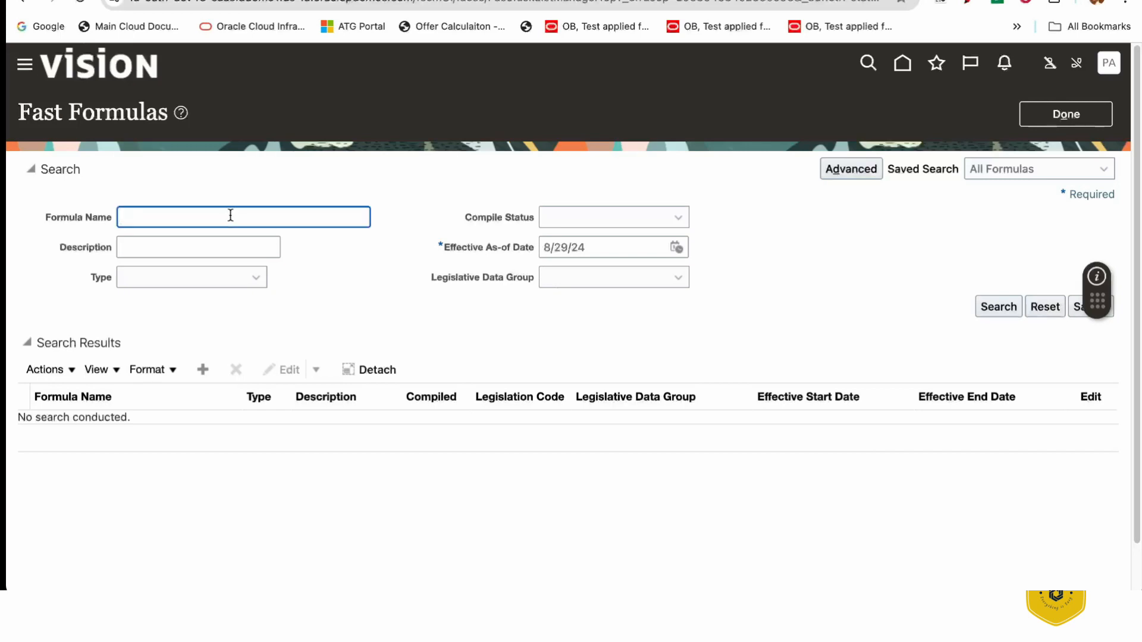
type("SA General Payment_EARN_BASE")
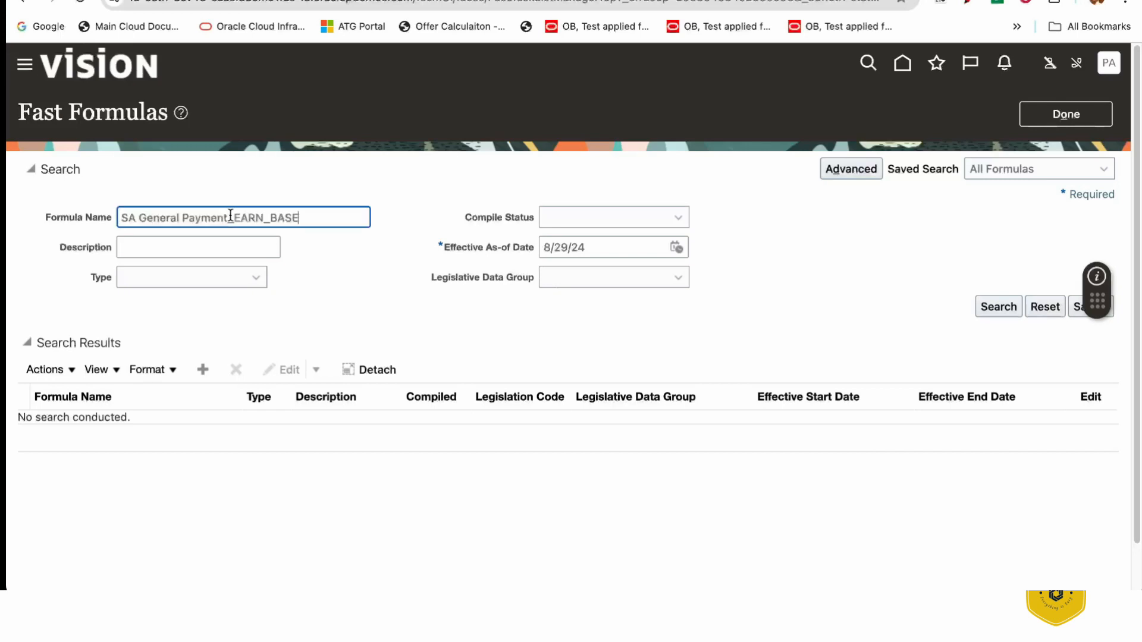
left_click(574, 287)
type("US Legislative Data Gro")
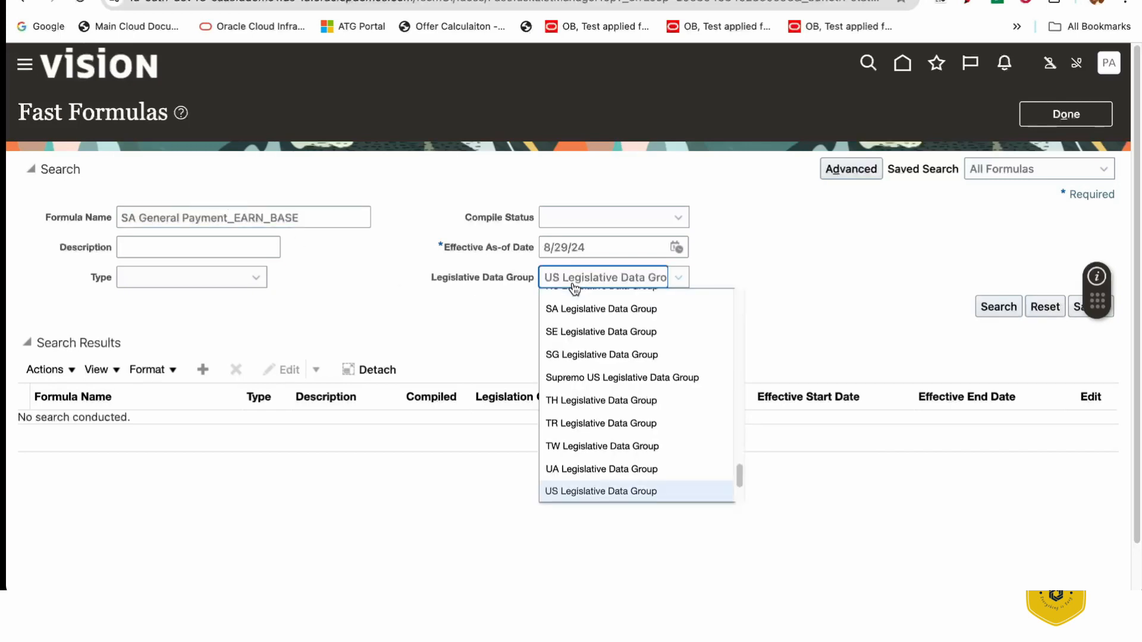
left_click(593, 491)
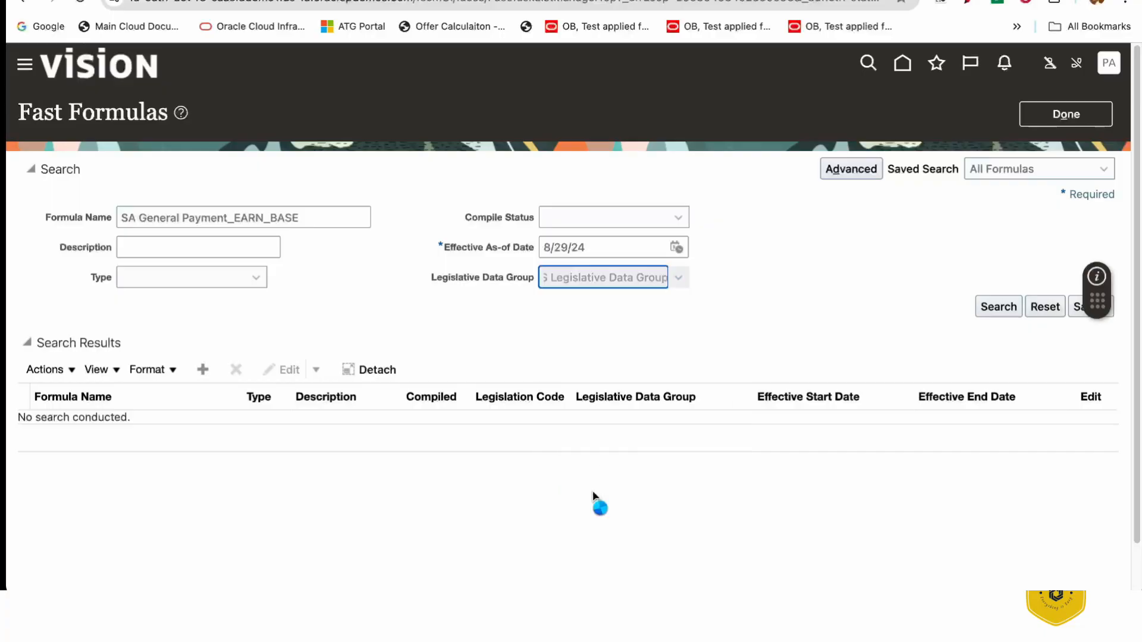
left_click(999, 306)
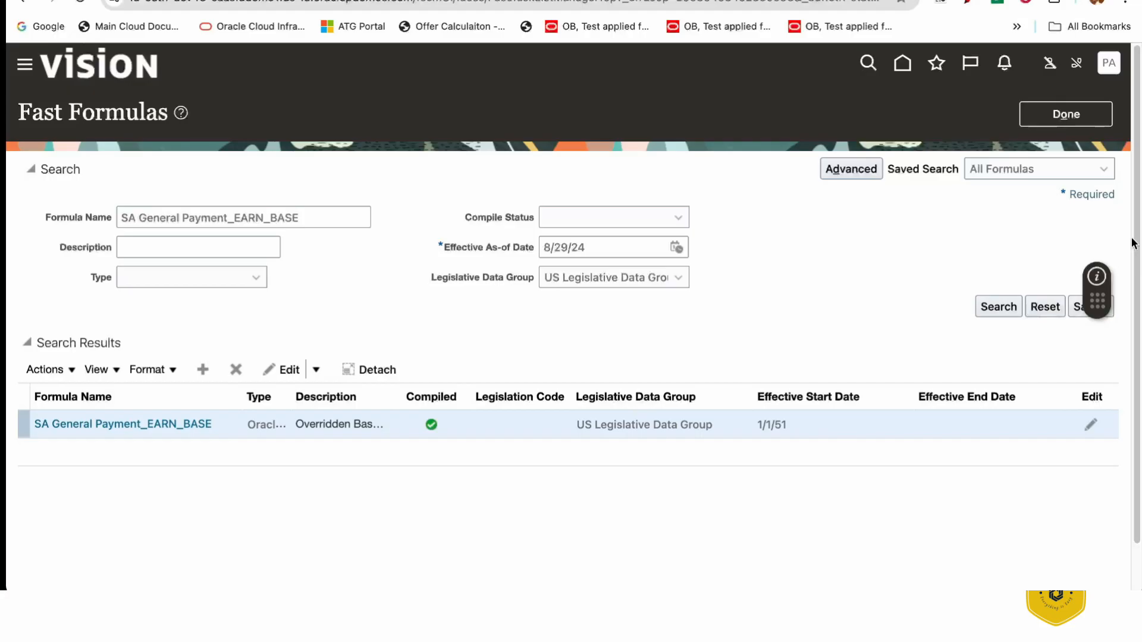
Open the SA General Payment_EARN_BASE formula and start editing its current record with the Correct option.
left_click_drag(1136, 245, 1139, 331)
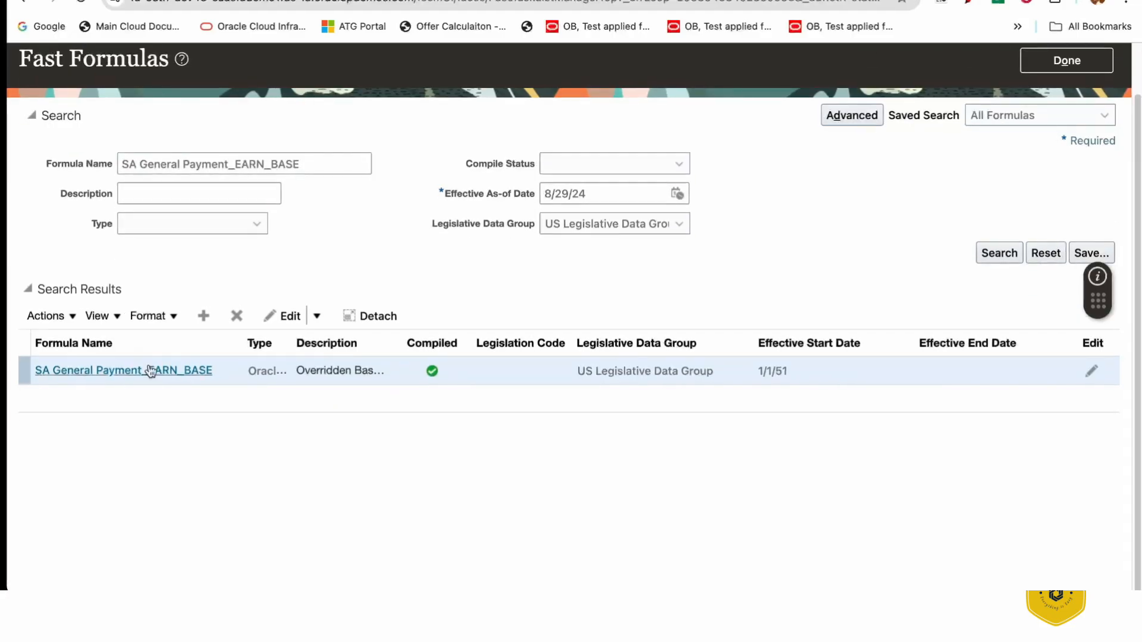
left_click(104, 372)
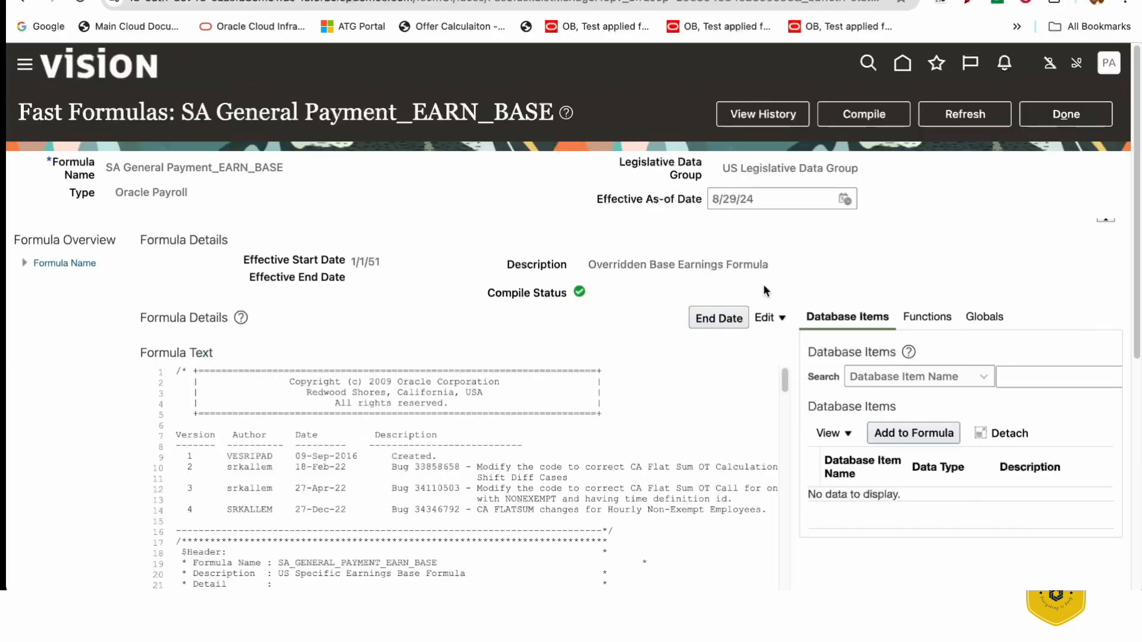
left_click_drag(1137, 191, 1131, 288)
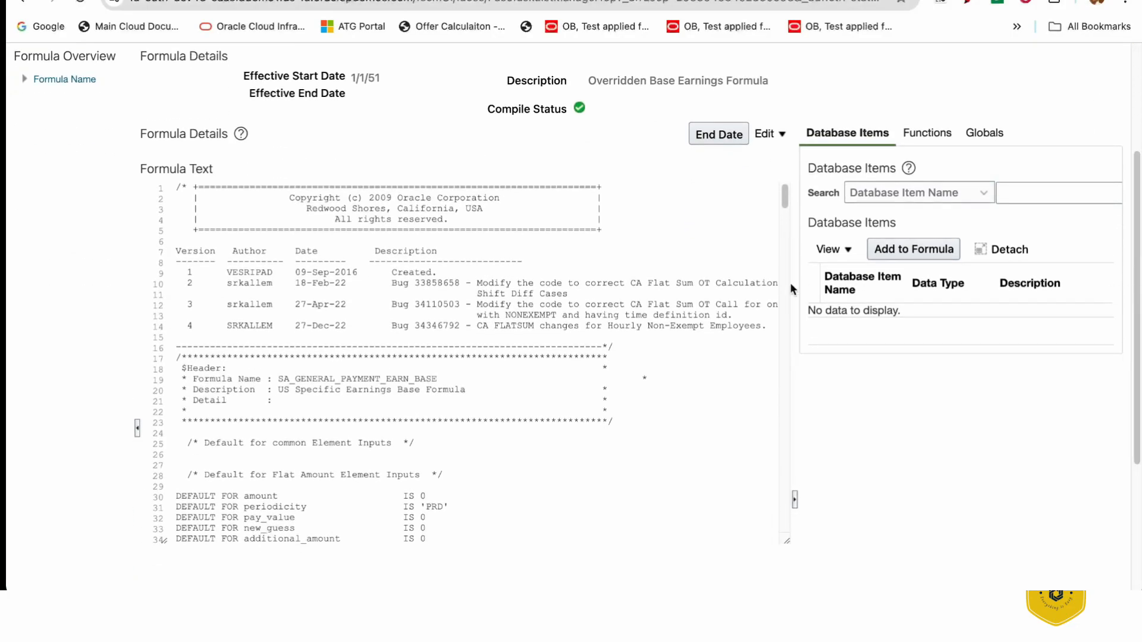
left_click(784, 132)
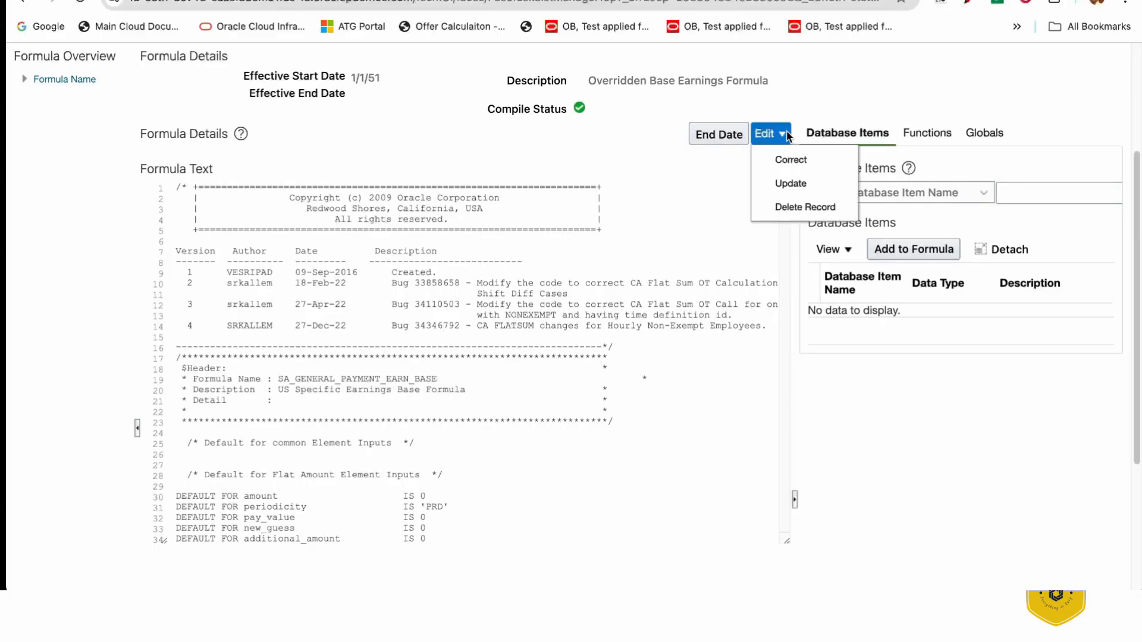
left_click(781, 161)
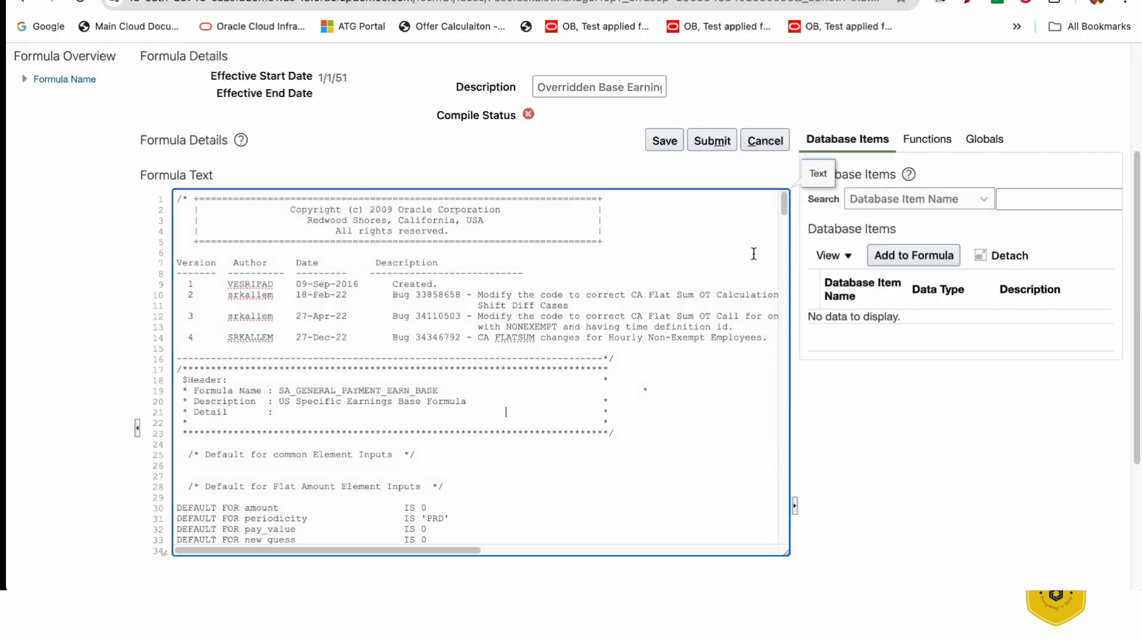
Delete all formula text above the RETURN statement and reduce the returned variables to l_value without a trailing comma.
left_click_drag(784, 207, 756, 533)
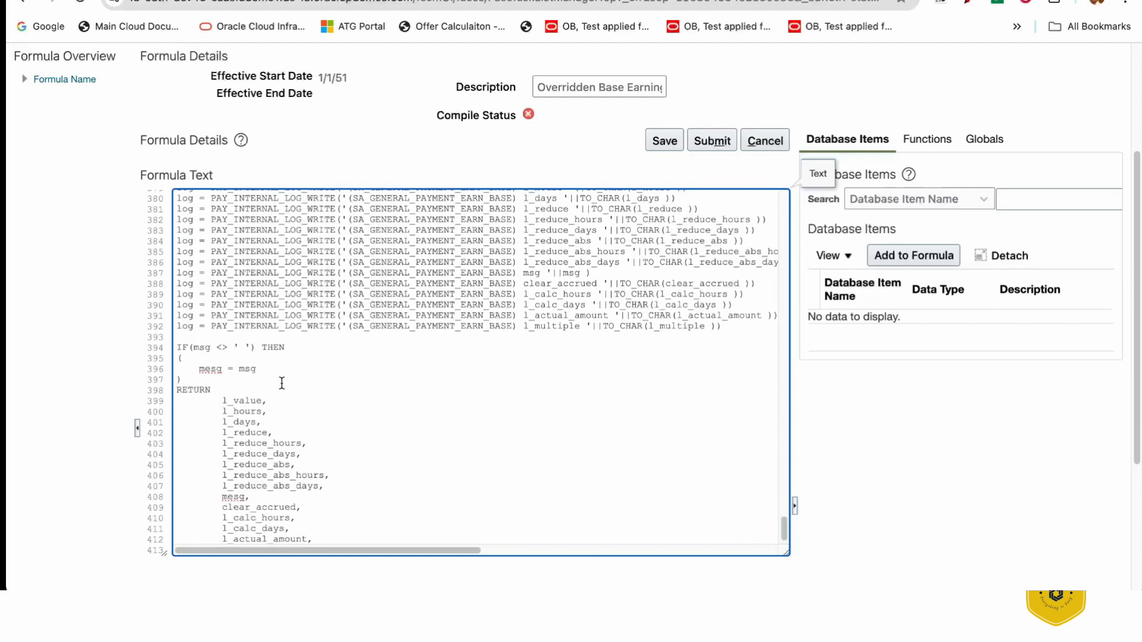
left_click_drag(185, 379, 172, 63)
key("BackSpace")
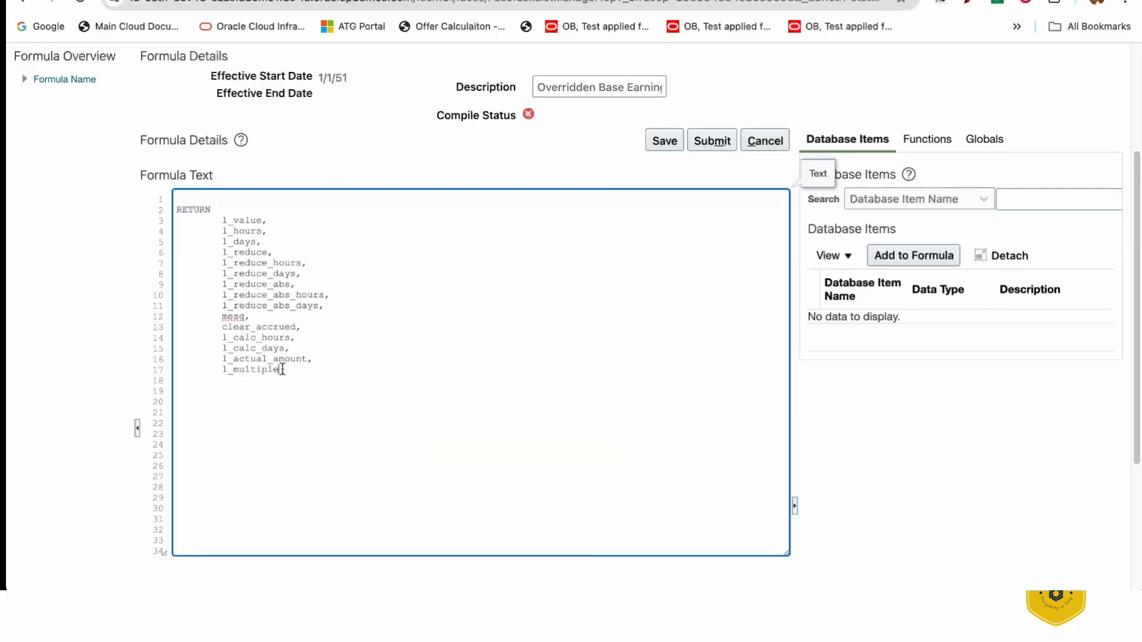
left_click_drag(283, 369, 183, 235)
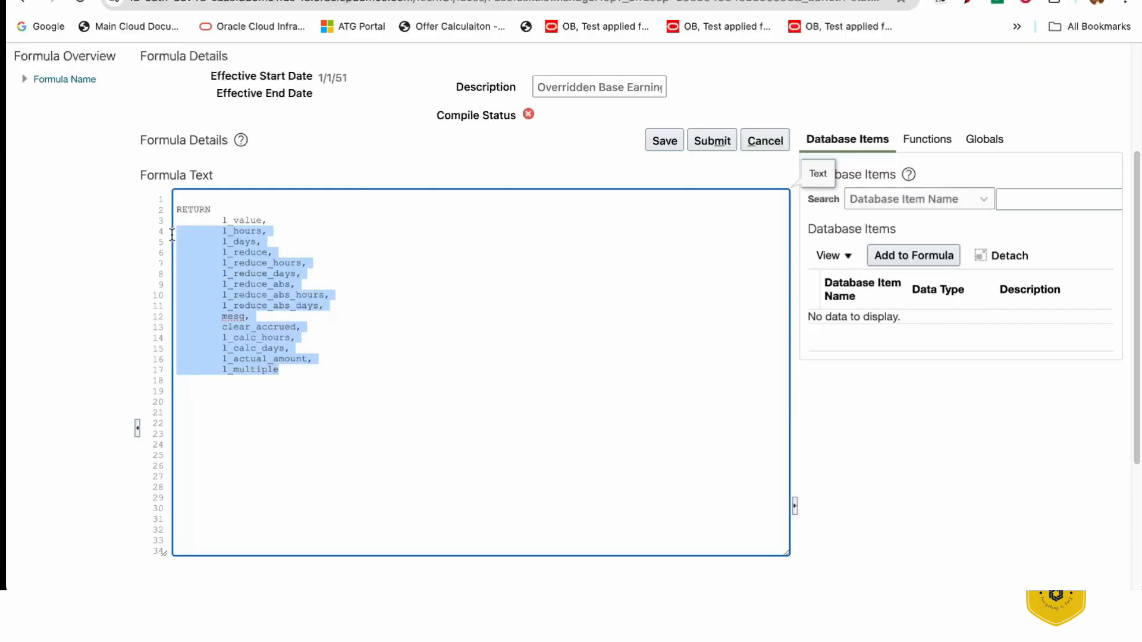
key("BackSpace")
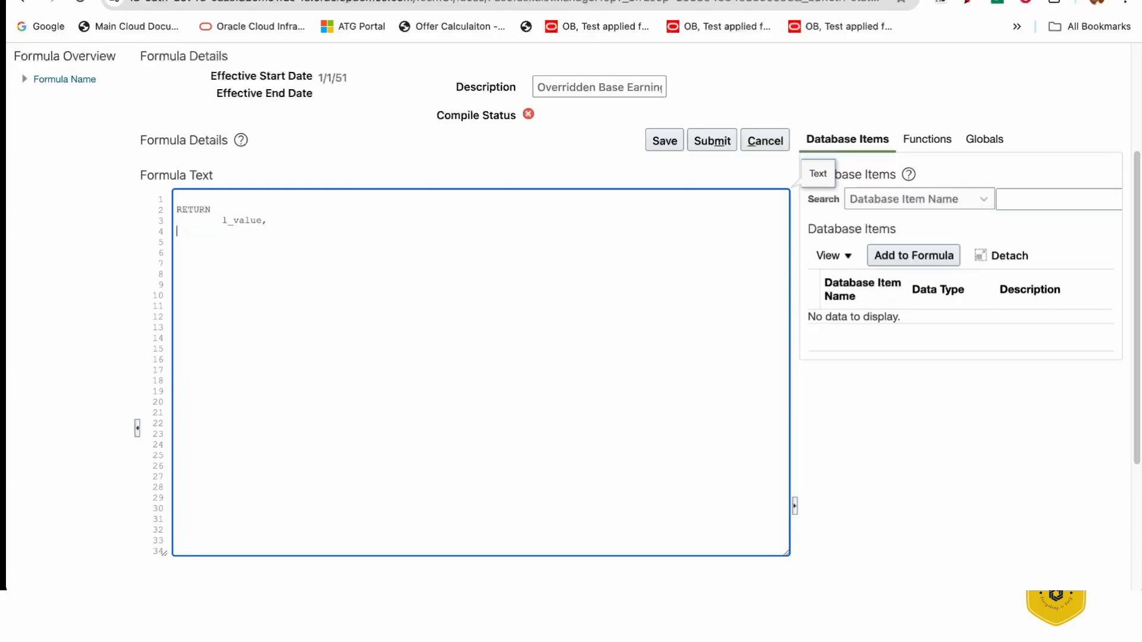
left_click(275, 218)
key("BackSpace")
Insert five blank lines above the RETURN statement and place the cursor on the formula's first line.
left_click(203, 220)
key("Up")
key("Up")
key("Return")
key("Return")
key("Return")
key("Return")
key("Return")
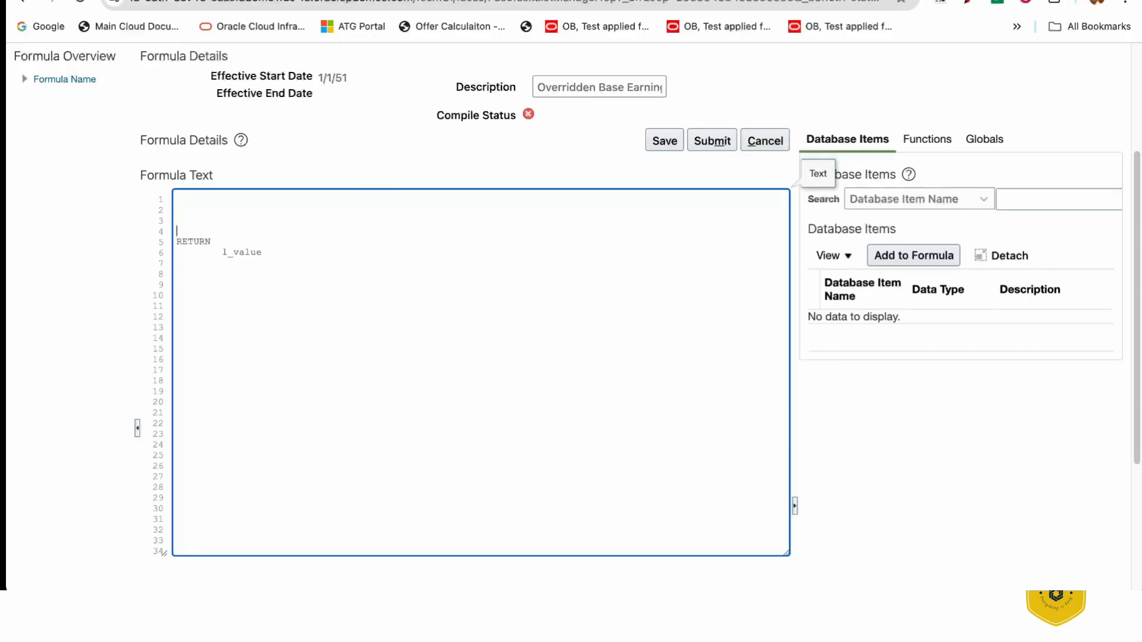
key("Up")
key("Up")
key("Up")
key("Up")
key("Up")
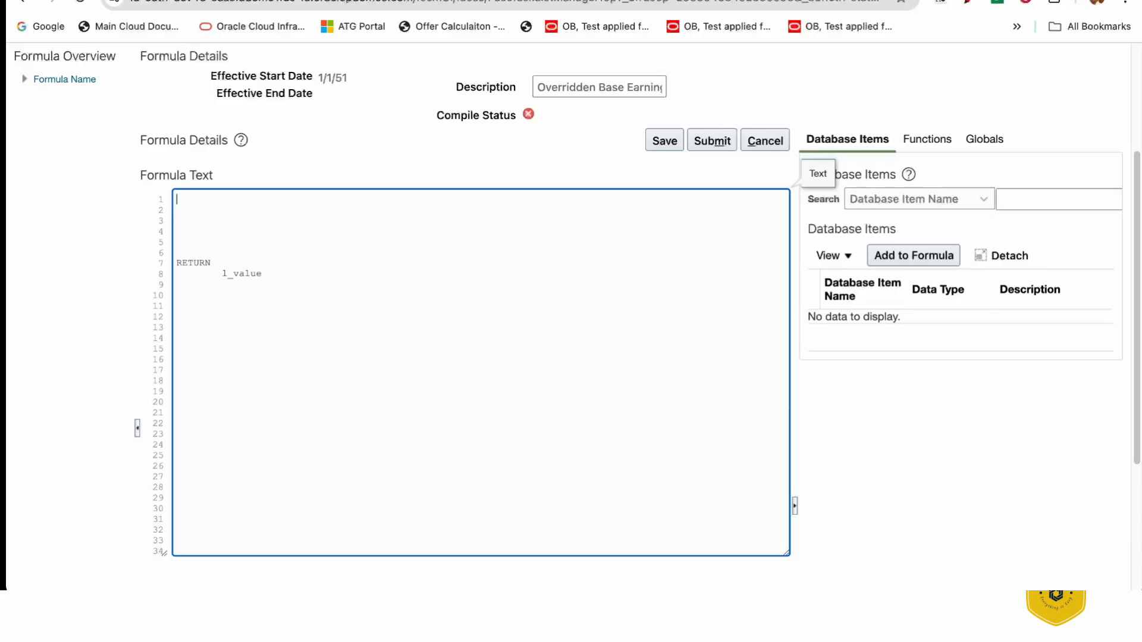
Write the comment "/* This formula is for general Payment */" on the first line, followed by a line break.
type("*/")
key("BackSpace")
key("BackSpace")
type("/*")
type("This formua")
key("BackSpace")
key("BackSpace")
type("ula is for general P")
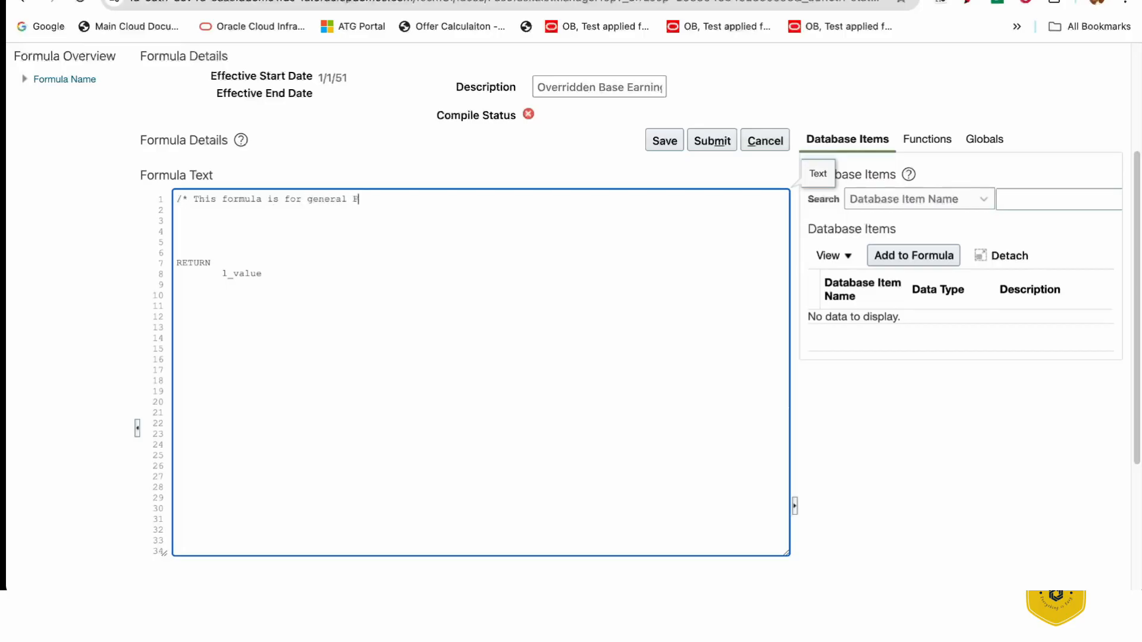
type("ayro")
key("BackSpace")
key("BackSpace")
type("ment */")
key("Return")
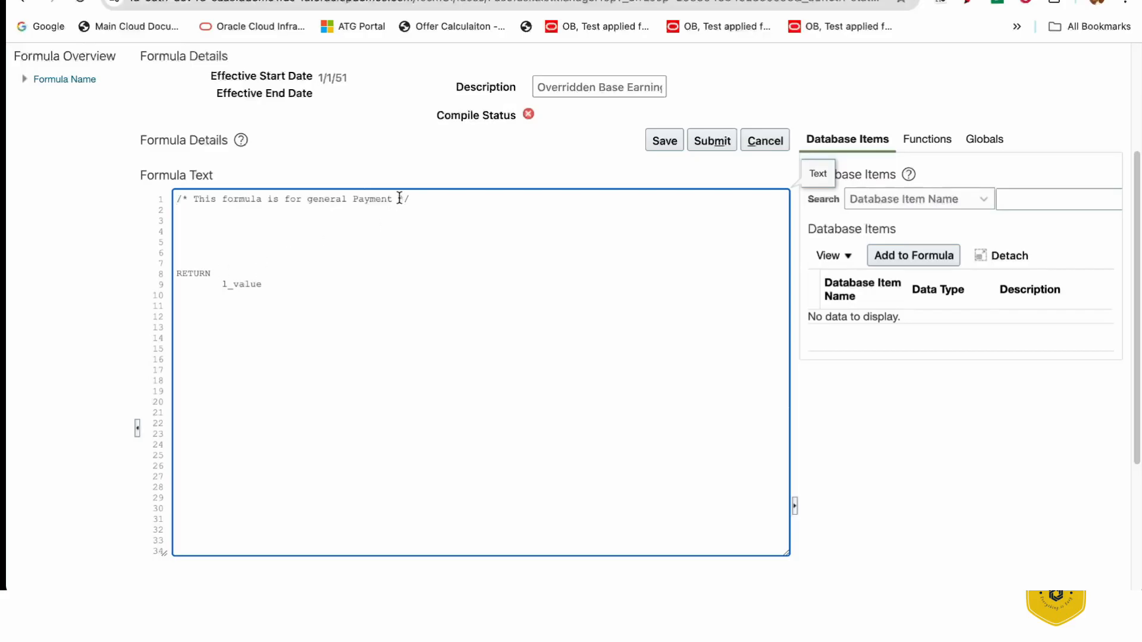
Move the closing comment mark to its own line and add a dashed separator line beneath the comment's description.
left_click_drag(398, 199, 421, 198)
left_click_drag(189, 199, 169, 202)
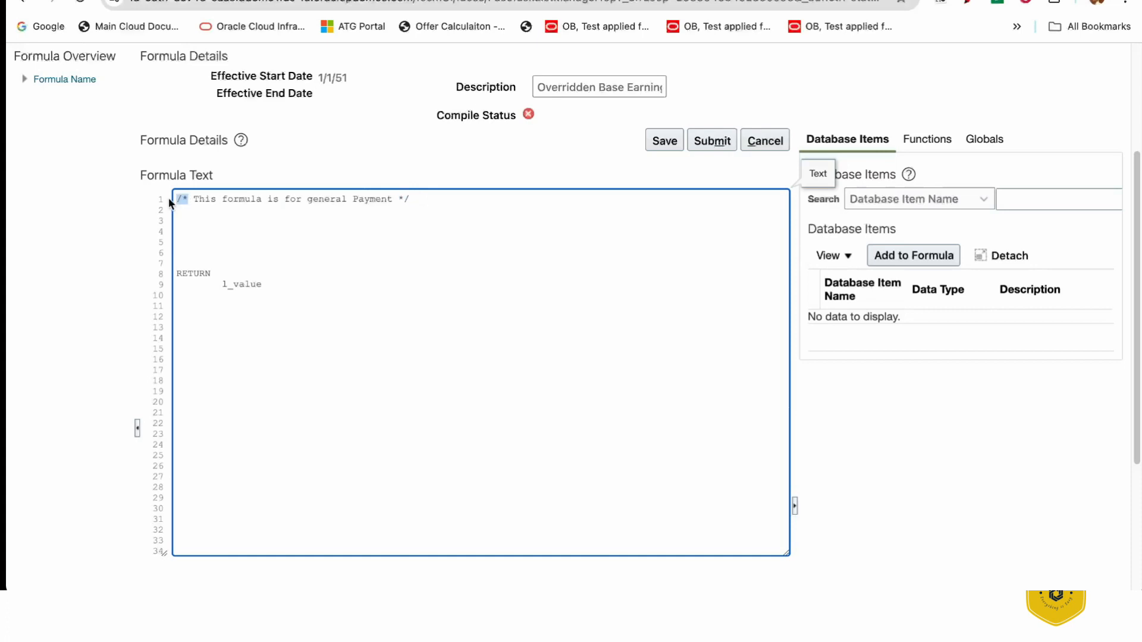
left_click(239, 238)
left_click(394, 200)
key("Return")
key("Up")
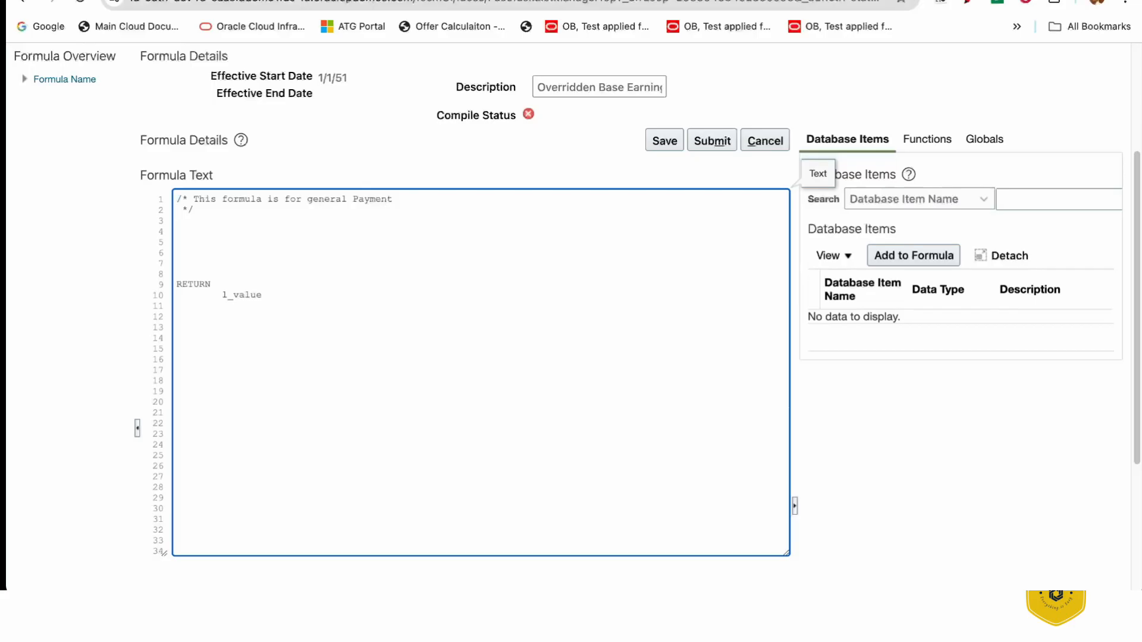
left_click(424, 196)
key("Return")
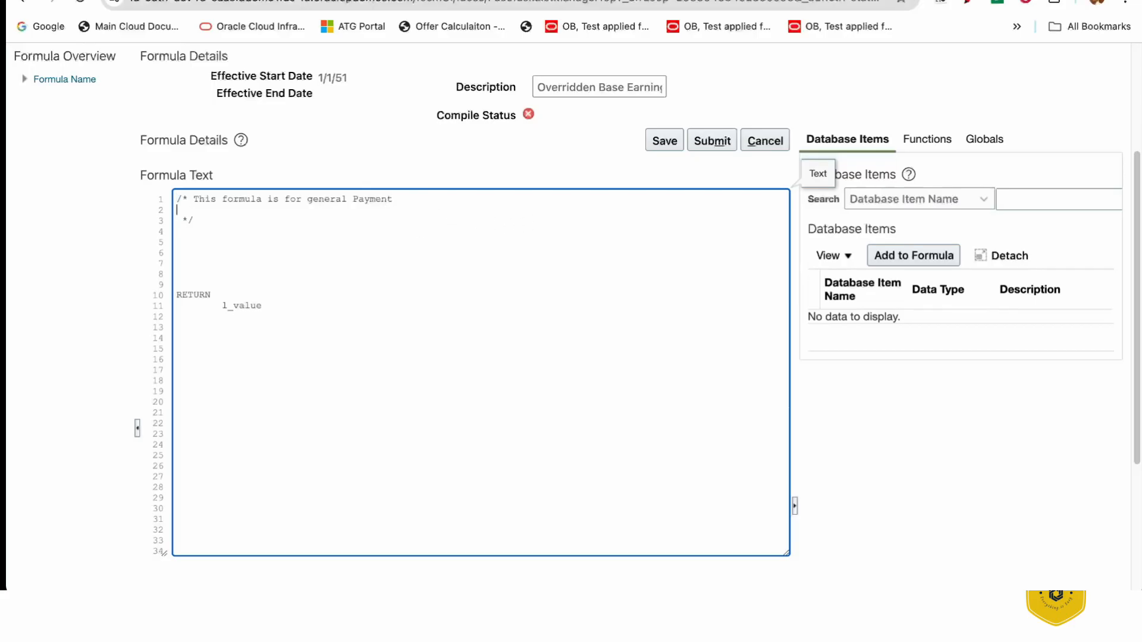
type("--------------------------------------")
key("Return")
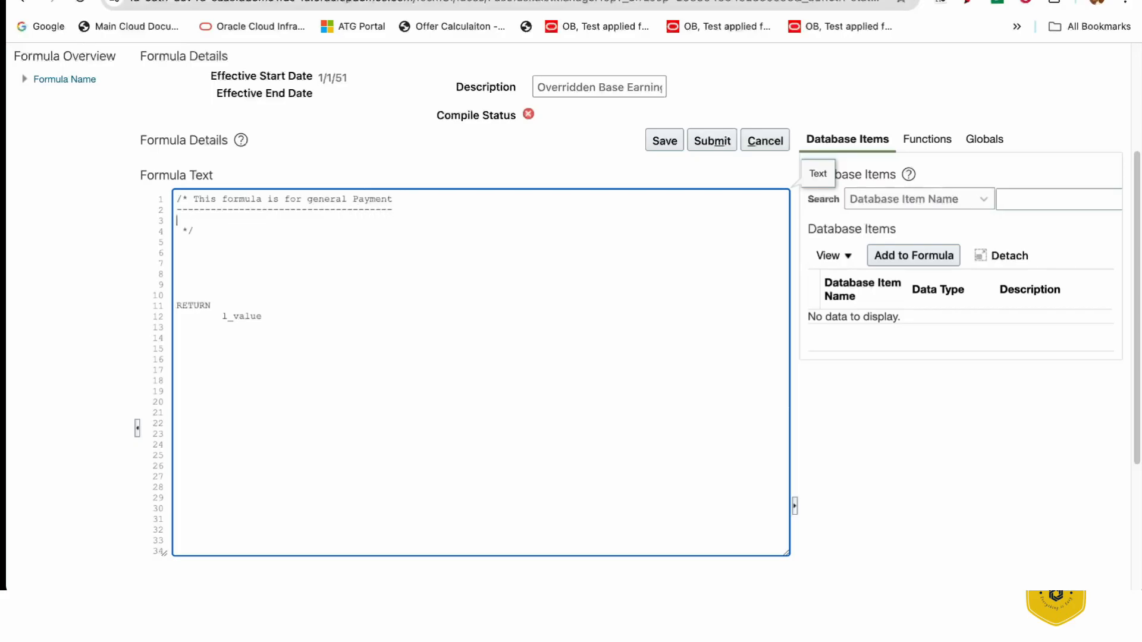
Add "Create by - SAB" below the dashed separator, with the closing comment mark on the same line.
type("Create by - SAB")
key("Down")
key("Down")
key("Up")
key("Left")
key("Left")
key("BackSpace")
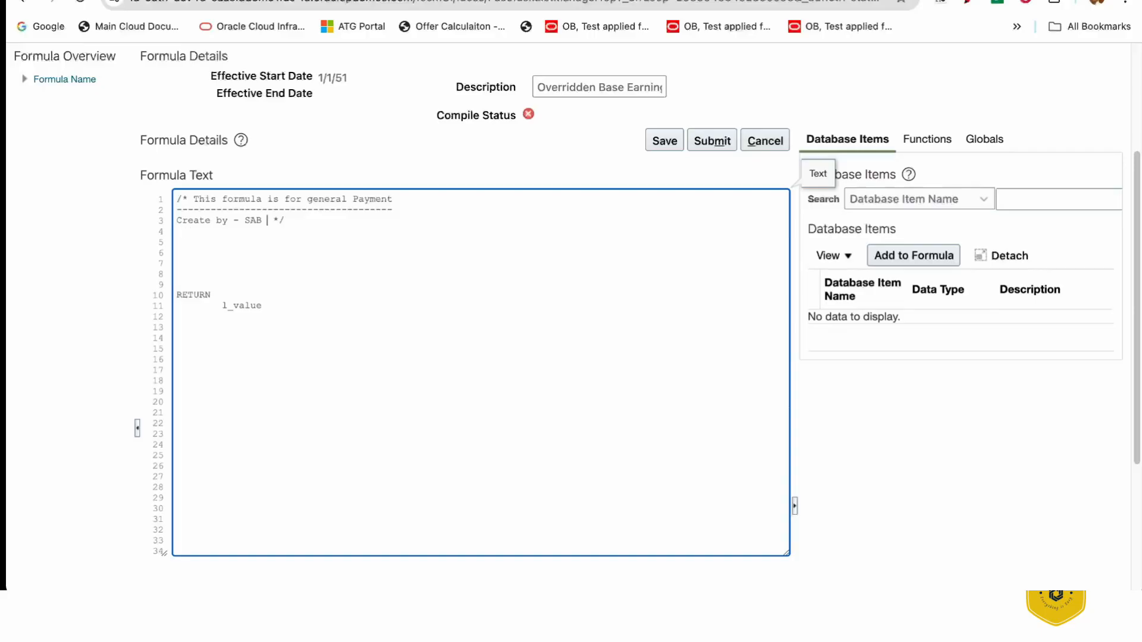
Add the statement "DEFAULT for AMOUNT is 0" below the comment block.
left_click(211, 256)
type("DEF")
key("BackSpace")
type("FAUKT")
key("BackSpace")
key("BackSpace")
key("BackSpace")
type("LT for AMOUNT")
type("is 0")
key("Return")
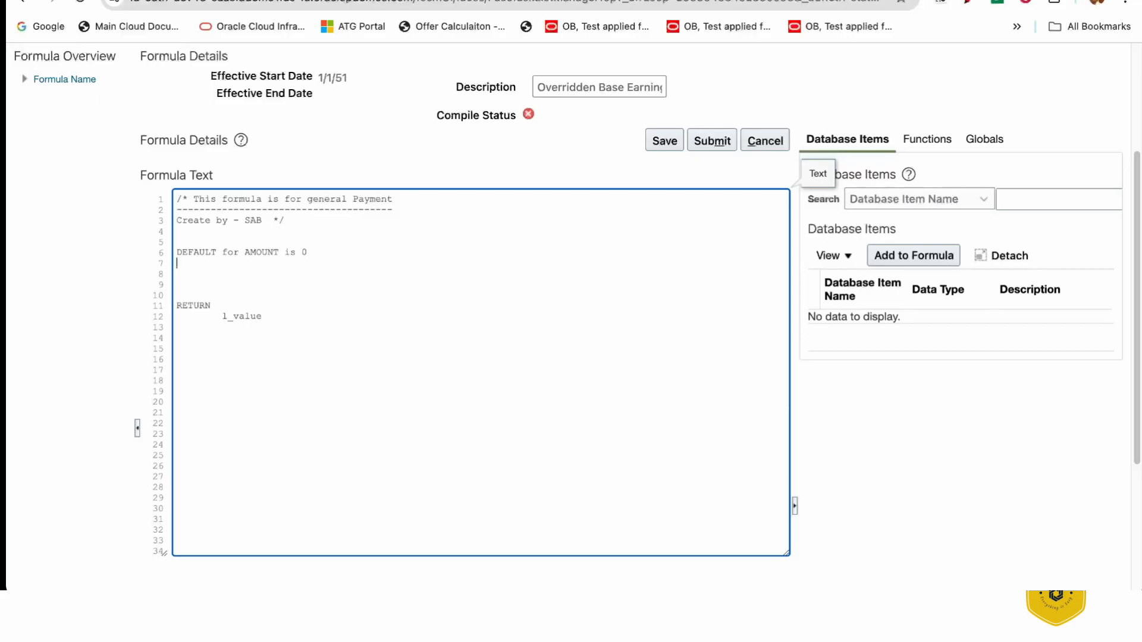
Add the statement "Default for RATE is 0" directly below the AMOUNT default, correcting the misspelled keyword.
type("DEFUALT F")
type("or RA")
type("TE is ")
type("0")
left_click_drag(216, 262, 194, 263)
type("ALT")
key("BackSpace")
key("BackSpace")
type("Ult")
Add the line "INPUTS ARE AMOUNT , RATE" below the default statements.
left_click(208, 279)
key("Return")
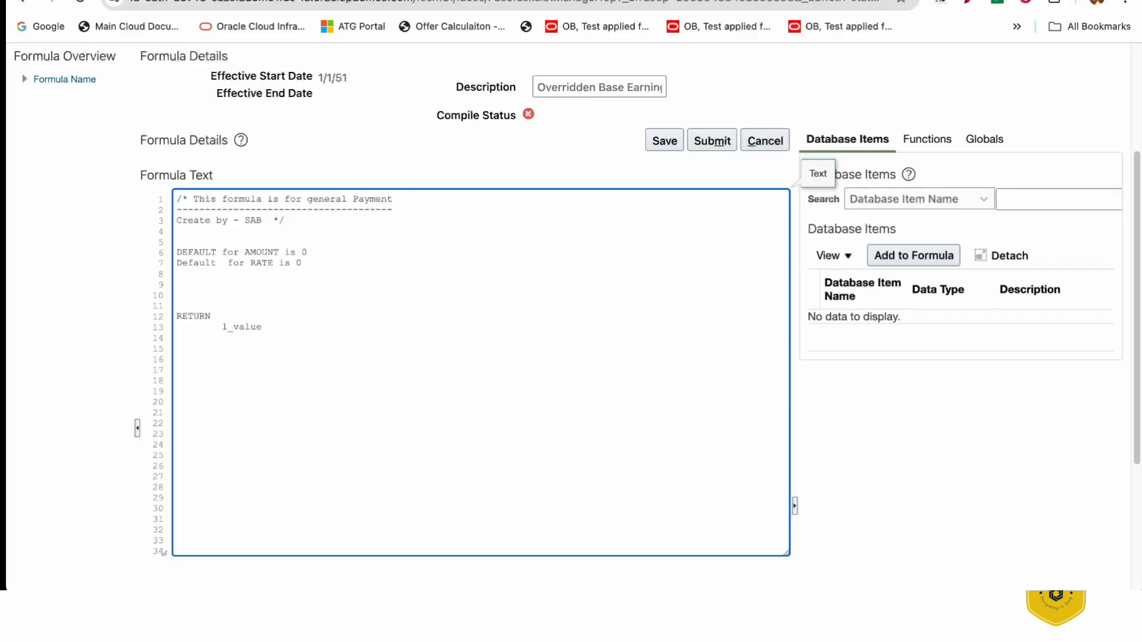
type("IPUT")
key("BackSpace")
key("BackSpace")
key("BackSpace")
key("BackSpace")
type("UNPUTS ARE AMOUNT , RATE")
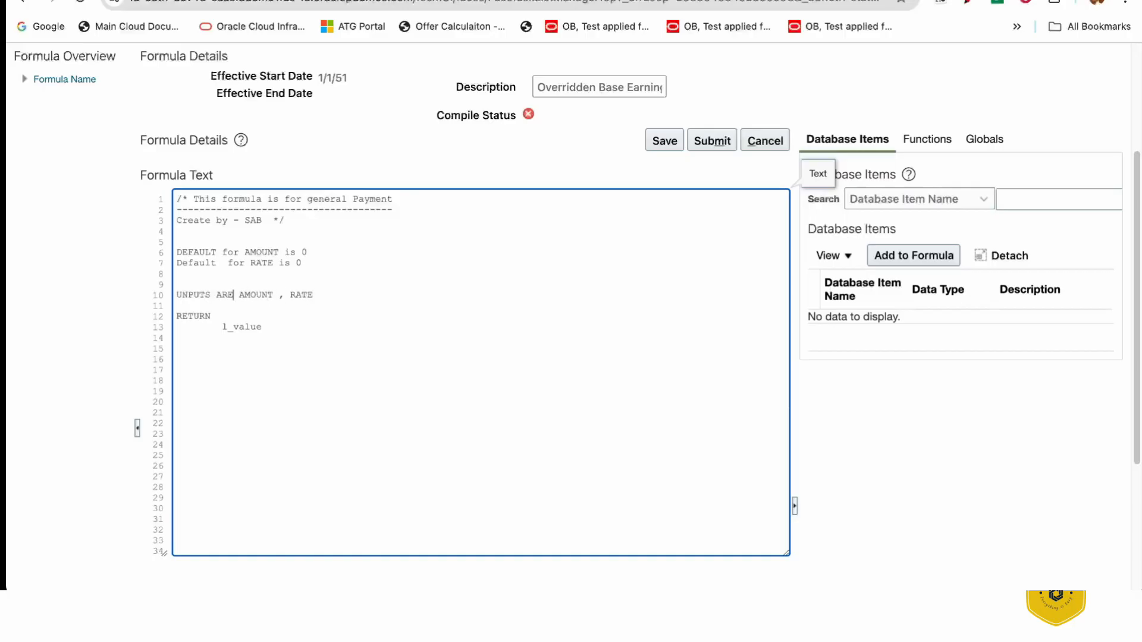
left_click_drag(181, 294, 176, 295)
type("I")
Add blank lines after the INPUTS statement and write the assignment "l_amount = AMOUNT" below it.
left_click(347, 295)
key("Return")
key("Return")
key("Return")
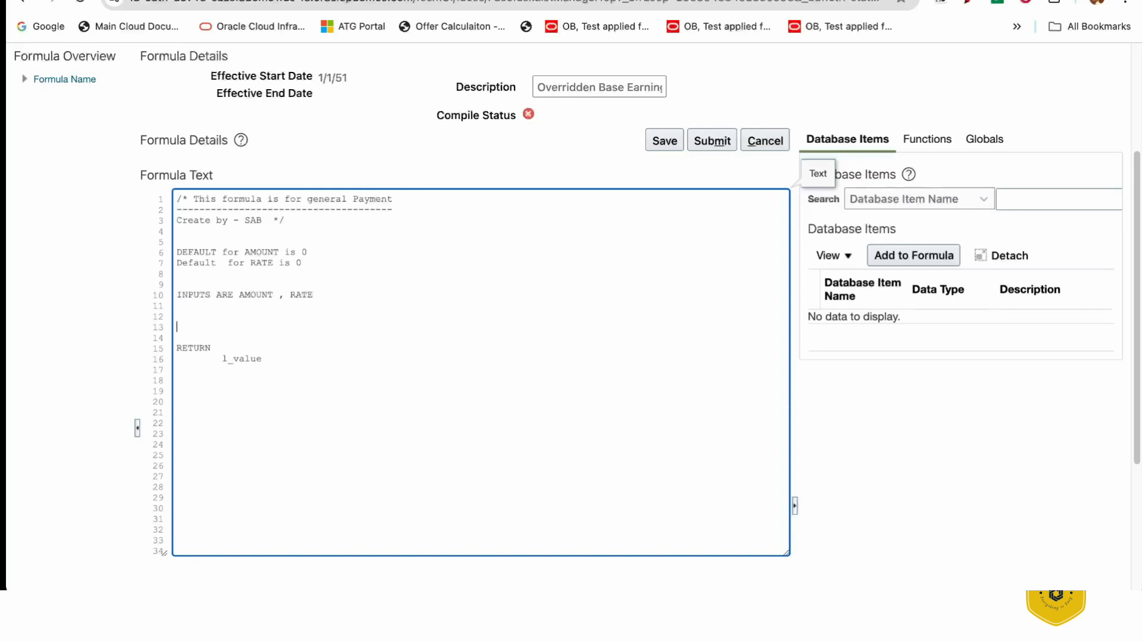
key("Up")
key("Up")
key("Up")
key("Up")
key("Up")
key("Up")
key("Up")
key("Down")
key("Down")
key("Down")
key("Down")
key("Down")
key("Down")
type("l_amount = AMOUNT")
Add the assignment "l_rate = RATE" directly beneath the l_amount line, with extra blank lines after it.
key("Return")
key("Return")
type("l")
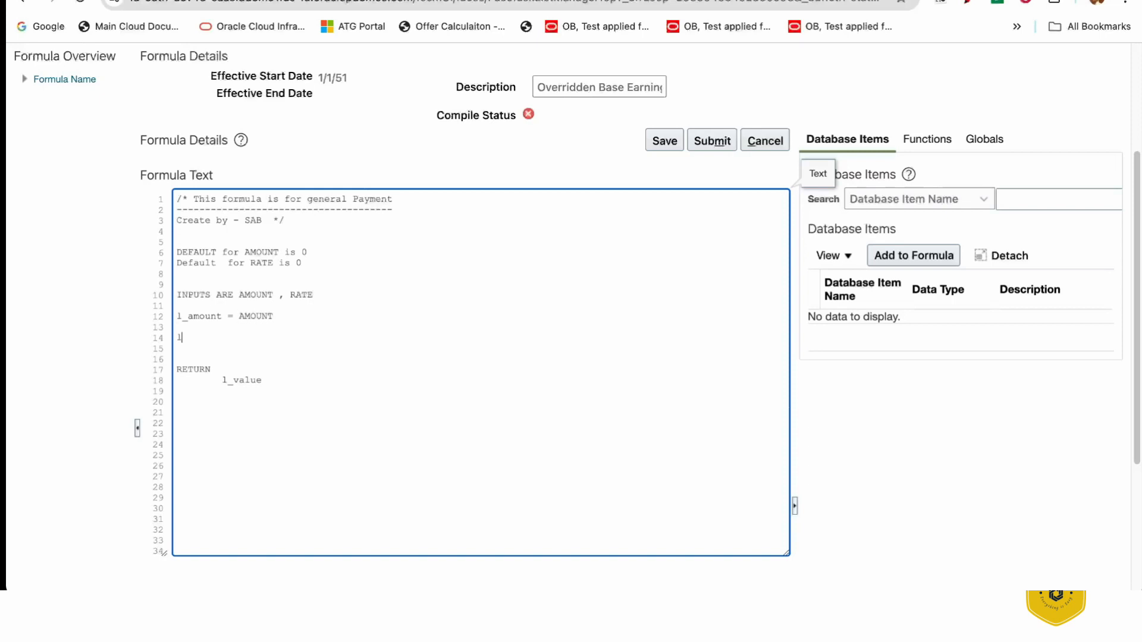
type("_rate = RATE")
left_click(192, 327)
left_click(177, 337)
key("BackSpace")
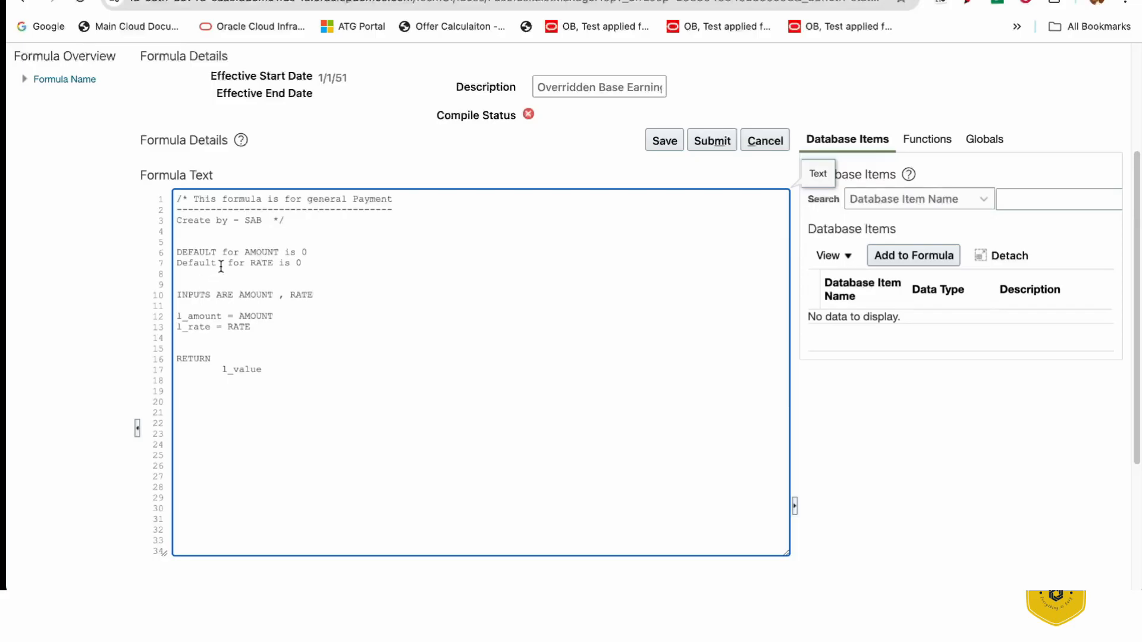
left_click(259, 327)
key("Return")
key("Return")
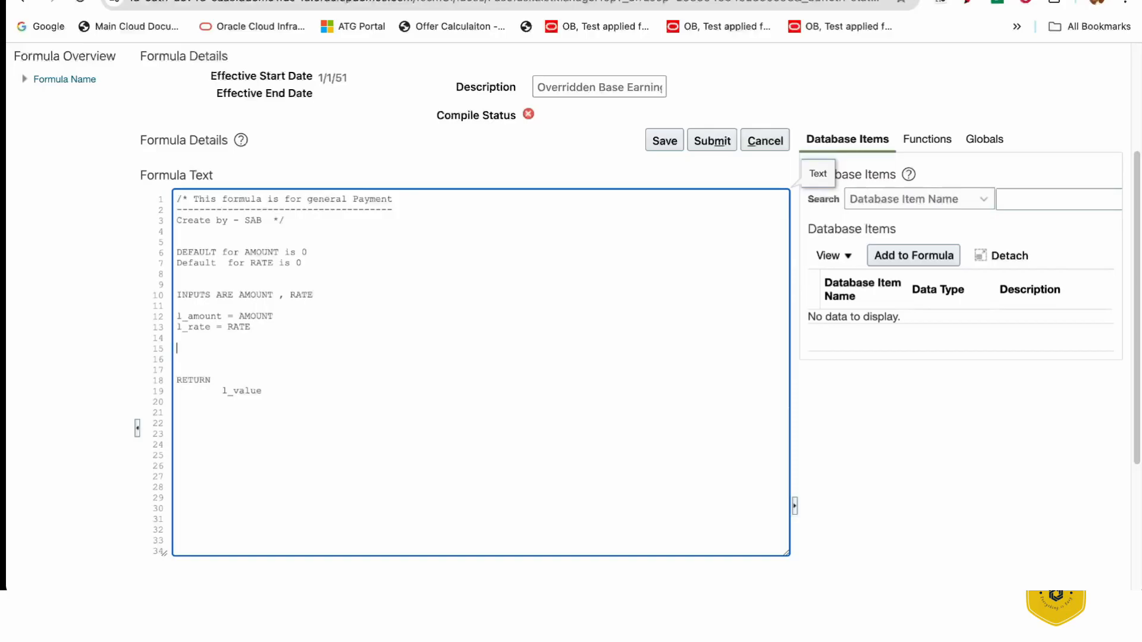
Add the calculation "l_value = l_amount * (l_rate/100)" on the blank line between the l_rate assignment and RETURN.
type("l")
type("_value")
type("= l")
type("_amliu")
key("BackSpace")
key("BackSpace")
key("BackSpace")
type("ount * (lrat")
key("BackSpace")
key("BackSpace")
key("BackSpace")
type("_")
type("rate")
type("*")
key("BackSpace")
type("/100)")
left_click_drag(335, 348, 302, 348)
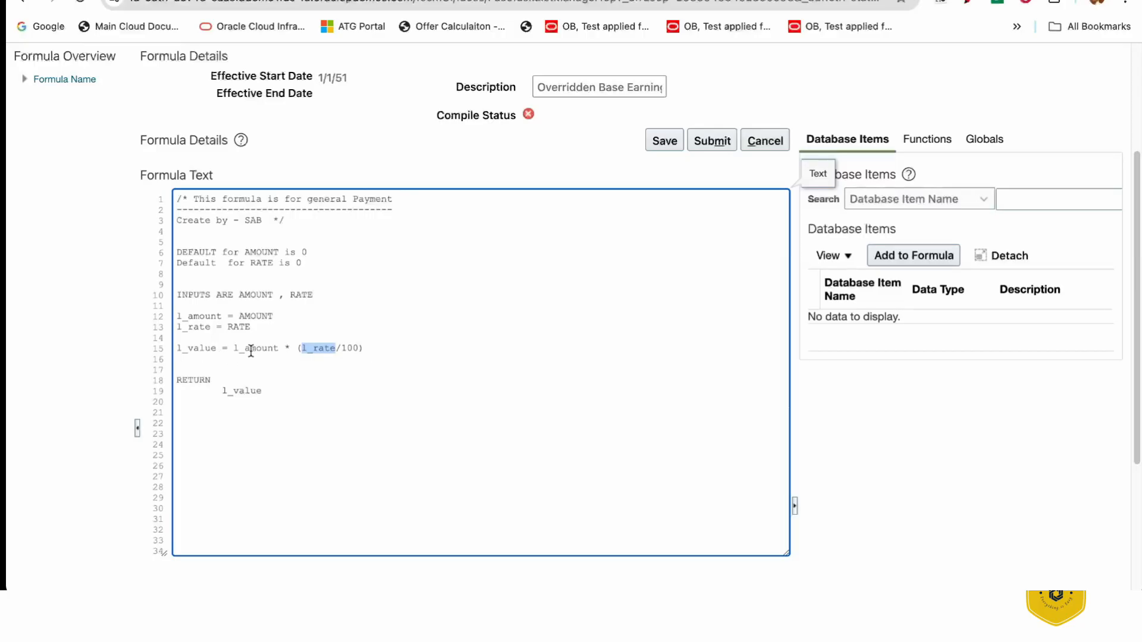
left_click_drag(236, 348, 286, 349)
left_click(257, 361)
Change the keyword INPUTS to INPUT in the line 10 statement, and save and submit the formula.
left_click(216, 296)
key("BackSpace")
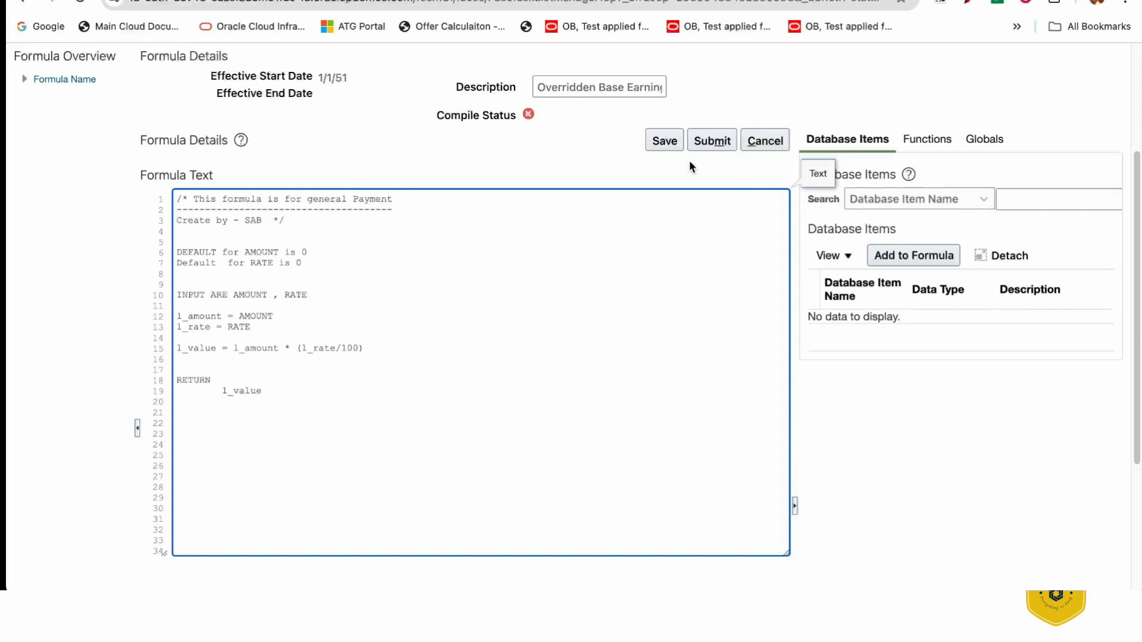
left_click(656, 143)
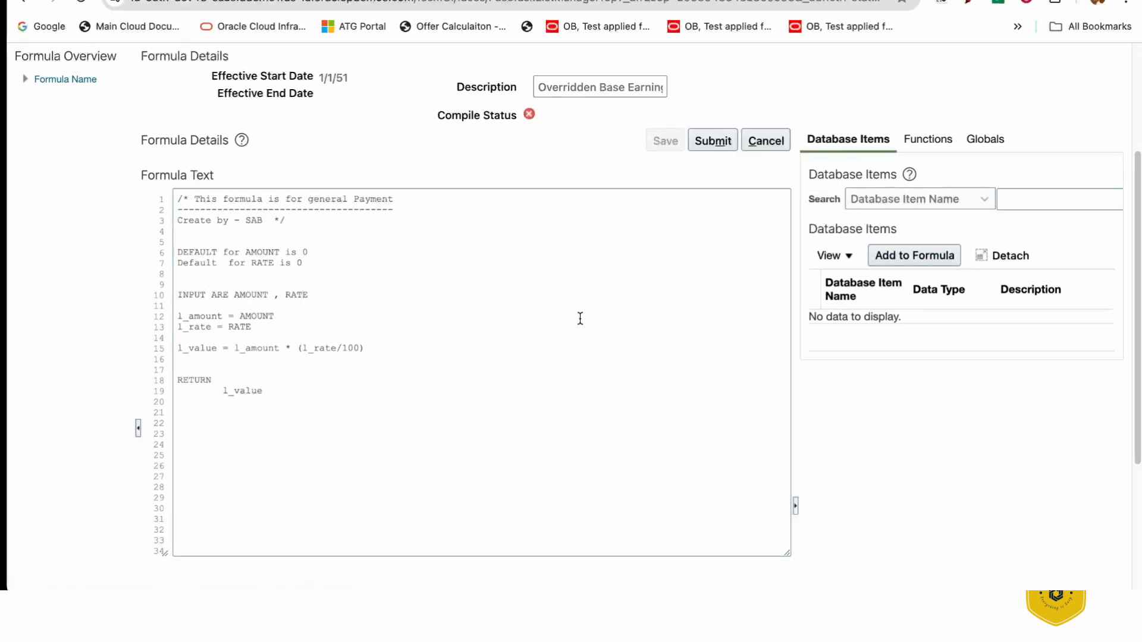
left_click(714, 141)
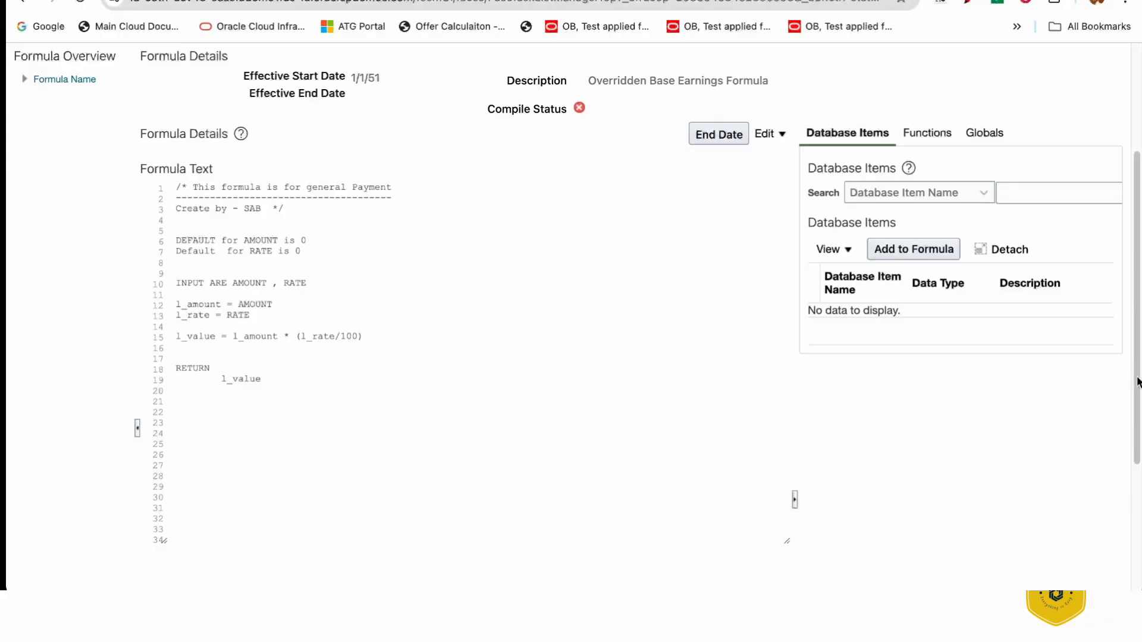
Compile the SA General Payment_EARN_BASE formula, refresh its compile status and check the compilation details for an error message.
scroll(1137, 382, "up", 5)
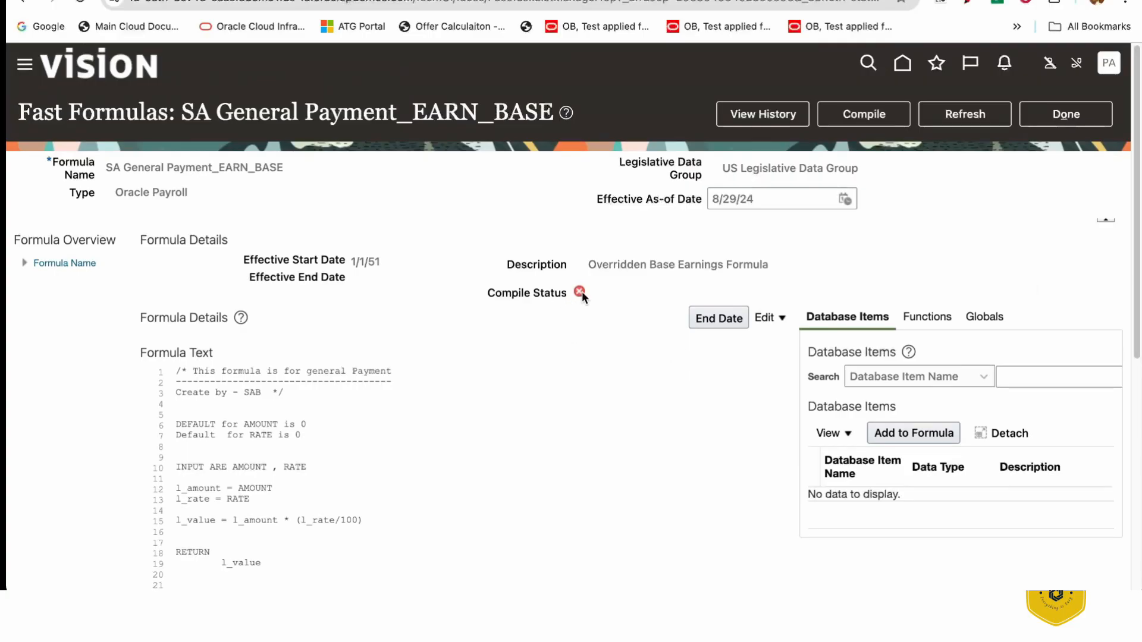
left_click(866, 113)
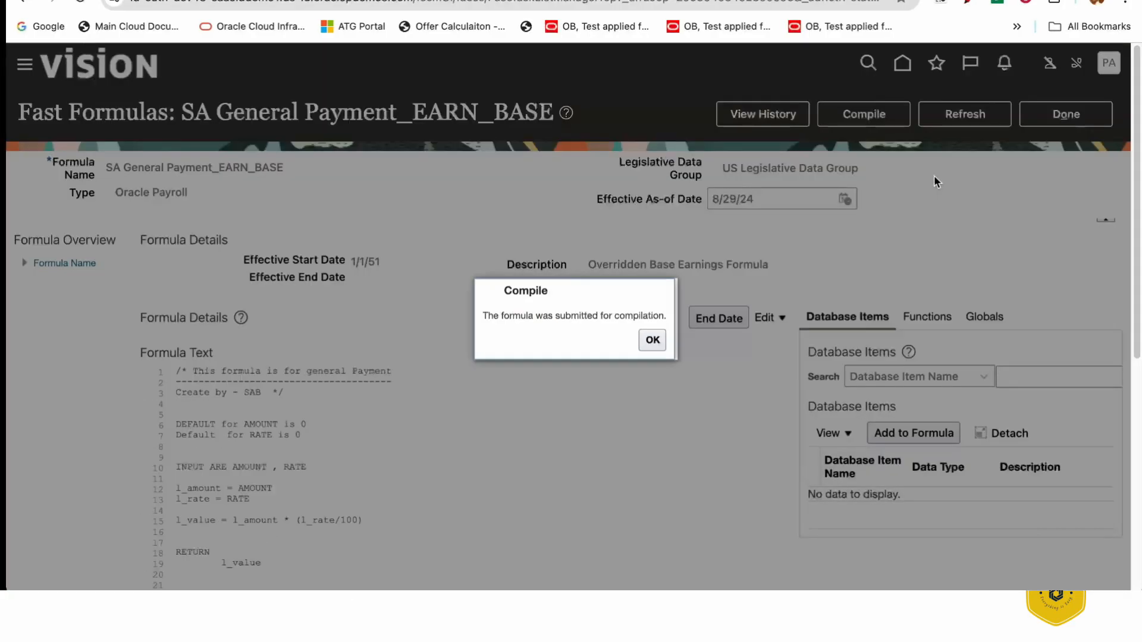
left_click(651, 341)
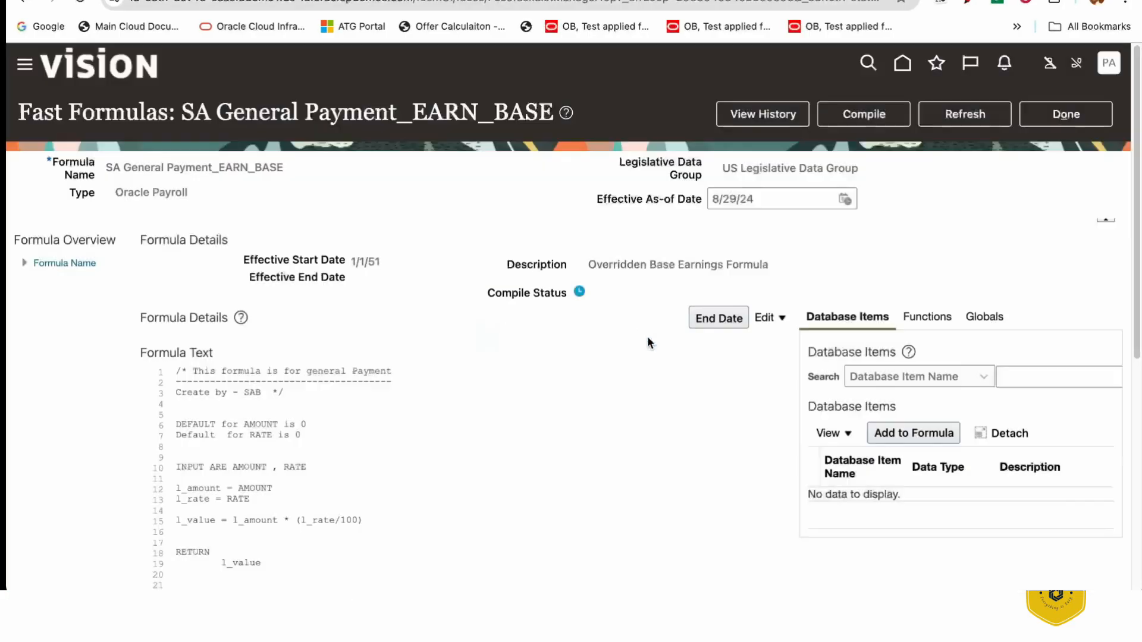
left_click(959, 119)
scroll(1136, 183, "down", 6)
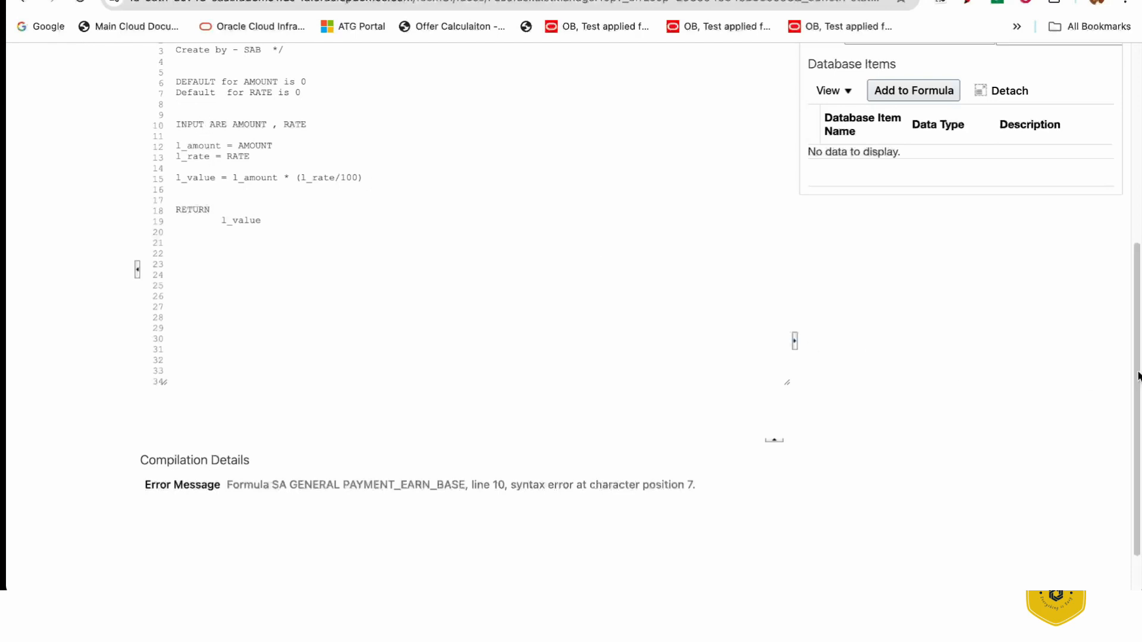
Reopen the formula text for editing and change INPUT to INPUTS in the line 10 statement.
scroll(1138, 376, "up", 4)
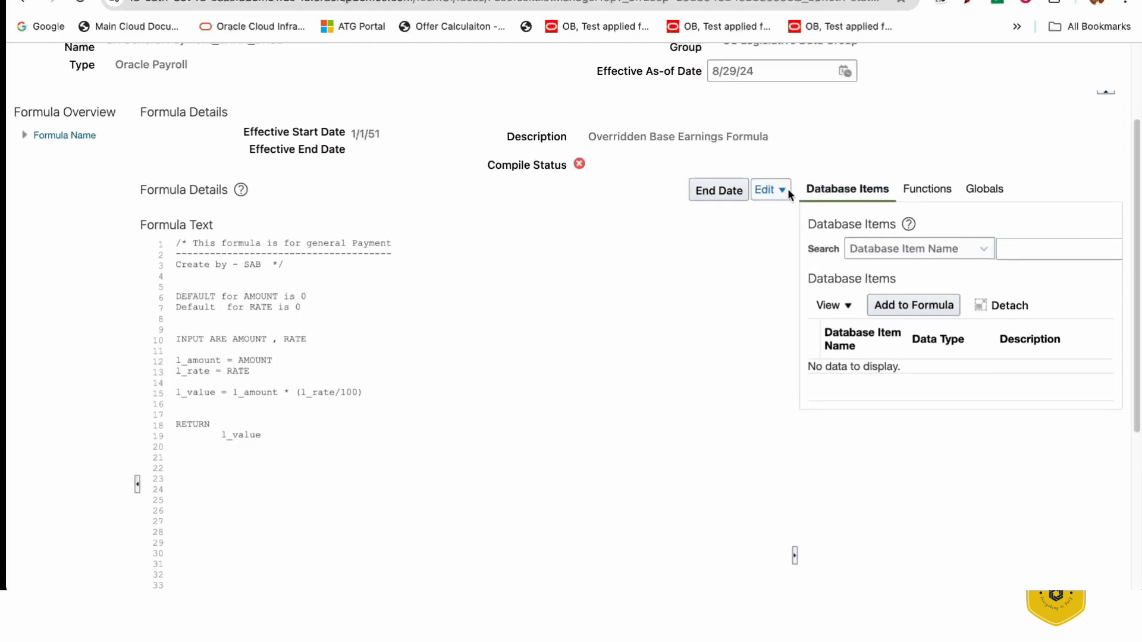
left_click(786, 189)
left_click(780, 215)
left_click(211, 341)
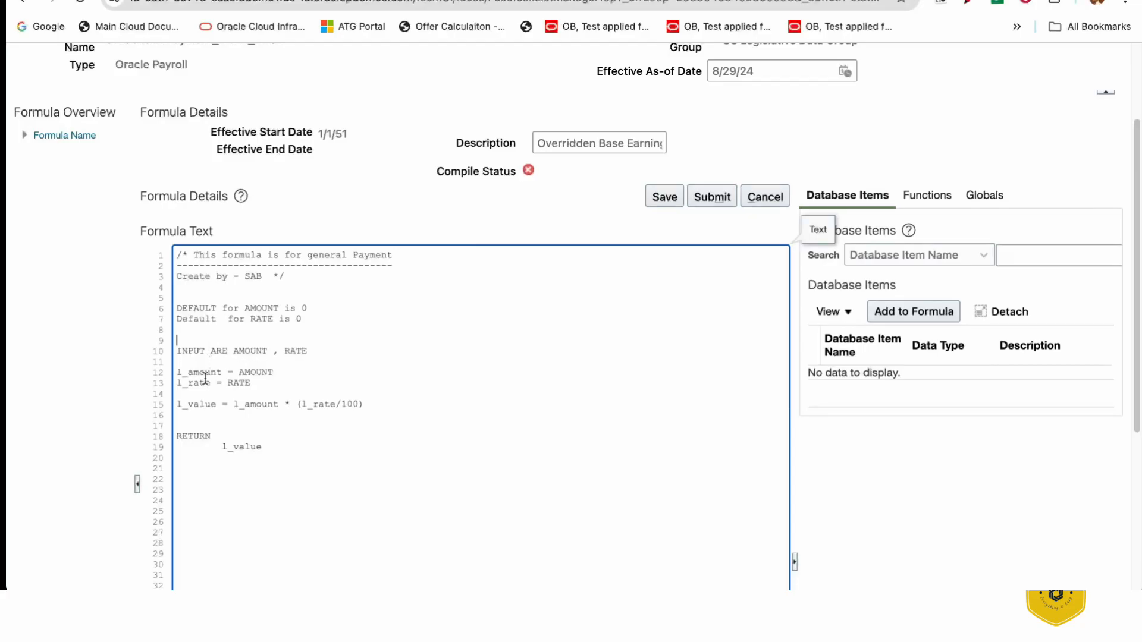
left_click(179, 351)
type("S")
Save and submit the corrected formula.
left_click_drag(1138, 289, 1138, 324)
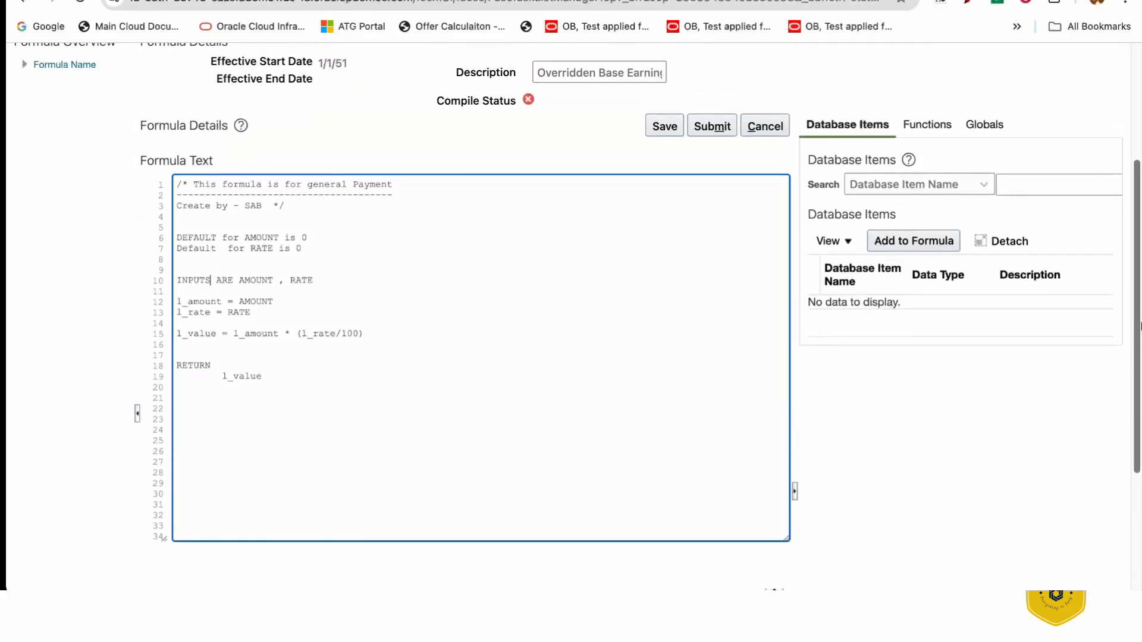
left_click(665, 127)
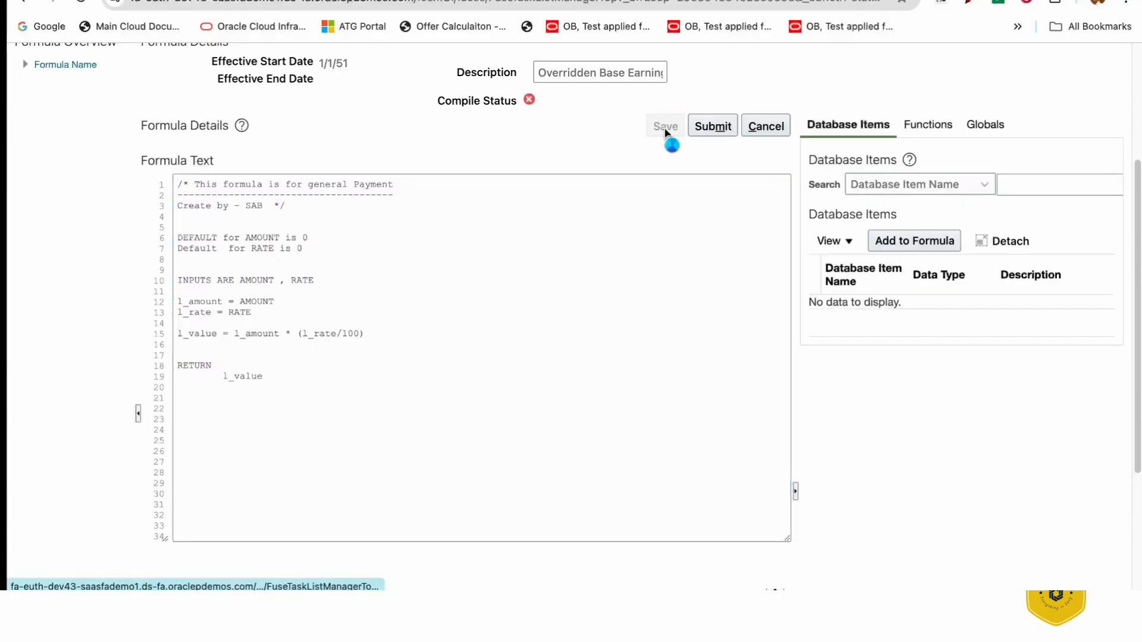
left_click(717, 127)
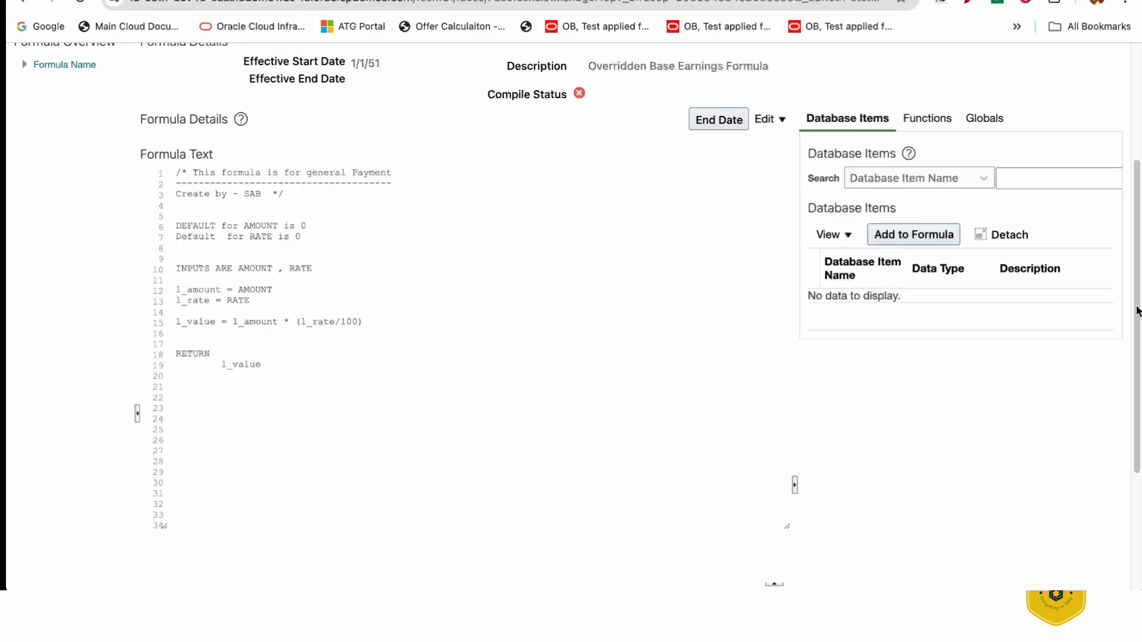
Compile the corrected SA General Payment_EARN_BASE formula and refresh the page until its compile status updates.
left_click_drag(1138, 311, 1136, 209)
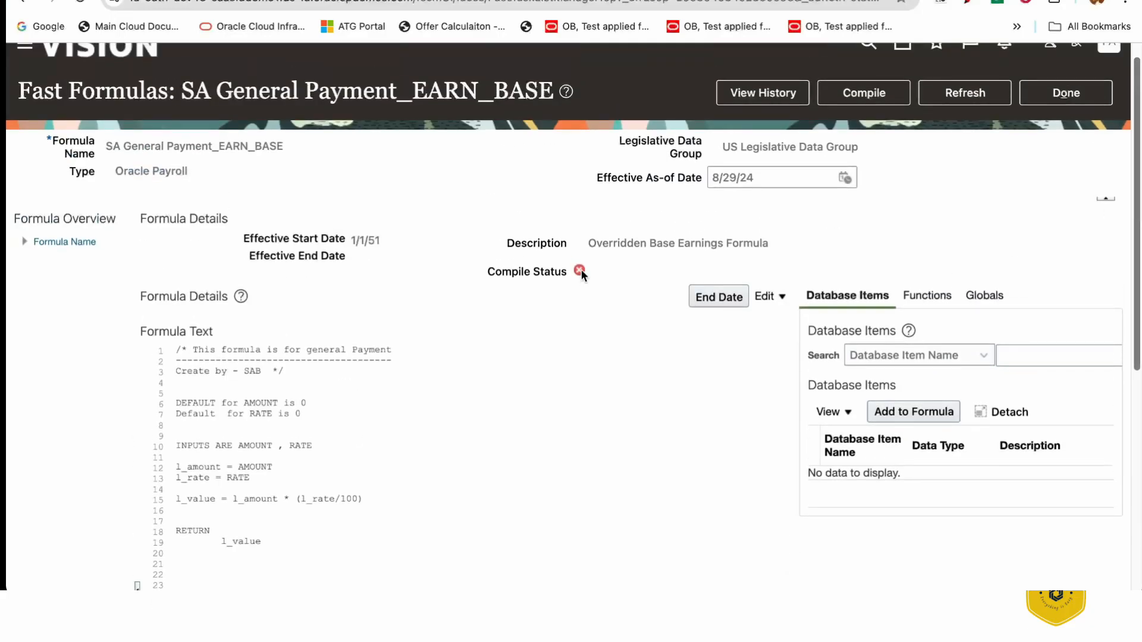
left_click(868, 94)
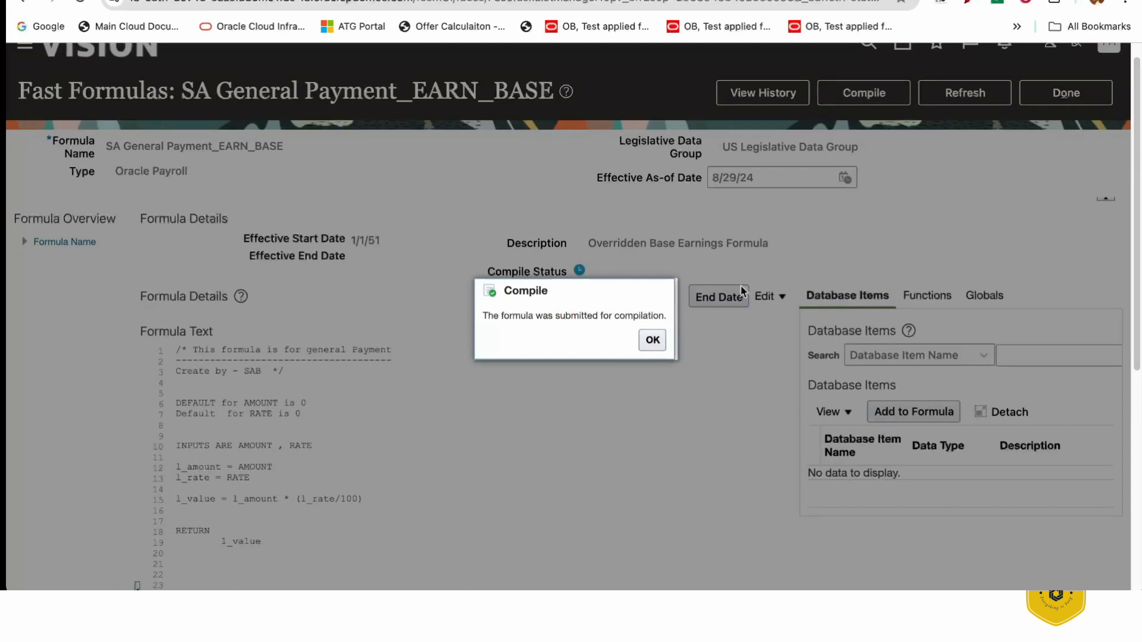
left_click(653, 340)
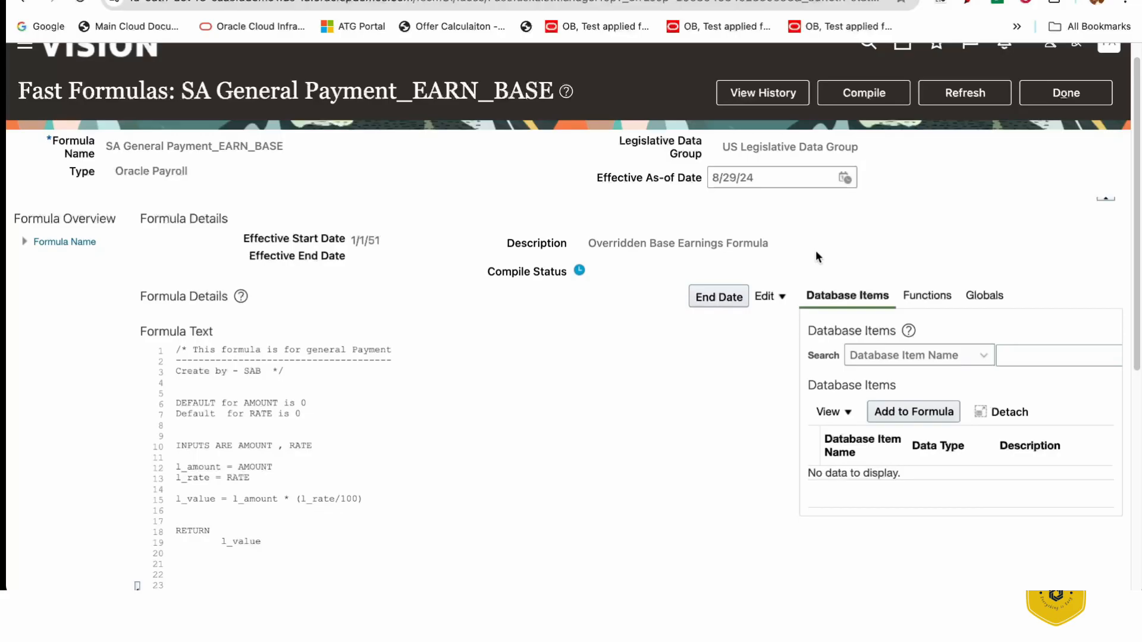
left_click(964, 95)
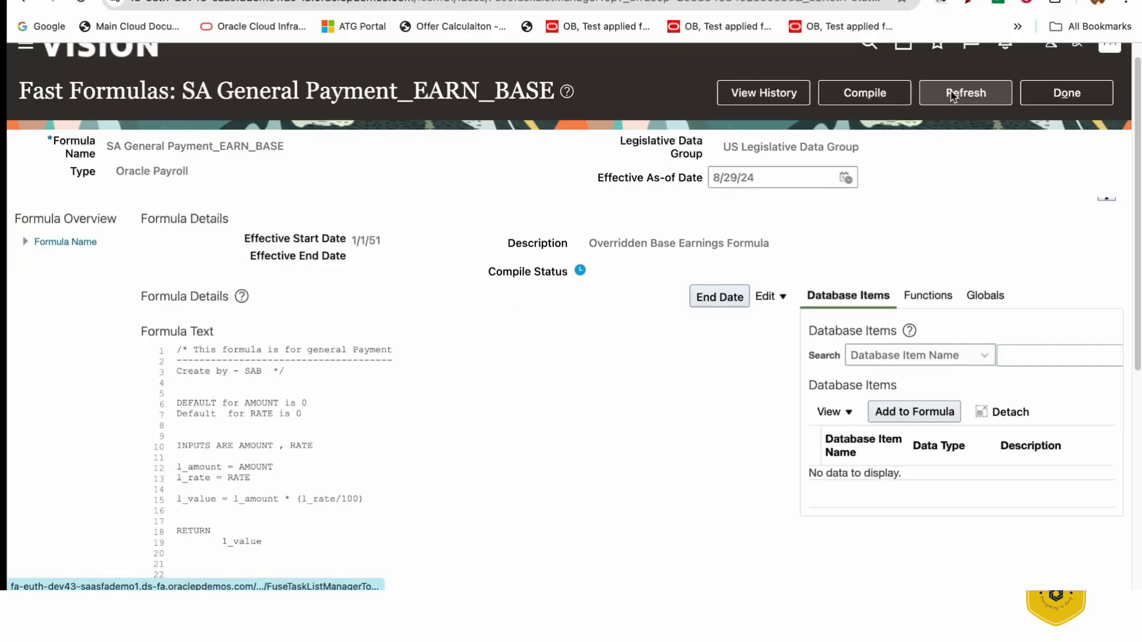
left_click(950, 94)
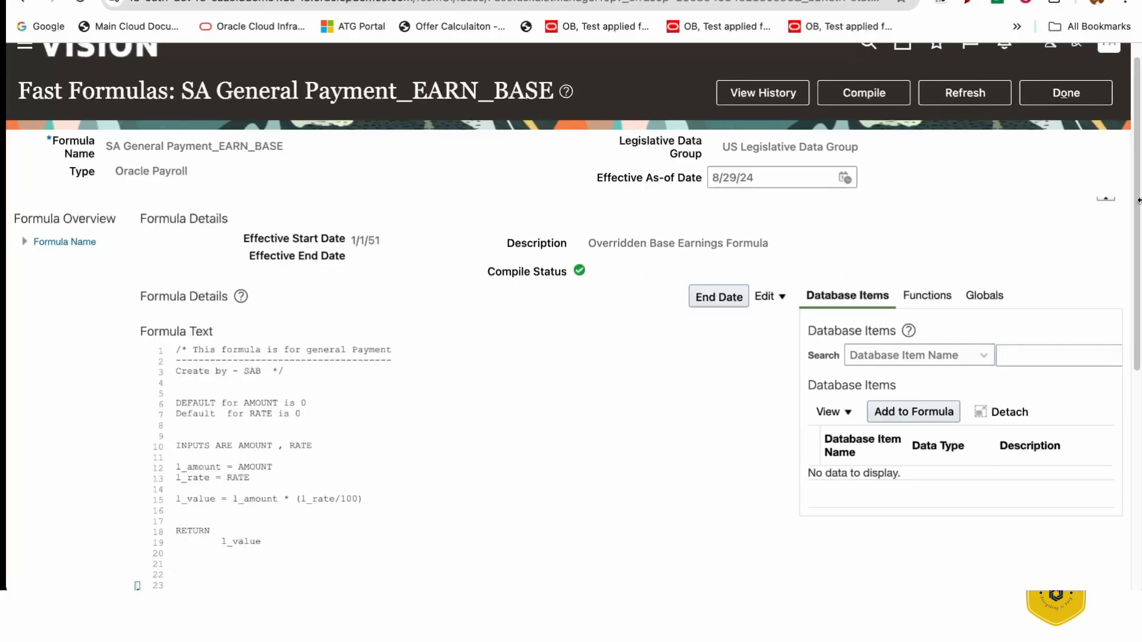
mouse_move(1138, 192)
left_mouse_down()
mouse_move(1113, 358)
mouse_move(1128, 198)
left_mouse_up()
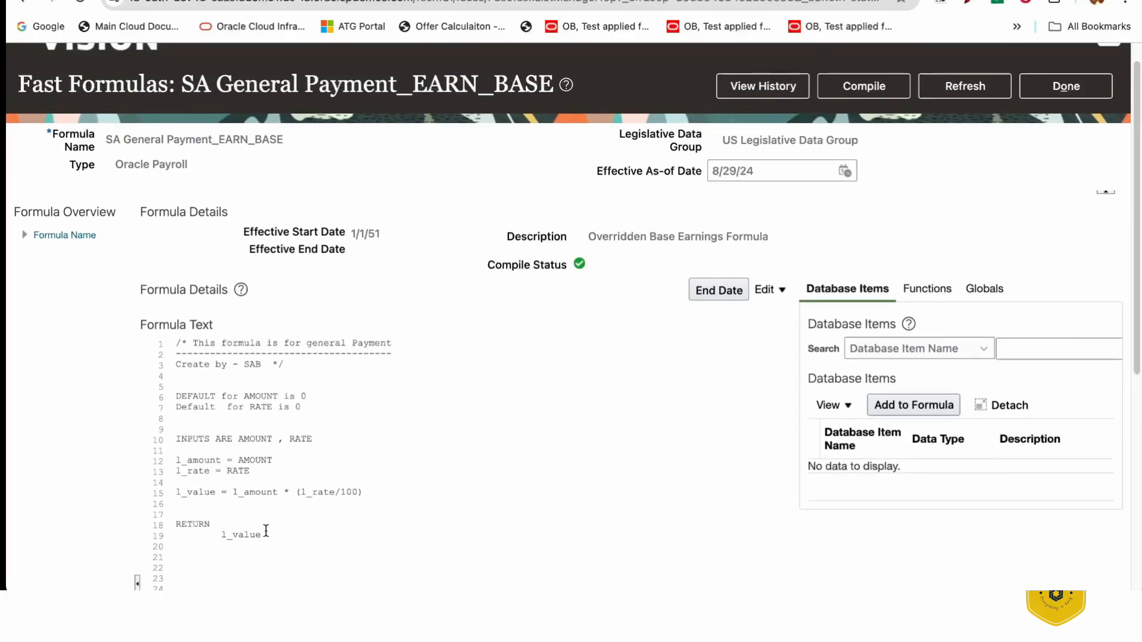
left_click_drag(257, 535, 177, 344)
left_click(351, 428)
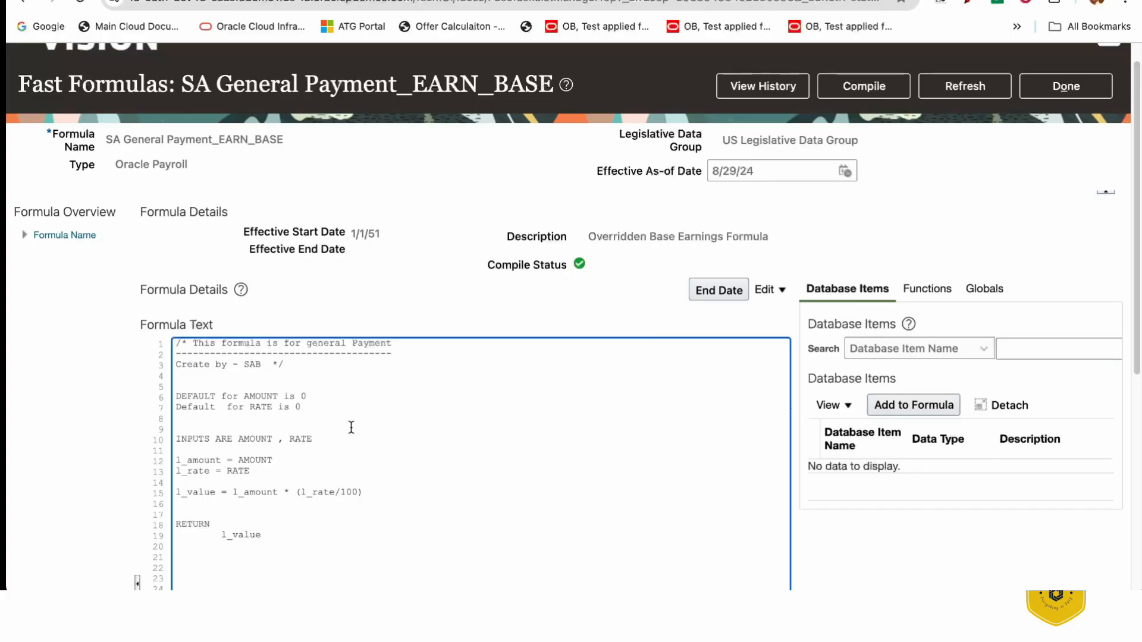
Close the formula and the Fast Formulas search, and open Person Management from the My Client Groups apps.
left_click(1069, 87)
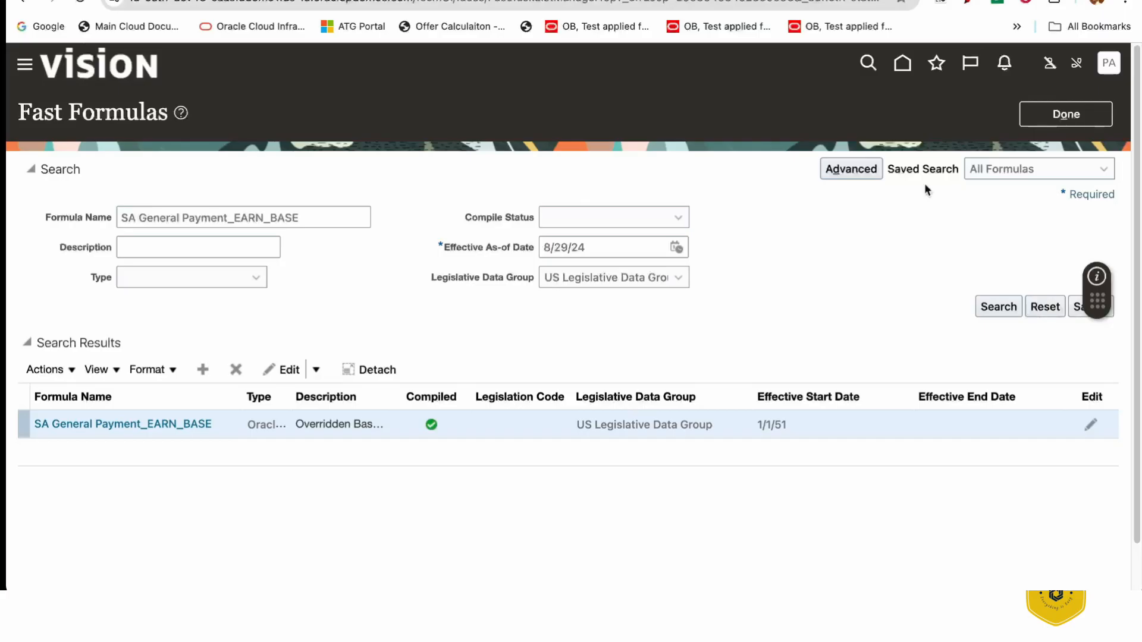
left_click(1076, 110)
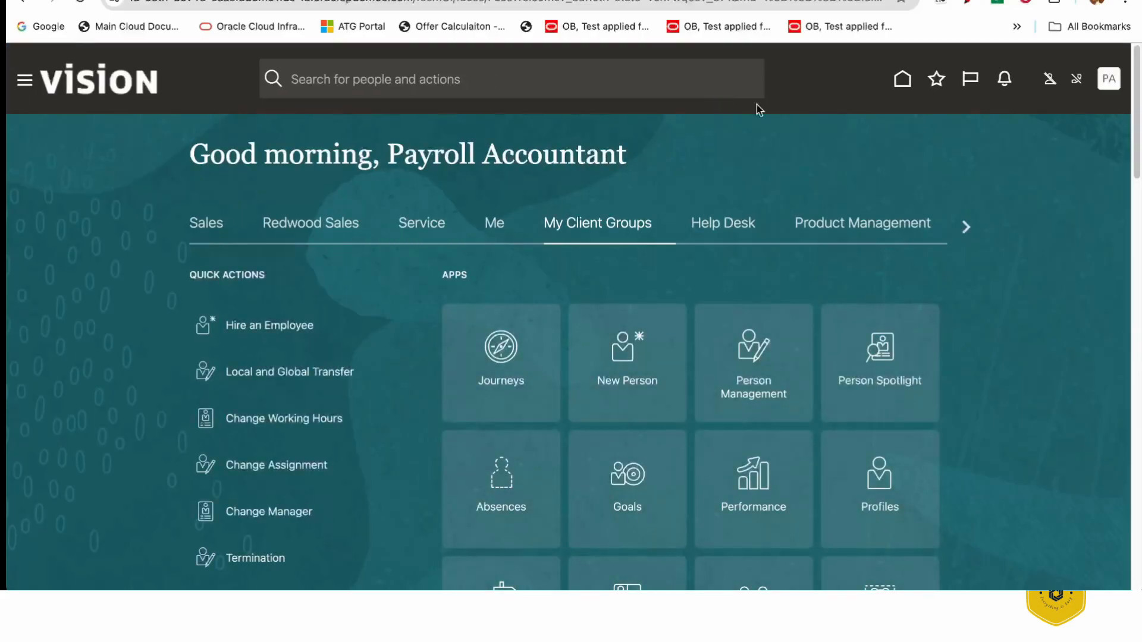
left_click_drag(1136, 160, 1136, 208)
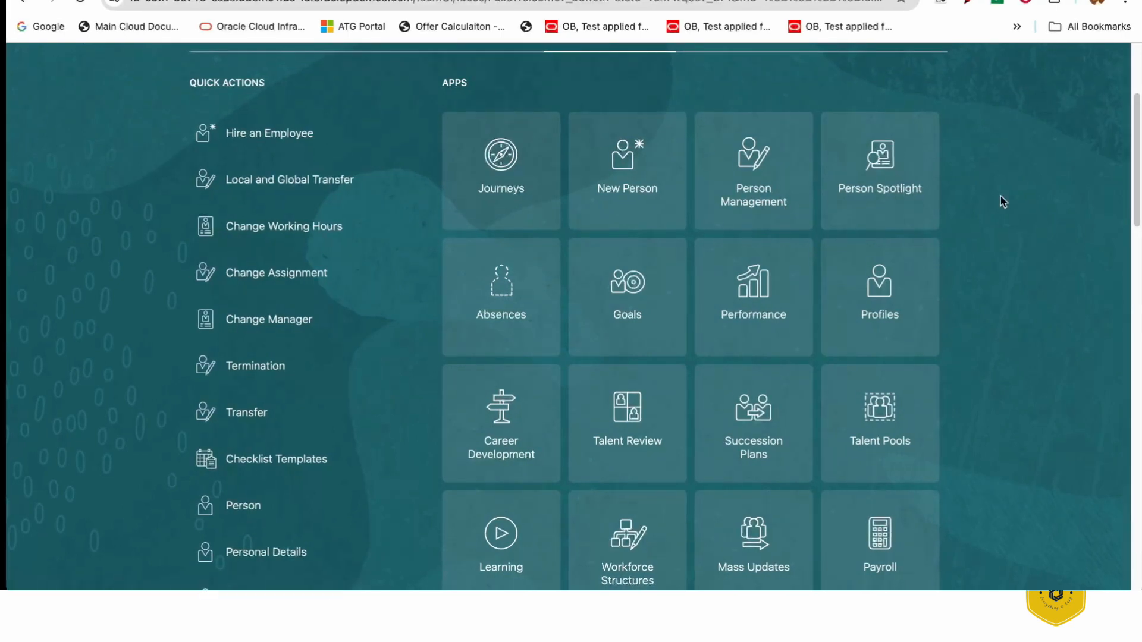
left_click(743, 171)
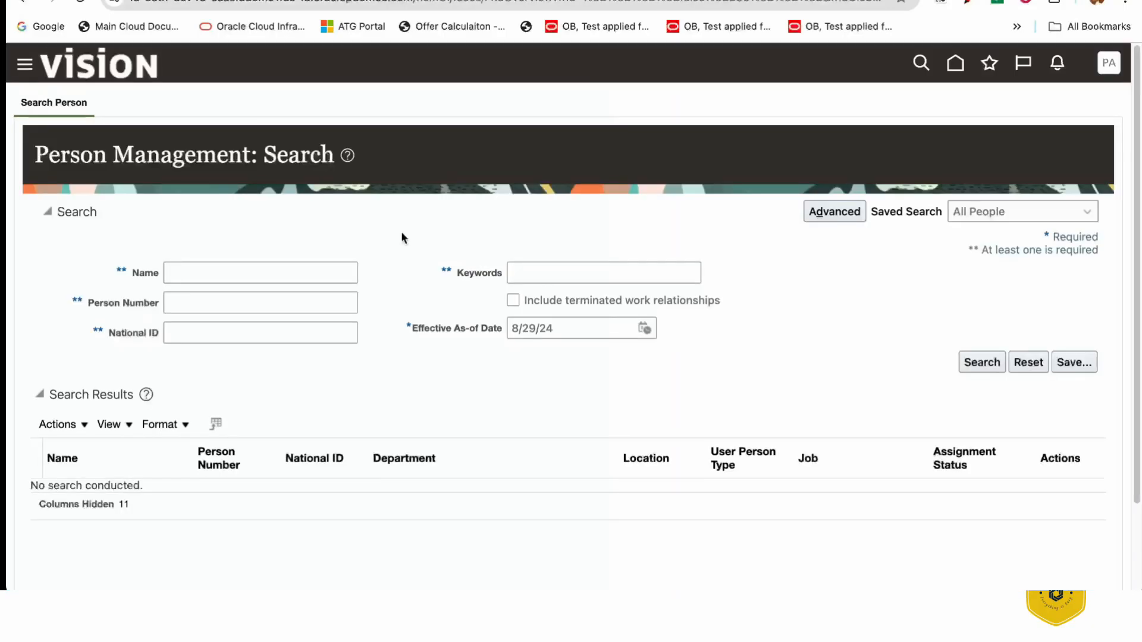
Search for the employee by person number and open the matching person record.
left_click(181, 297)
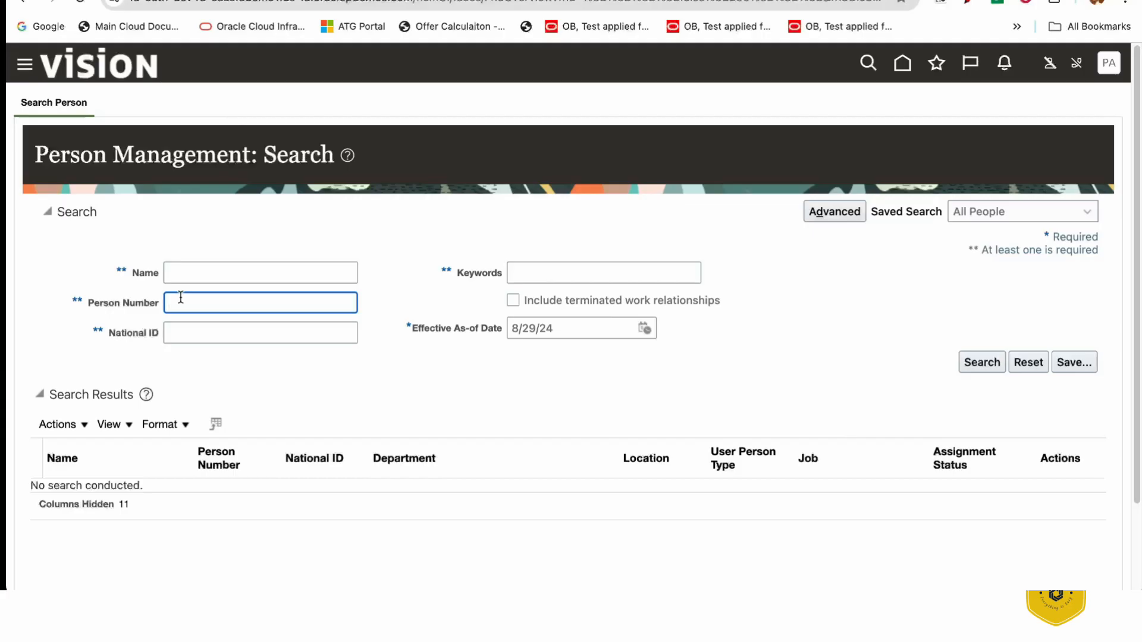
type("4253")
key("Return")
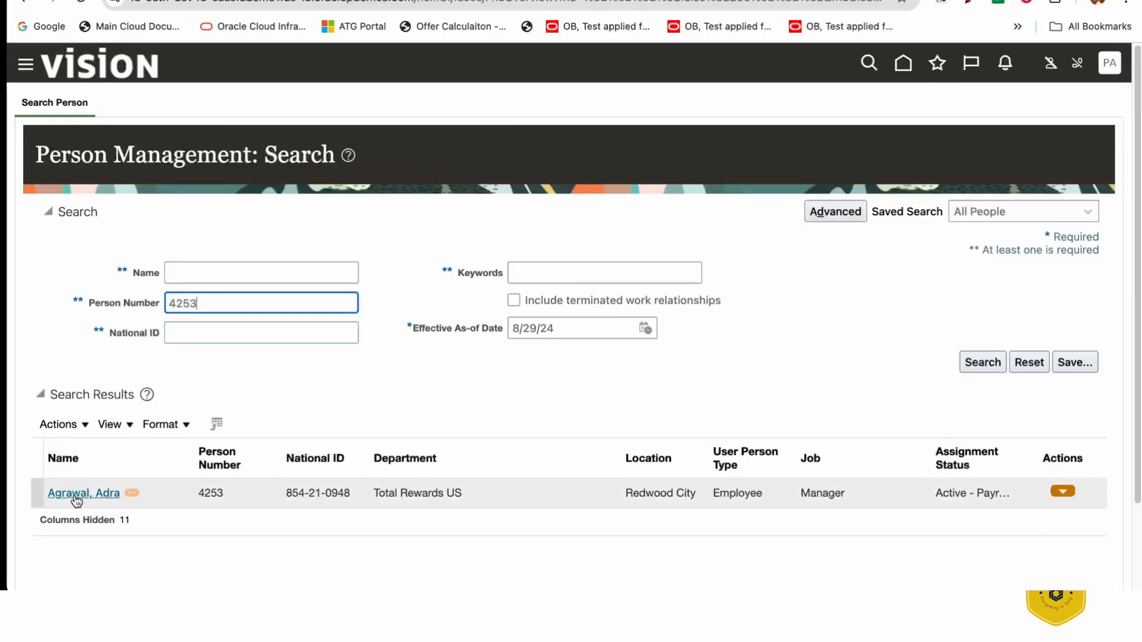
left_click(89, 493)
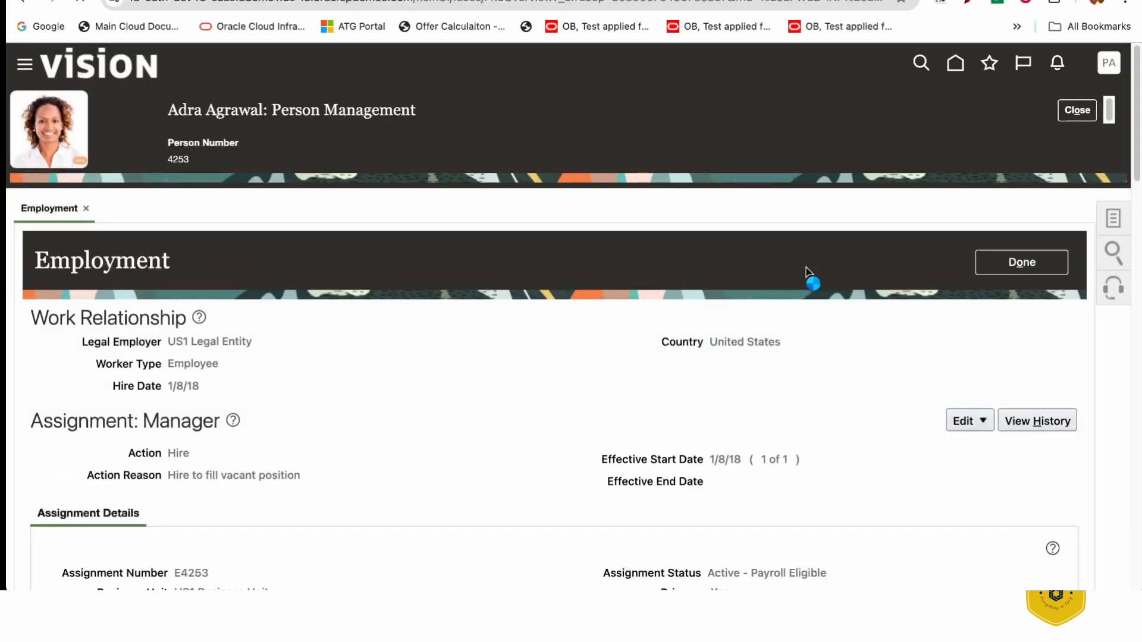
Open the employee's Payroll Relationships and check which payroll is assigned to the Manager assignment.
left_click_drag(1137, 147, 1137, 154)
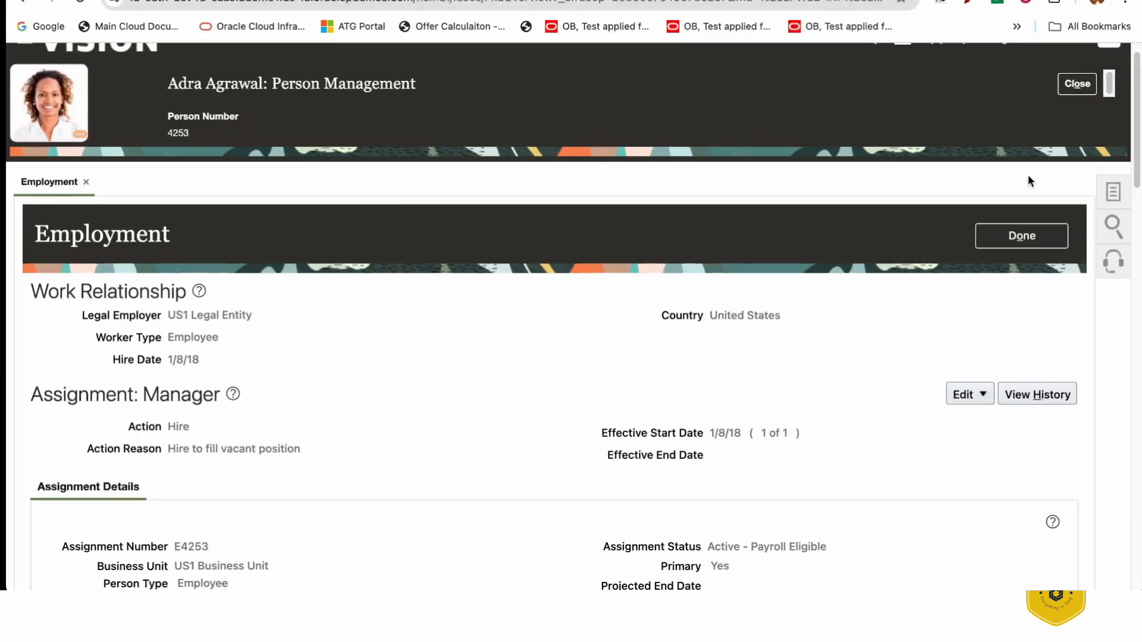
left_click(1114, 193)
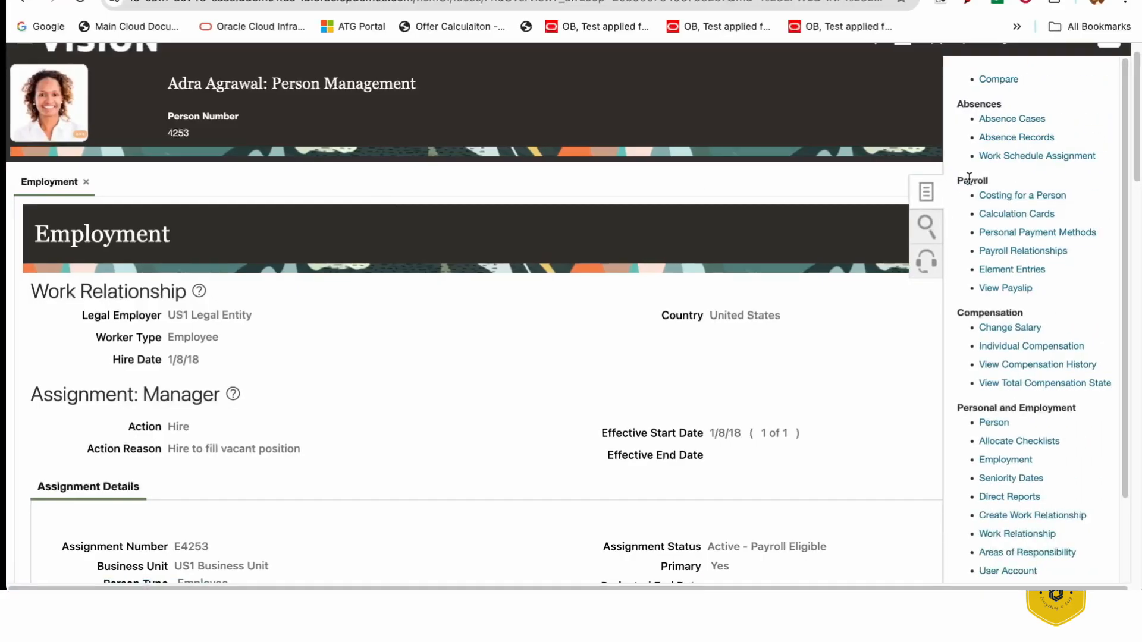
left_click(1022, 253)
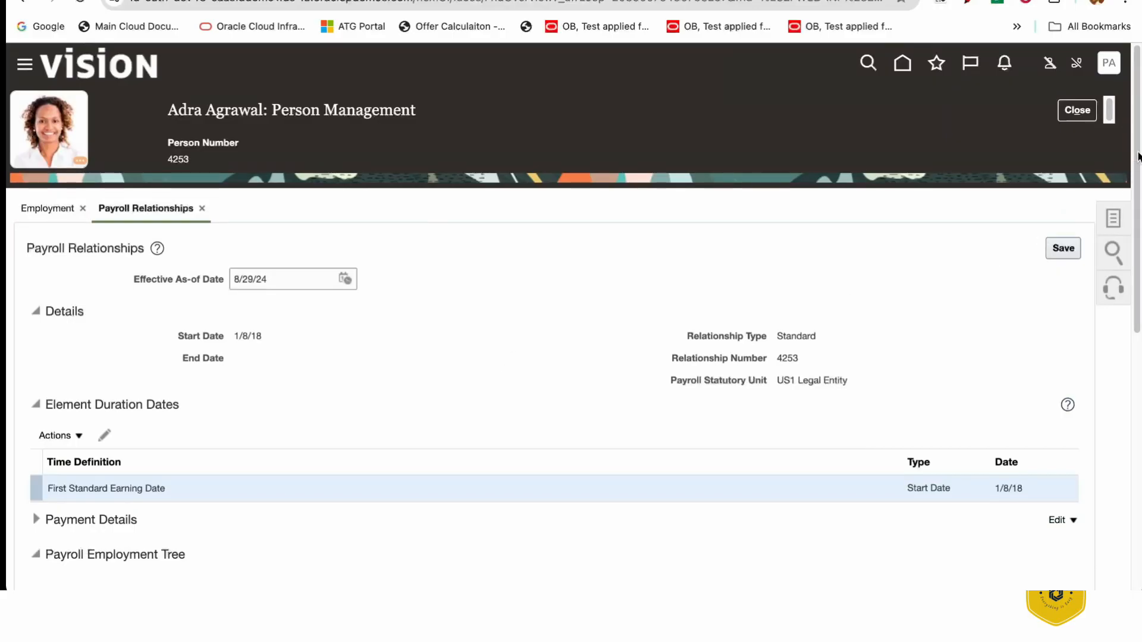
left_click_drag(1138, 157, 1099, 367)
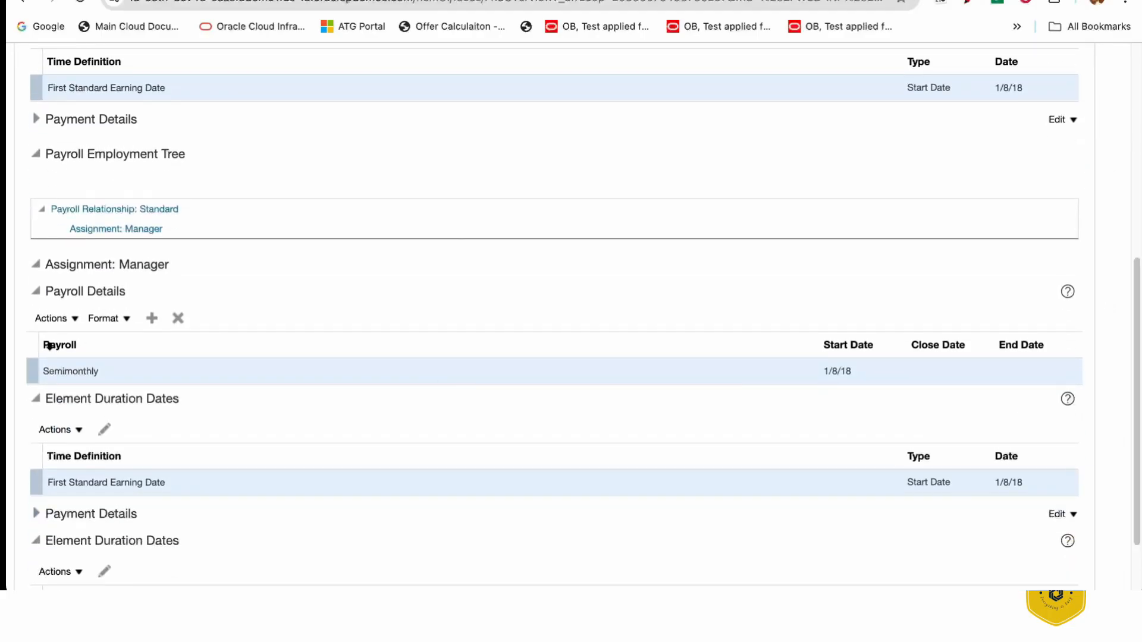
double_click(73, 370)
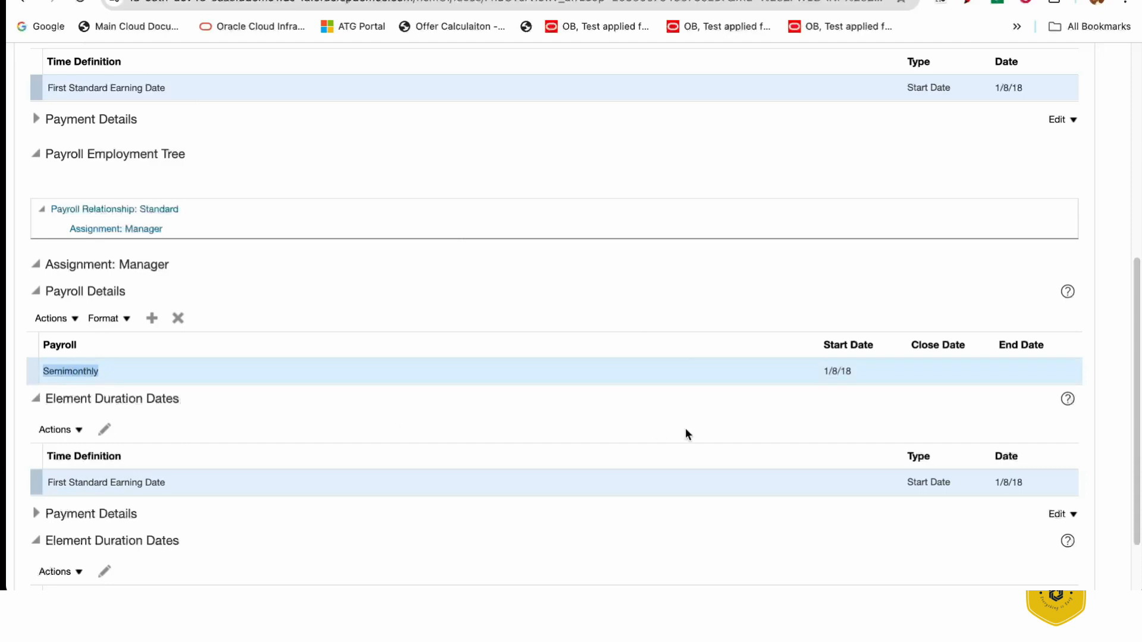
scroll(1138, 429, "up", 10)
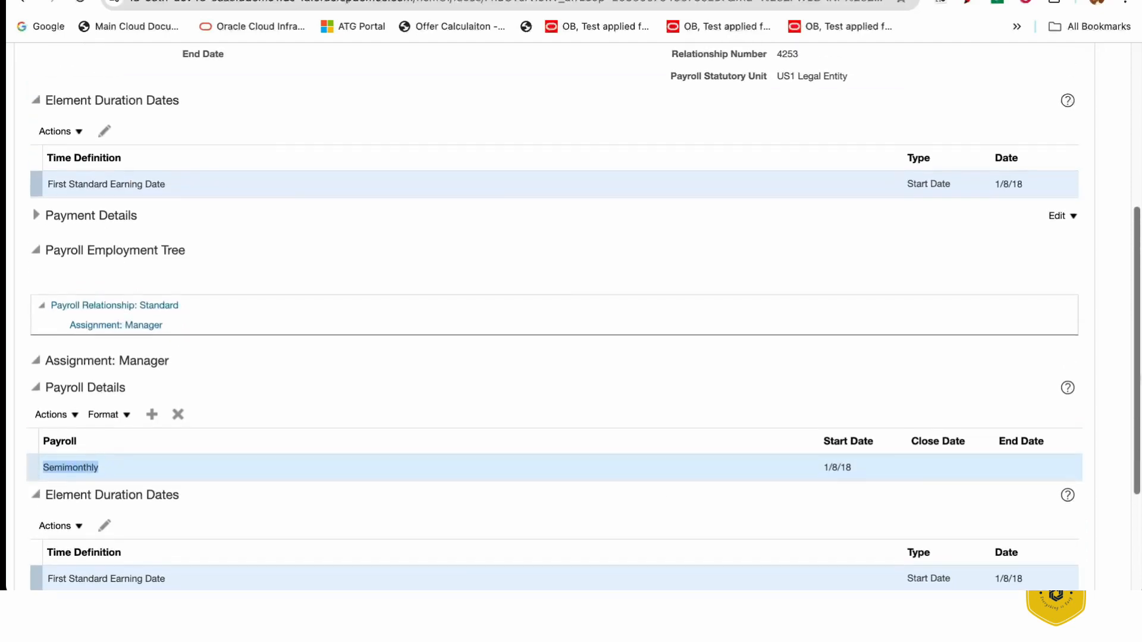
scroll(571, 317, "up", 1)
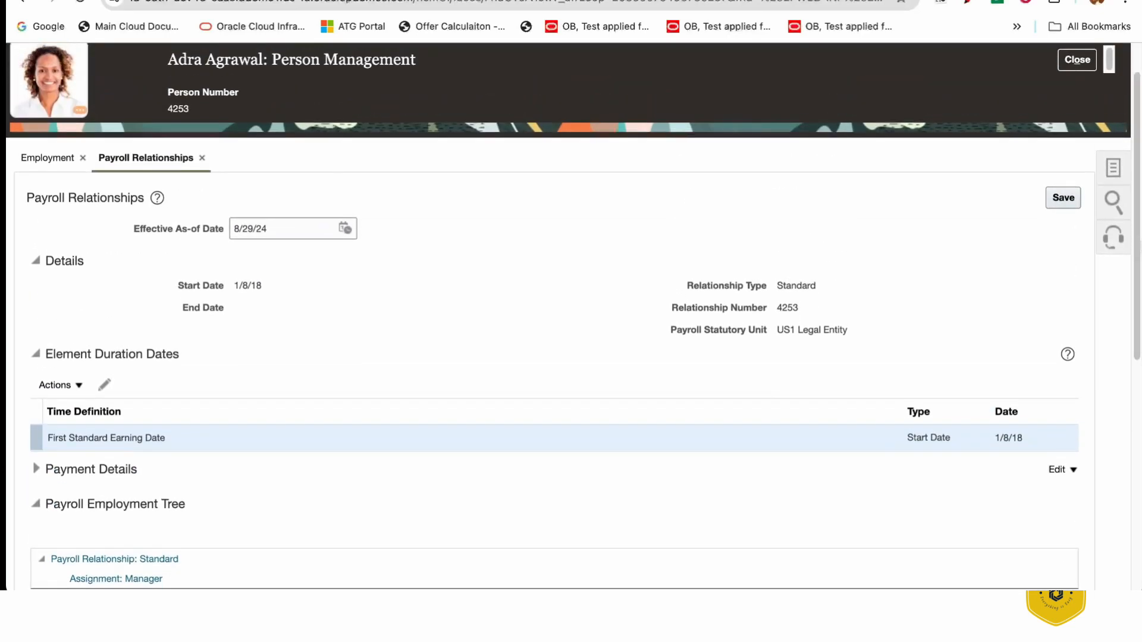
Open the employee's Element Entries and start a new element entry with the effective date 8/25/24.
left_click(1114, 170)
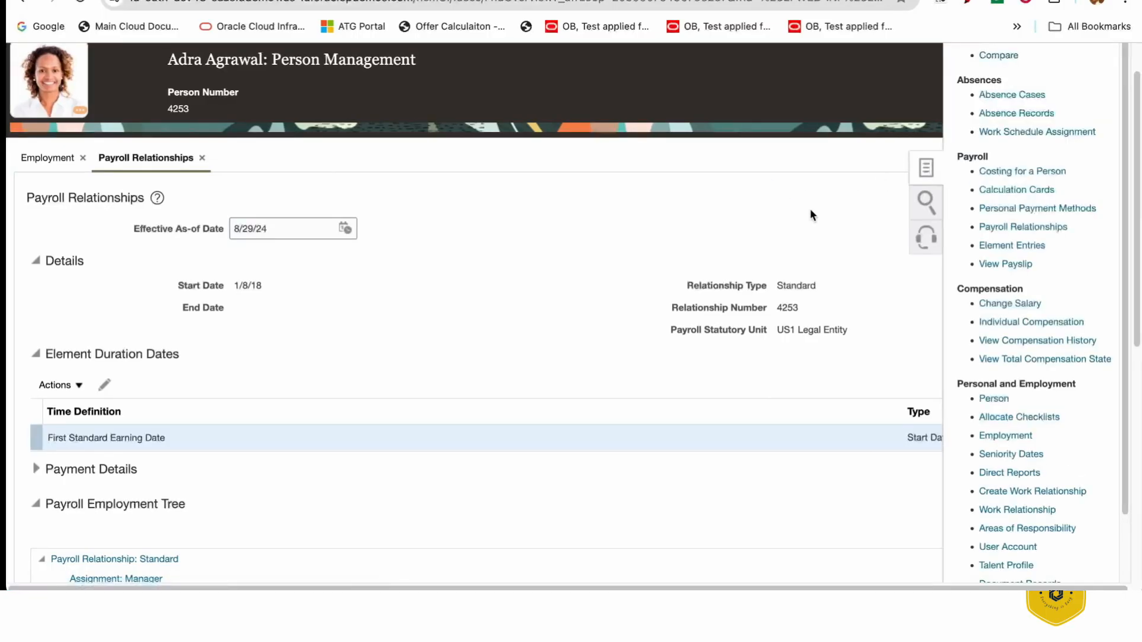
left_click(1018, 247)
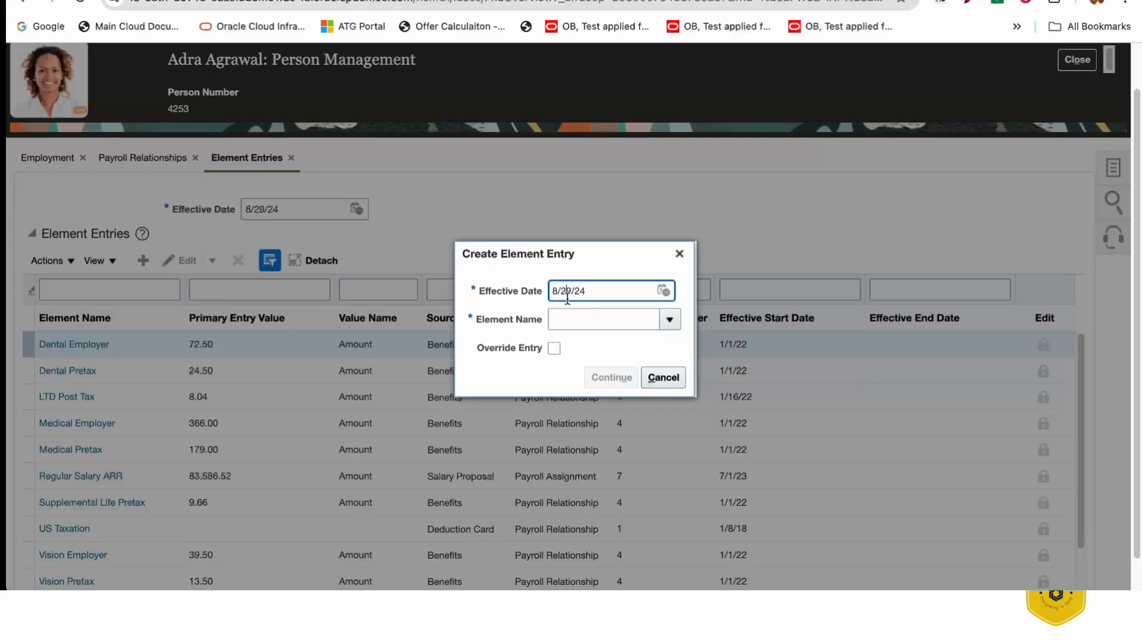
key("BackSpace")
type("5")
key("Tab")
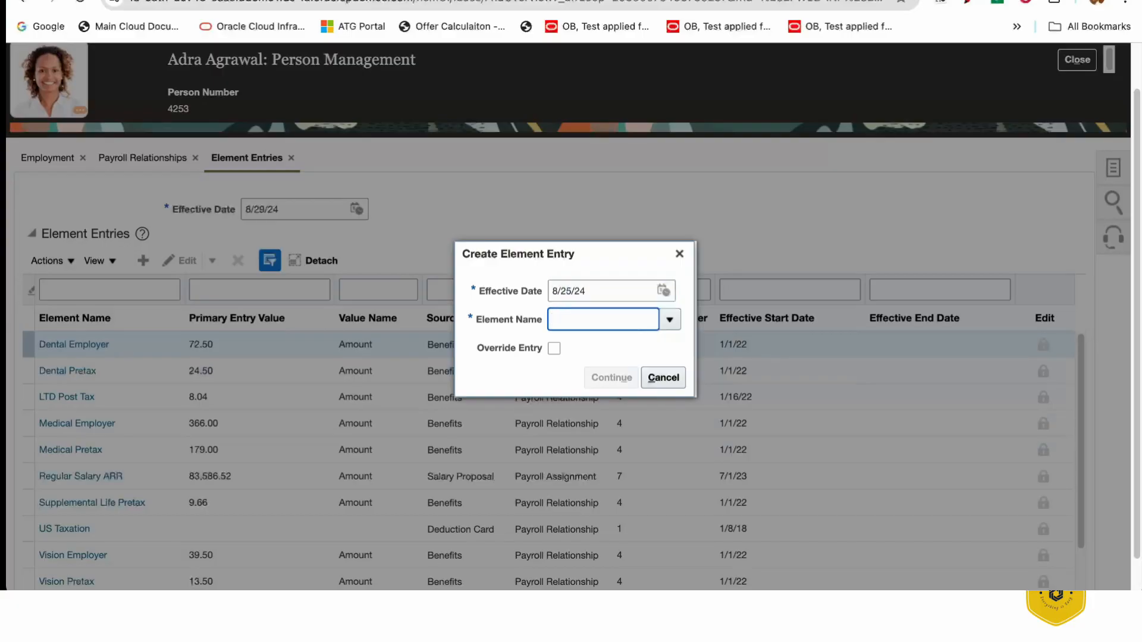
Find and select the SA General Payment element for the new entry and continue to its entry details.
type("SA")
key("Tab")
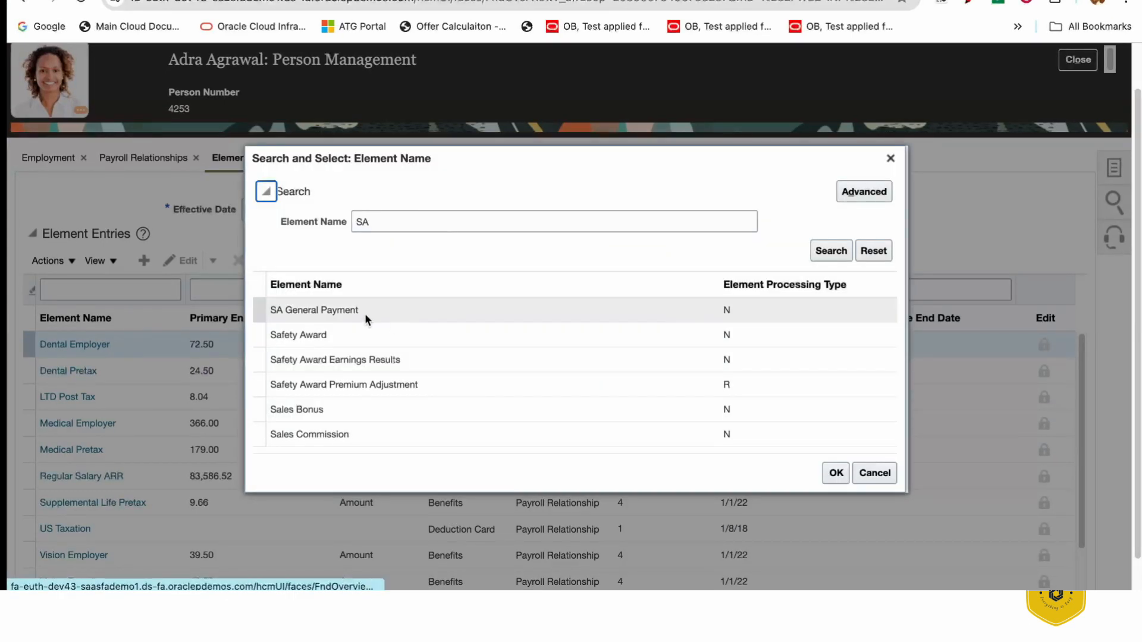
left_click(364, 312)
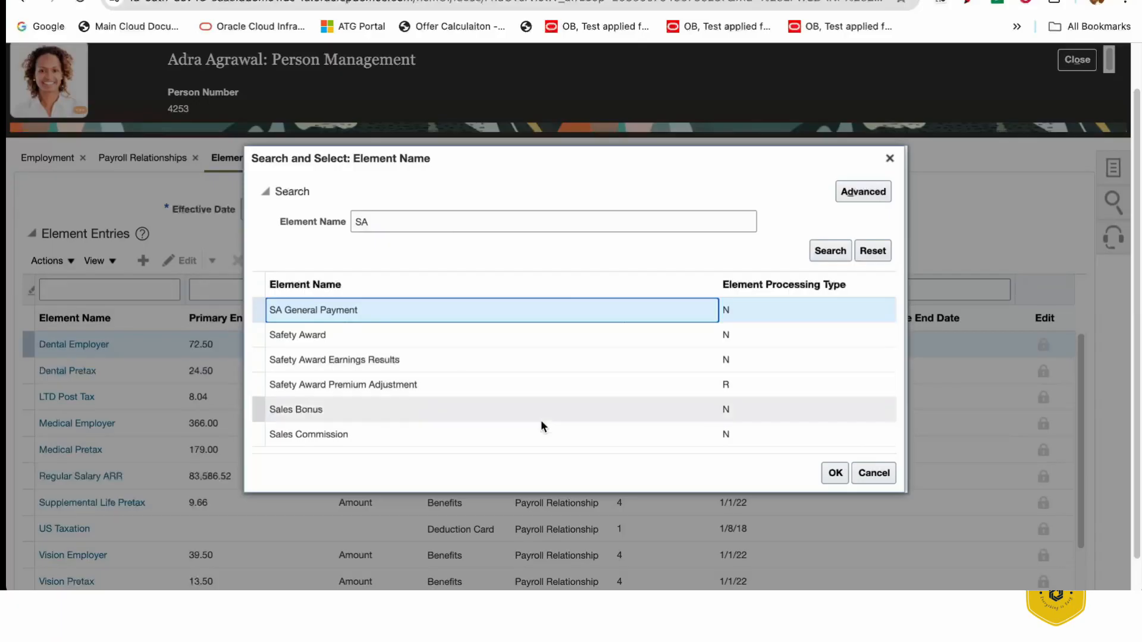
left_click(833, 473)
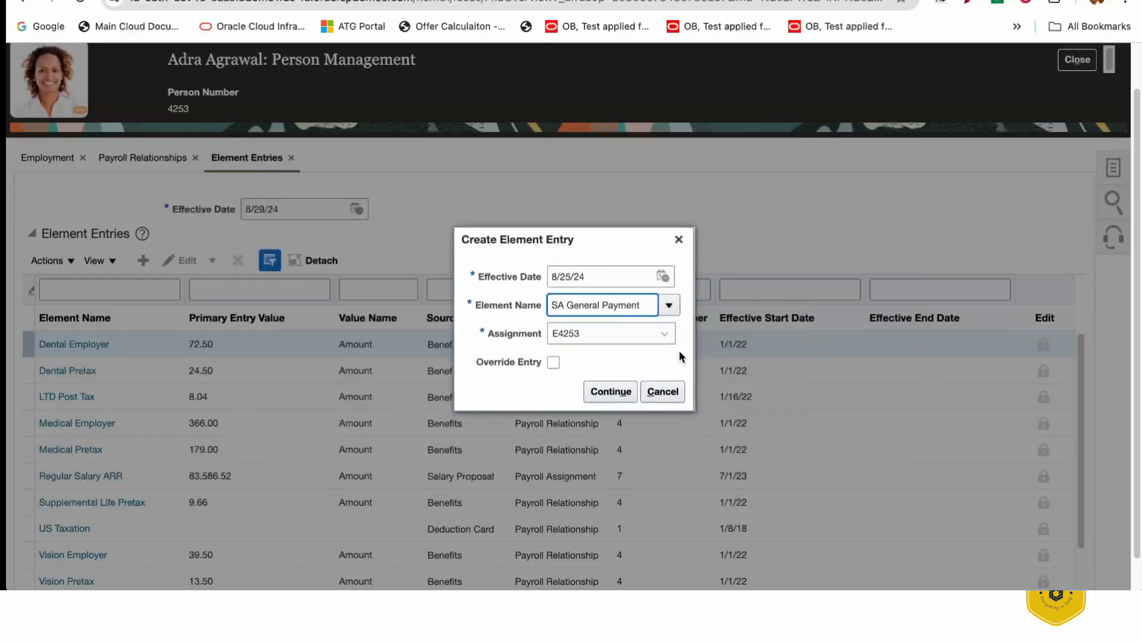
left_click(606, 390)
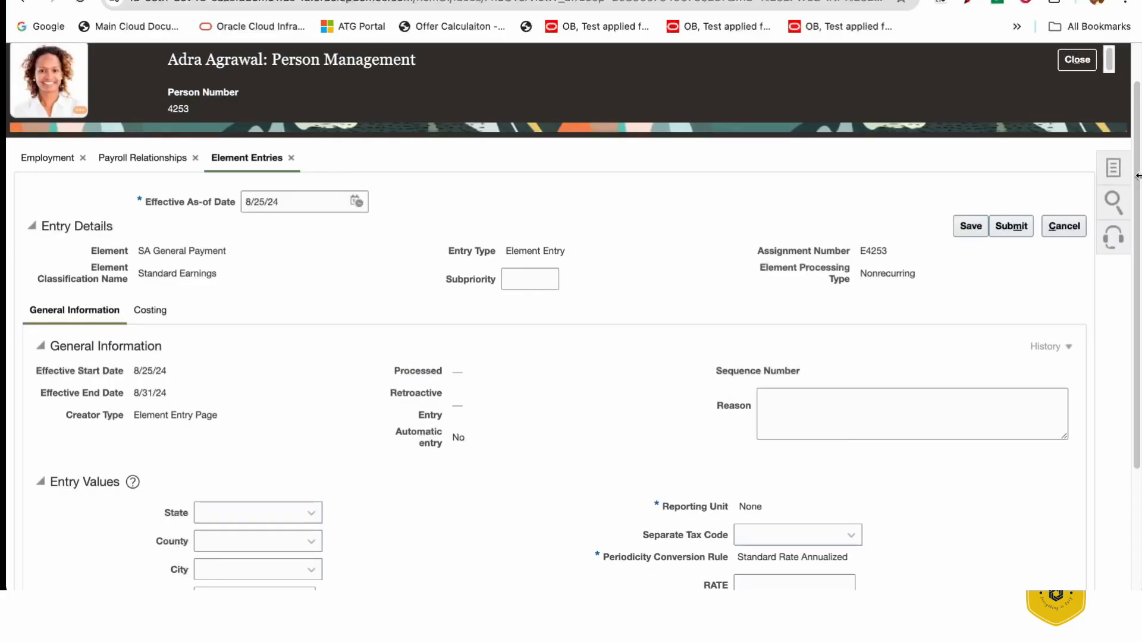
Enter an Amount of 1000 and a RATE of 10 in the SA General Payment entry values.
left_click_drag(1136, 178, 1130, 319)
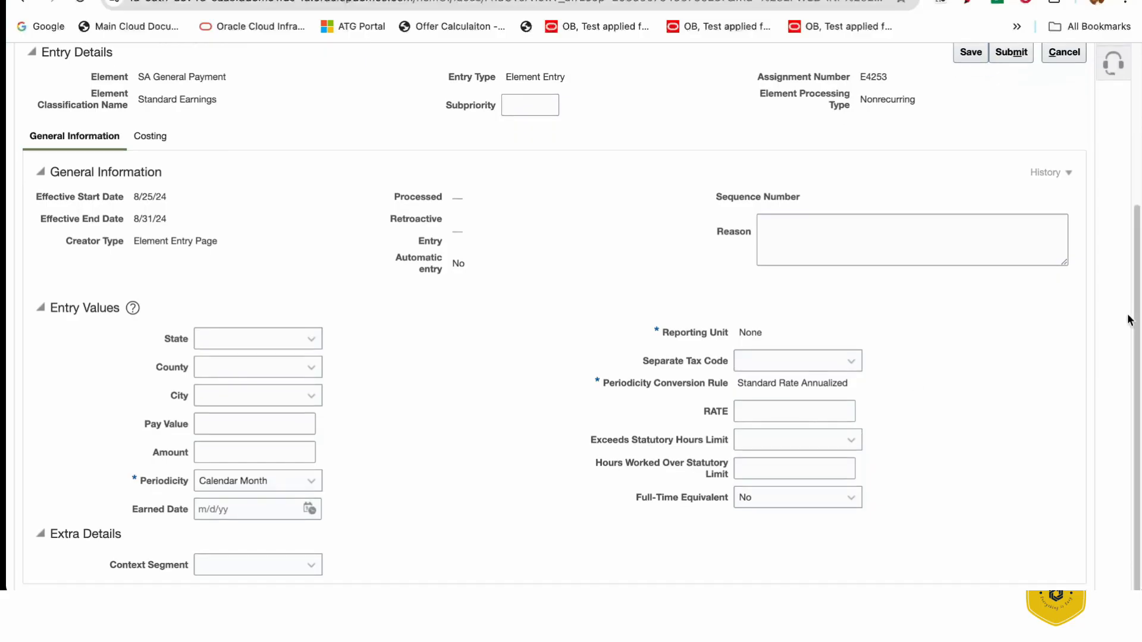
left_click(285, 450)
type("1000")
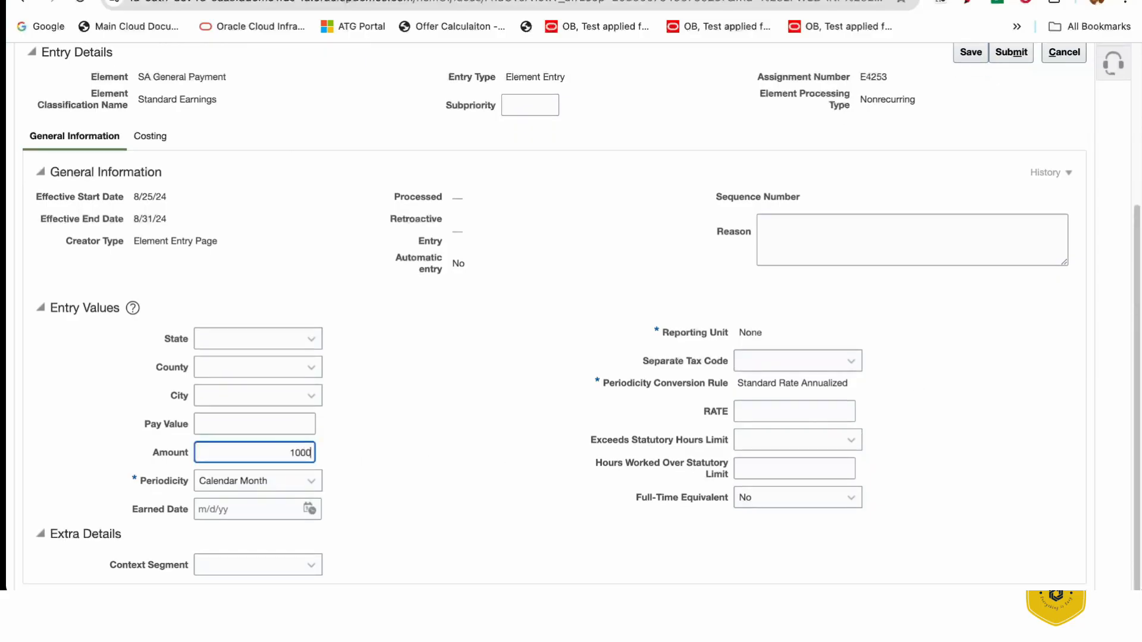
key("Tab")
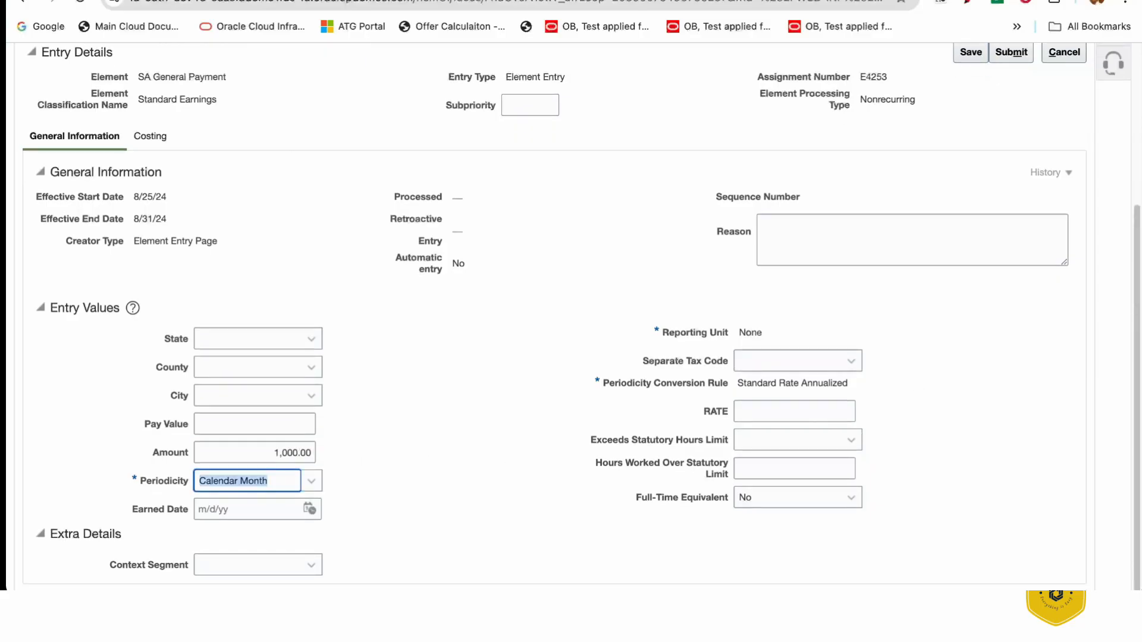
left_click(751, 415)
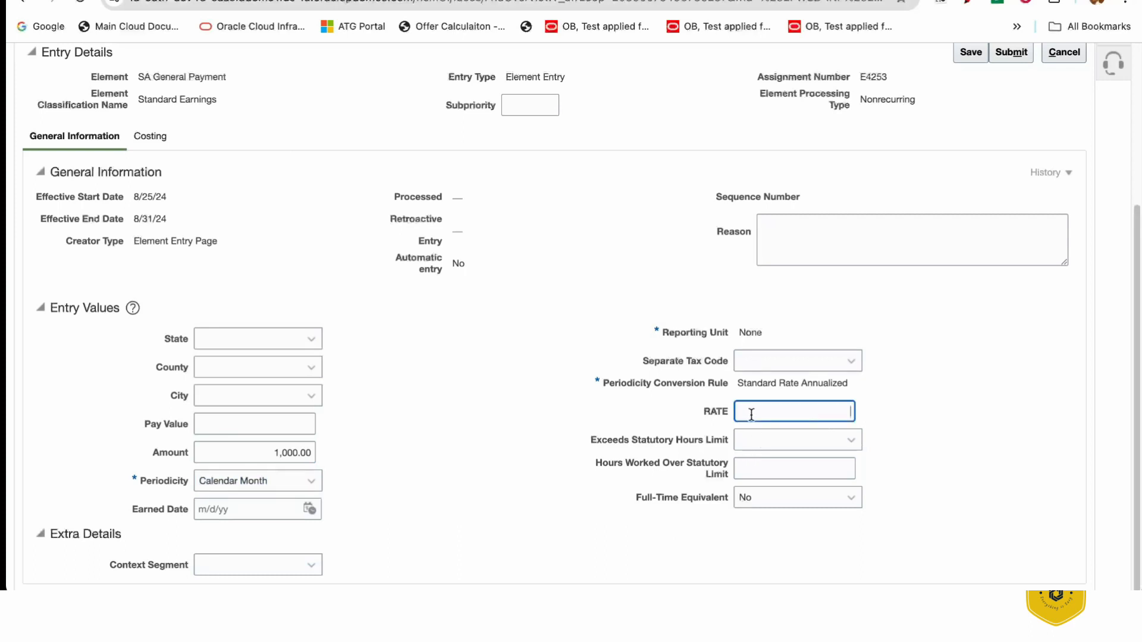
type("10")
key("Tab")
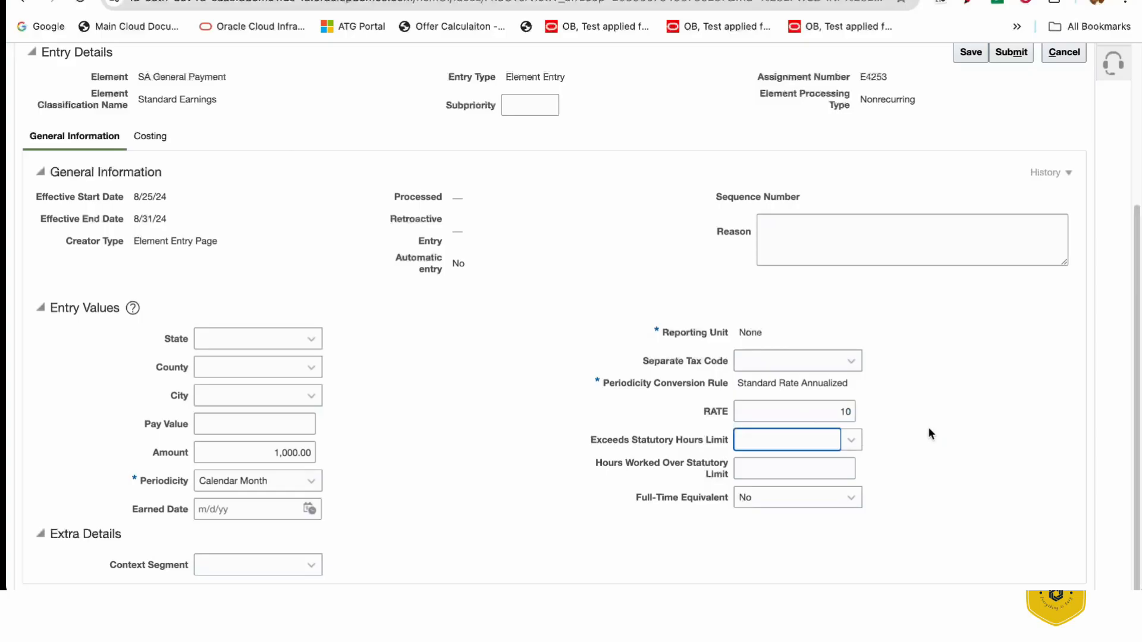
Set the entry's periodicity to Semimonthly and submit the SA General Payment element entry.
left_click(311, 482)
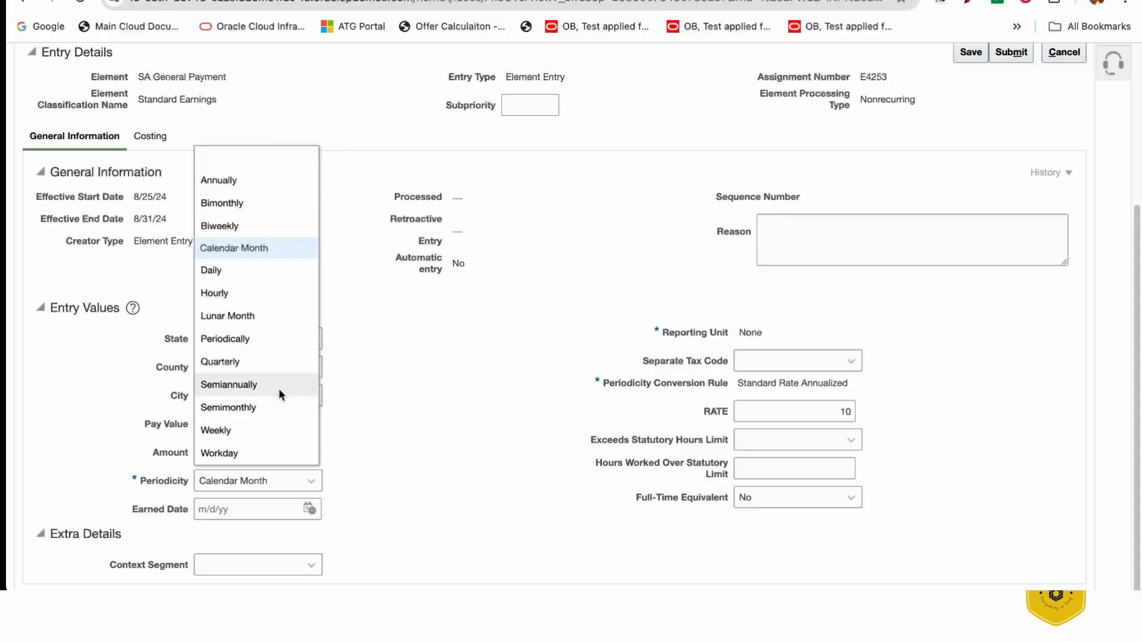
left_click(267, 406)
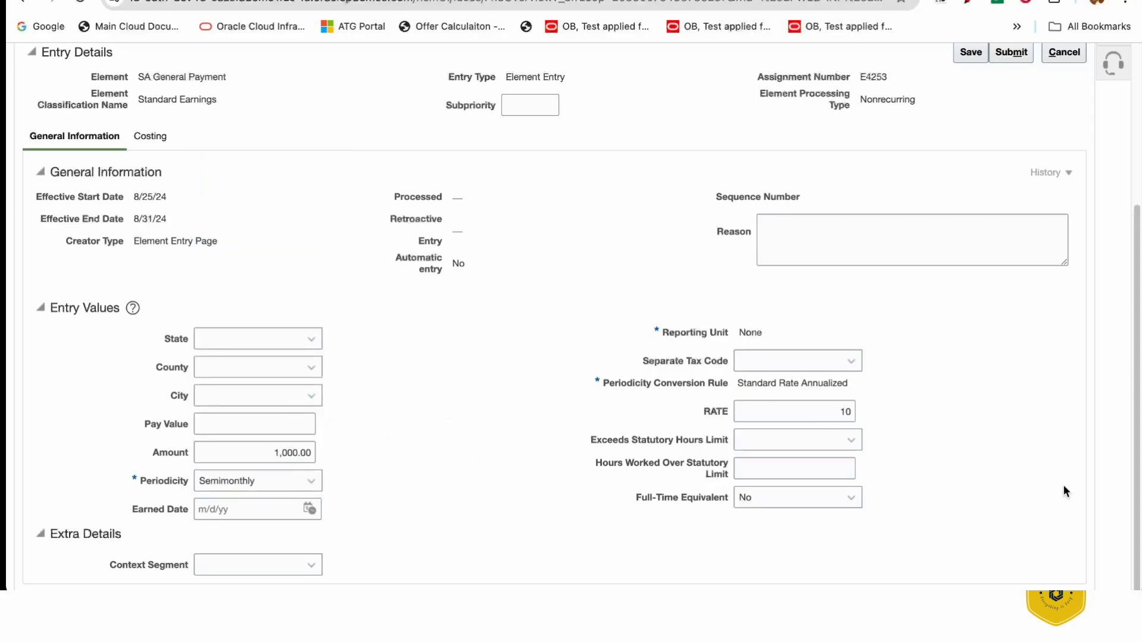
left_click_drag(1137, 464, 1136, 327)
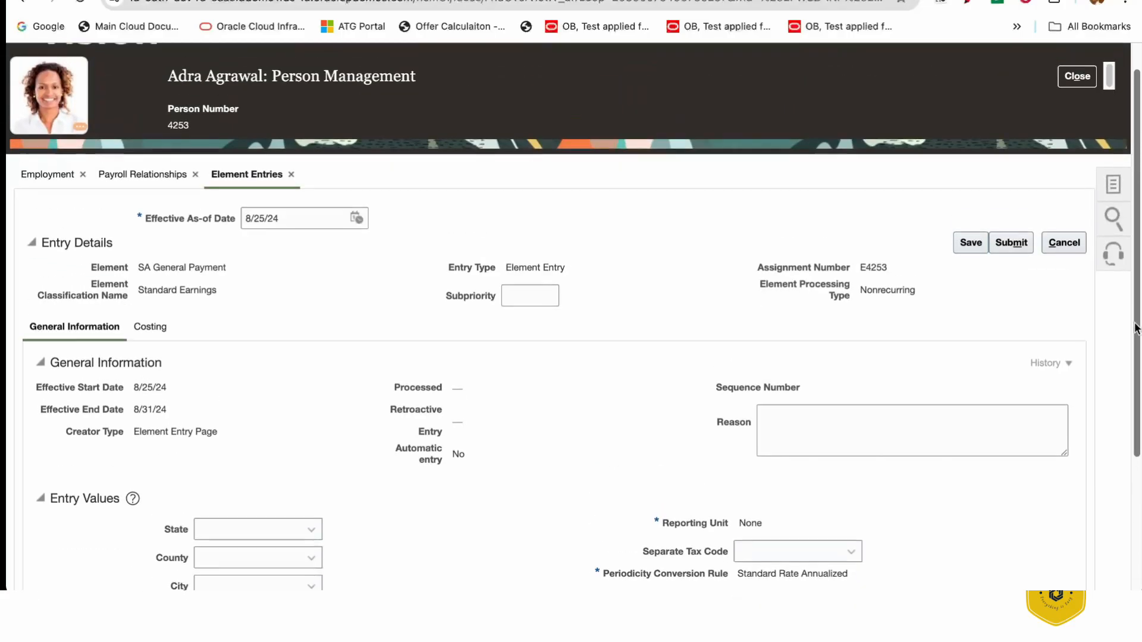
left_click(1011, 242)
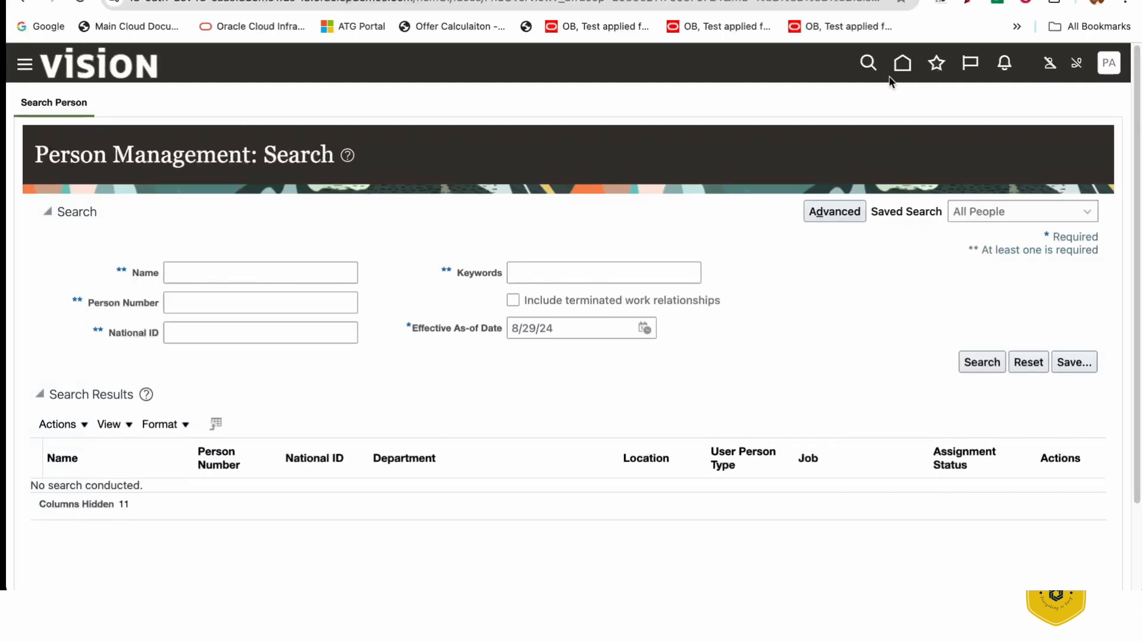
Return to the home page and open Simplified QuickPay from the Payroll app in My Client Groups.
left_click(890, 76)
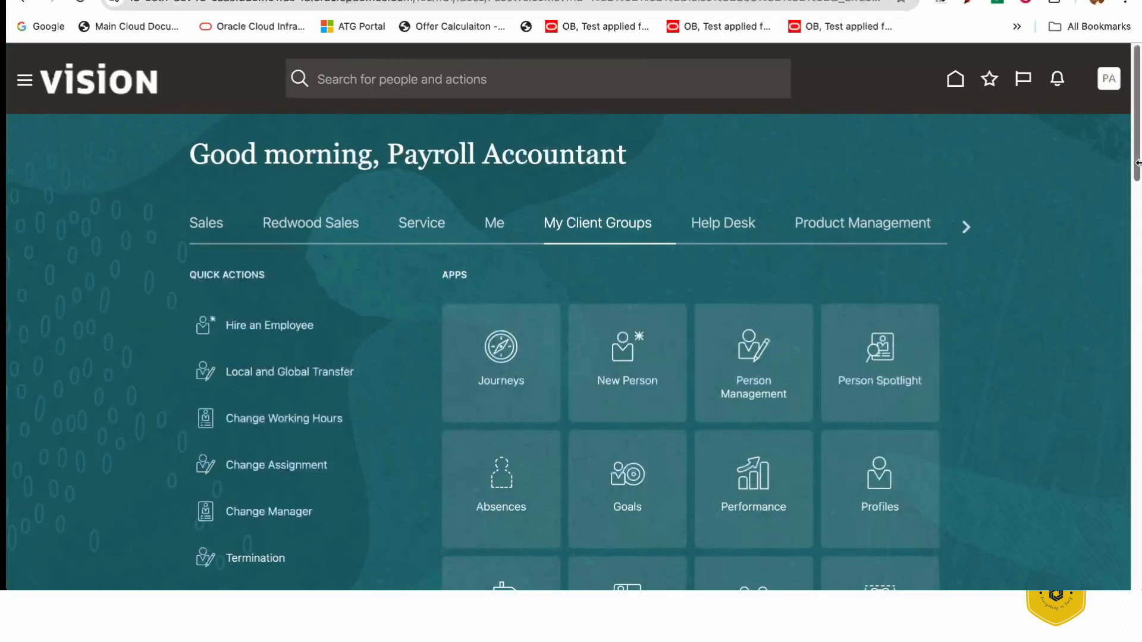
scroll(1137, 185, "down", 3)
left_click_drag(1137, 186, 1126, 263)
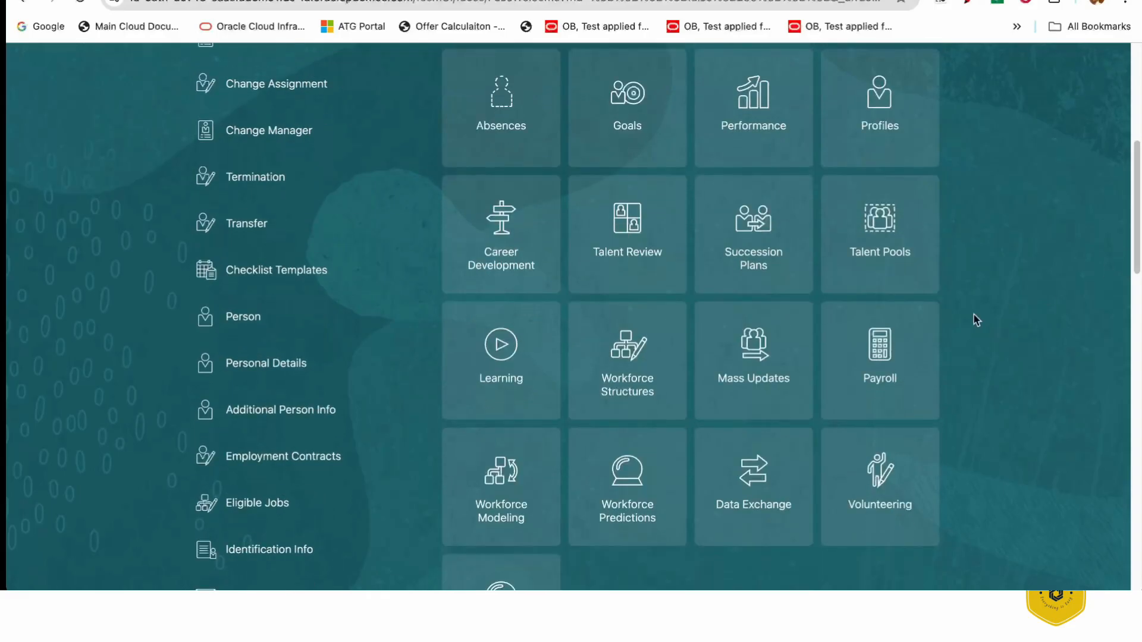
left_click(882, 348)
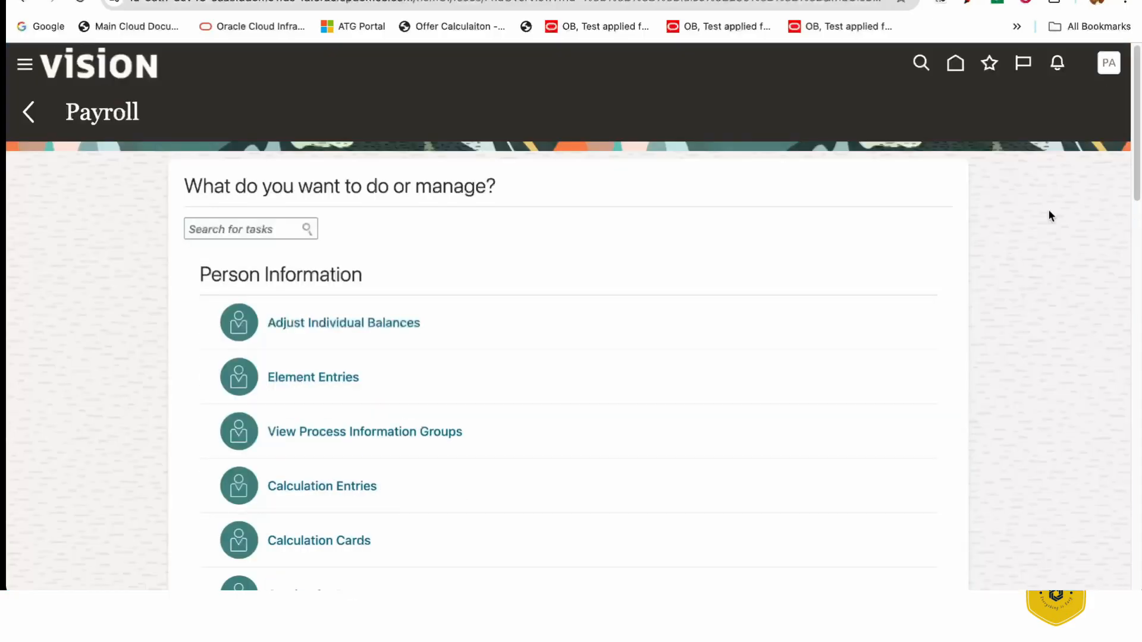
left_click_drag(1140, 172, 1115, 359)
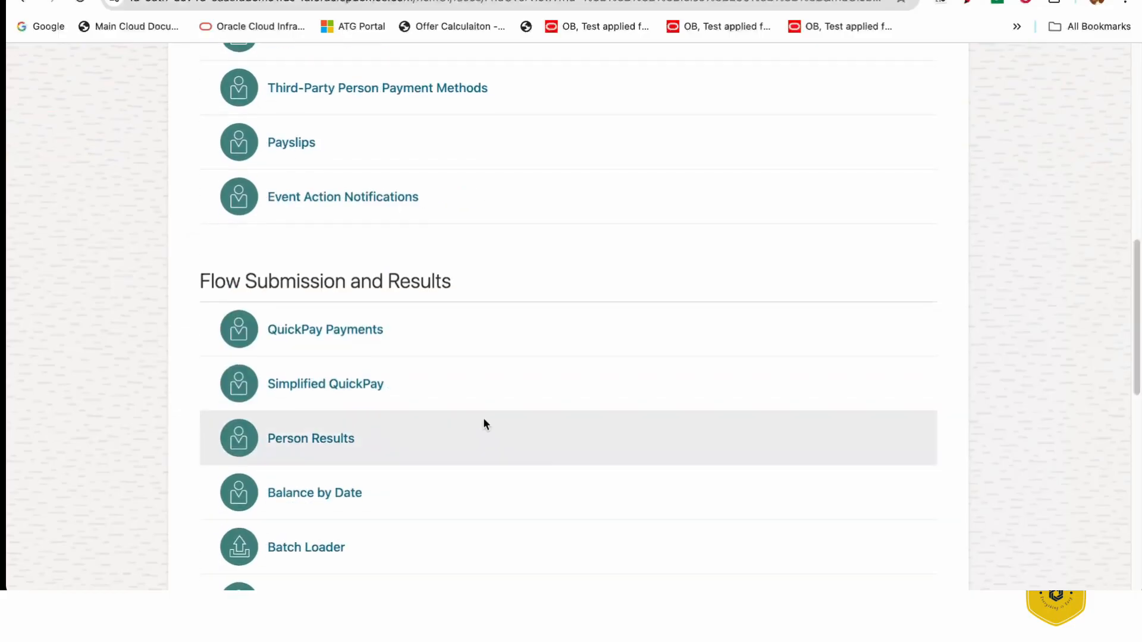
left_click(316, 387)
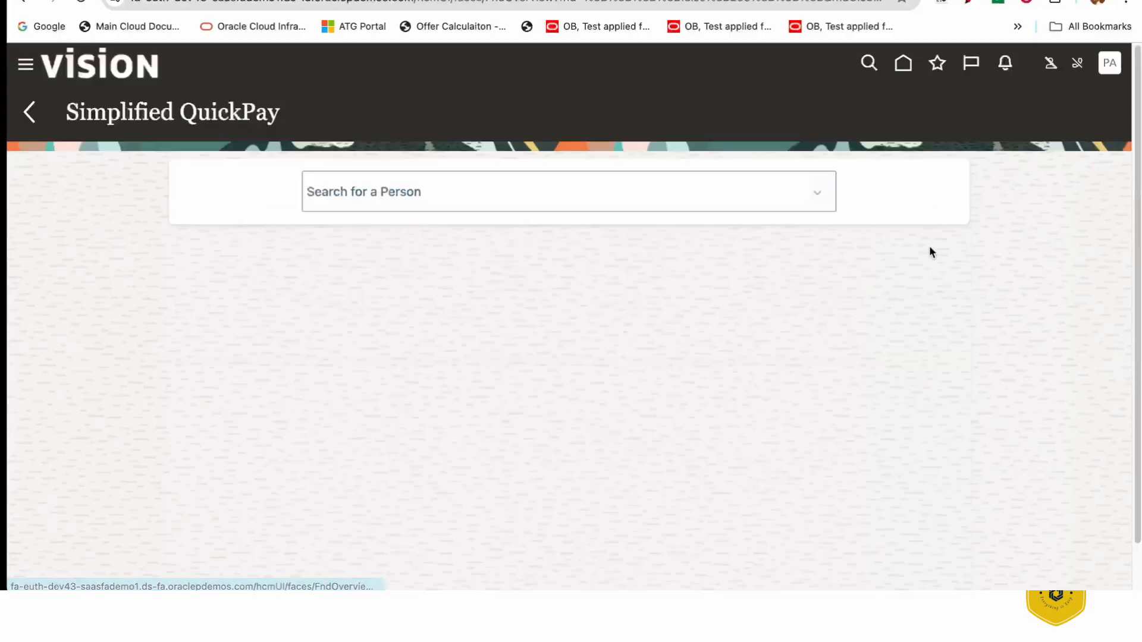
Try to find the employee by person number in the Simplified QuickPay person search.
left_click(467, 196)
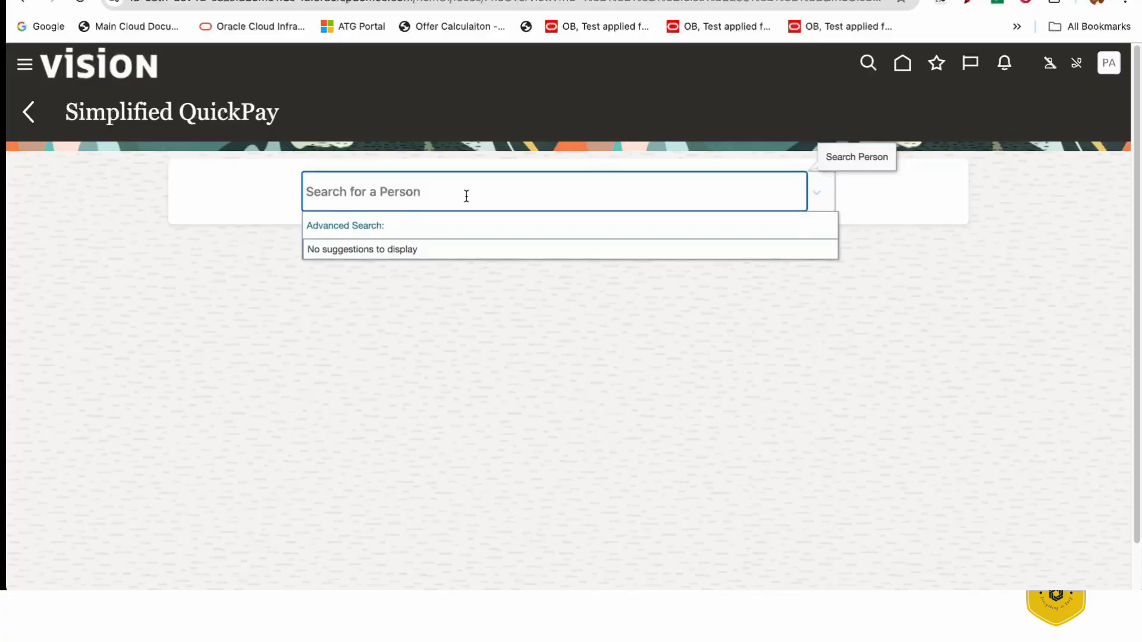
type("4253")
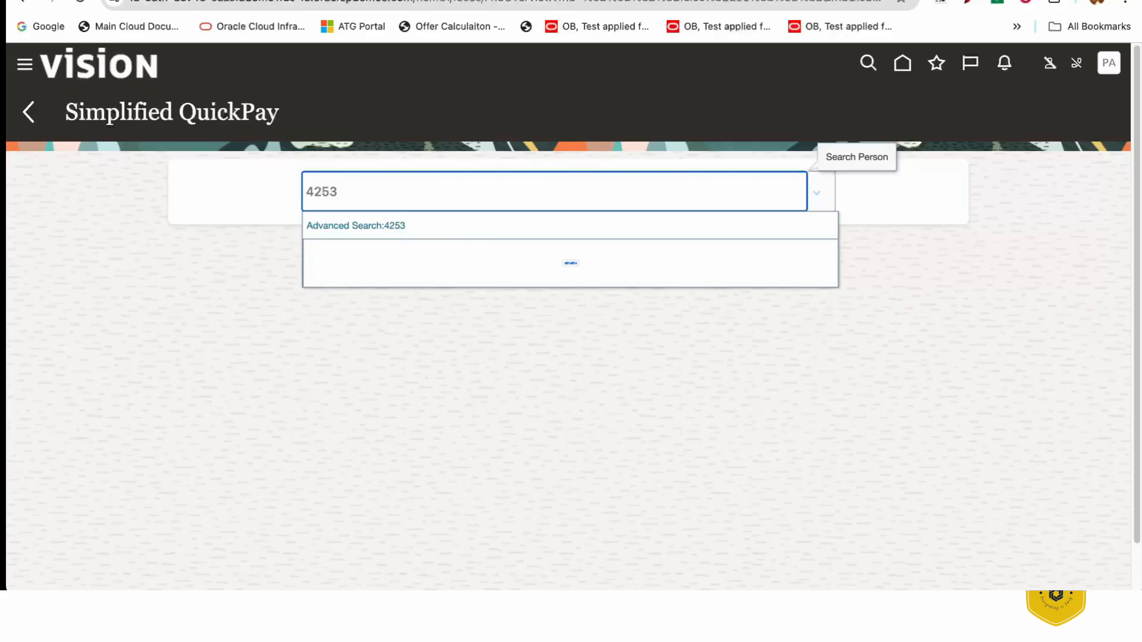
key("BackSpace")
key("BackSpace")
key("BackSpace")
key("BackSpace")
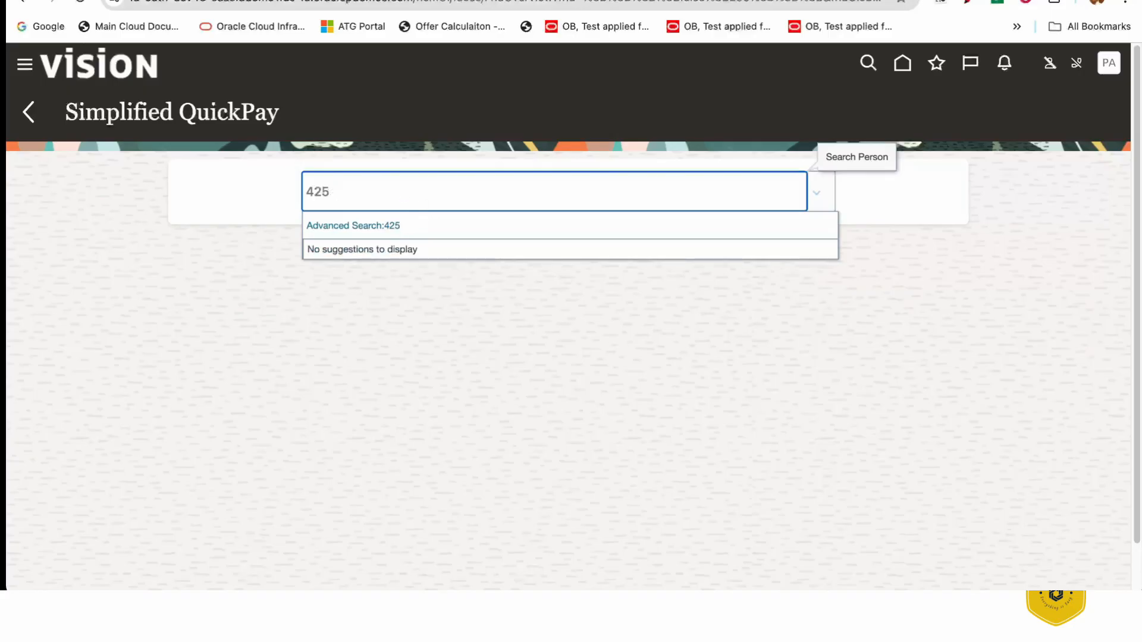
left_click(399, 356)
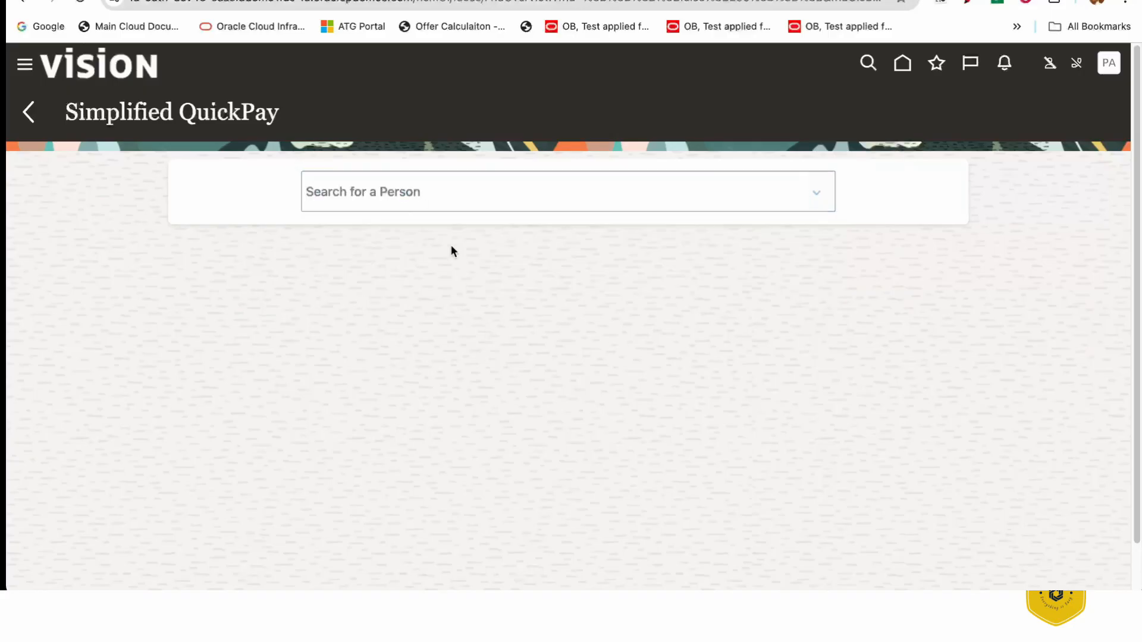
left_click(420, 196)
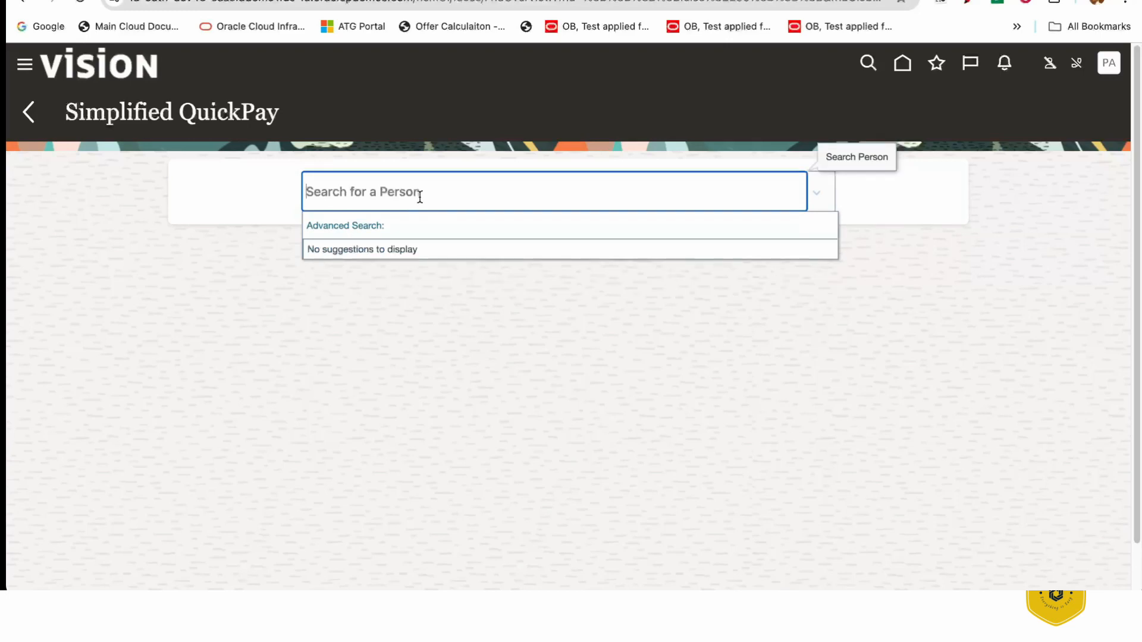
left_click(901, 67)
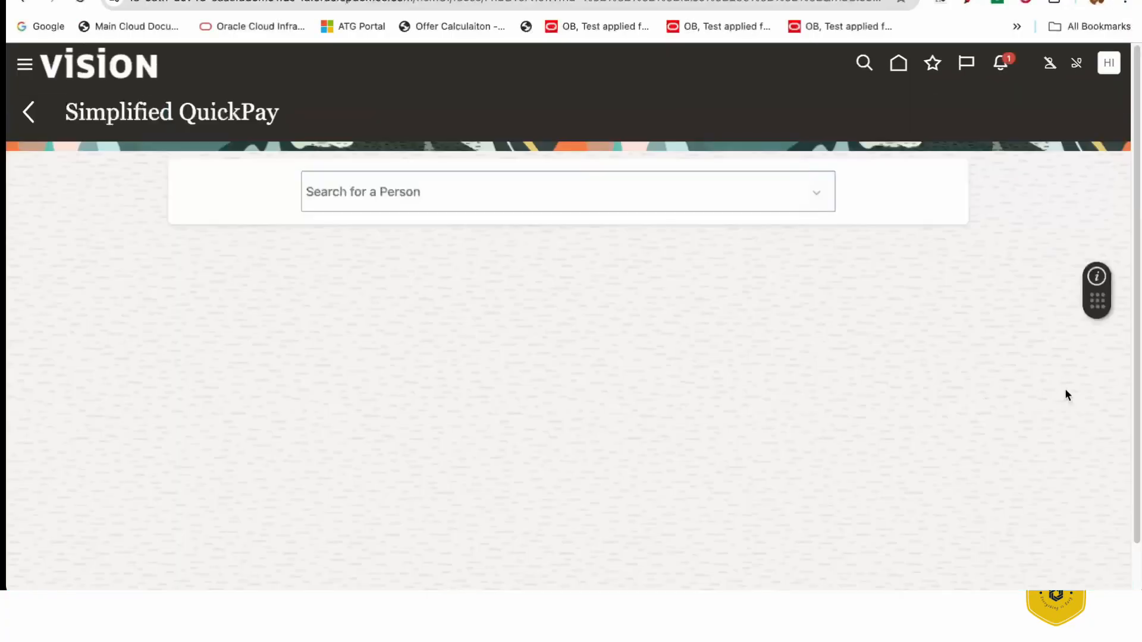
Select the employee from the recent people and submit the QuickPay calculation for the 16 2024 Semimonthly period.
left_click(393, 193)
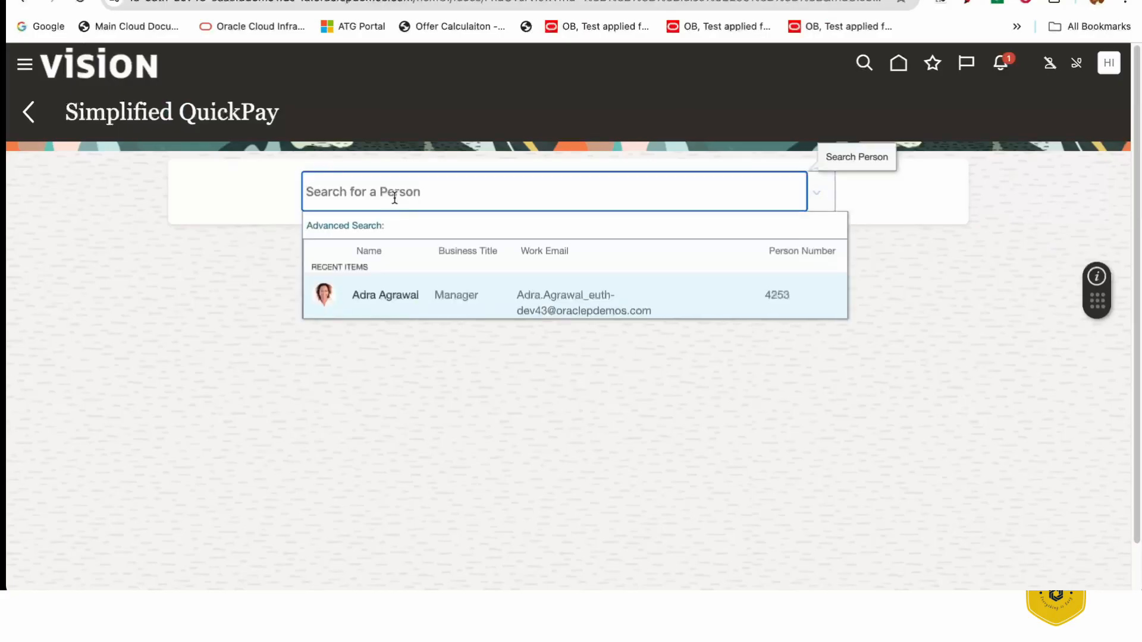
left_click(391, 292)
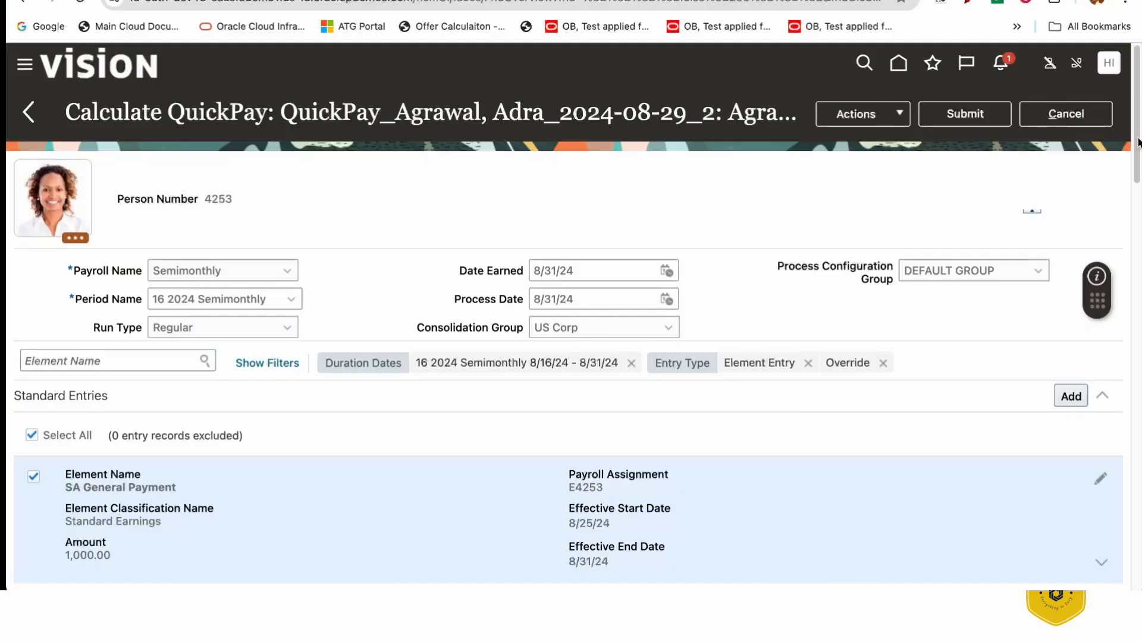
left_click_drag(1136, 138, 1139, 182)
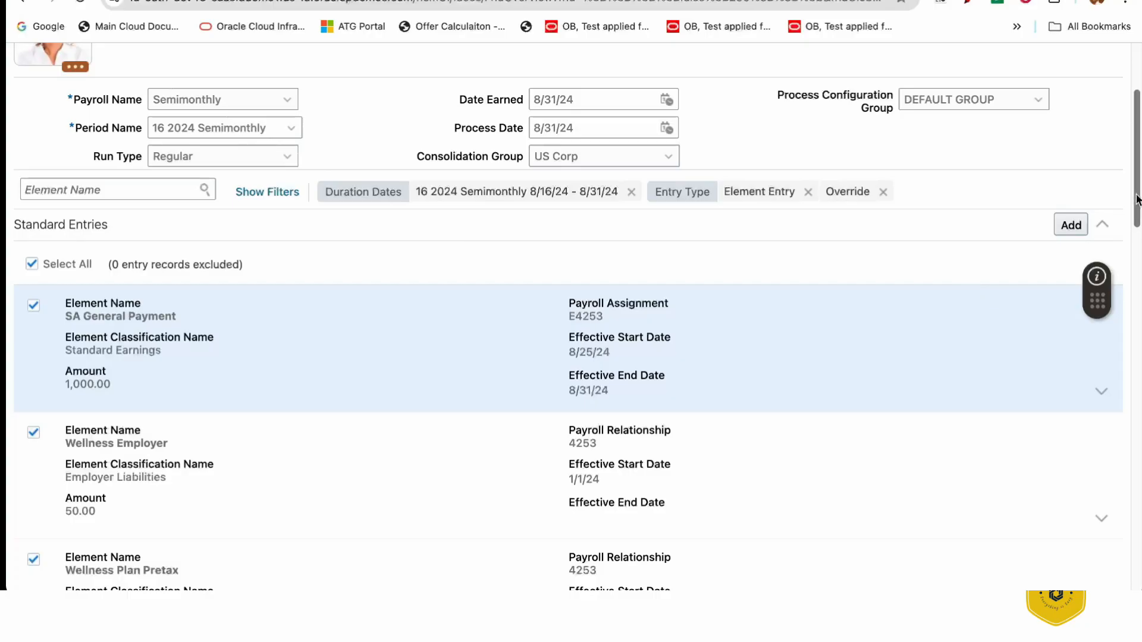
left_click_drag(1137, 194, 1137, 174)
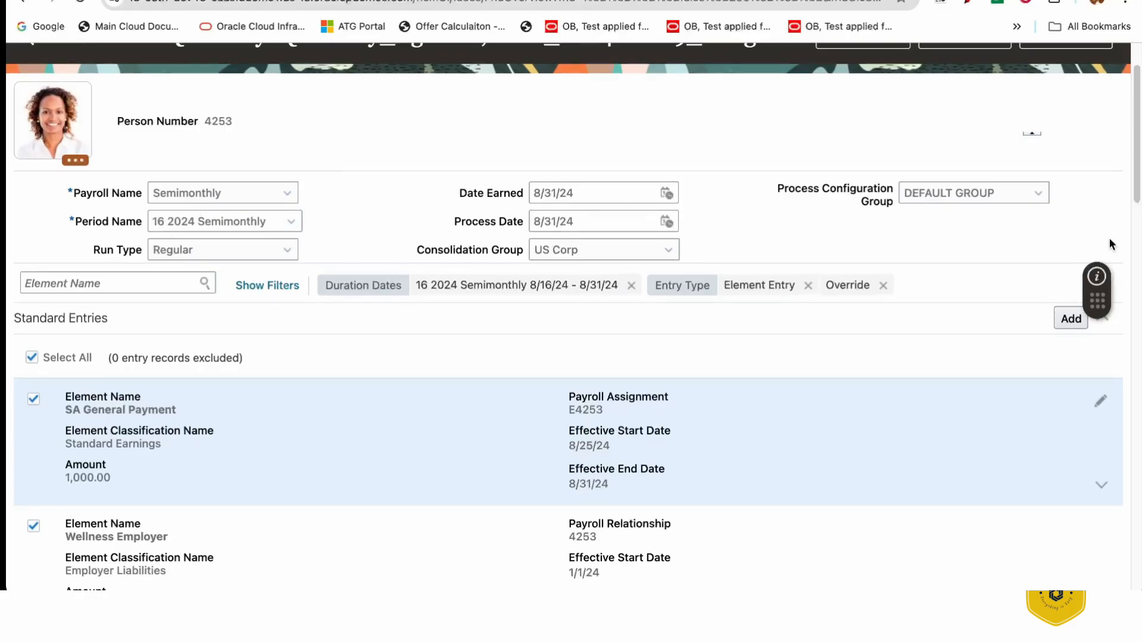
left_click_drag(1139, 189, 1139, 152)
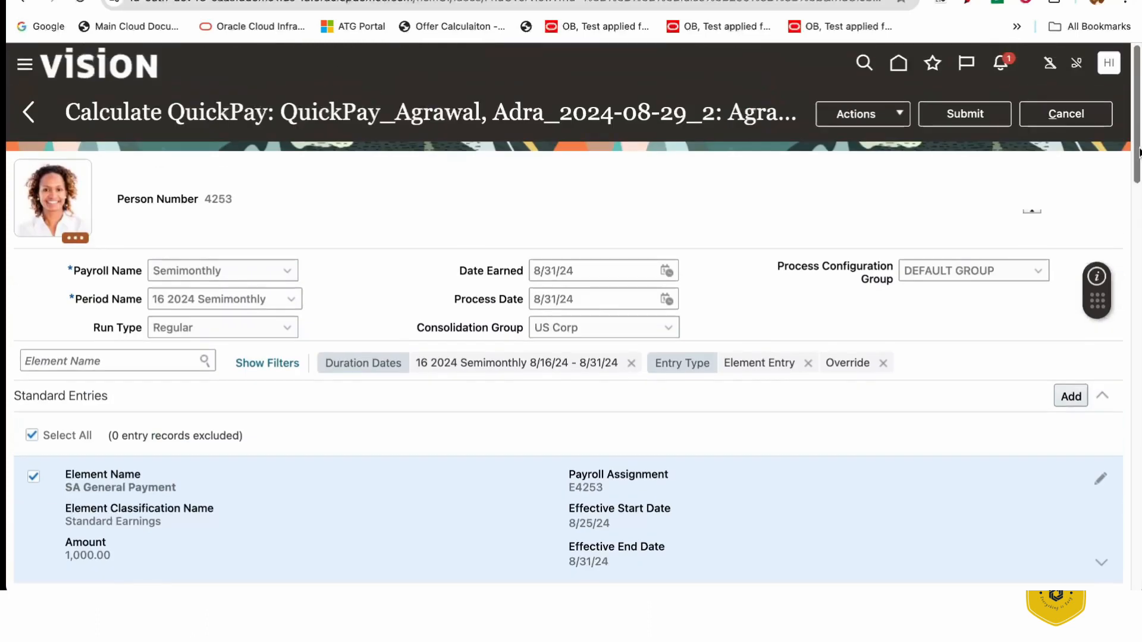
left_click(965, 115)
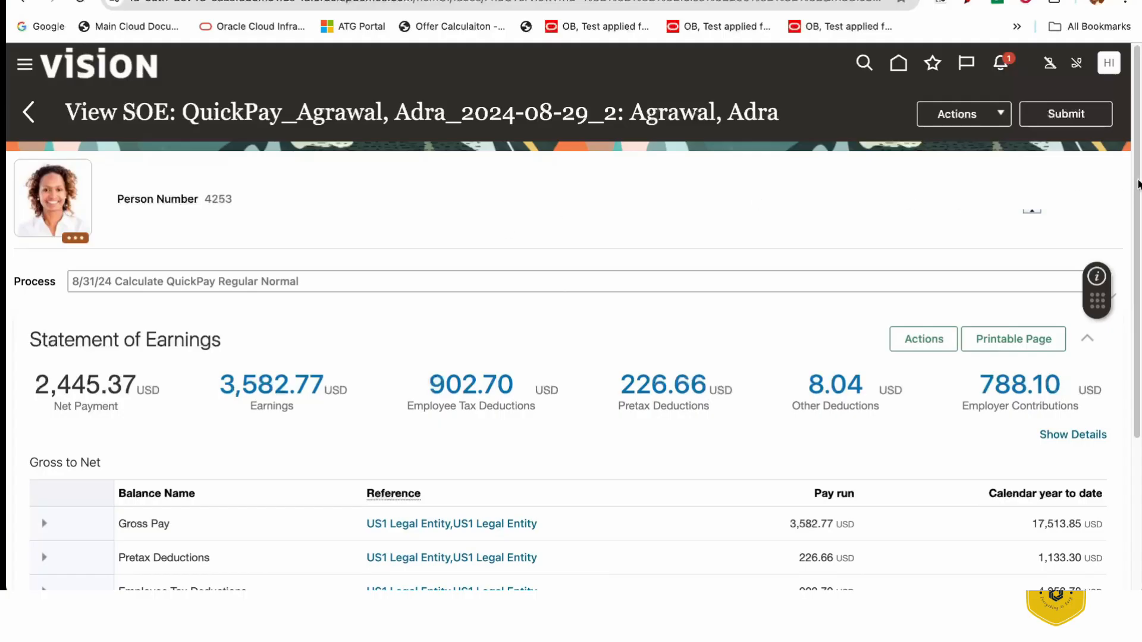
Open the breakdown of the total Earnings in the QuickPay's Statement of Earnings.
left_click_drag(1137, 184, 1137, 293)
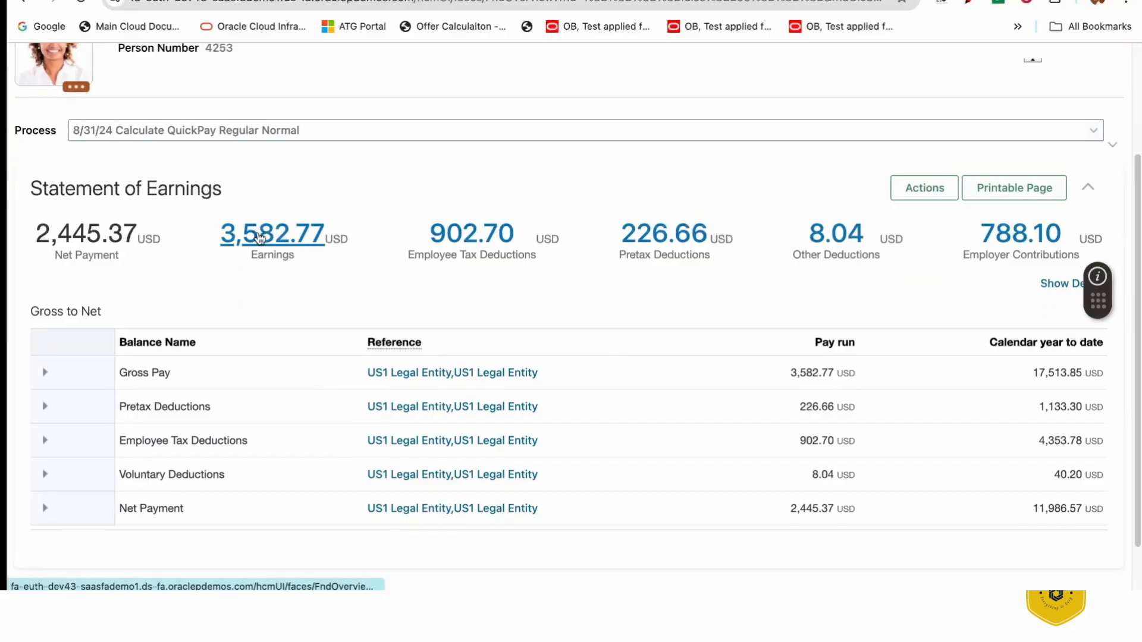
left_click(260, 238)
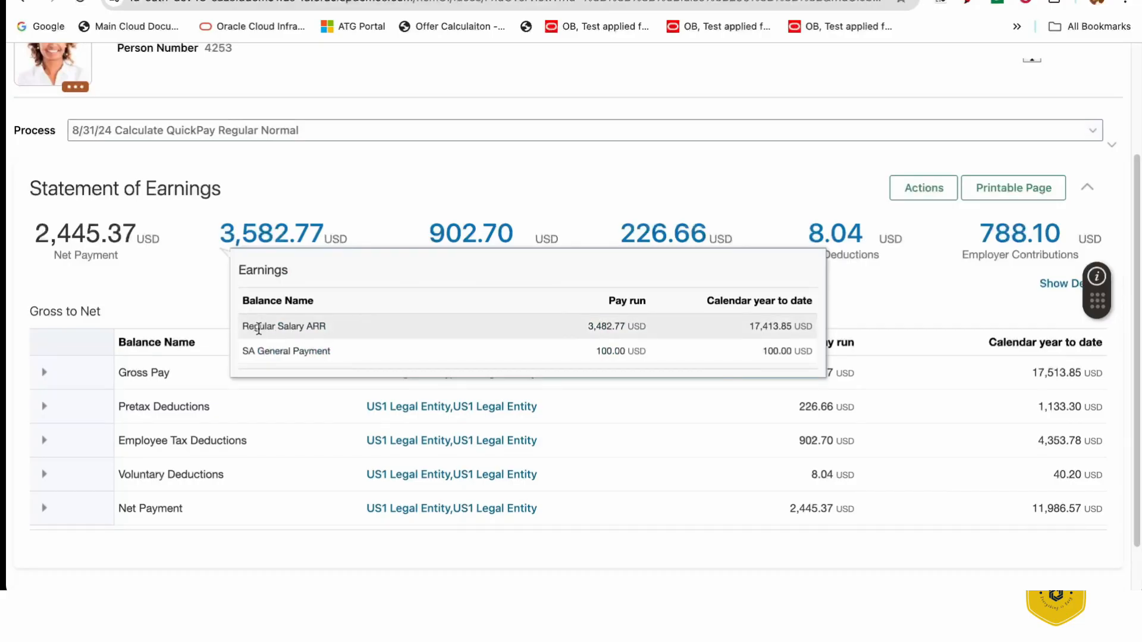
Compare the SA General Payment earnings with the Amount, RATE, Step-2 calculation and Step-5 result in the Excel planning sheet.
left_click(269, 350)
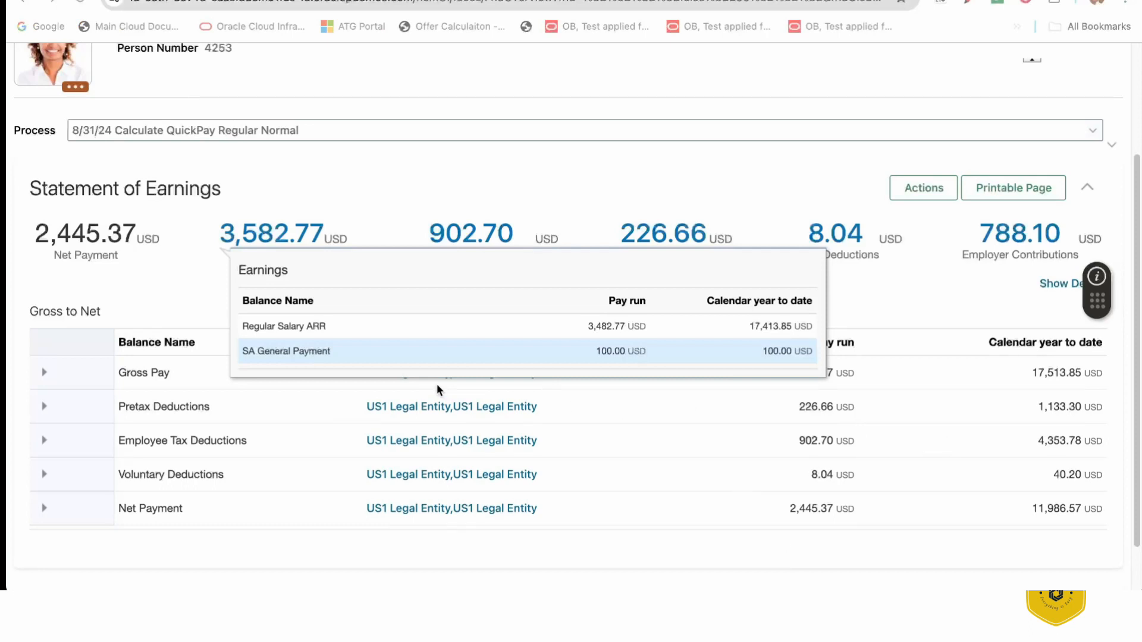
key("super+Tab")
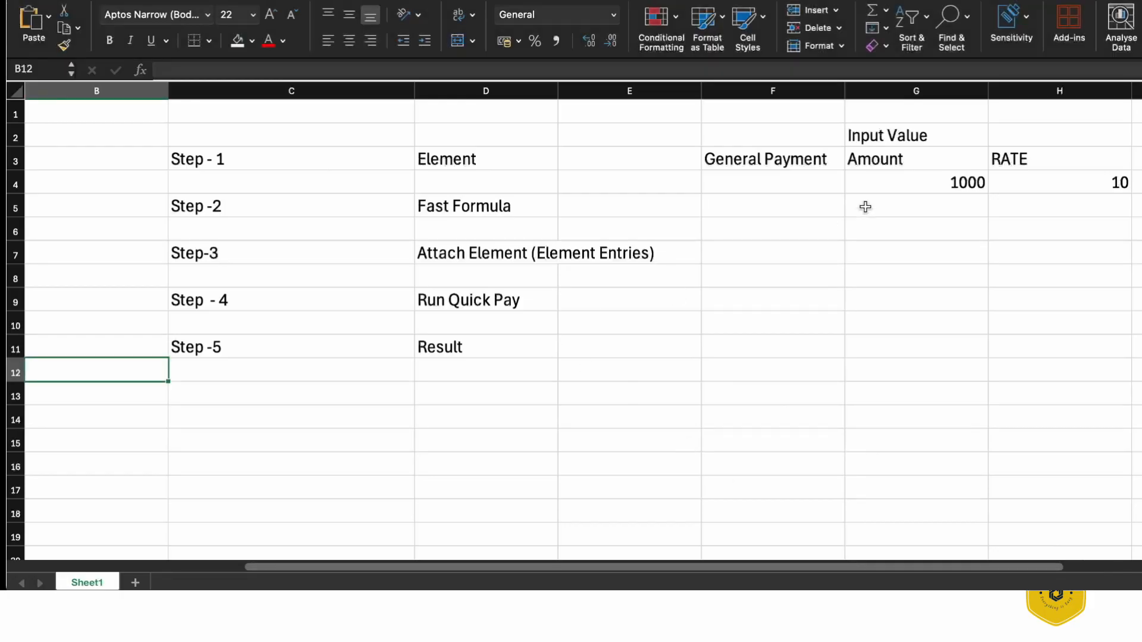
left_click(889, 191)
key("Right")
key("Right")
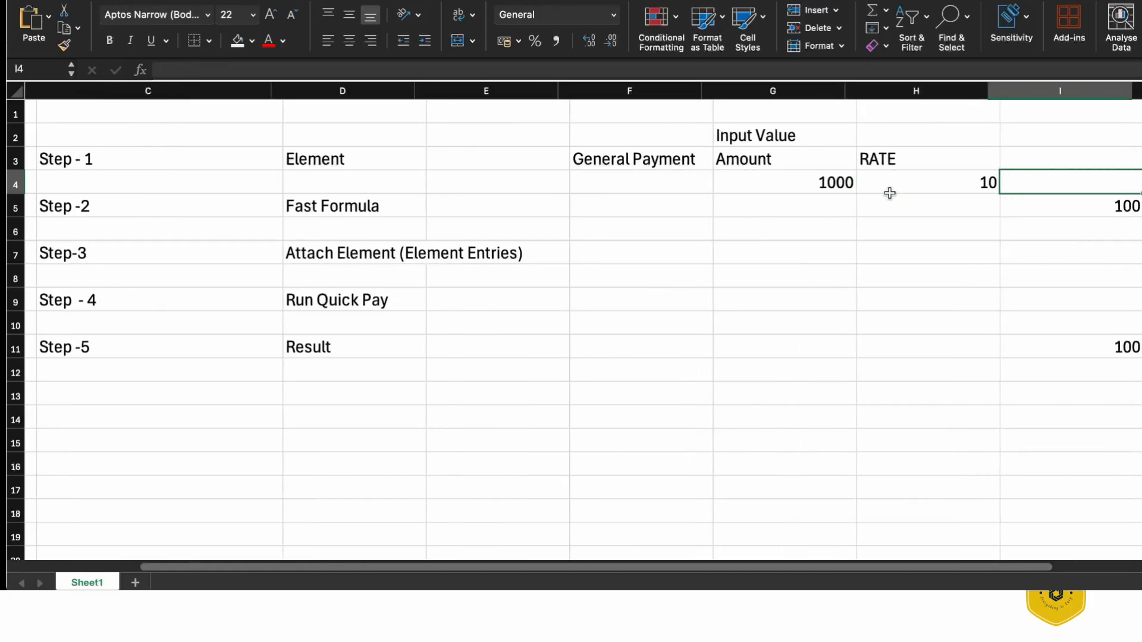
key("Left")
key("Left")
key("Right")
key("Left")
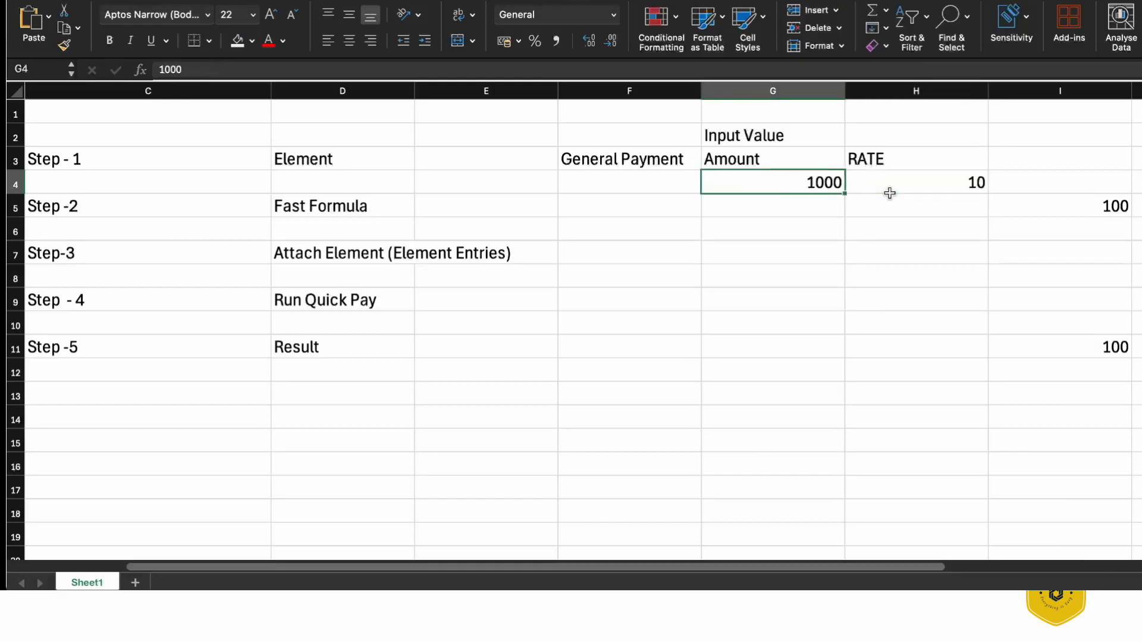
key("Right")
key("Left")
key("Right")
key("Right")
key("Down")
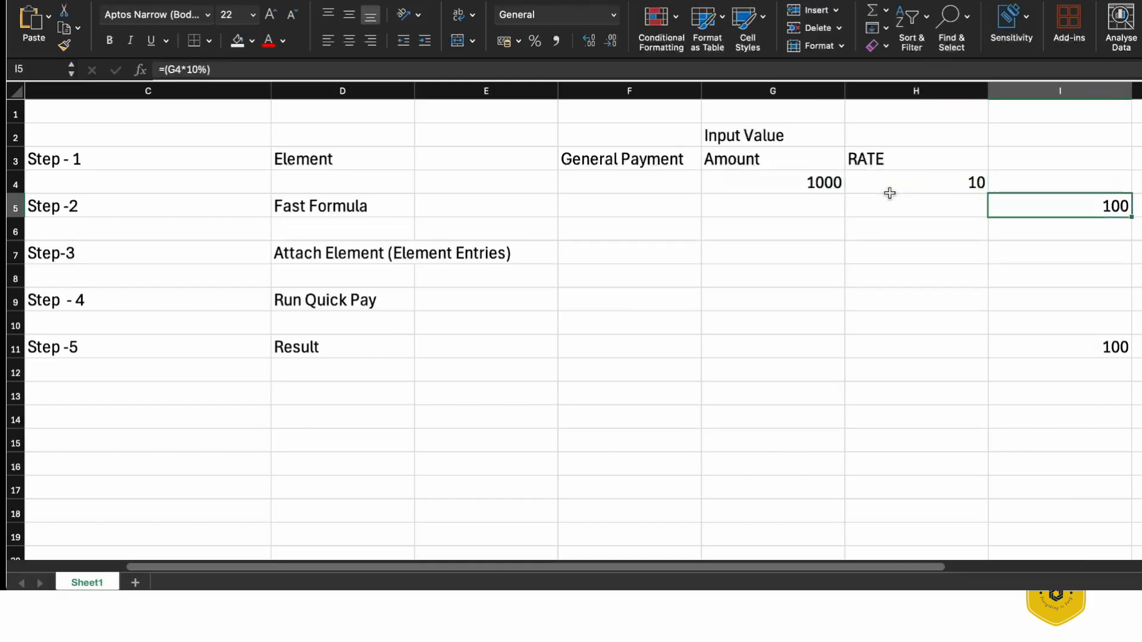
key("Down")
key("Down")
key("Down")
key("Down")
key("Down")
key("Down")
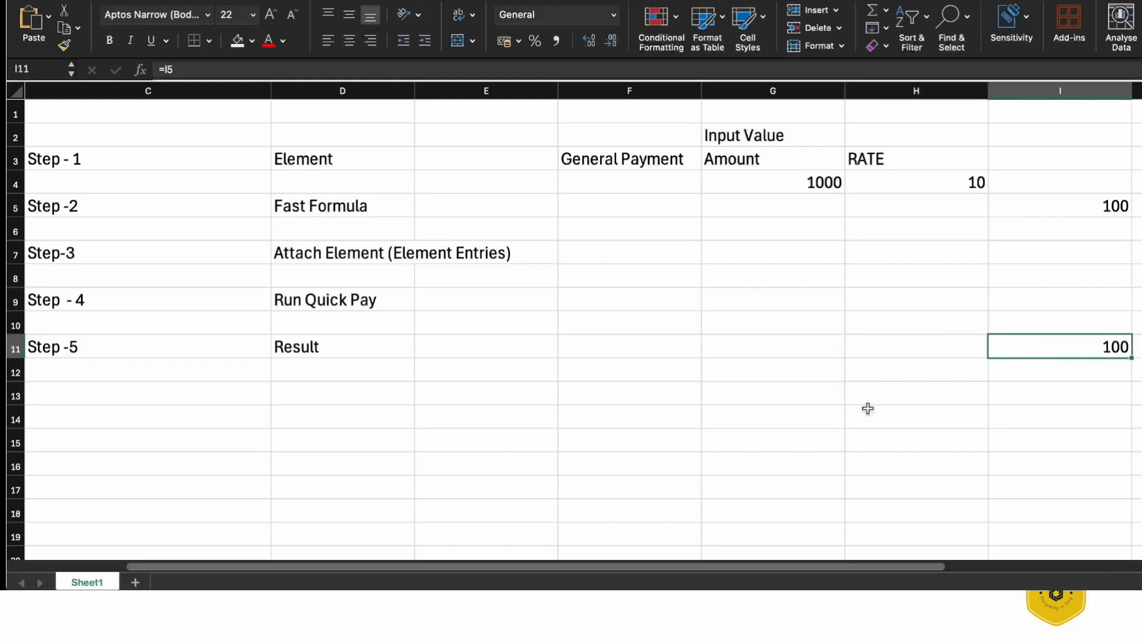
Return to the QuickPay results in the browser and highlight the SA General Payment pay run amount.
left_click(744, 619)
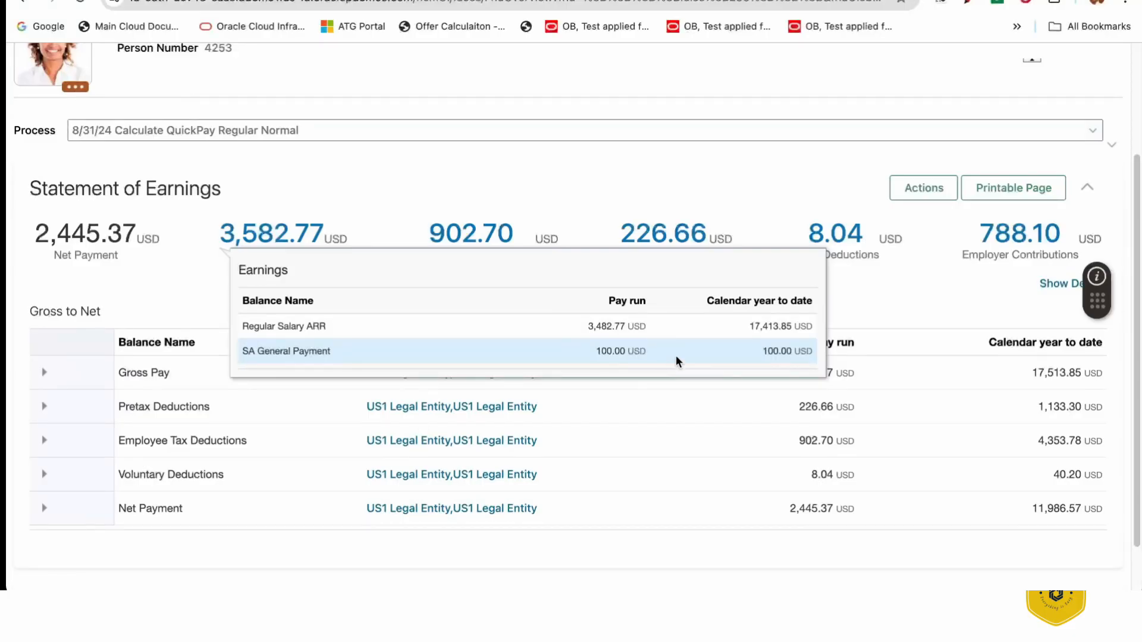
left_click_drag(602, 353, 642, 351)
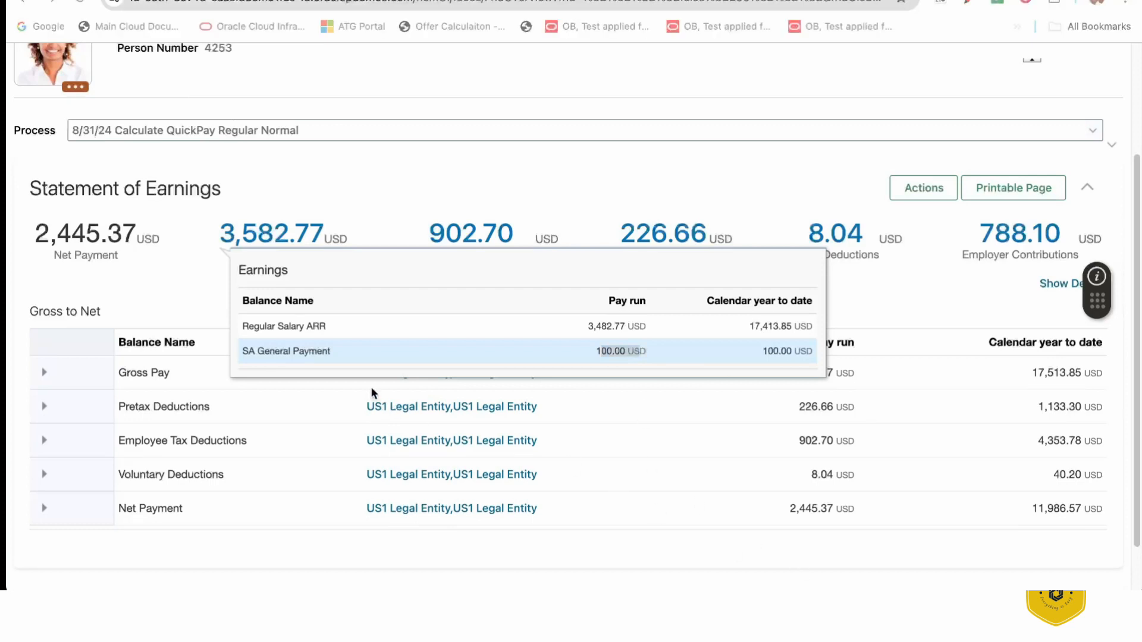
Switch back to the Excel planning sheet and enter Overtime in cell C14, below the existing steps.
key("super+Tab")
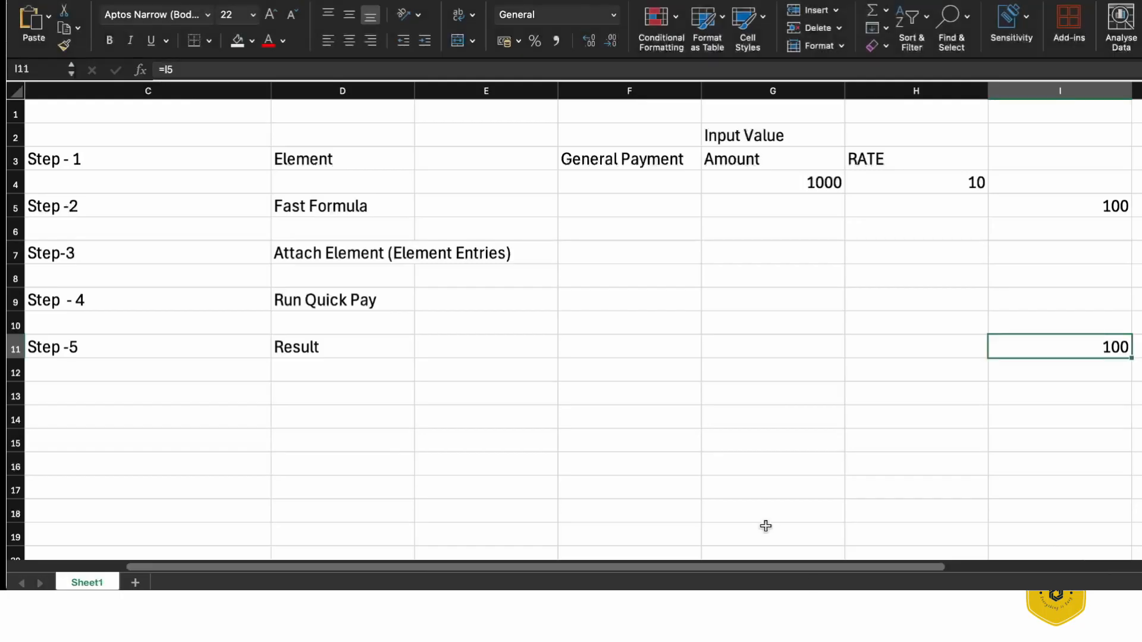
left_click(266, 432)
key("Left")
key("Left")
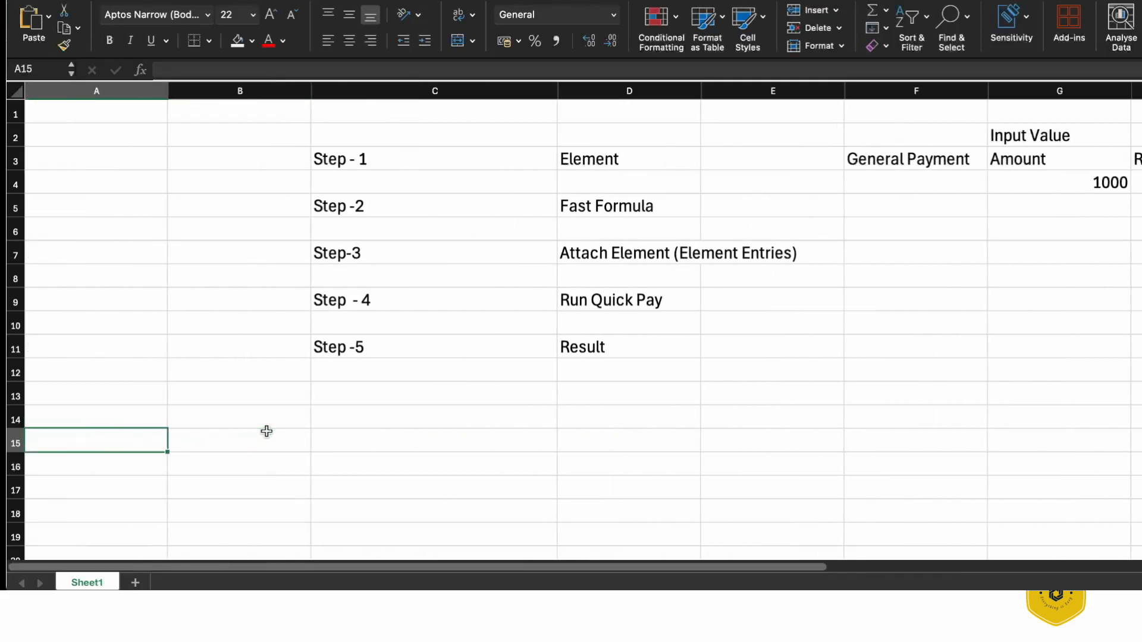
key("Right")
key("Right")
key("Down")
key("Down")
key("Down")
key("Down")
key("Down")
key("Down")
key("Down")
key("Down")
key("Down")
key("Down")
key("Down")
key("Down")
key("Down")
key("Down")
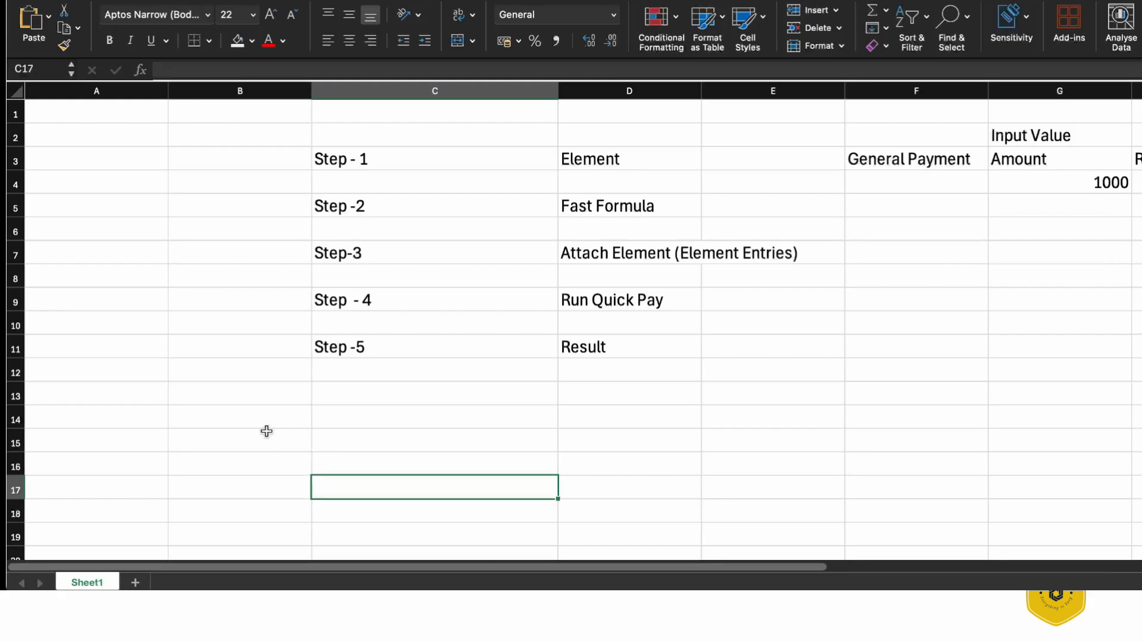
key("Down")
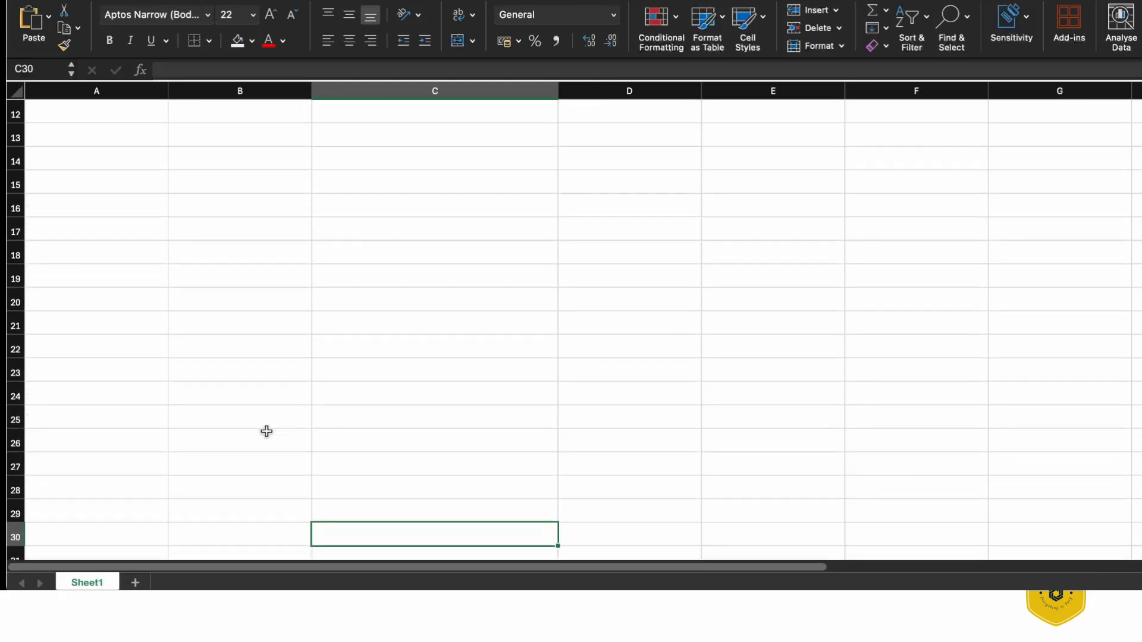
key("Up")
key("Up")
key("Up")
key("Up")
key("Up")
key("Up")
key("Up")
key("Up")
key("Up")
key("Up")
key("Up")
key("Up")
key("Up")
key("Up")
key("Up")
key("Up")
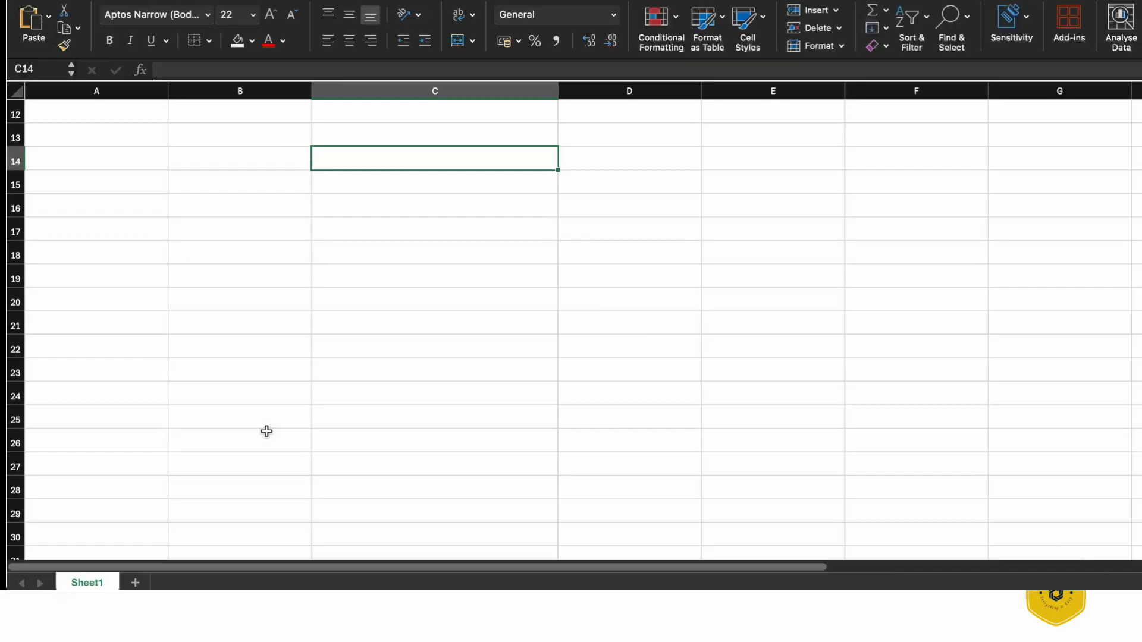
type("Overtime")
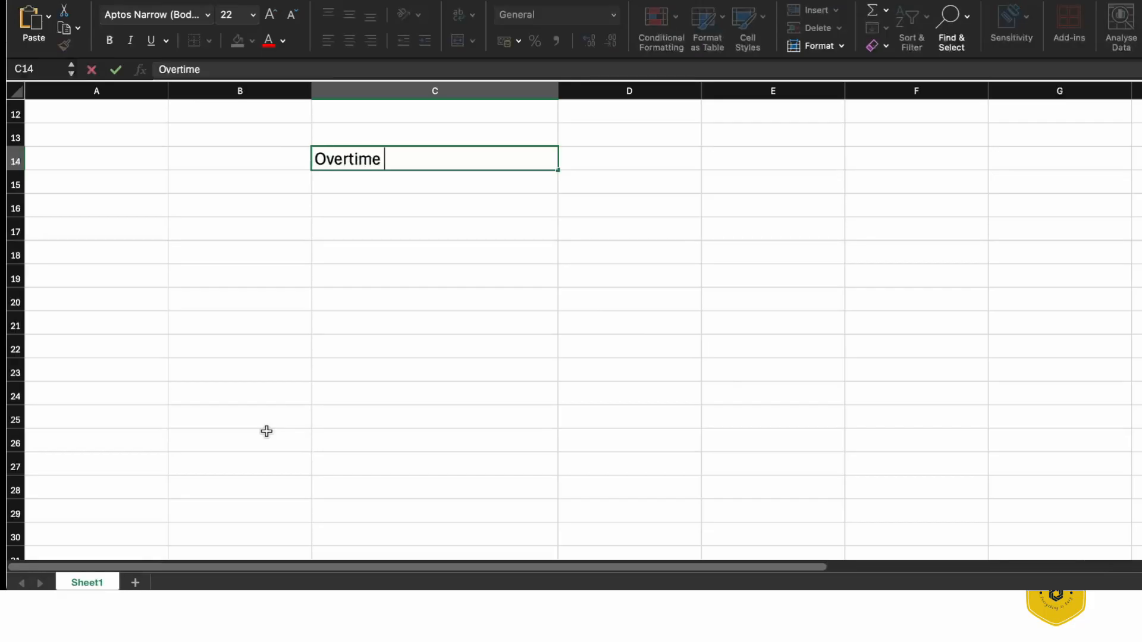
key("Return")
Enter Step -1 in cell B14 and replace the text in C14 with Element.
key("Up")
key("Left")
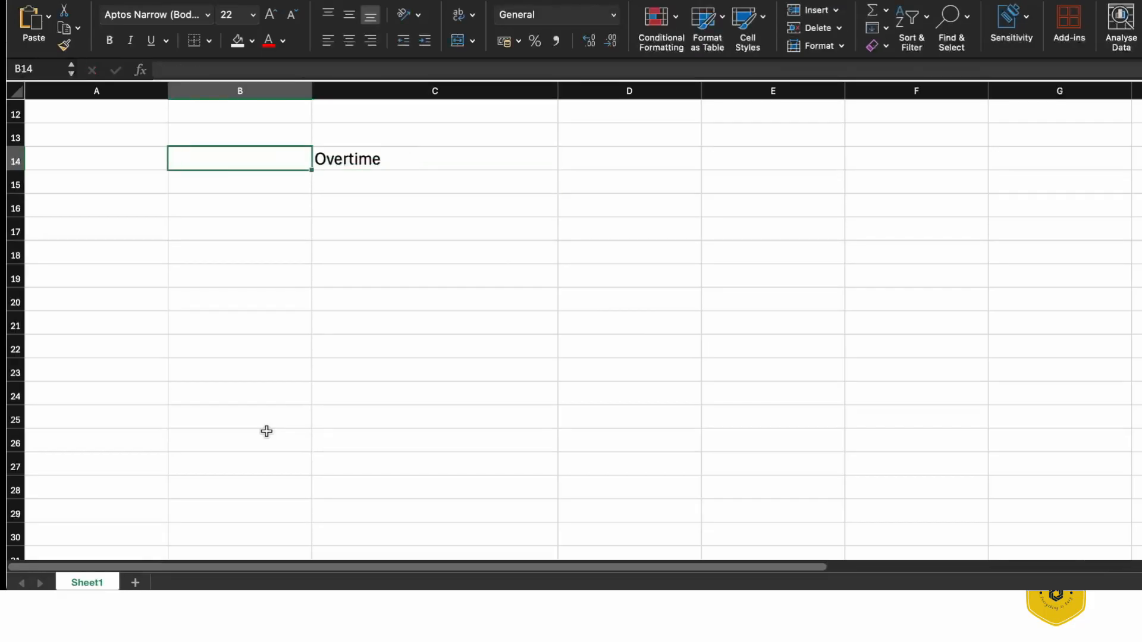
type("Step -1")
key("Tab")
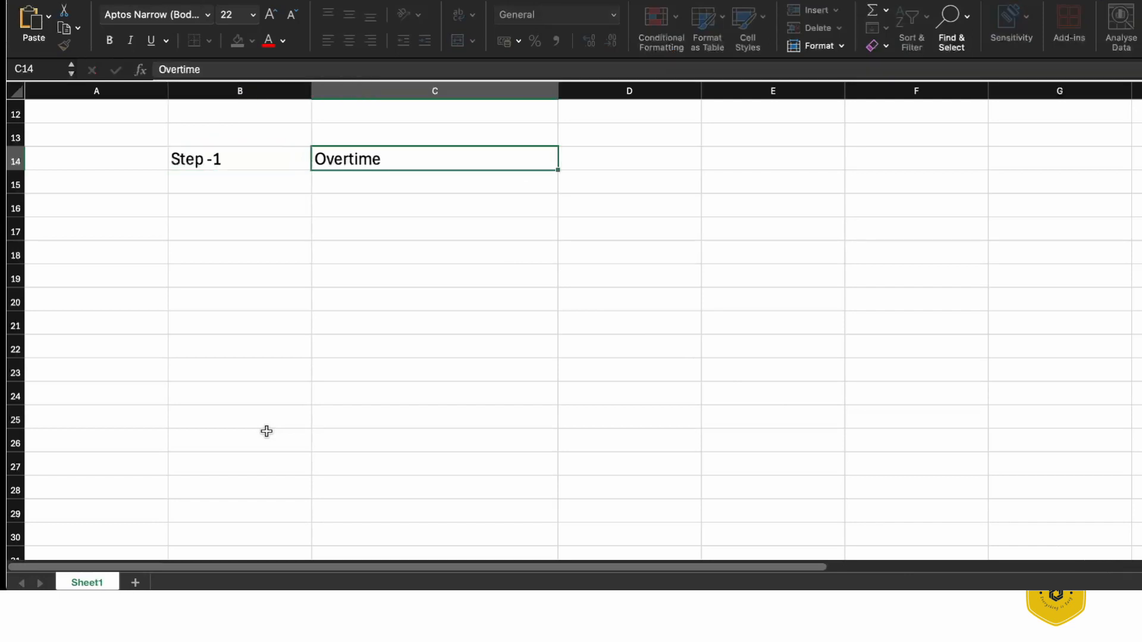
type("Element")
key("Return")
key("Return")
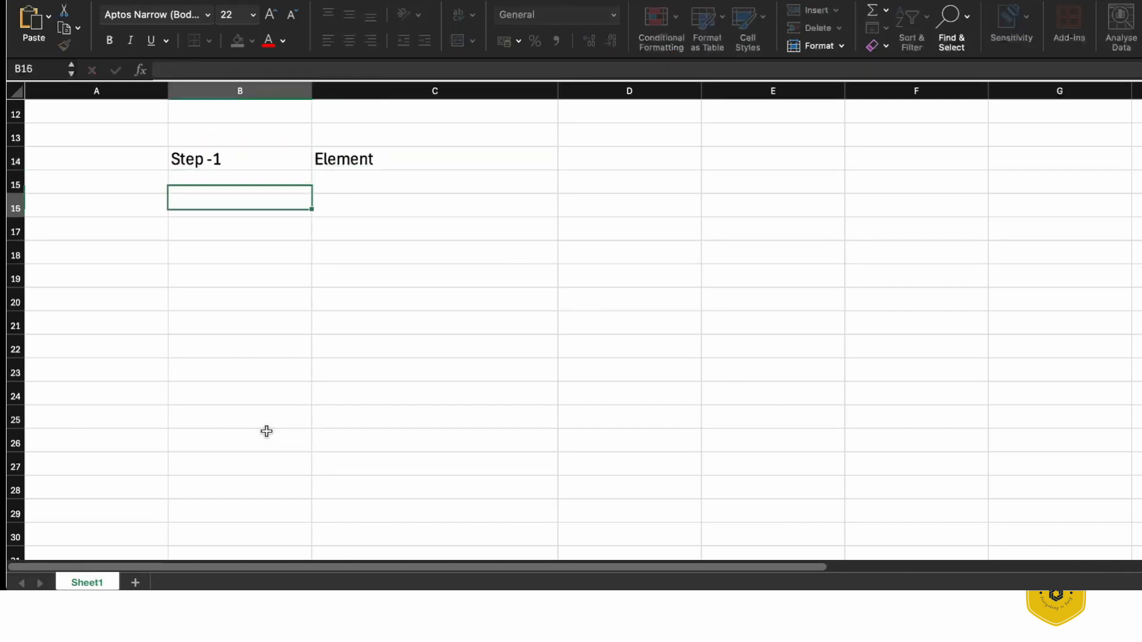
Enter the element name Overtime Payment in cell C16.
key("Tab")
type("Over")
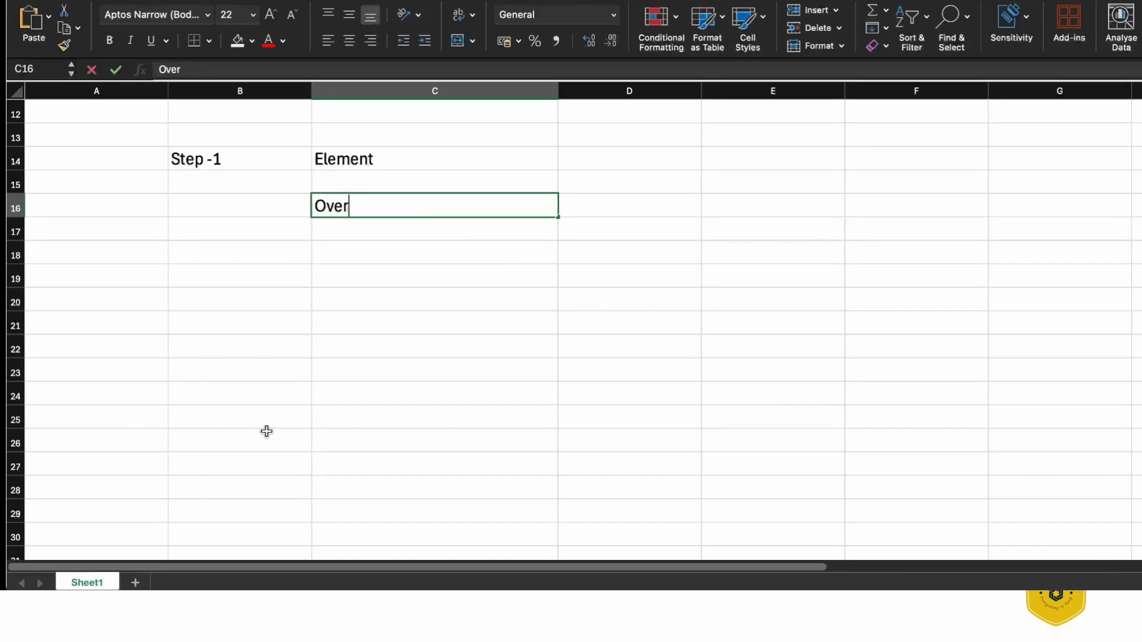
type("time Pa")
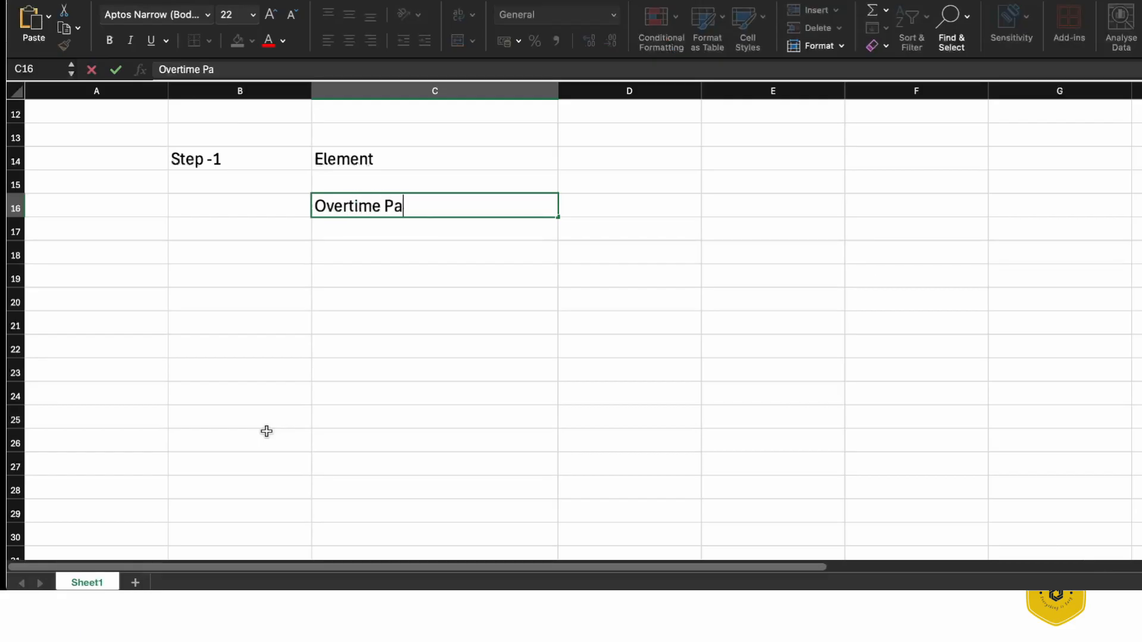
type("yment")
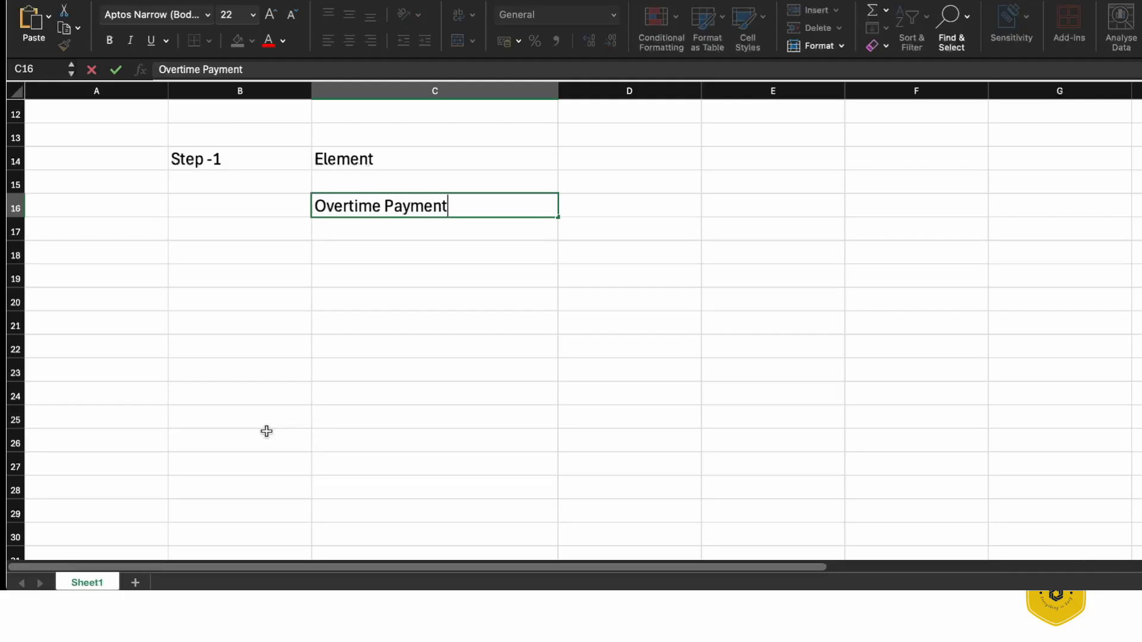
key("Return")
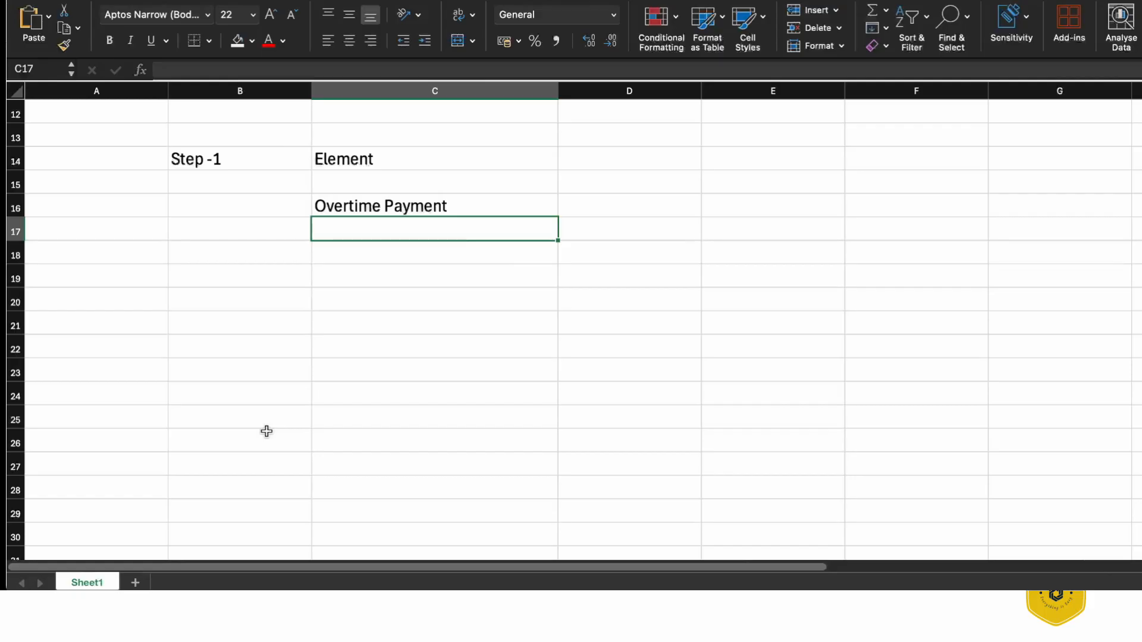
Add the heading Input Value in cell D15.
key("Down")
key("Up")
key("Up")
key("Up")
key("Right")
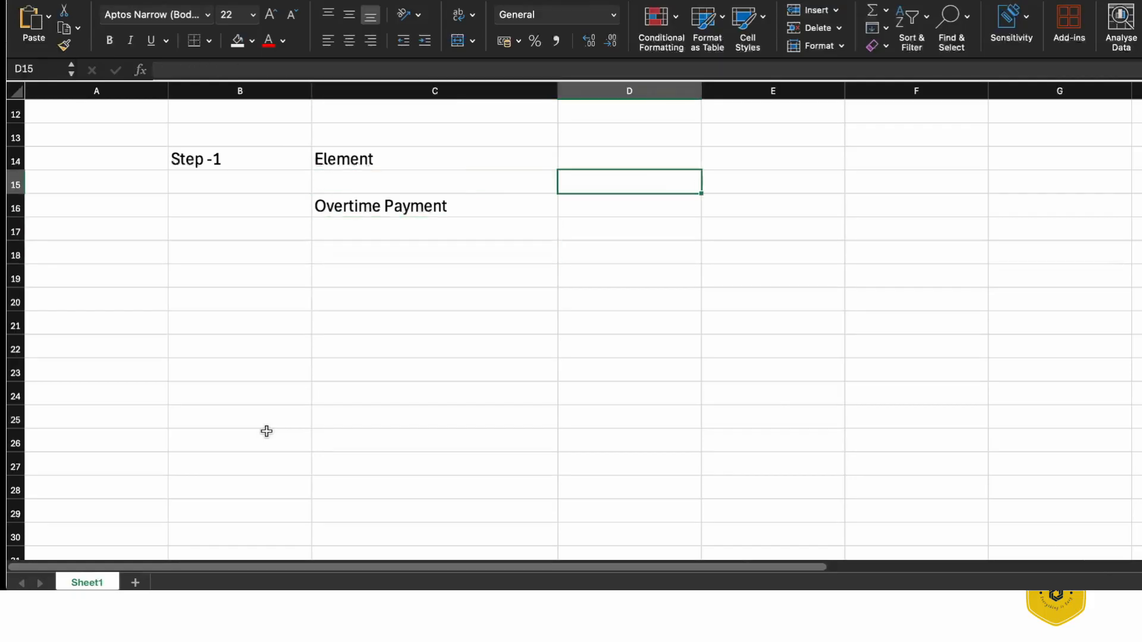
type("Inputs")
key("BackSpace")
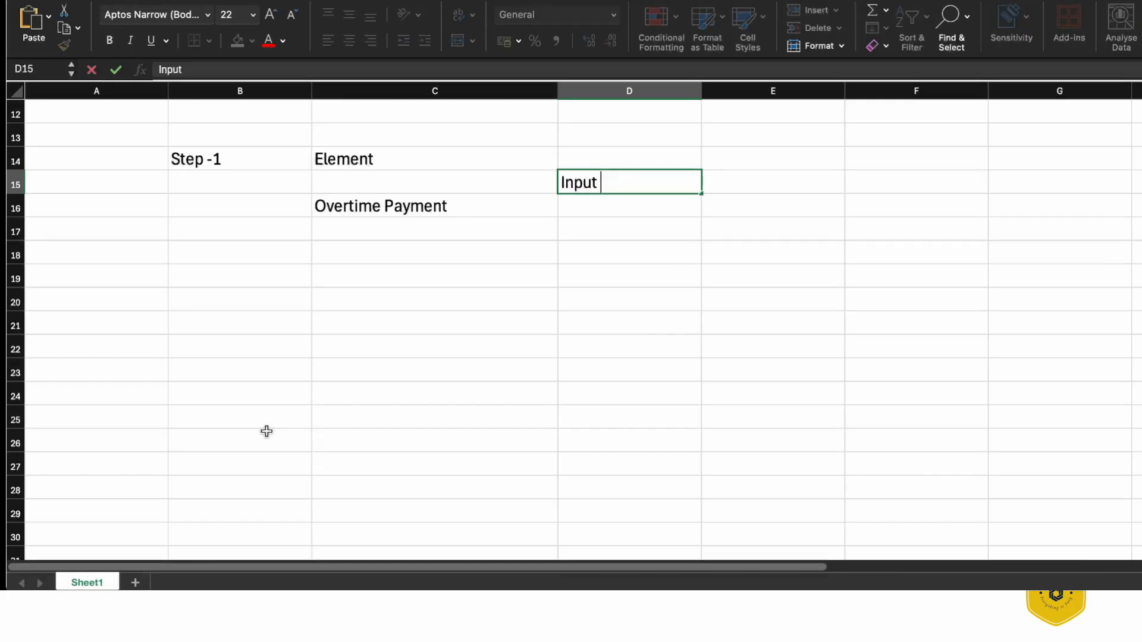
type("Value")
key("Return")
key("Return")
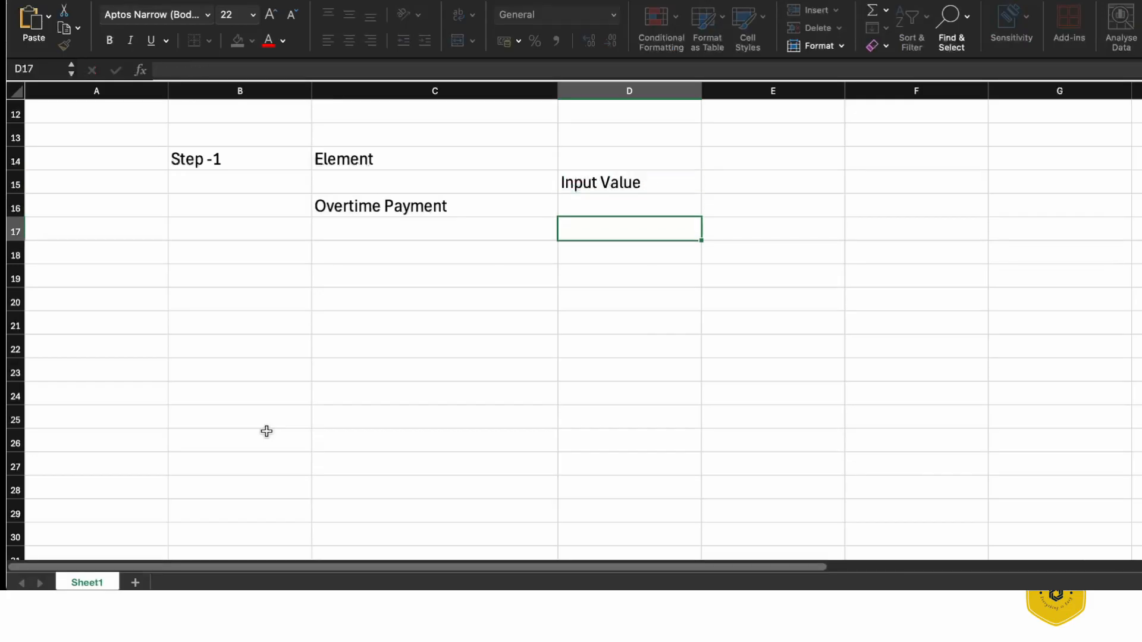
Enter the input value names Amount in cell D17 and Normal Hours in E17.
type("Amount")
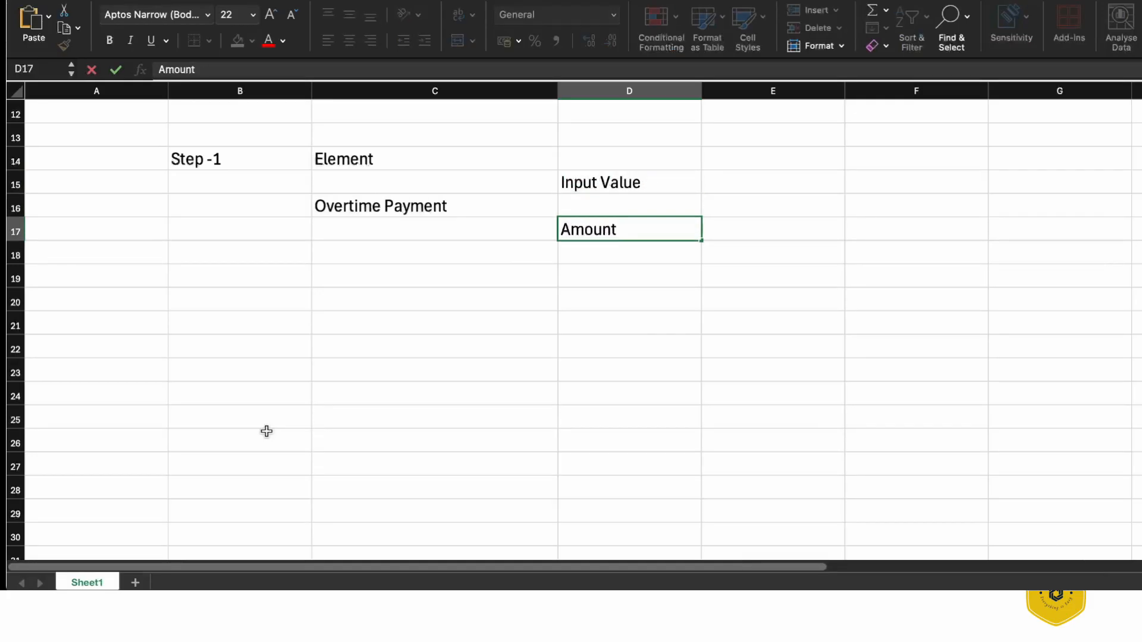
key("Return")
key("Up")
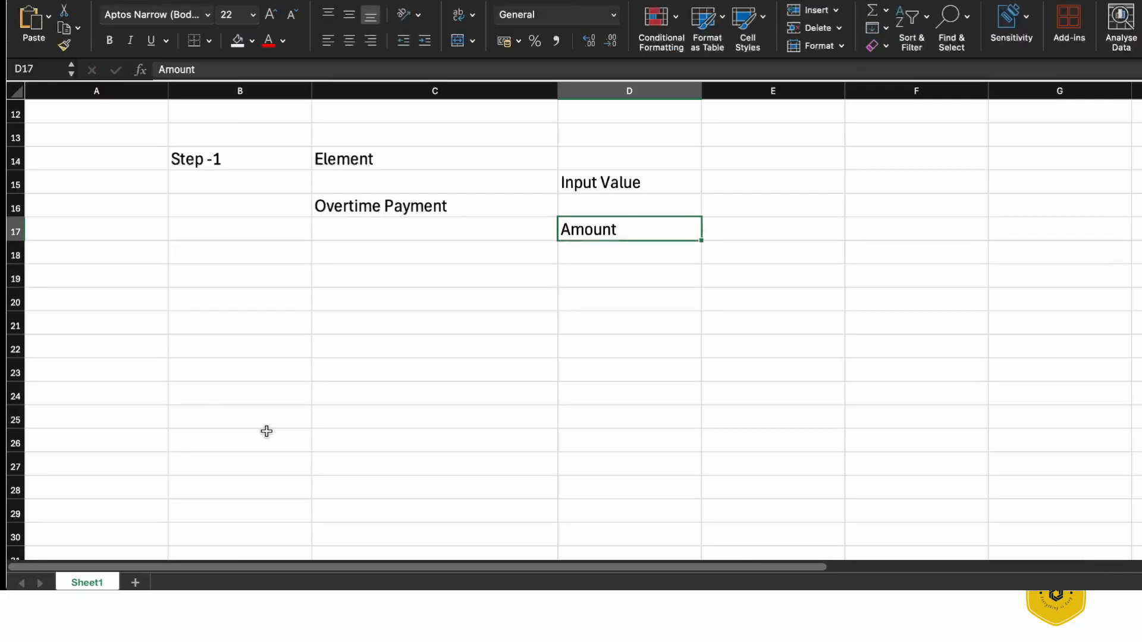
key("Right")
key("Up")
key("Down")
key("Down")
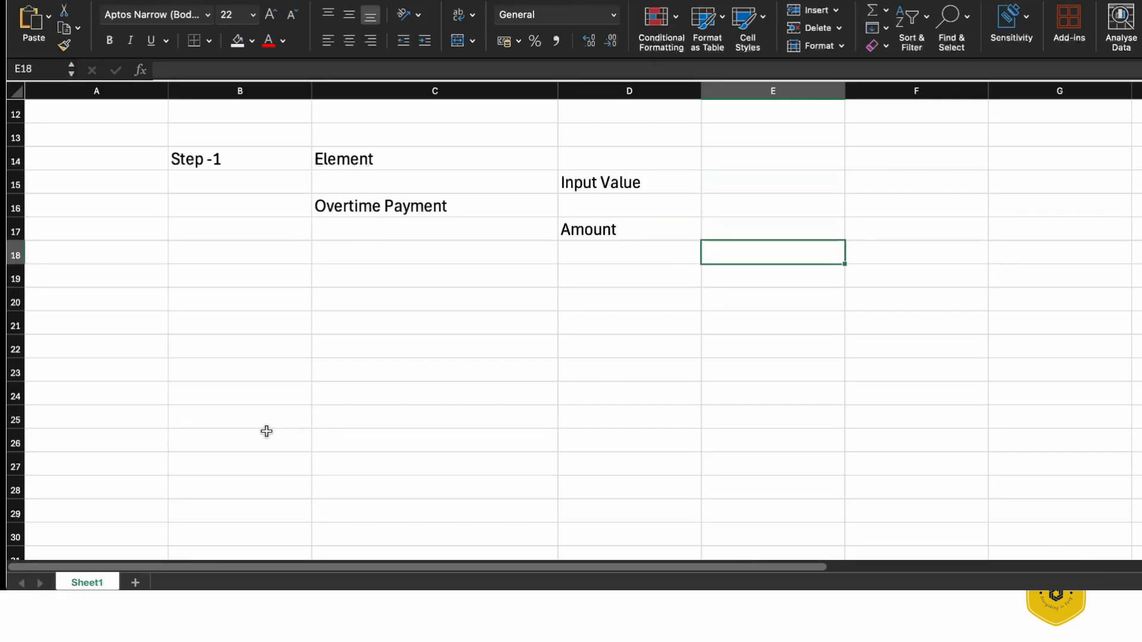
key("Up")
type("Norma")
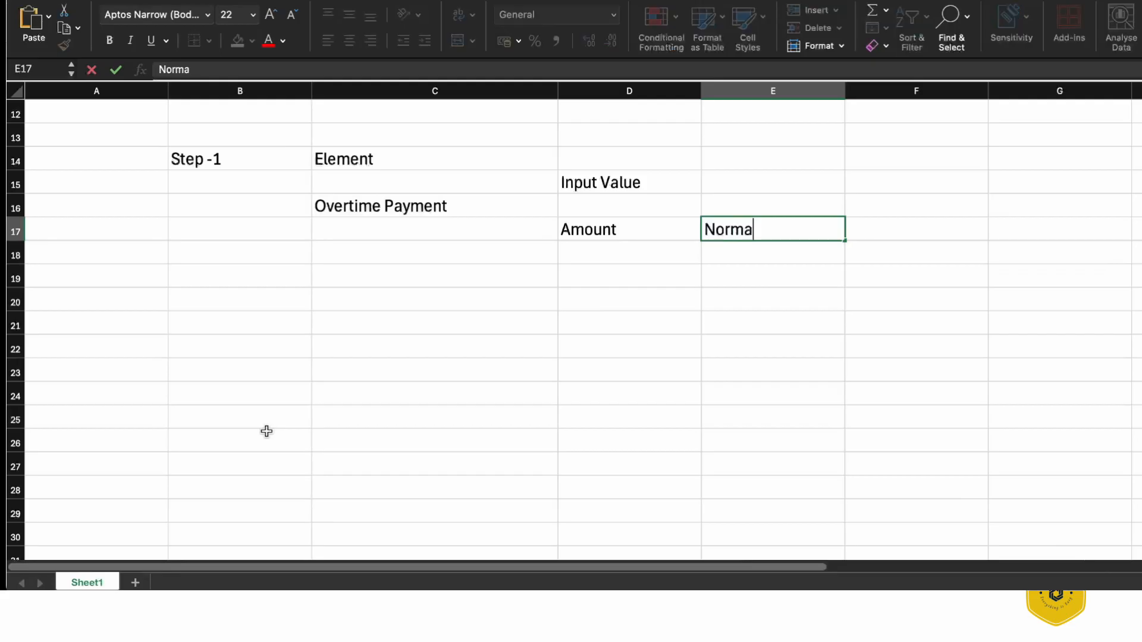
type("l Hours")
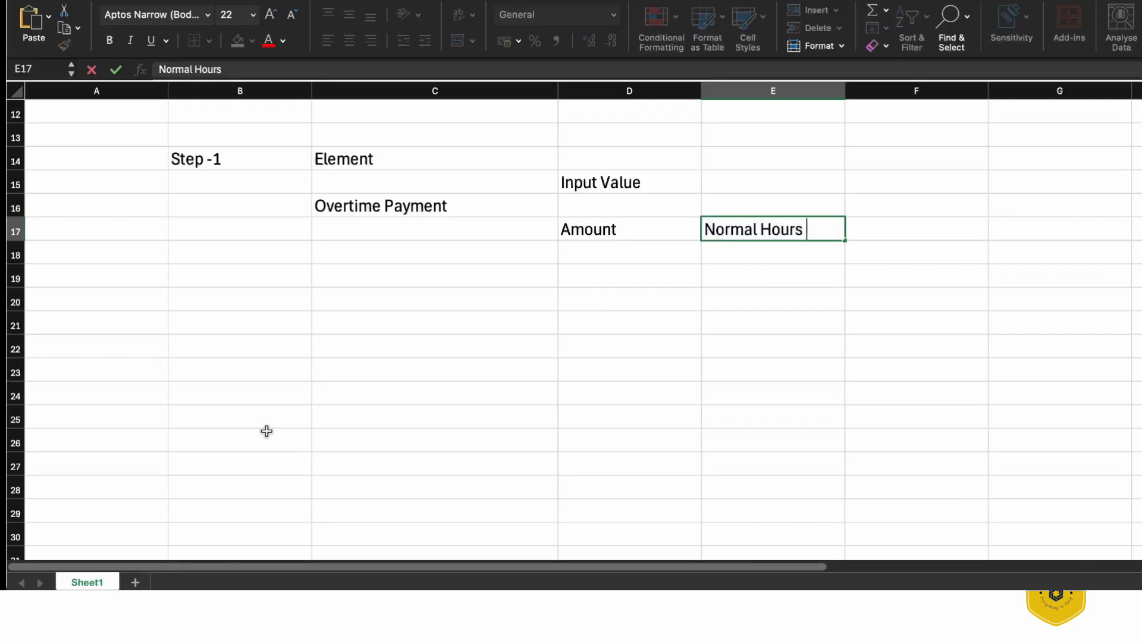
key("Return")
Write per hour rate = (Amount/30)/8 in cell D19 and fit column D's width to the text.
key("Left")
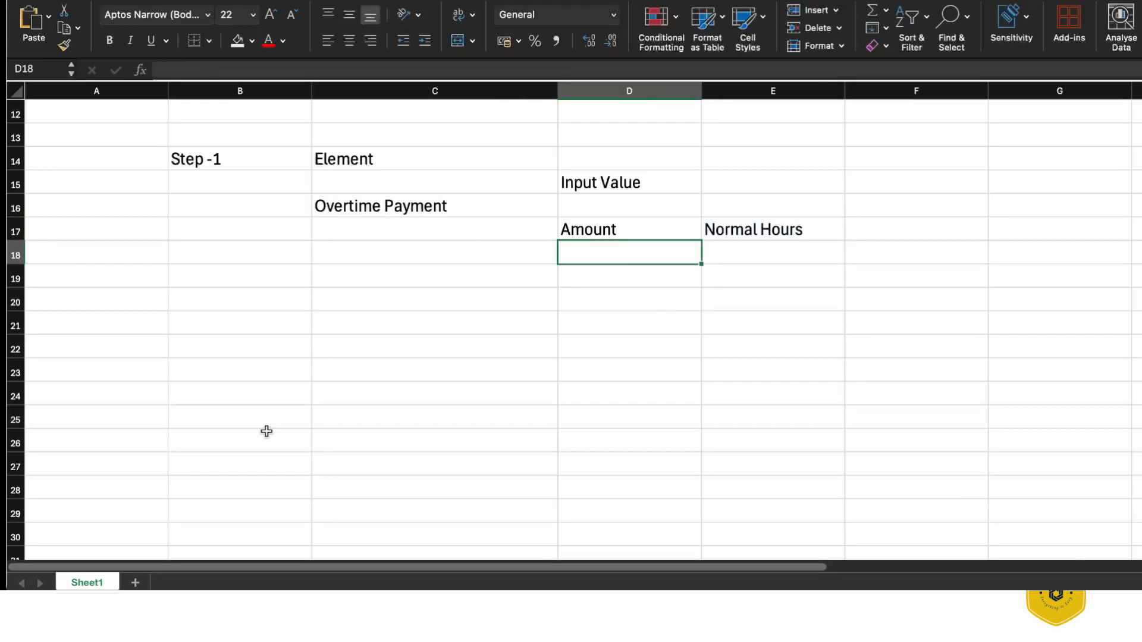
key("Down")
key("Down")
key("Up")
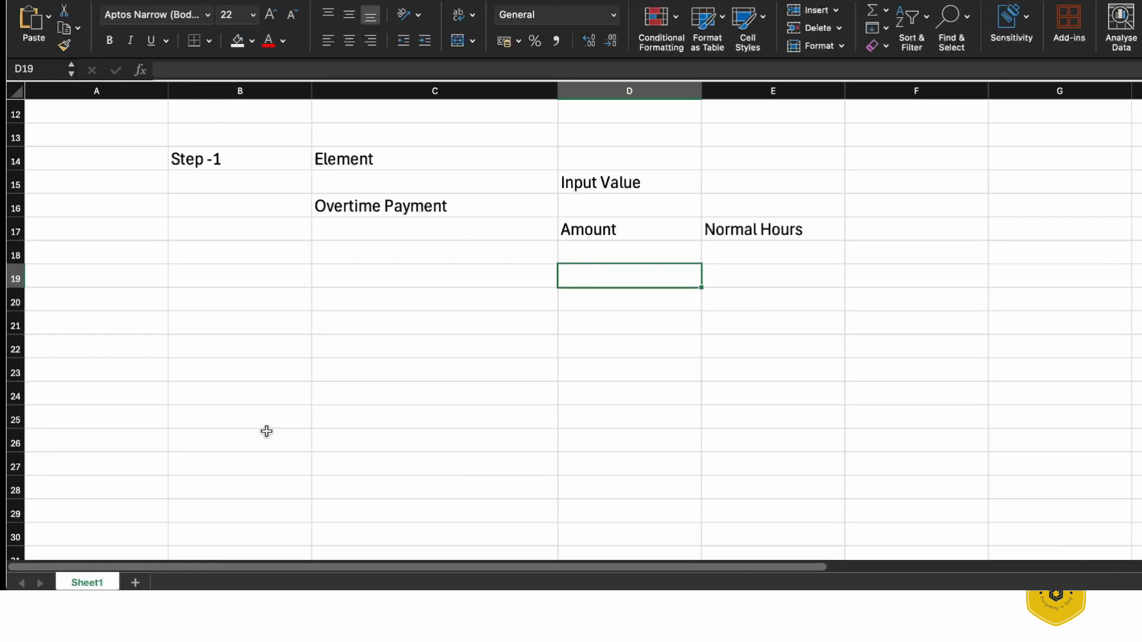
type("Perhour")
key("BackSpace")
key("BackSpace")
key("BackSpace")
key("BackSpace")
key("BackSpace")
key("BackSpace")
key("BackSpace")
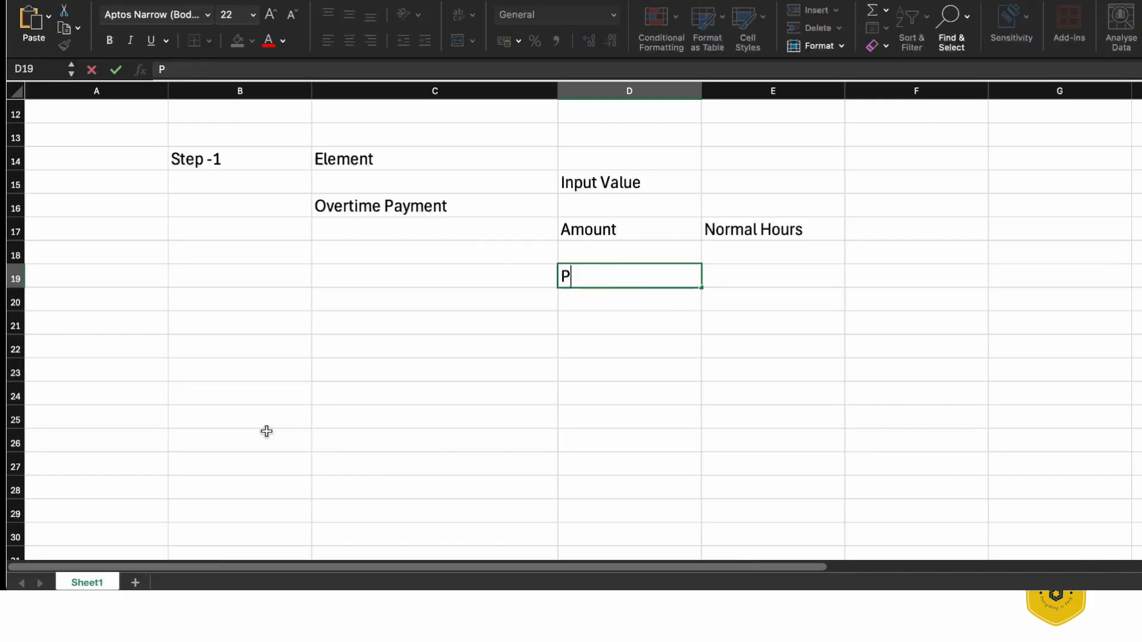
type("per hours")
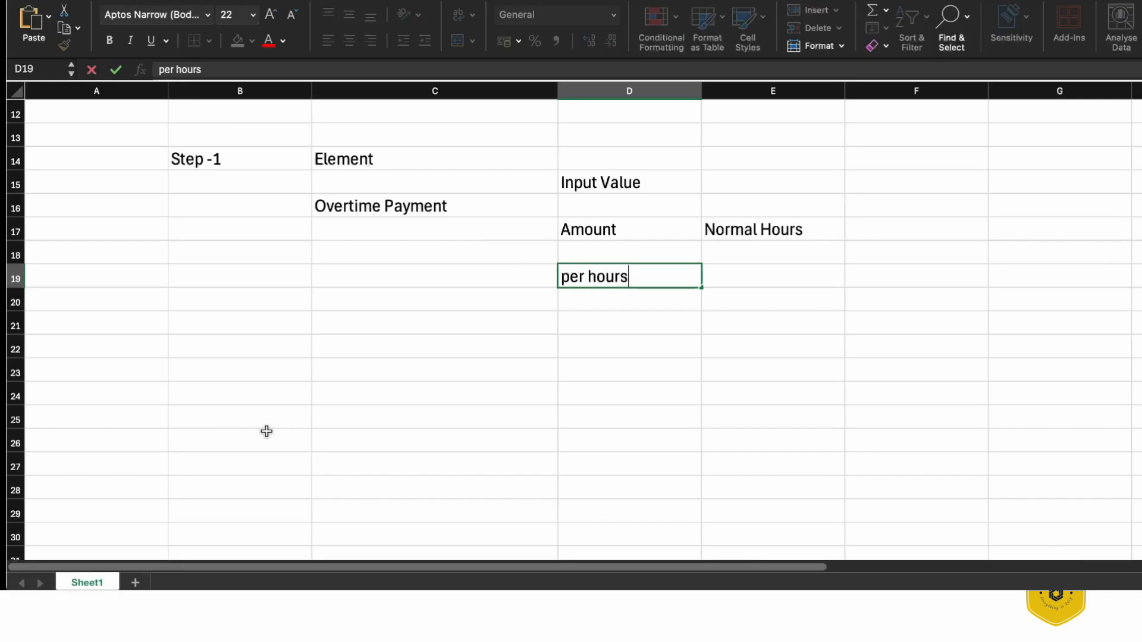
key("BackSpace")
type("rate = Amount")
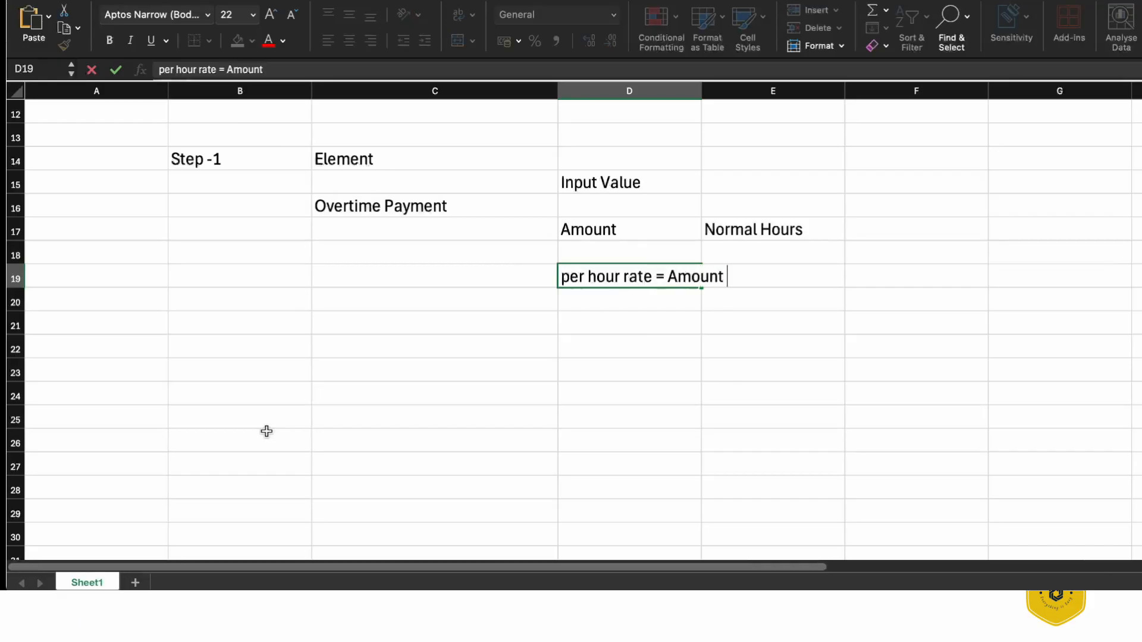
type("/30)")
left_click(667, 283)
type("(")
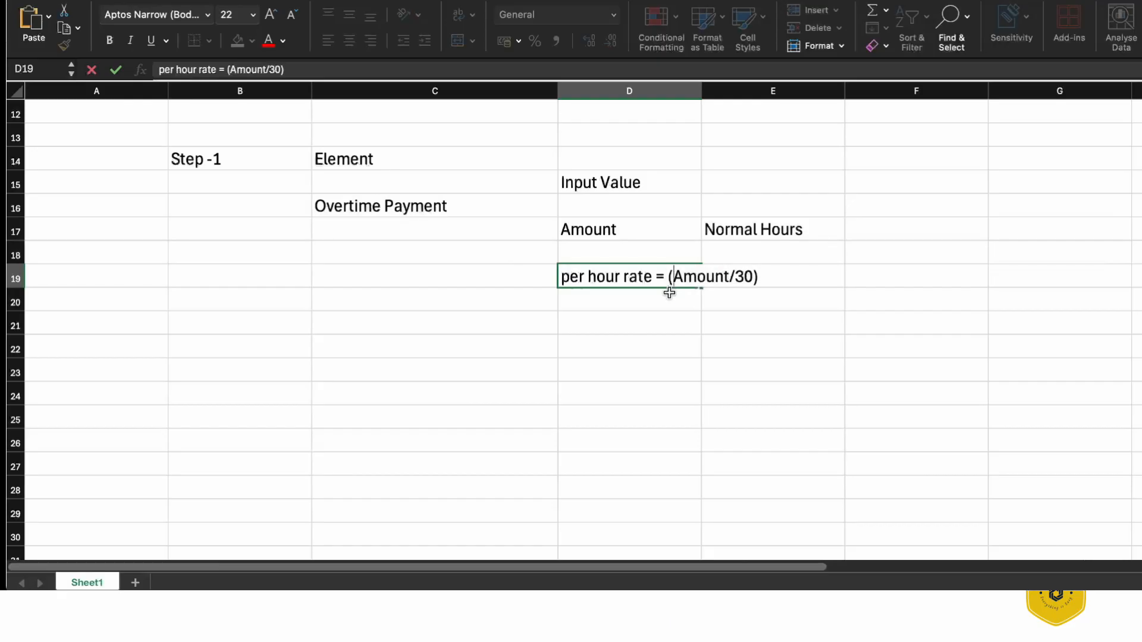
left_click(772, 275)
type("/8")
key("Return")
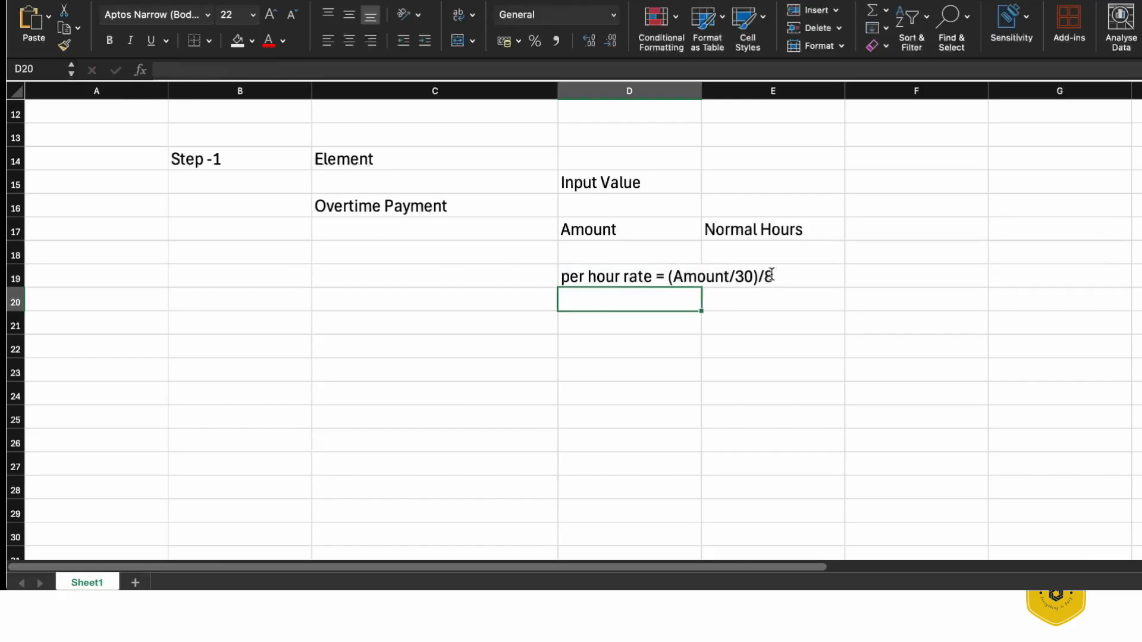
double_click(702, 89)
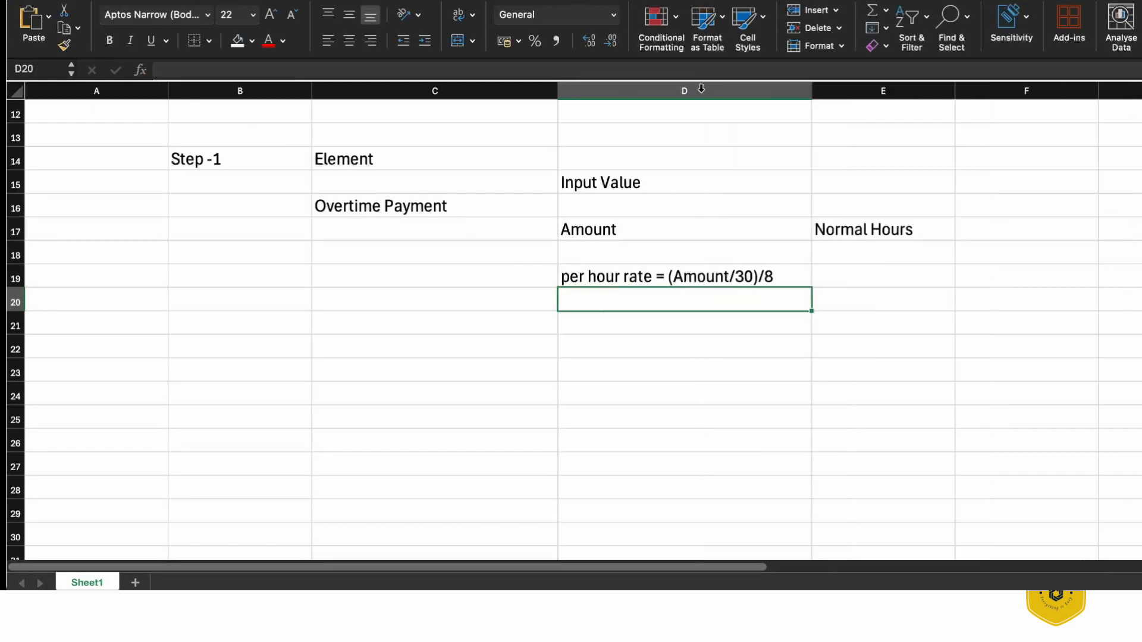
Enter 3 in cell E19 as the normal hours.
left_click(875, 276)
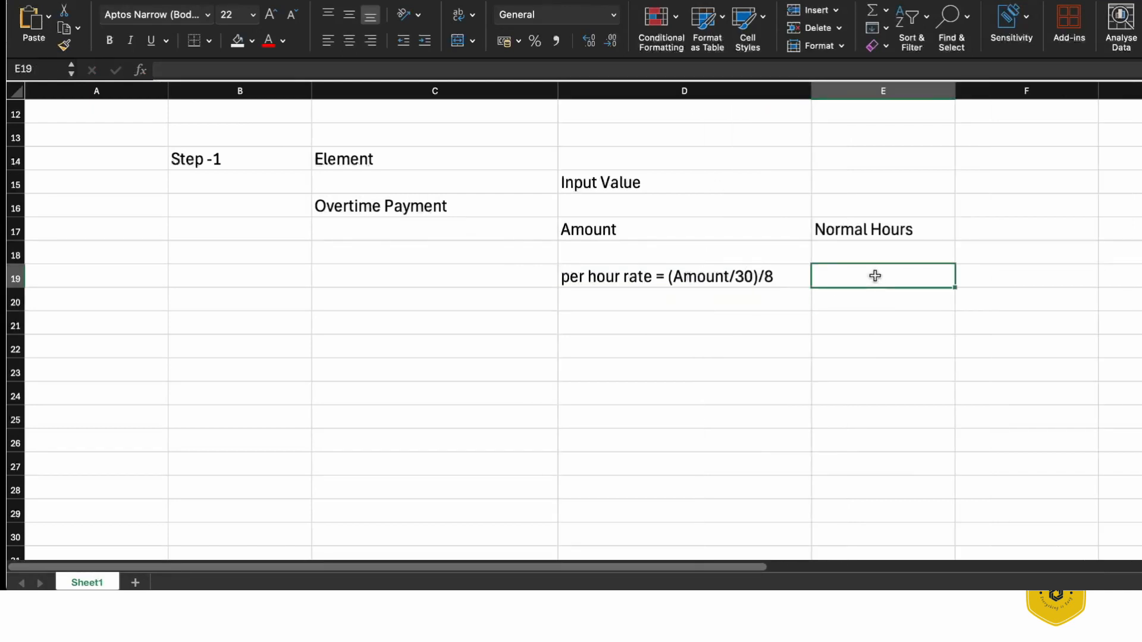
type("3")
key("Return")
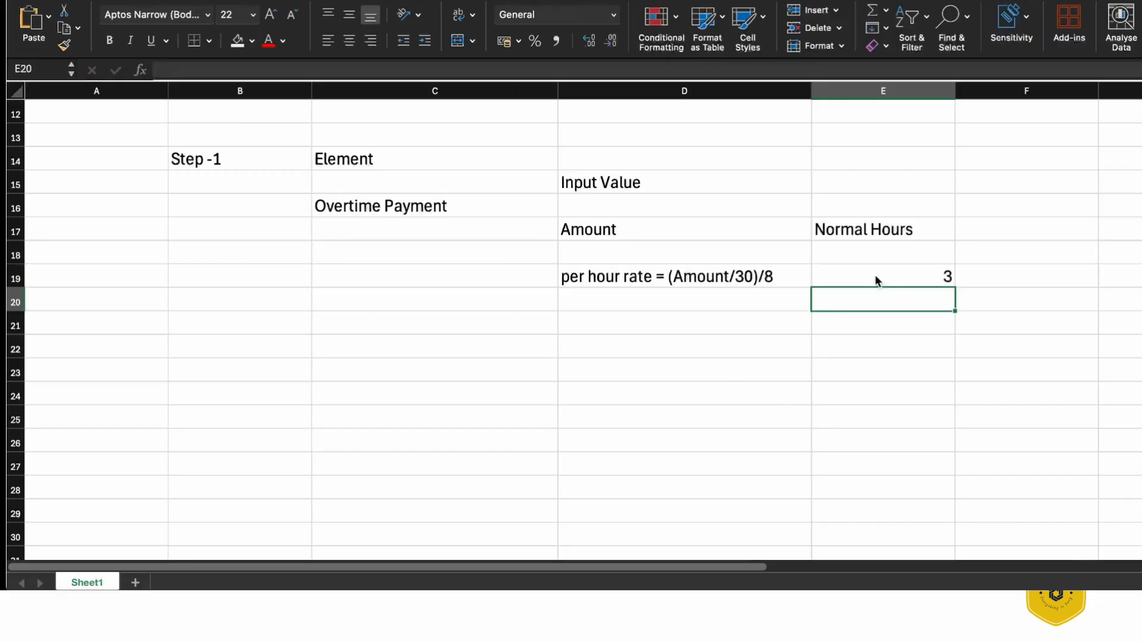
Set the normal hours in cell E19 to 10.
key("Up")
key("Up")
key("Up")
key("Down")
key("Down")
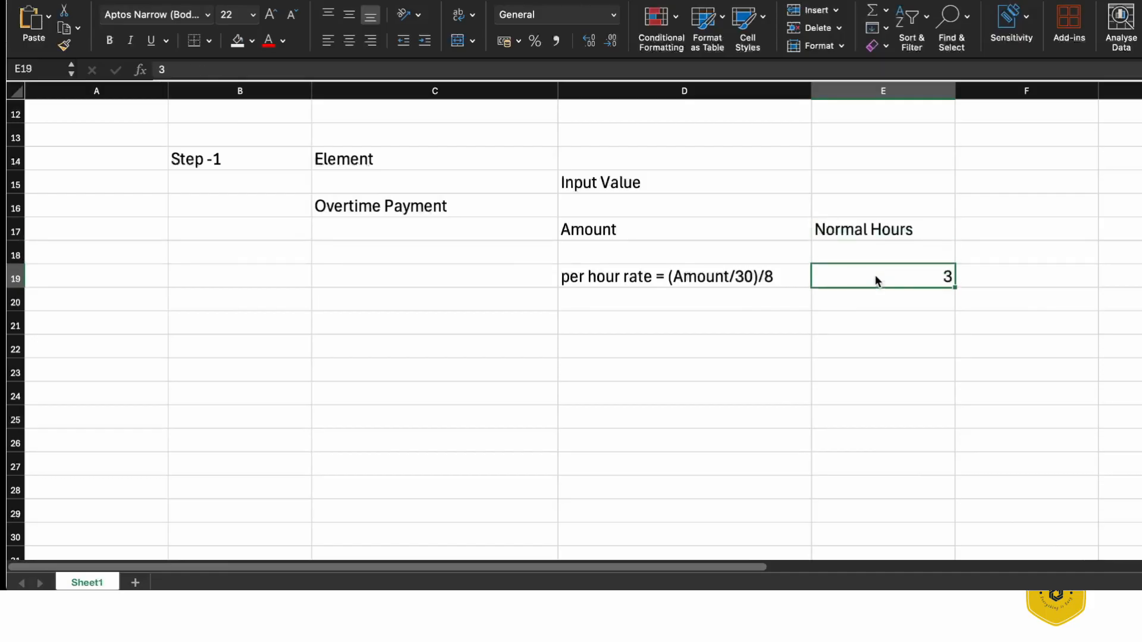
type("10")
key("Return")
key("Left")
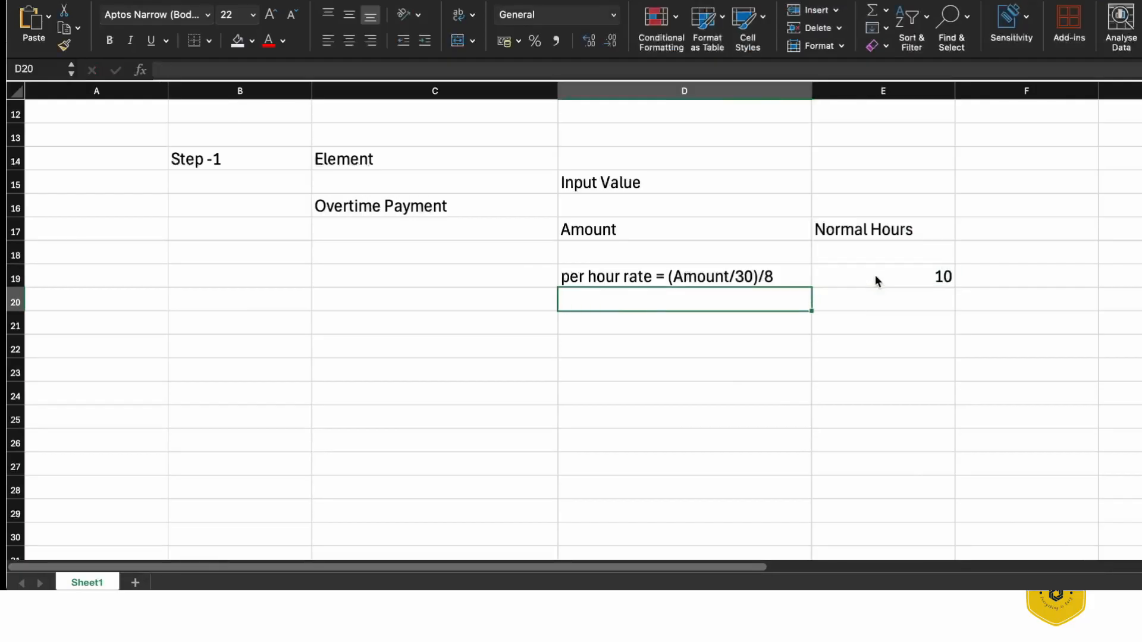
Write the pay calculation l_pay = perhourrate* normal hours in cell D21.
key("Left")
key("Up")
key("Right")
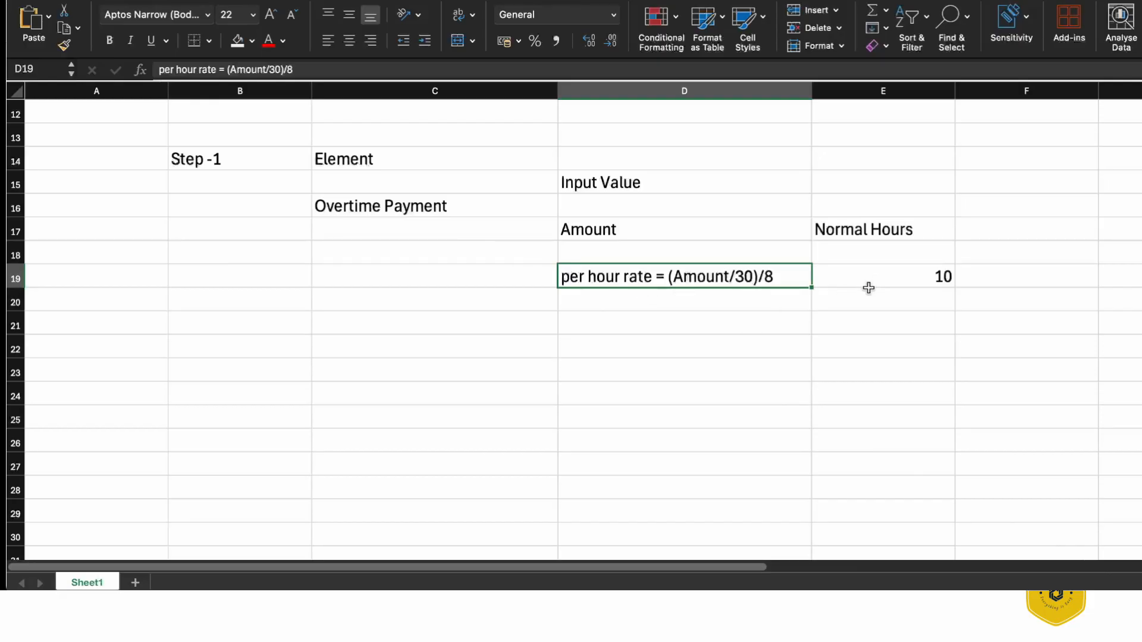
left_click(653, 322)
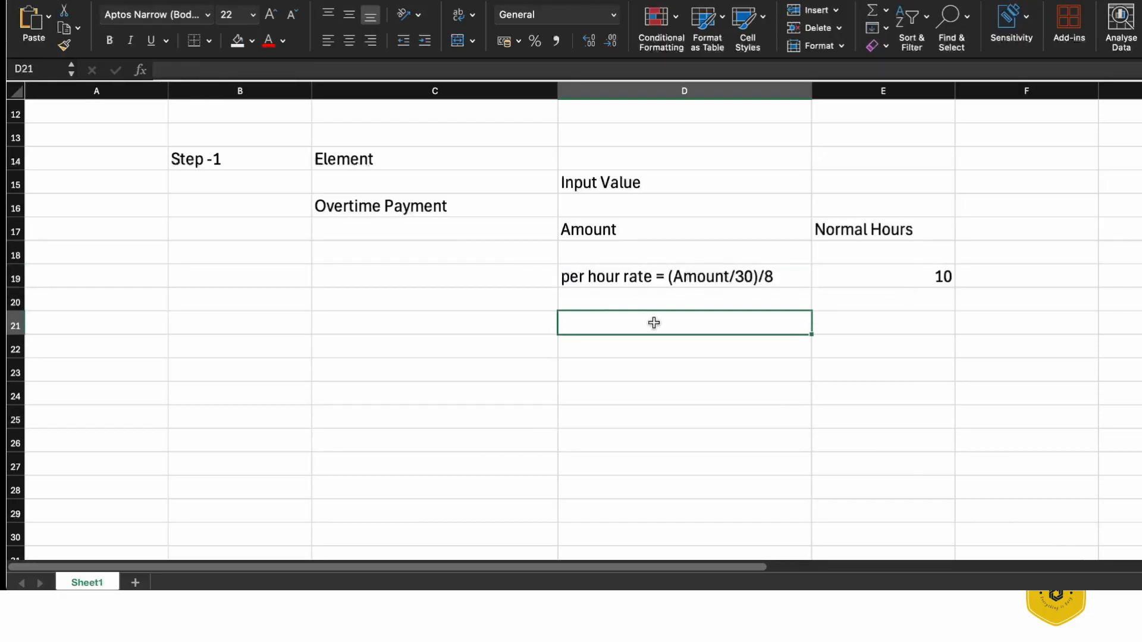
type(";_pay")
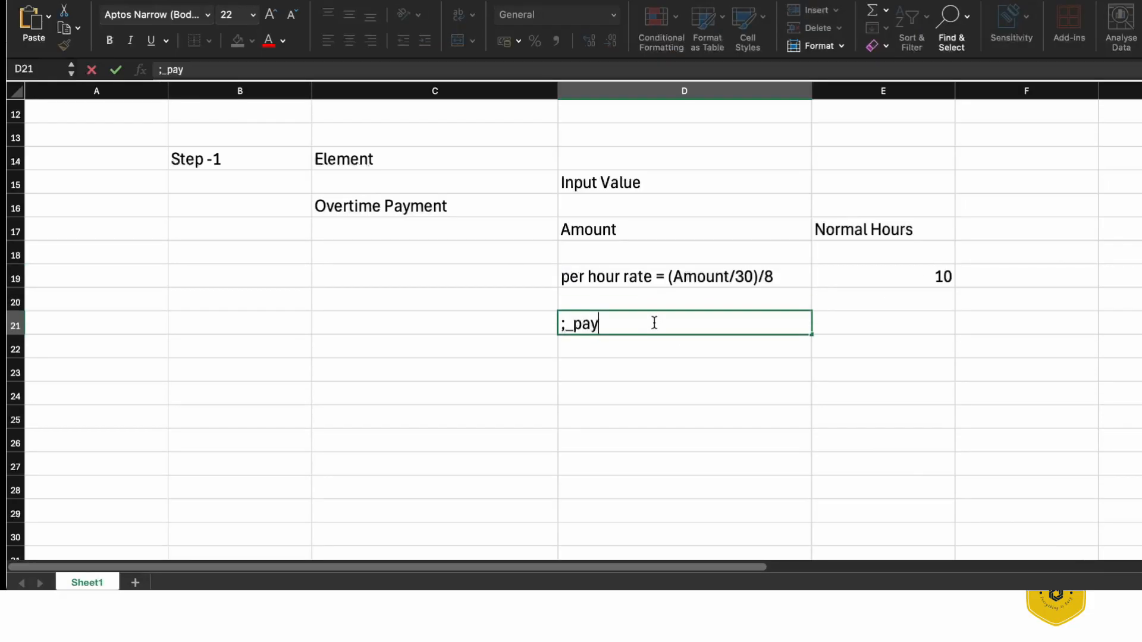
key("BackSpace")
key("BackSpace")
key("BackSpace")
key("BackSpace")
key("BackSpace")
type("l_a")
key("BackSpace")
type("pay = per")
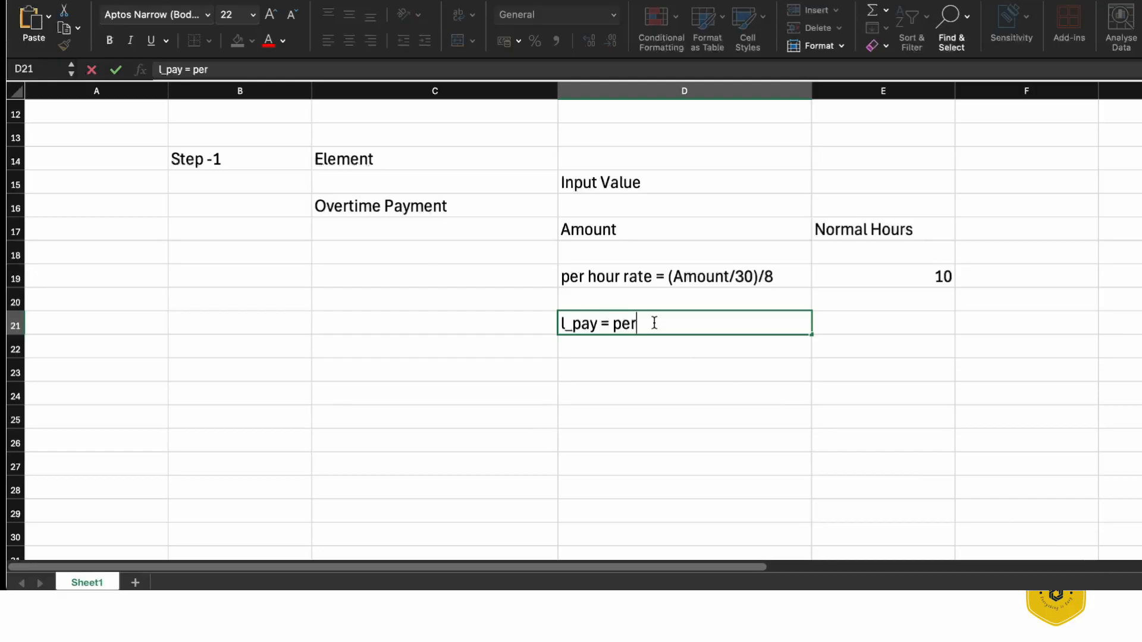
key("BackSpace")
key("BackSpace")
key("BackSpace")
type("perhourrate* normal hours")
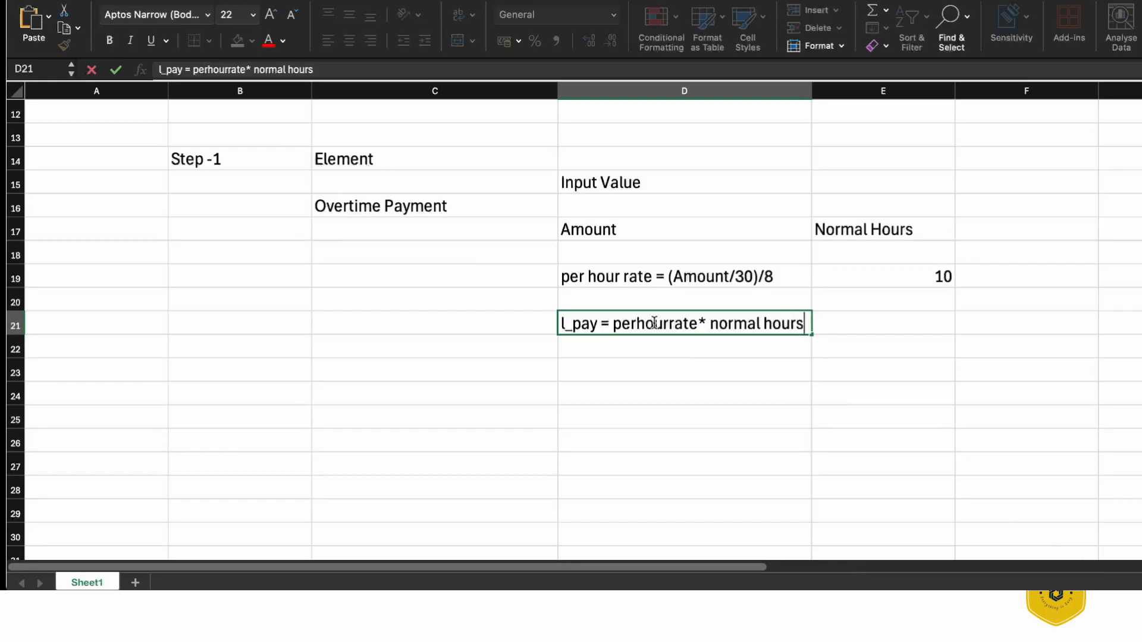
key("Return")
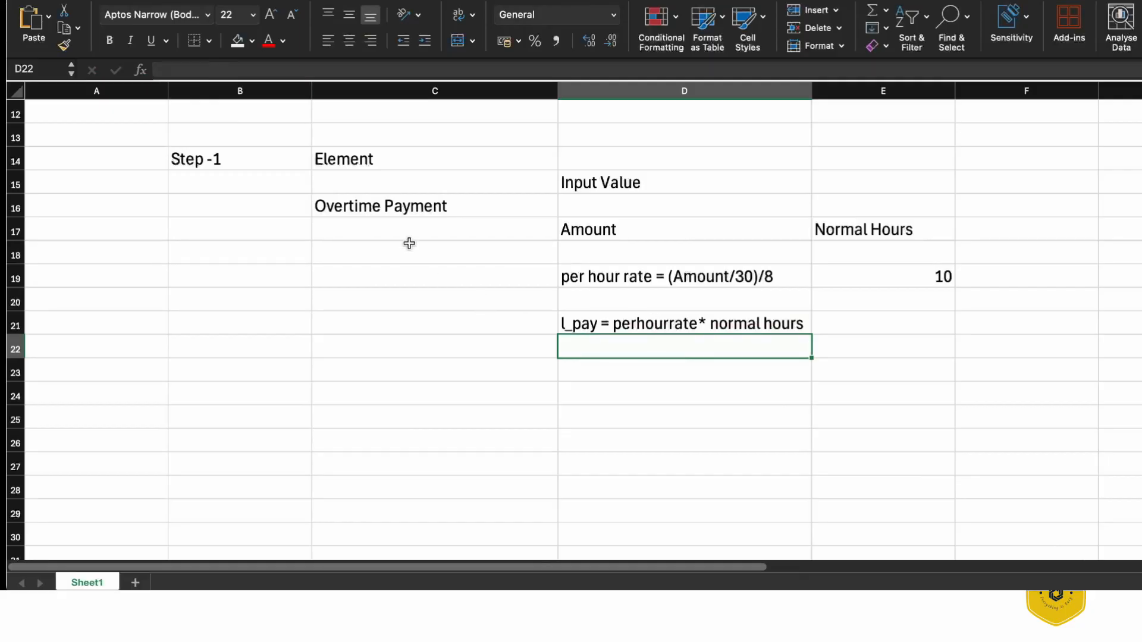
left_click(356, 203)
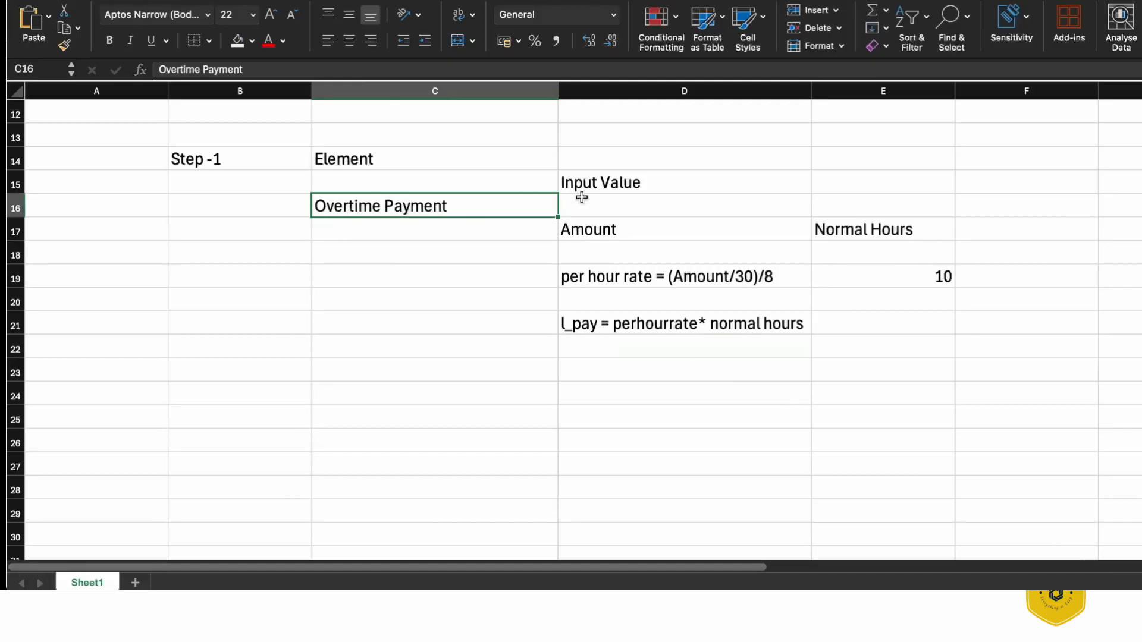
left_click(613, 229)
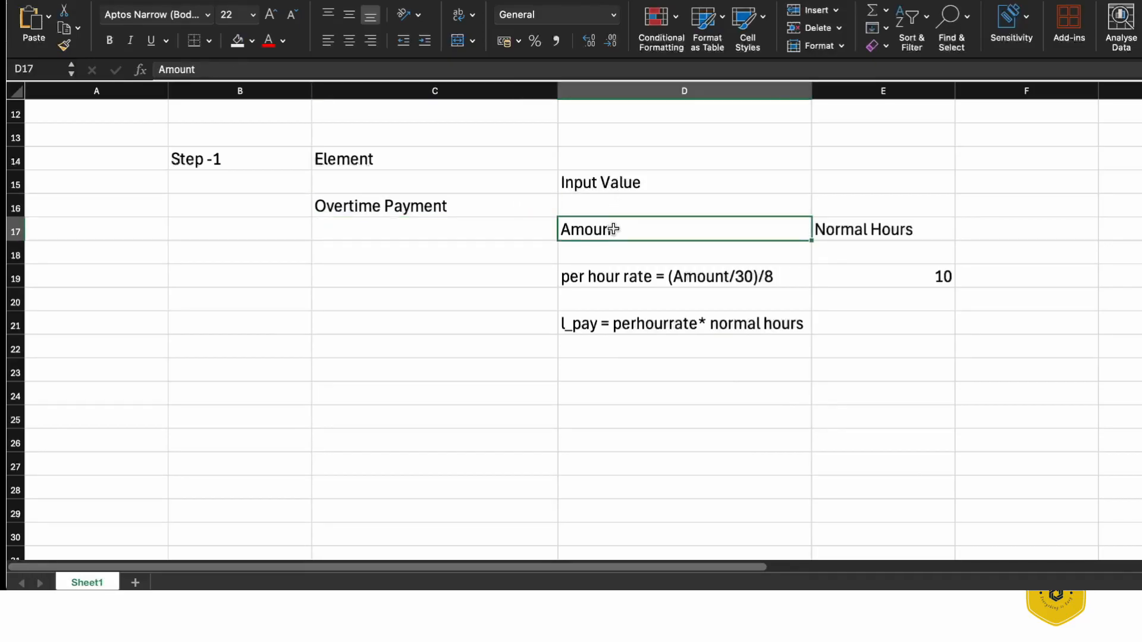
left_click(873, 232)
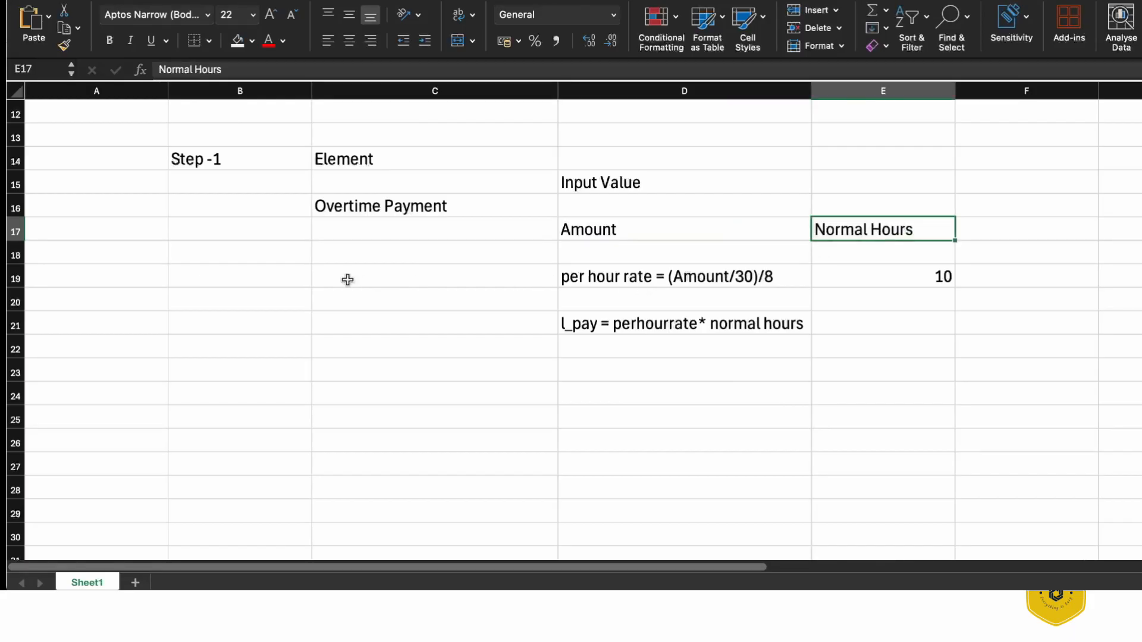
Enter the label Step -2 in cell B19, beside the per hour rate calculation.
left_click(200, 274)
type("Step -2")
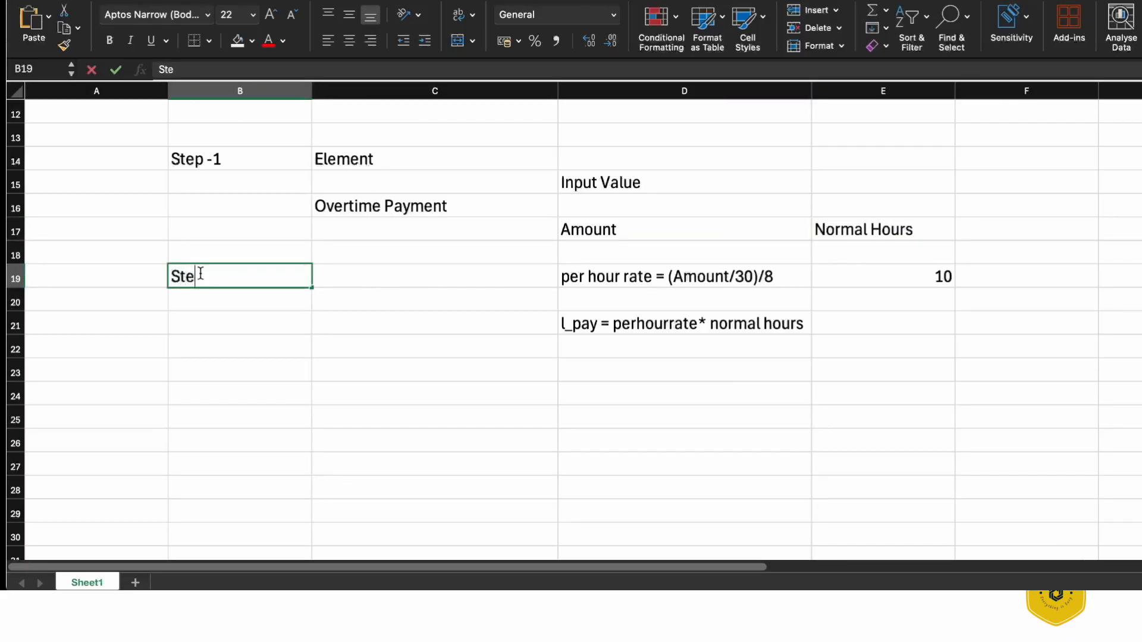
key("Tab")
key("Tab")
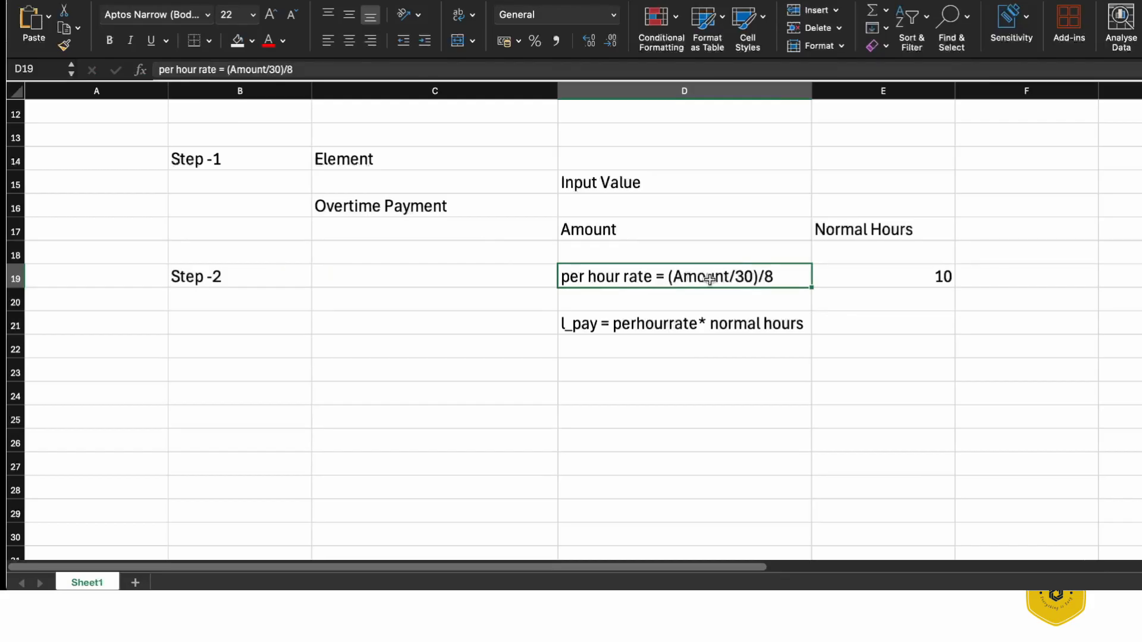
Color only the word Amount in cell D19 and the words normal hours in cell D21 red.
double_click(690, 277)
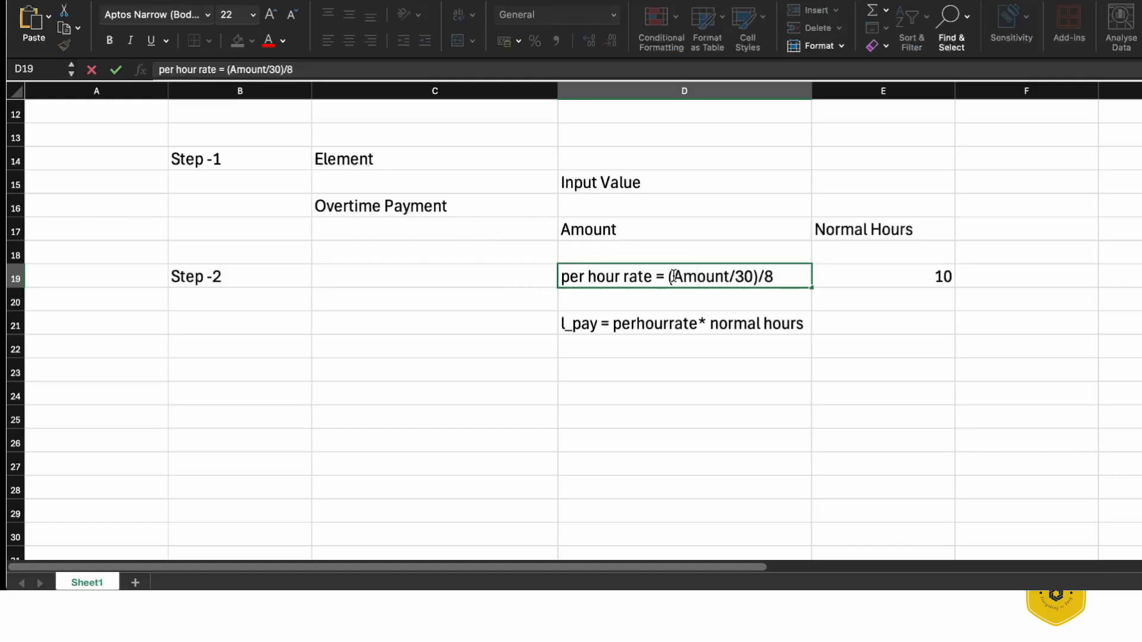
left_click_drag(674, 277, 728, 277)
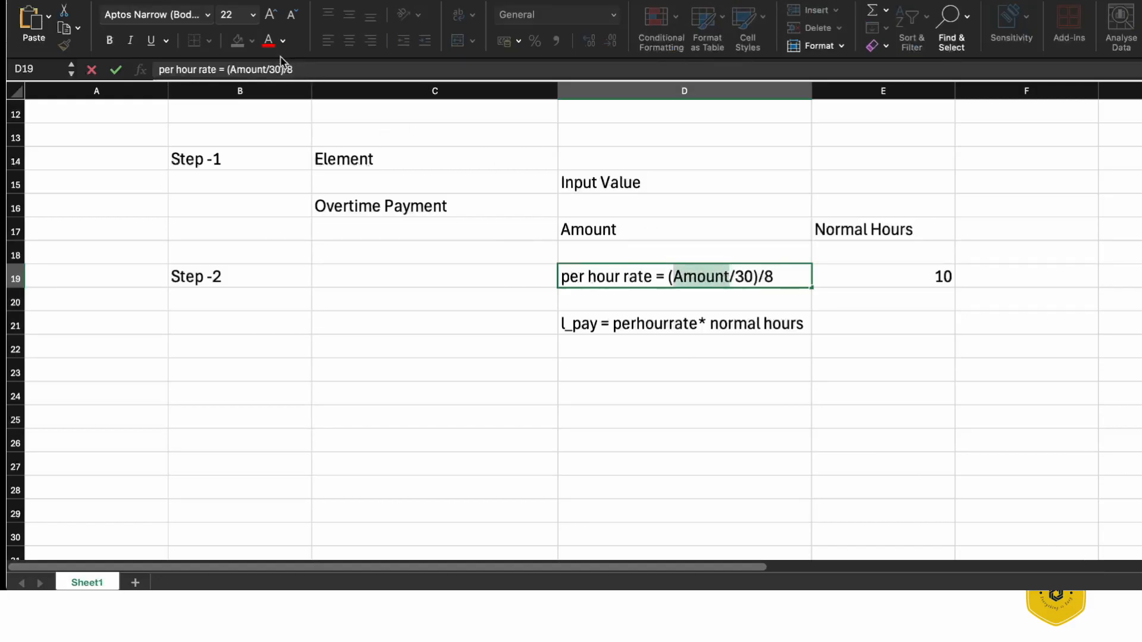
left_click(268, 40)
left_click(748, 324)
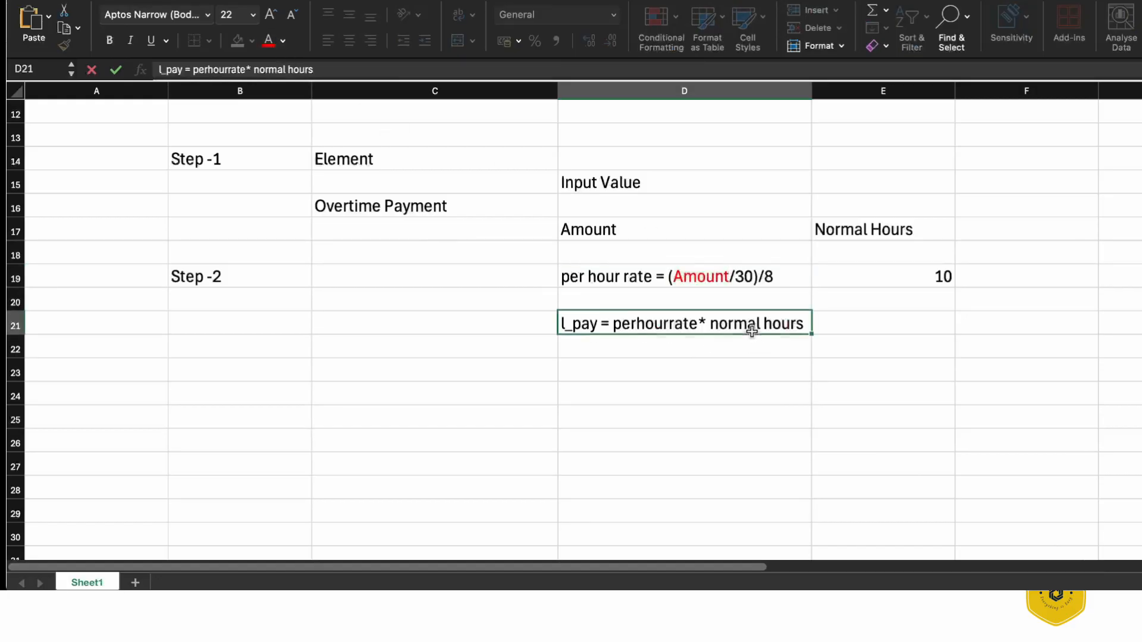
double_click(711, 323)
left_click_drag(710, 323, 801, 322)
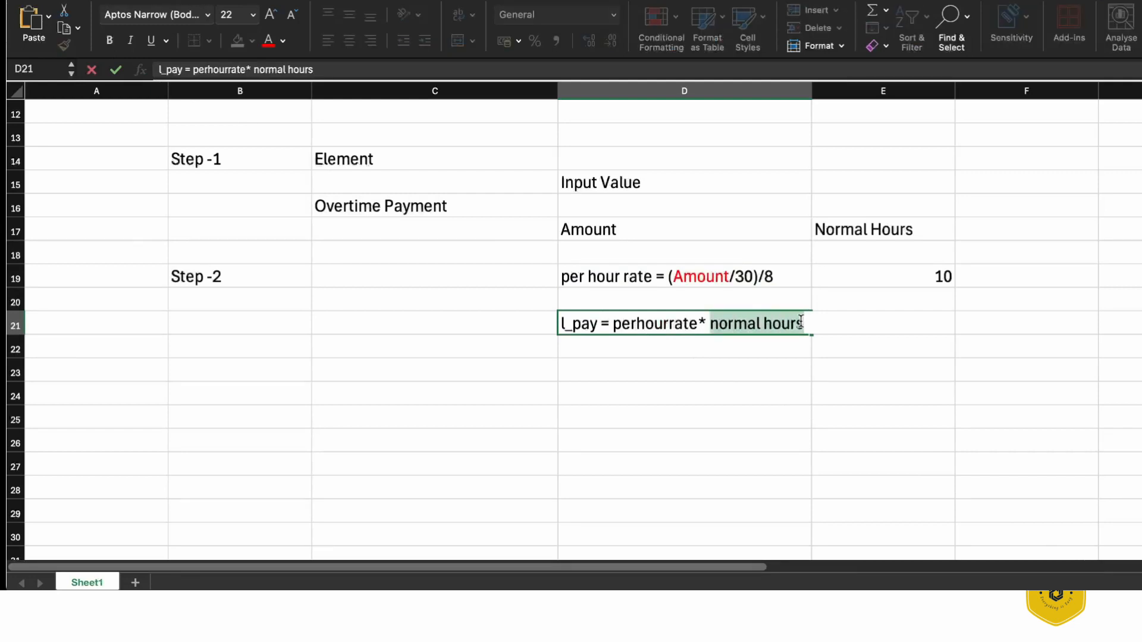
left_click(268, 40)
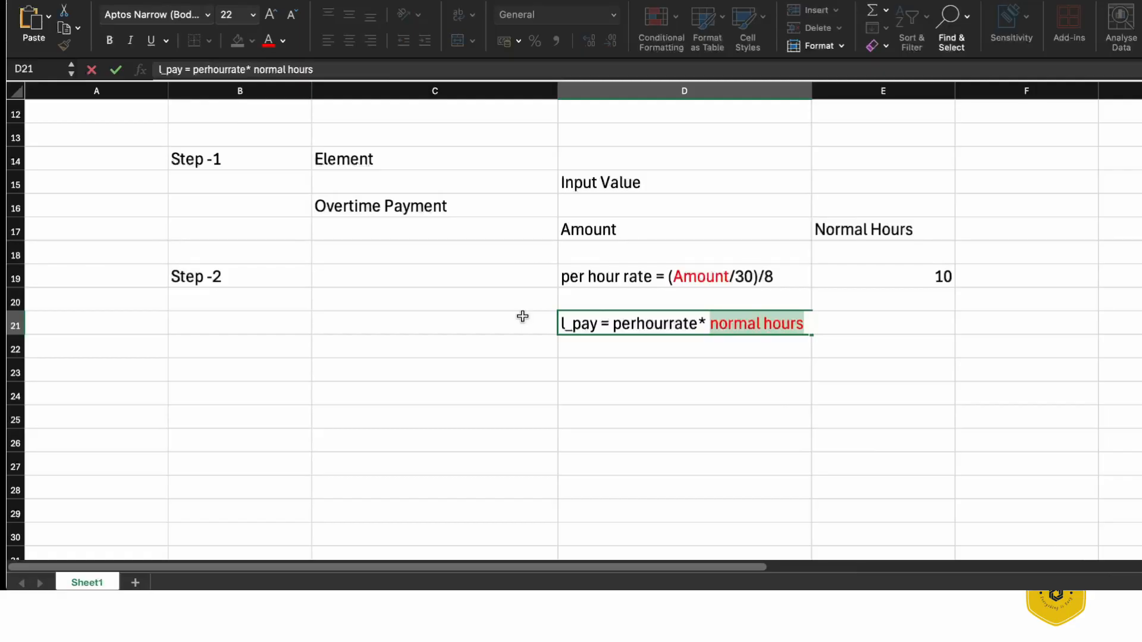
left_click(597, 390)
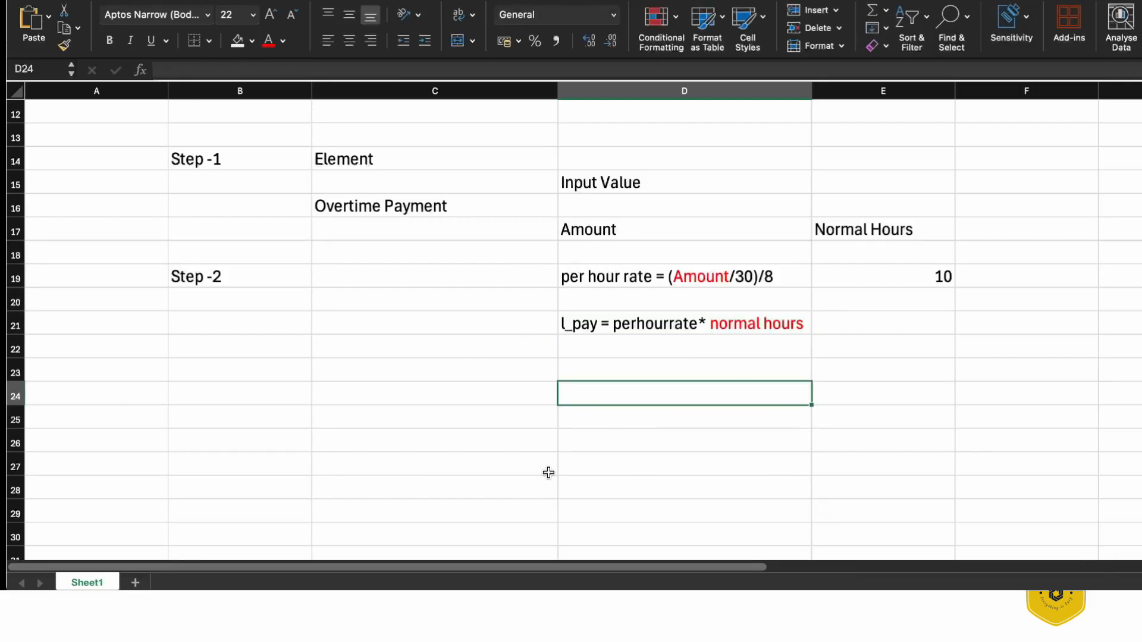
Enter the topic How to use DBI in cell C24.
left_click(246, 387)
left_click(362, 400)
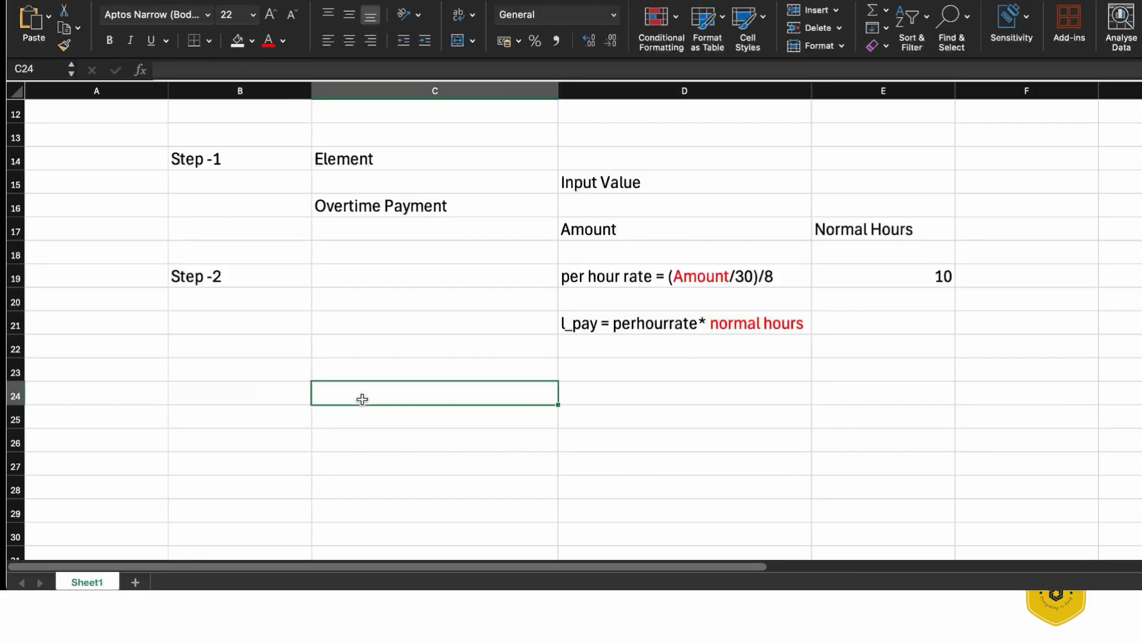
type("How to use ")
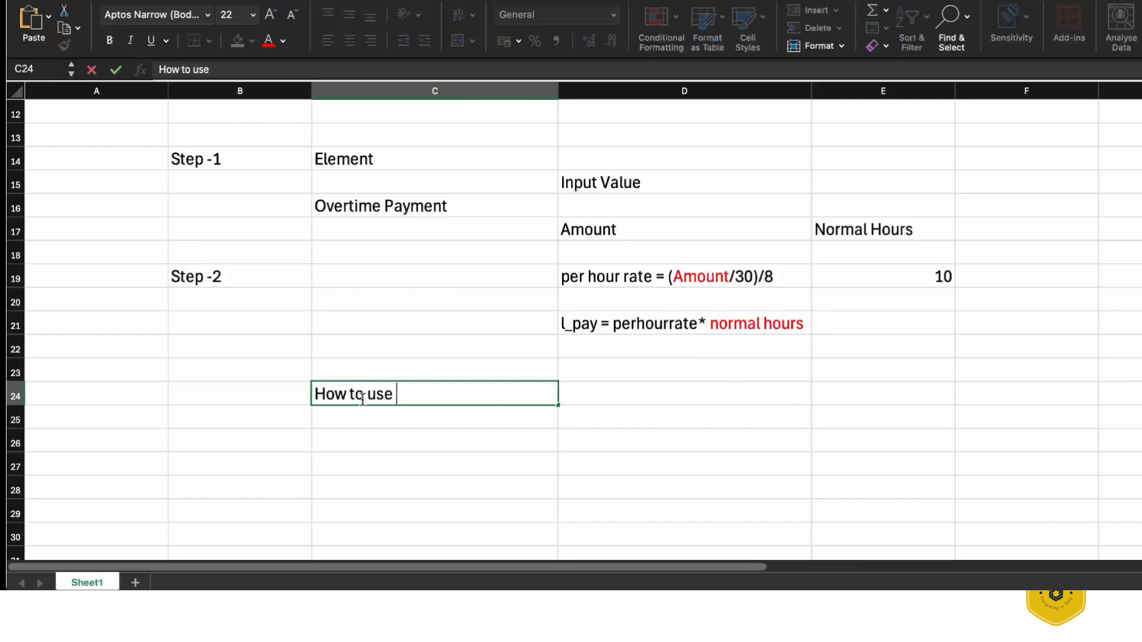
type("DBI")
key("Return")
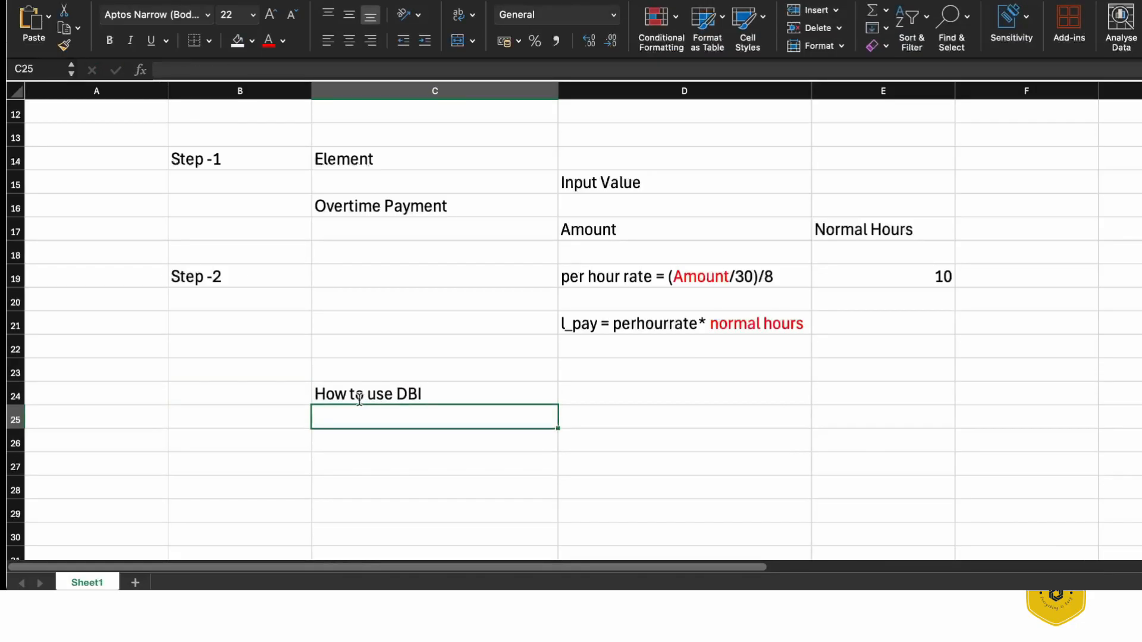
left_click(251, 395)
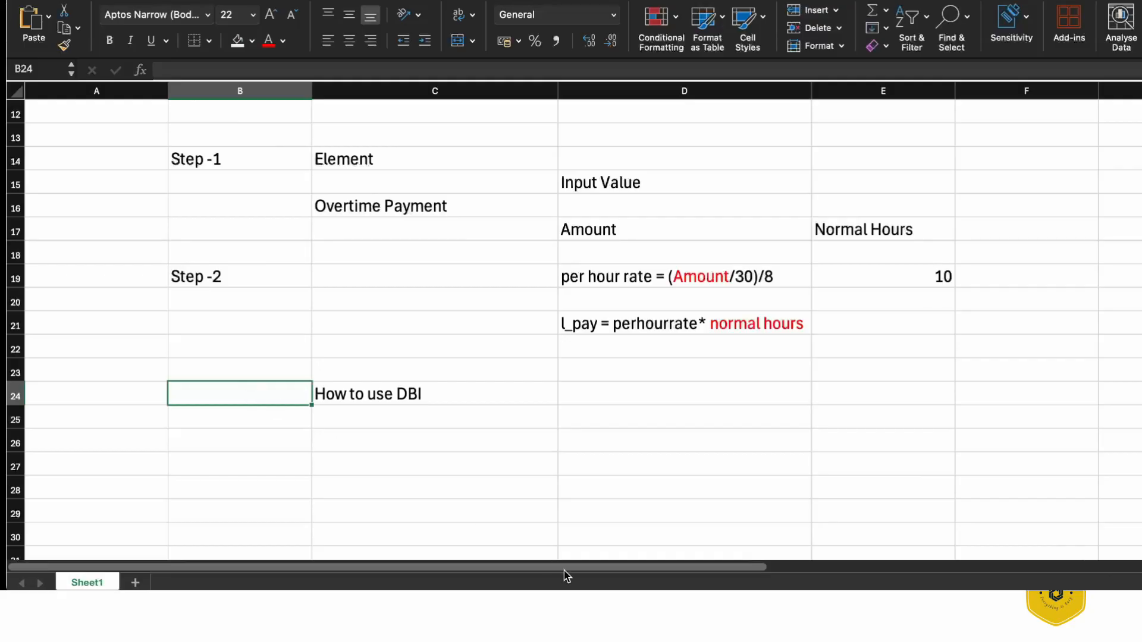
left_click(715, 613)
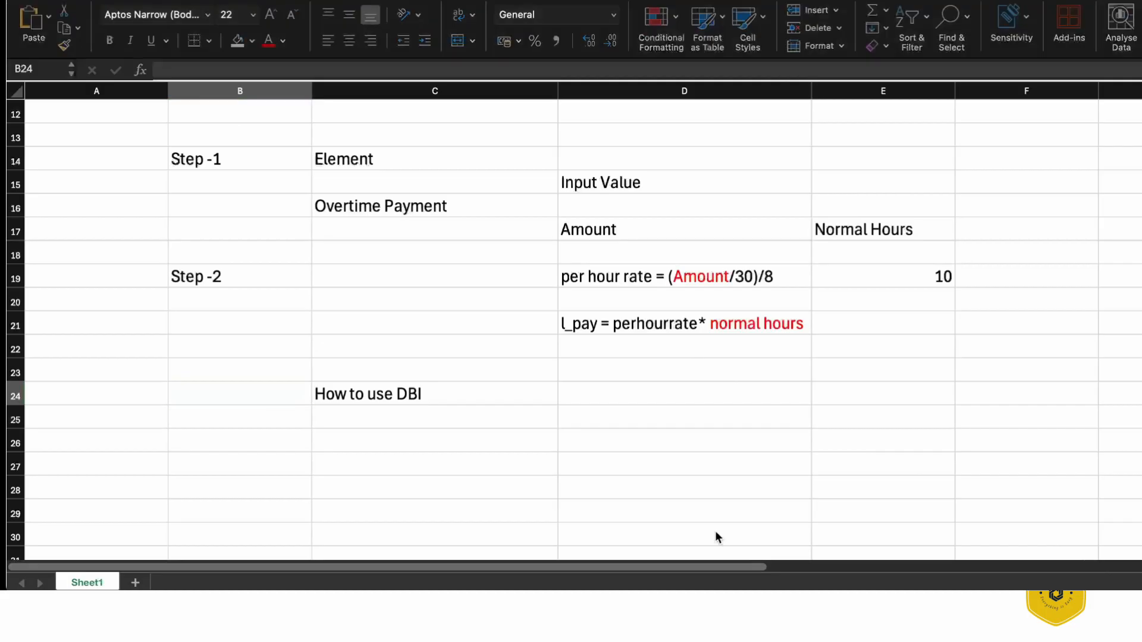